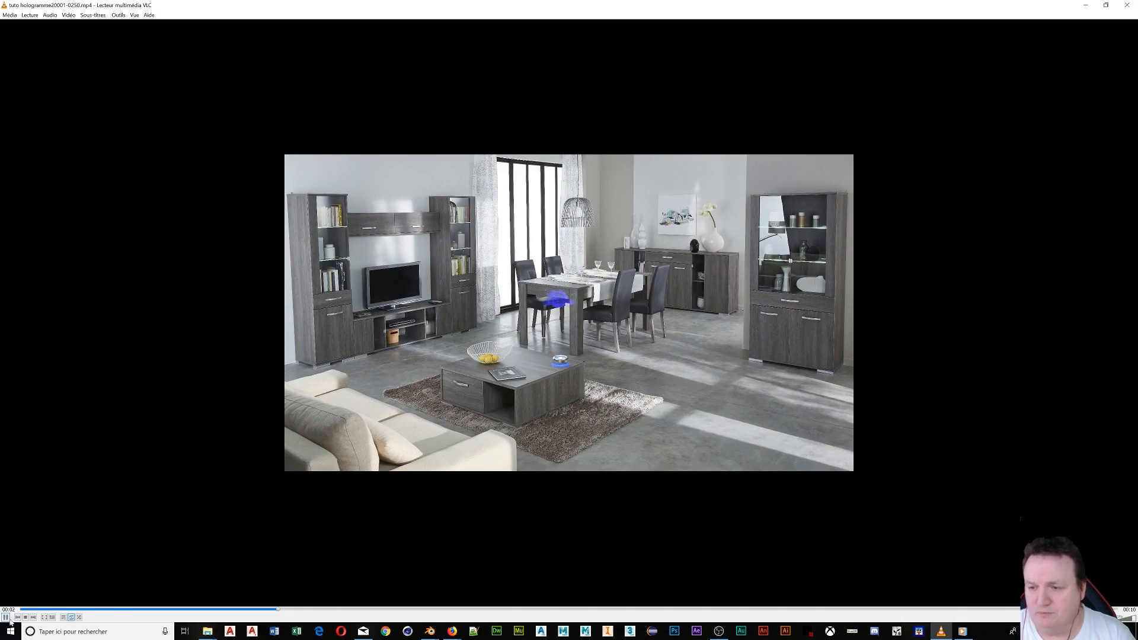
# Preview the rendered hologram video in full-screen and windowed playback, then put the player away.
pyautogui.click(45, 617)
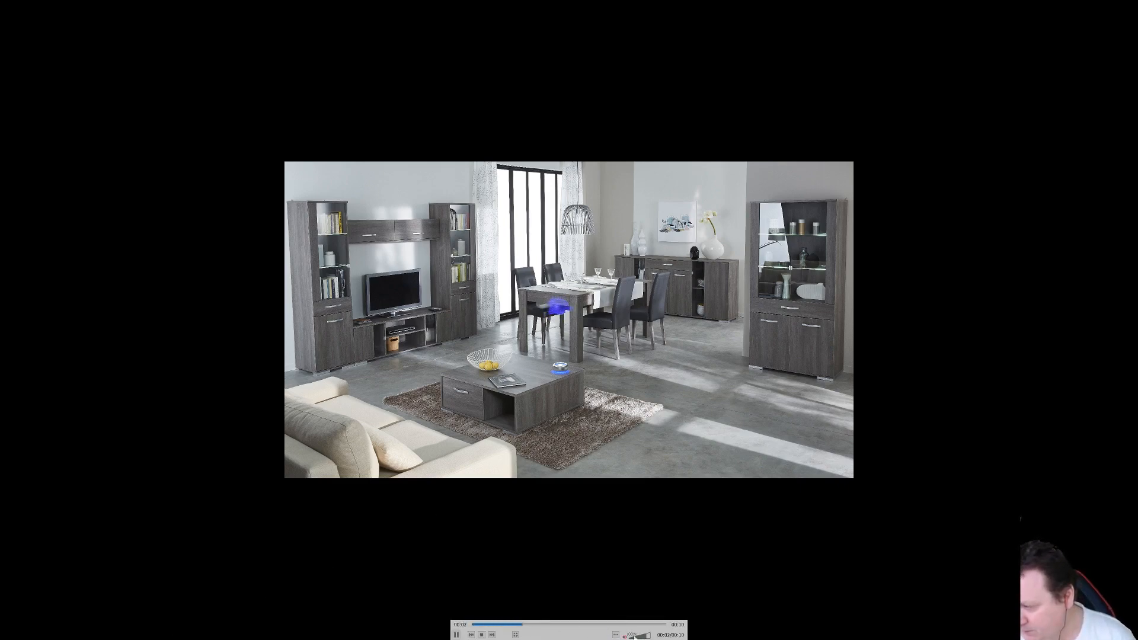
pyautogui.click(516, 635)
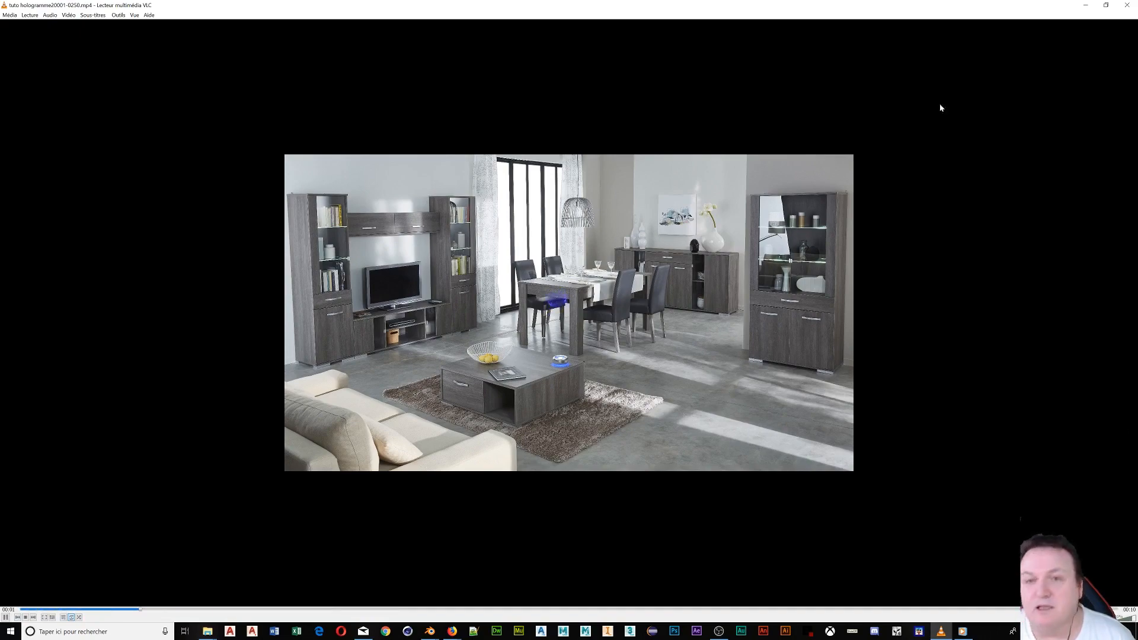
pyautogui.click(1126, 5)
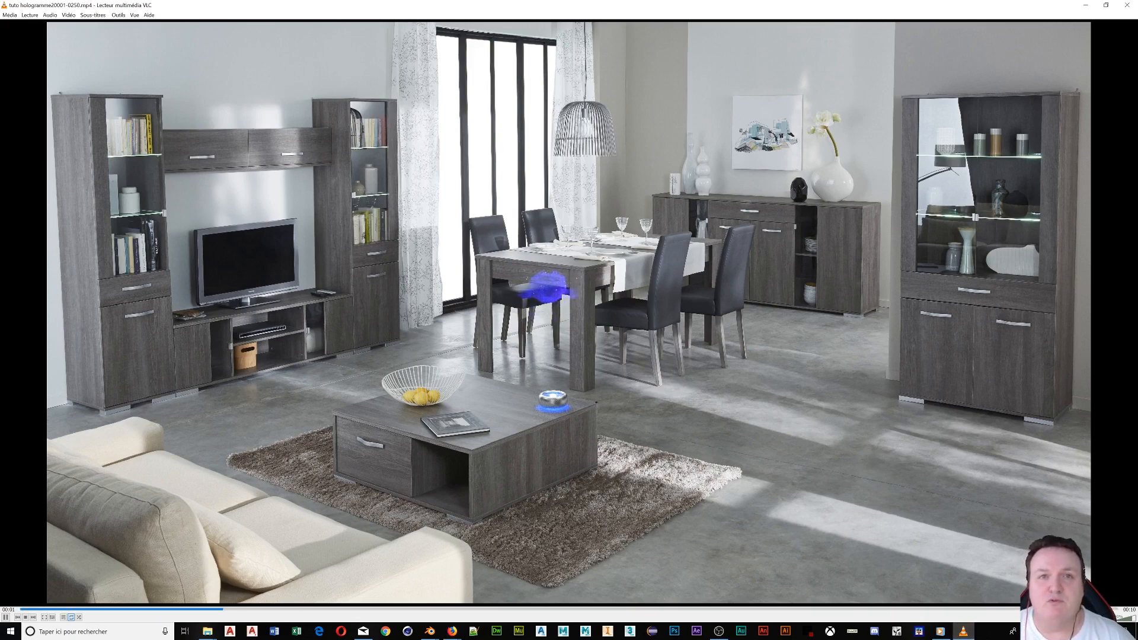
pyautogui.moveTo(616, 360); pyautogui.dragTo(564, 4)
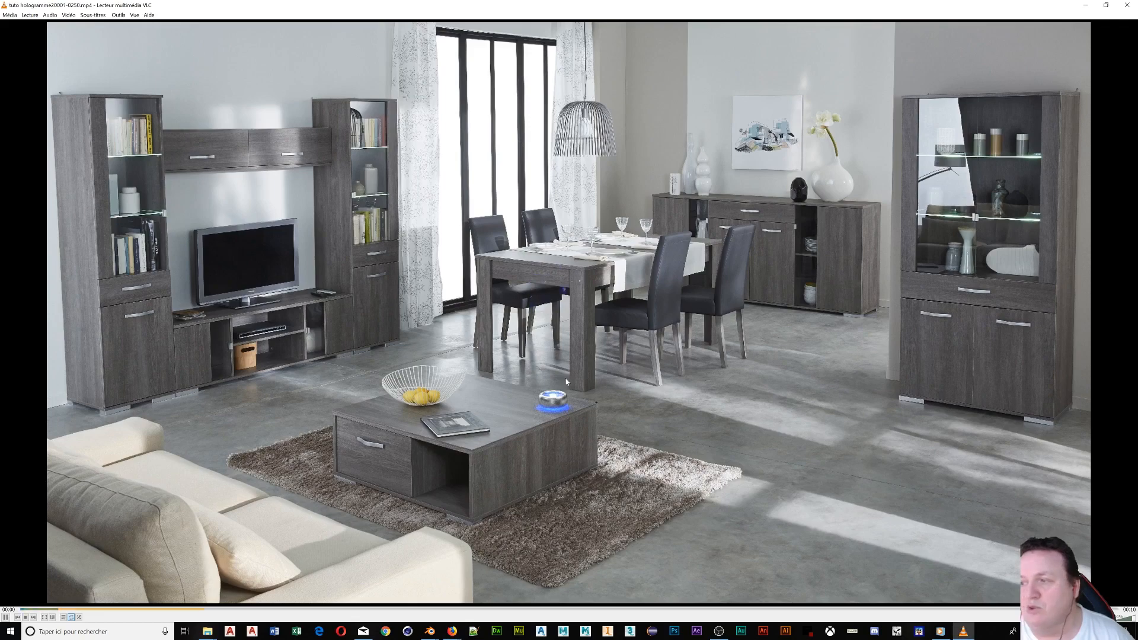
pyautogui.click(1085, 4)
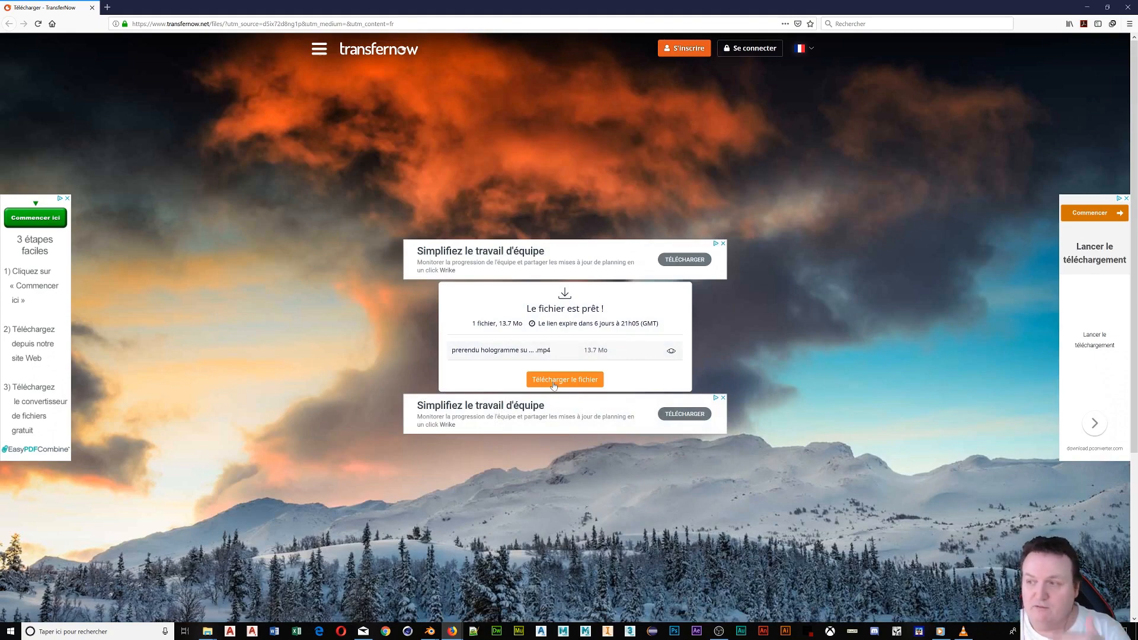
# Download the file prerendu hologramme suzanne sous blender.mp4 from the TransferNow page, choosing to save it.
pyautogui.click(553, 381)
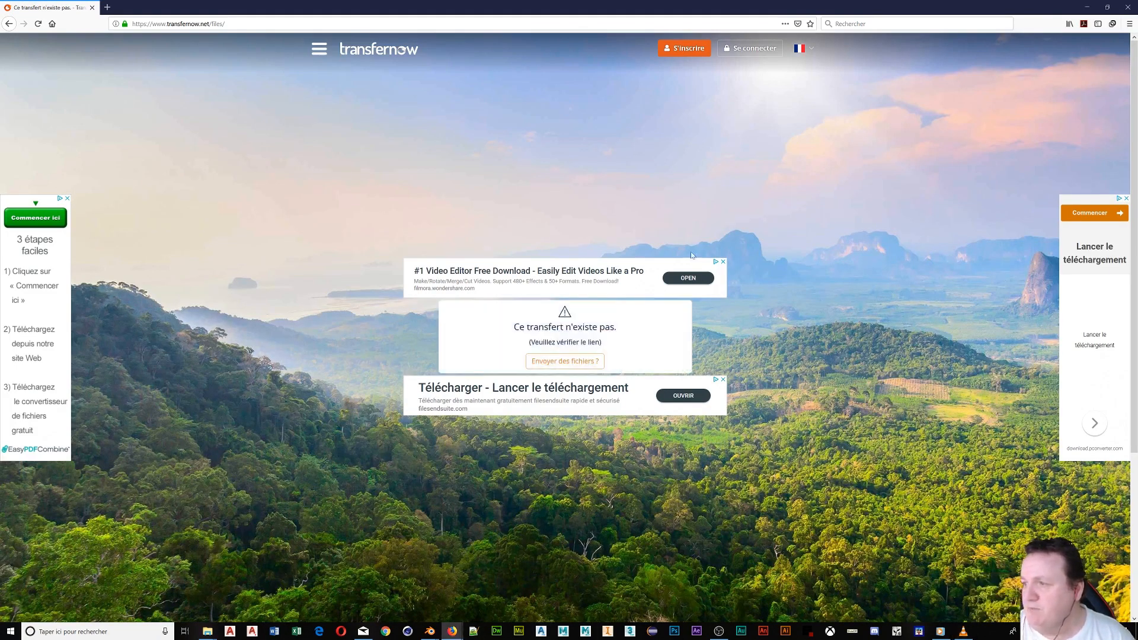
pyautogui.click(1069, 24)
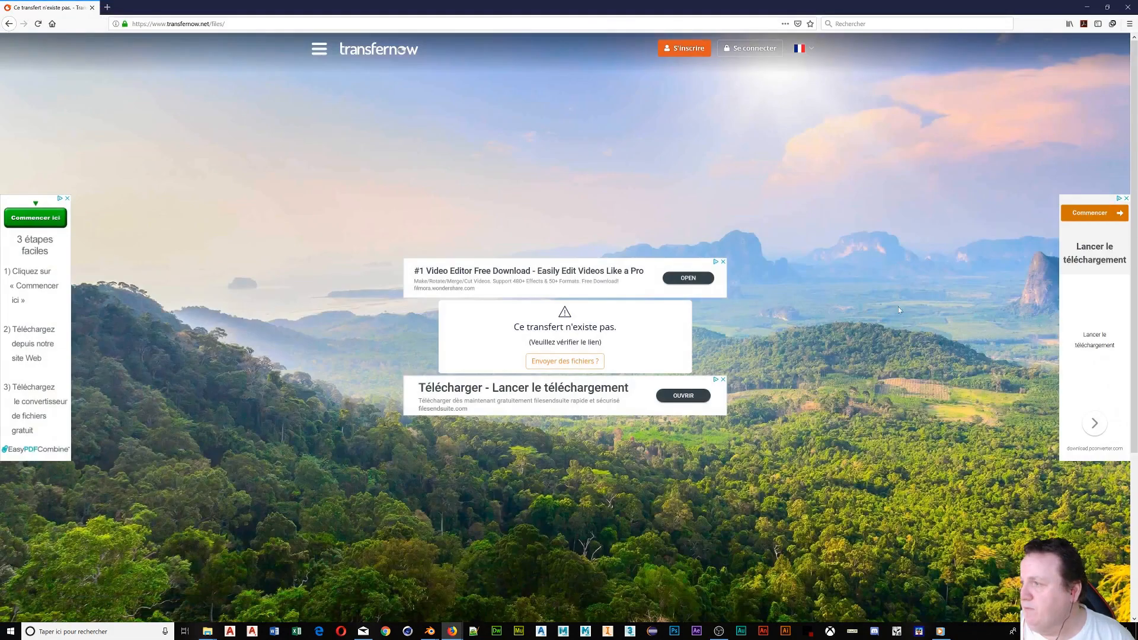
pyautogui.click(10, 24)
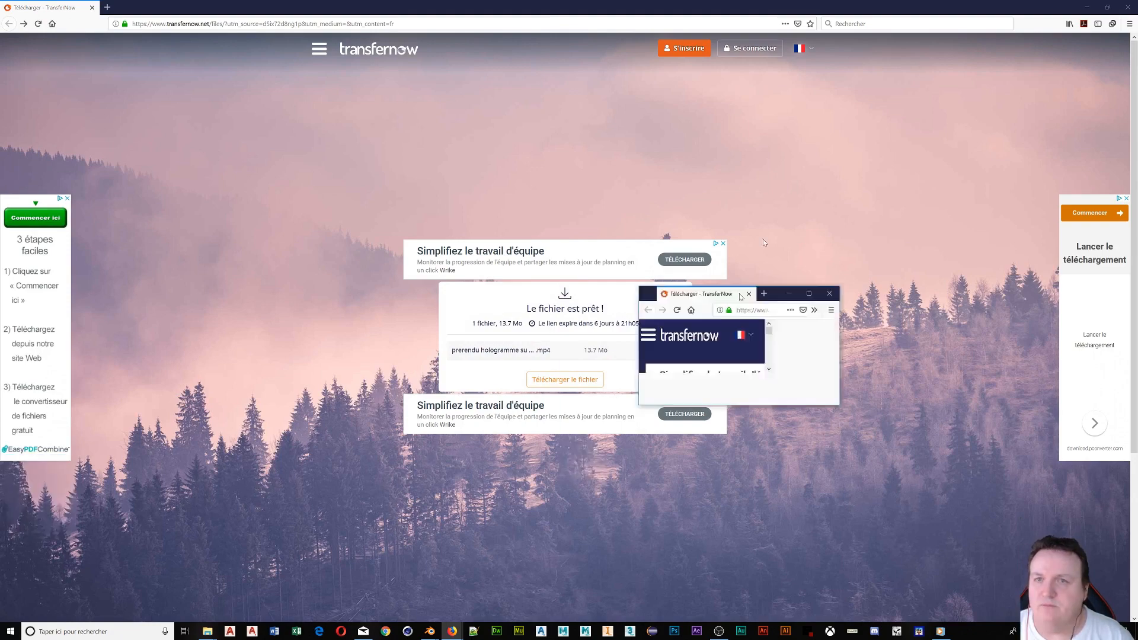
pyautogui.moveTo(762, 240); pyautogui.dragTo(699, 1)
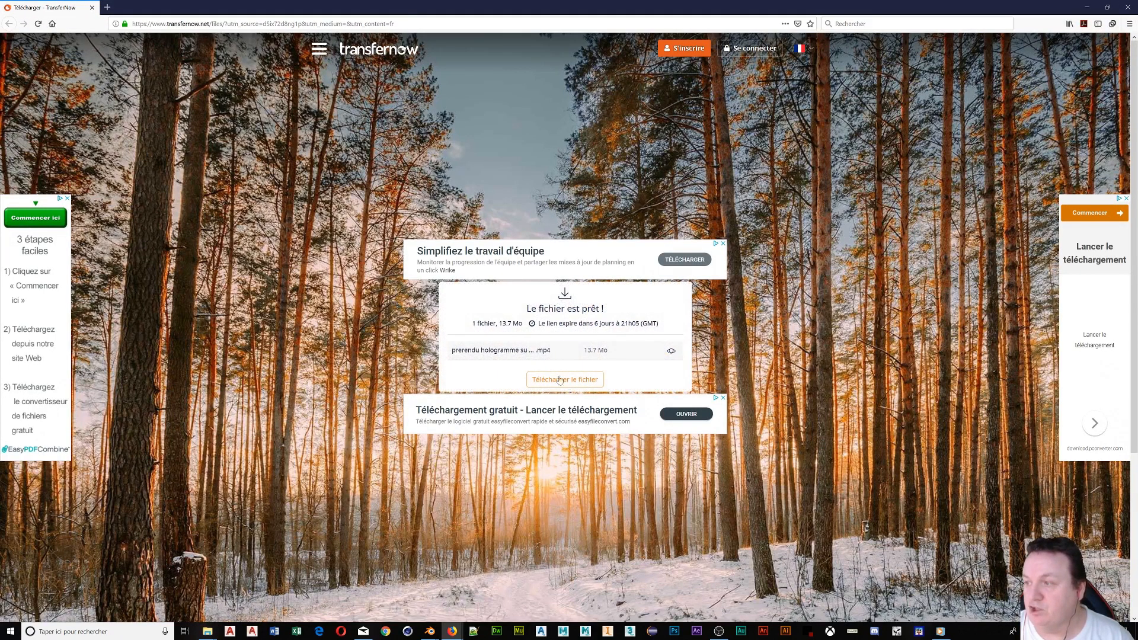
pyautogui.click(561, 380)
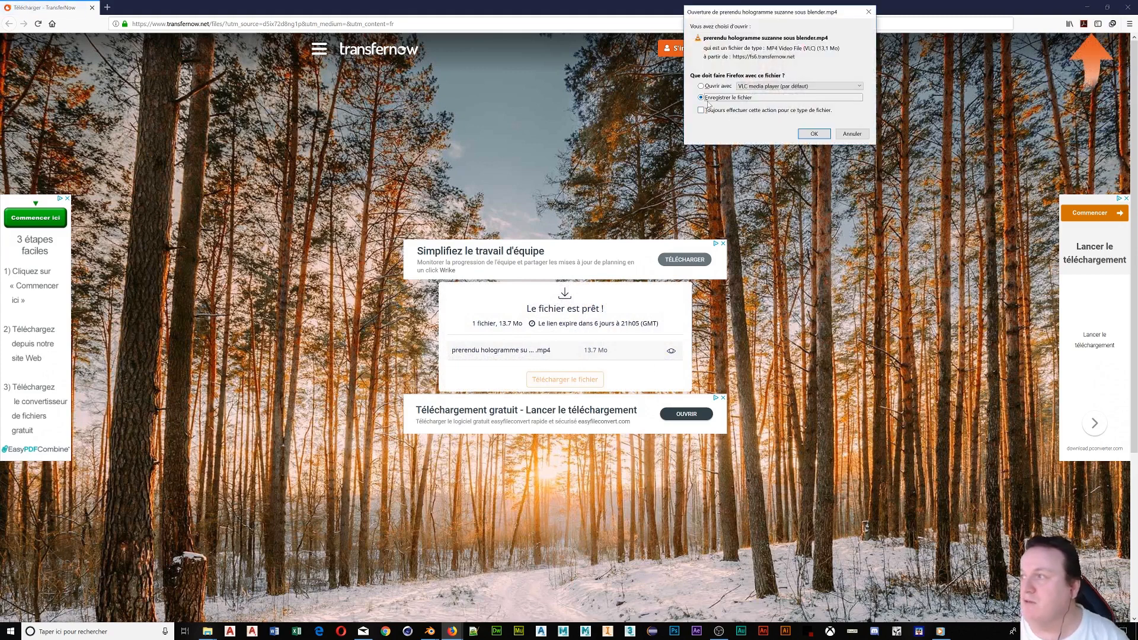
pyautogui.click(814, 134)
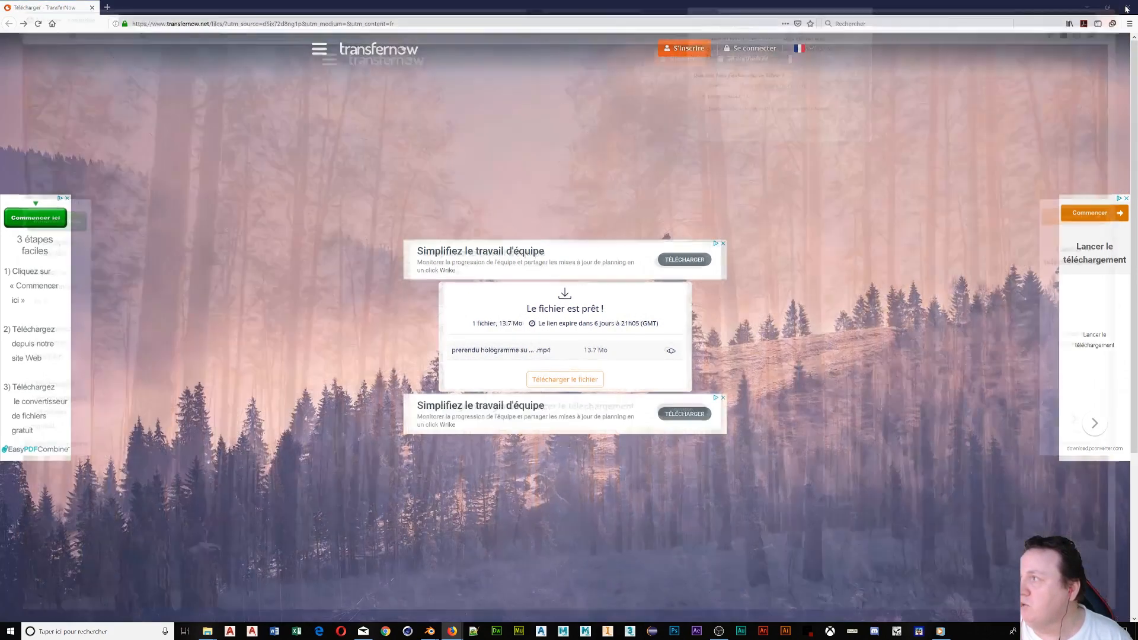
# Switch to Blender and change the 3D view into the Node Editor.
pyautogui.click(430, 631)
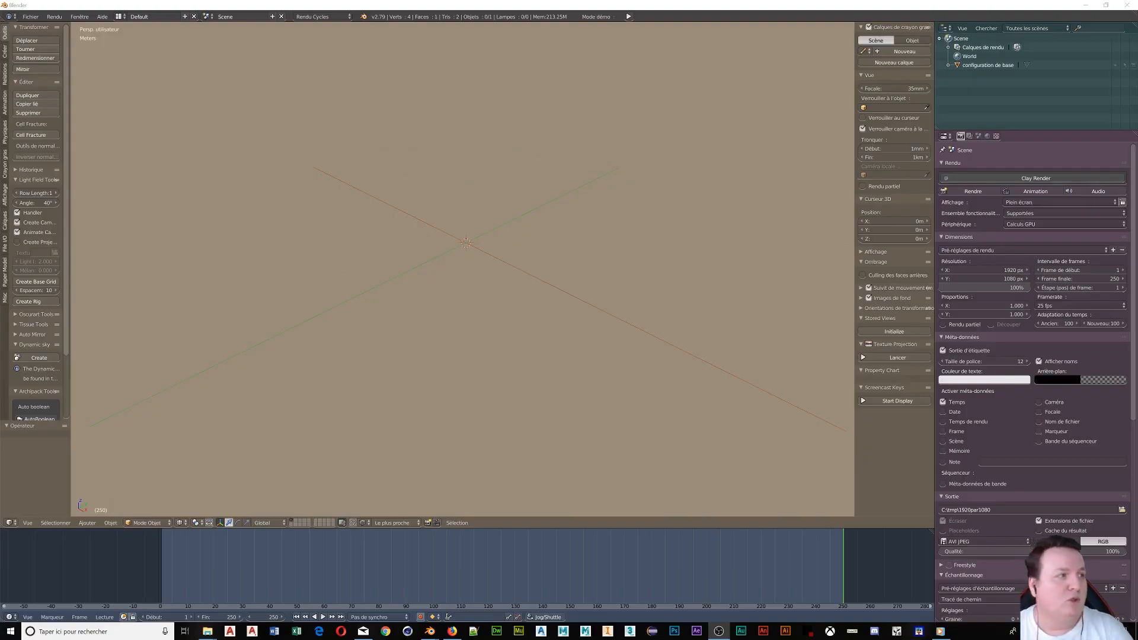
pyautogui.hotkey('alt', 'Tab')
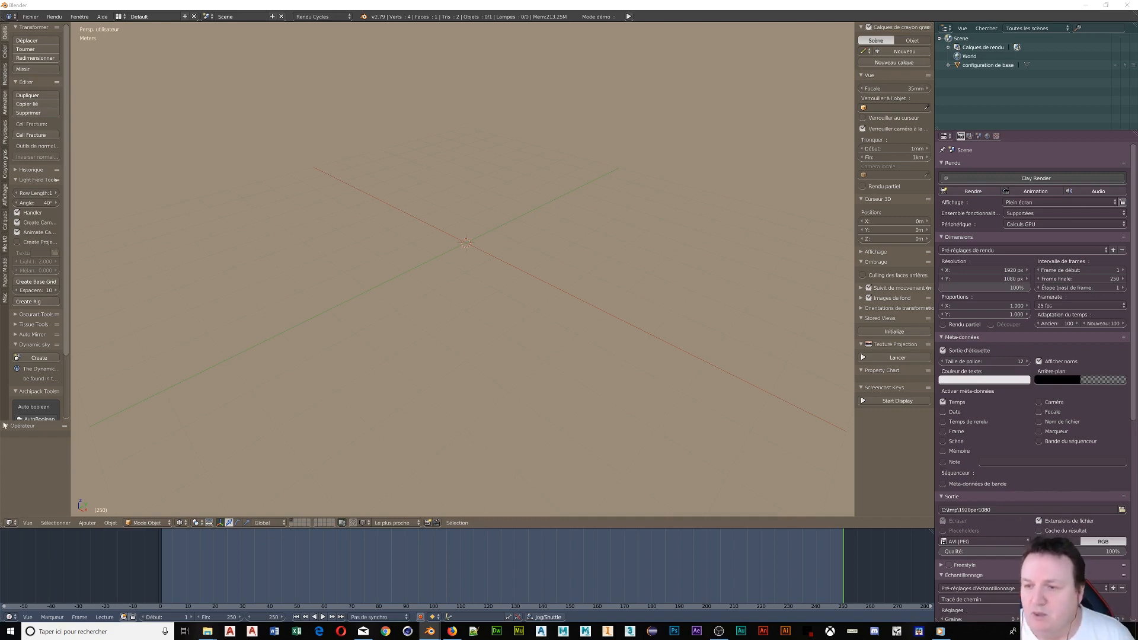
pyautogui.click(10, 522)
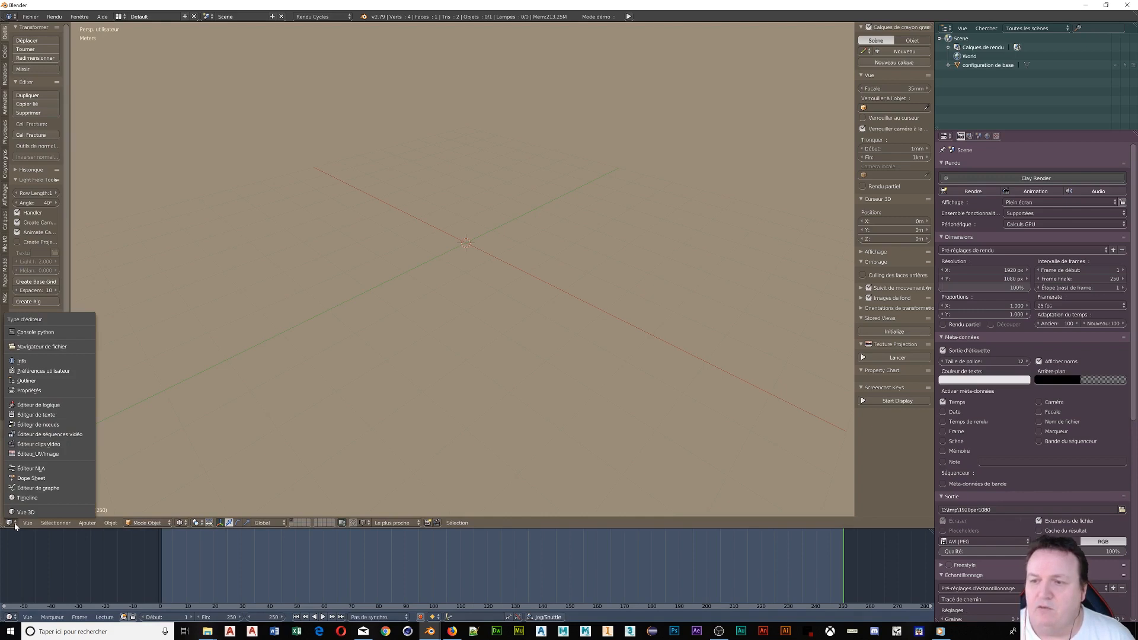
pyautogui.click(32, 425)
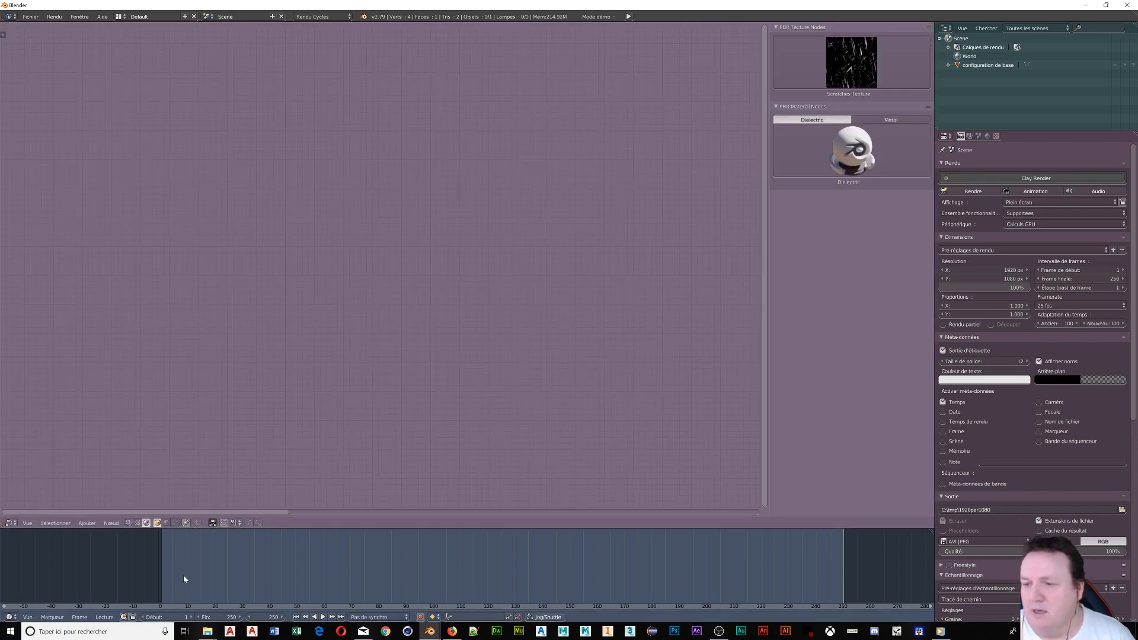
# Display the compositing node tree with Use Nodes, Backdrop and Auto Render enabled.
pyautogui.click(128, 523)
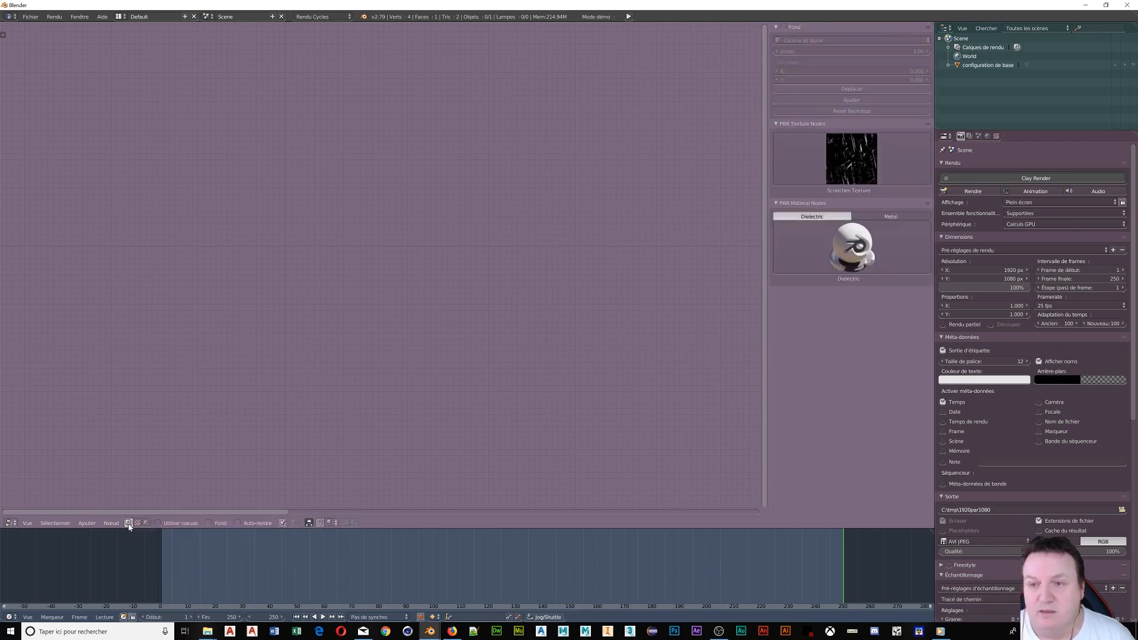
pyautogui.click(159, 525)
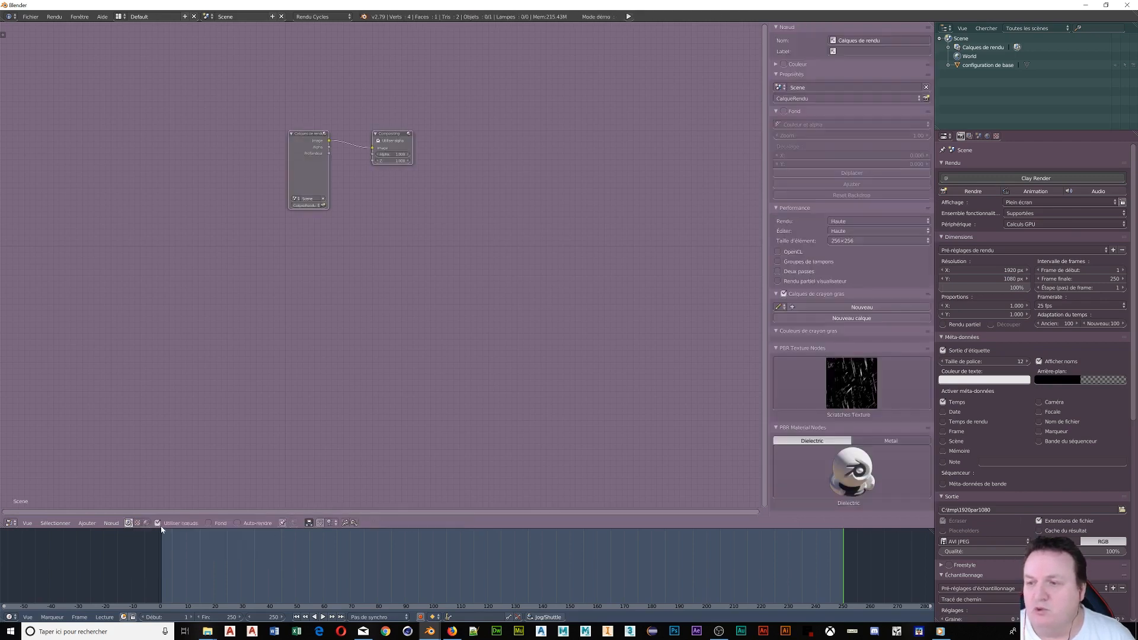
pyautogui.click(208, 523)
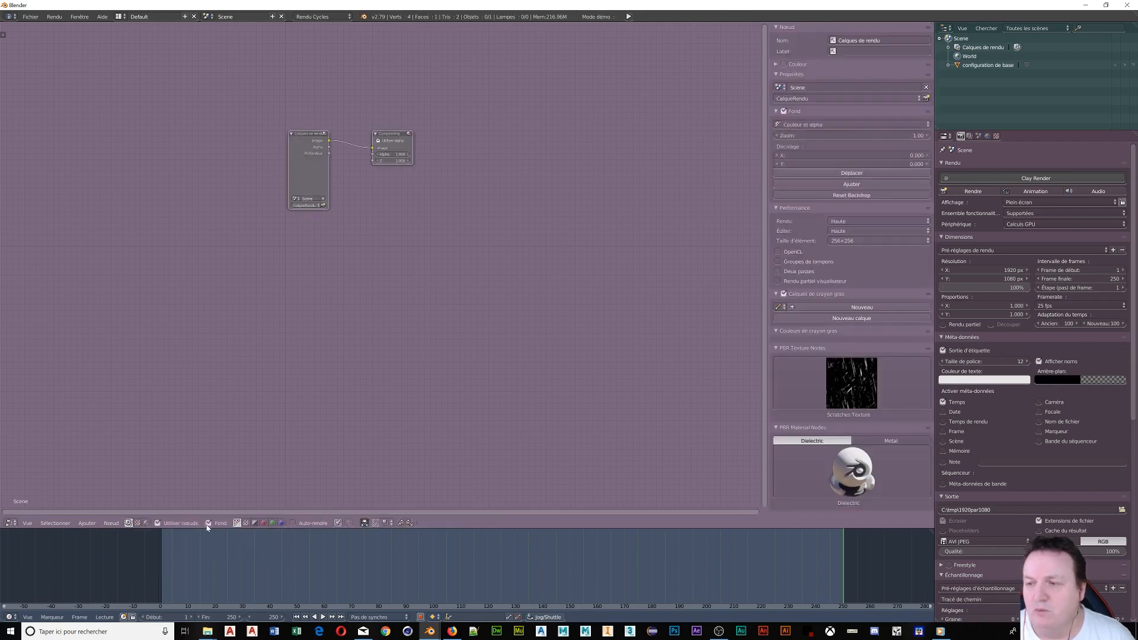
pyautogui.click(293, 524)
# Delete the Render Layers node, keeping only the Composite node.
pyautogui.moveTo(337, 103); pyautogui.dragTo(486, 124, button='middle')
pyautogui.click(461, 155)
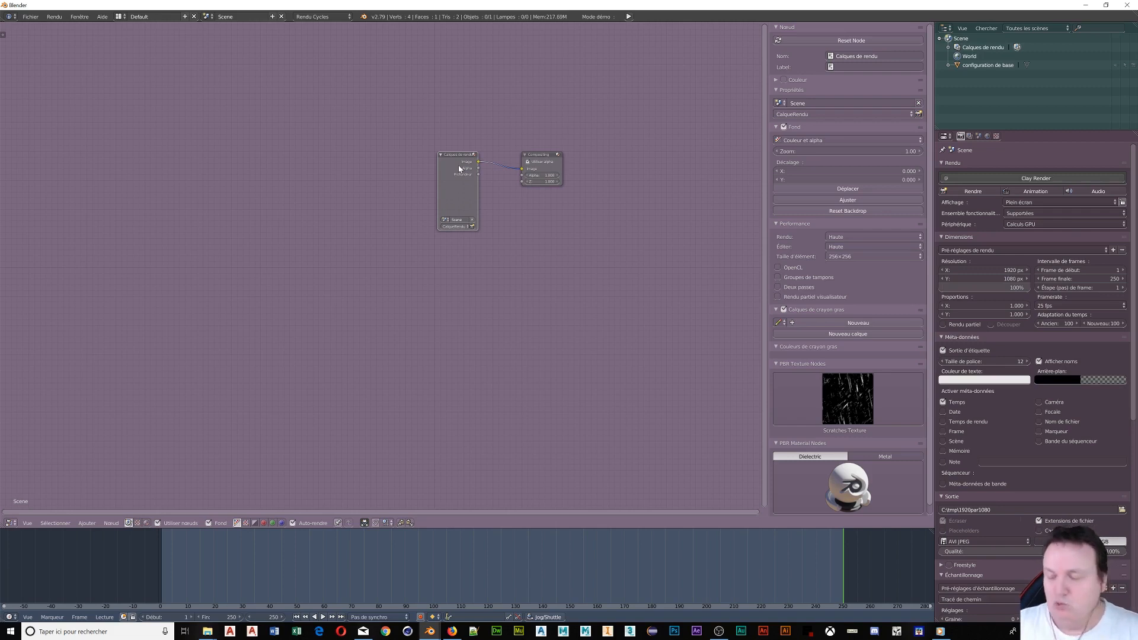
pyautogui.press('x')
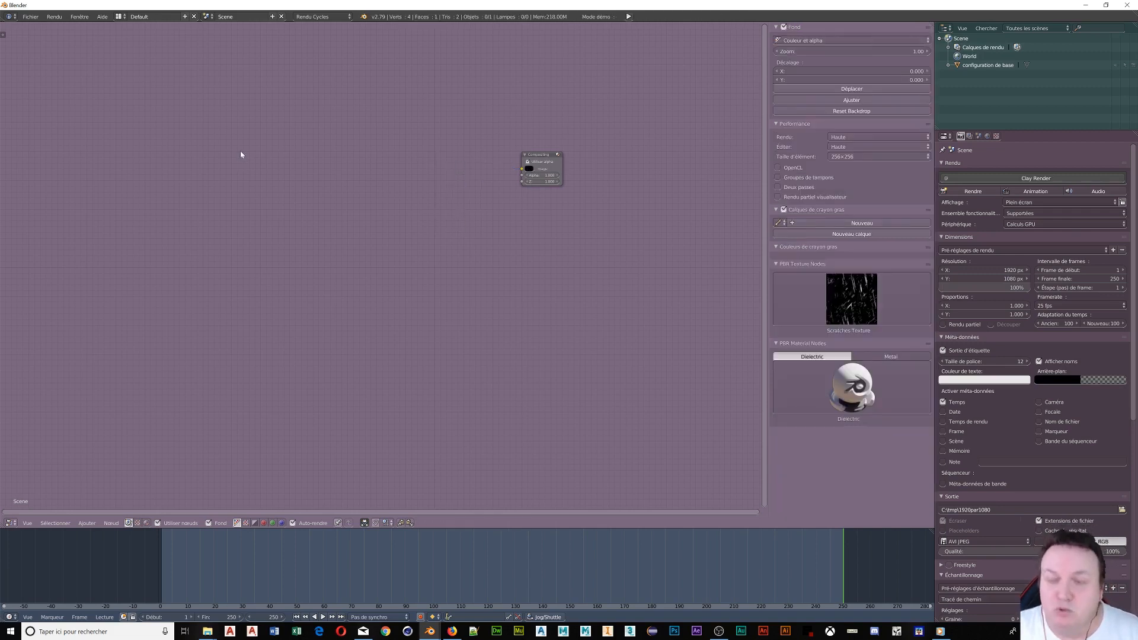
# Add a Movie Clip input node at the far left of the node tree.
pyautogui.hotkey('shift', 'a')
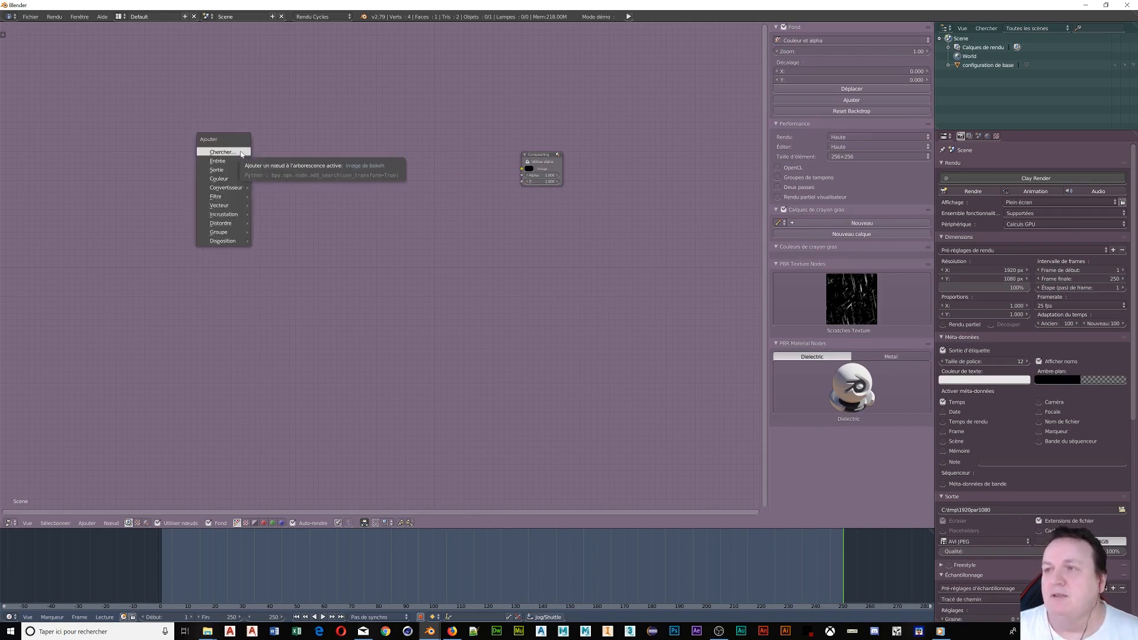
pyautogui.moveTo(245, 160)
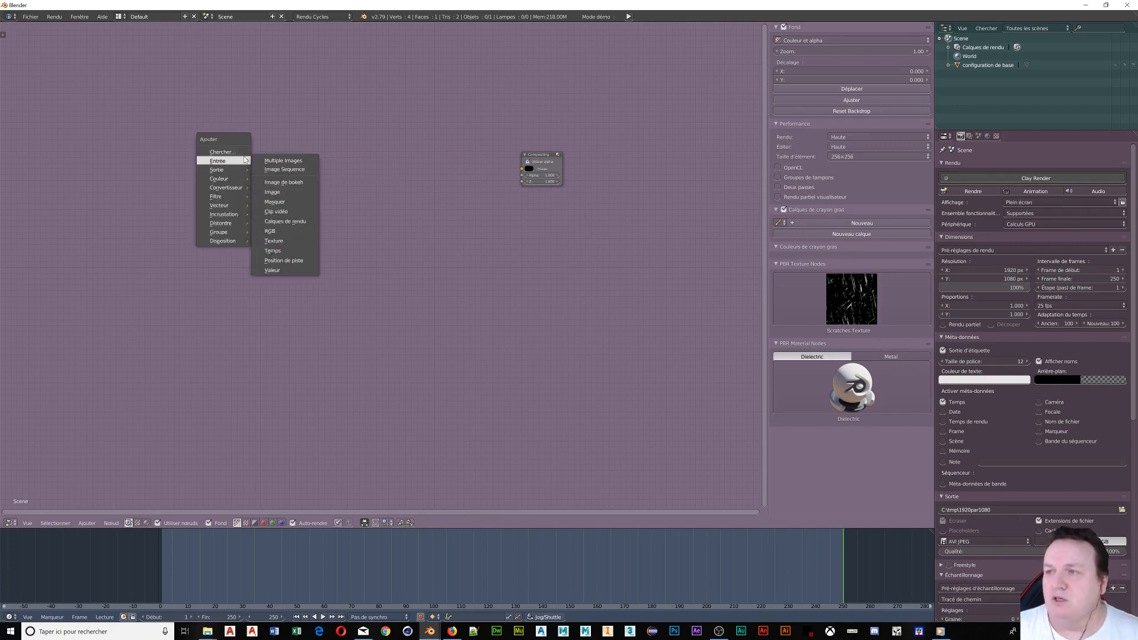
pyautogui.click(286, 213)
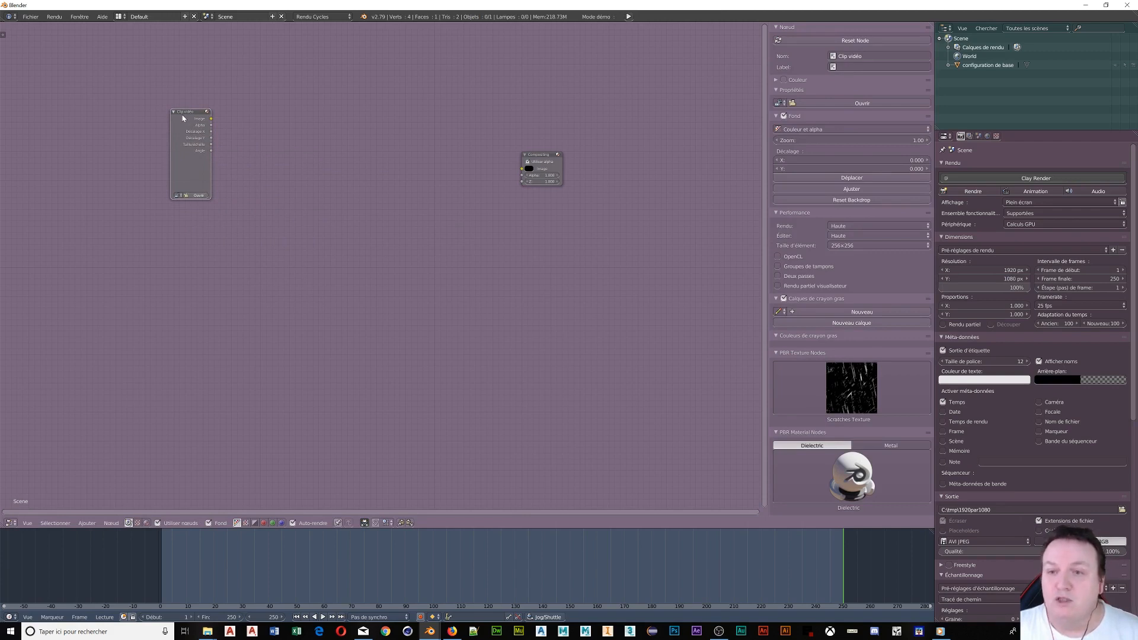
# Connect a Viewer node to the Movie Clip node and spread them apart, with the Viewer below the Composite node and the sidebar hidden.
pyautogui.keyDown('ctrl'); pyautogui.keyDown('shift'); pyautogui.click(182, 116); pyautogui.keyUp('shift'); pyautogui.keyUp('ctrl')
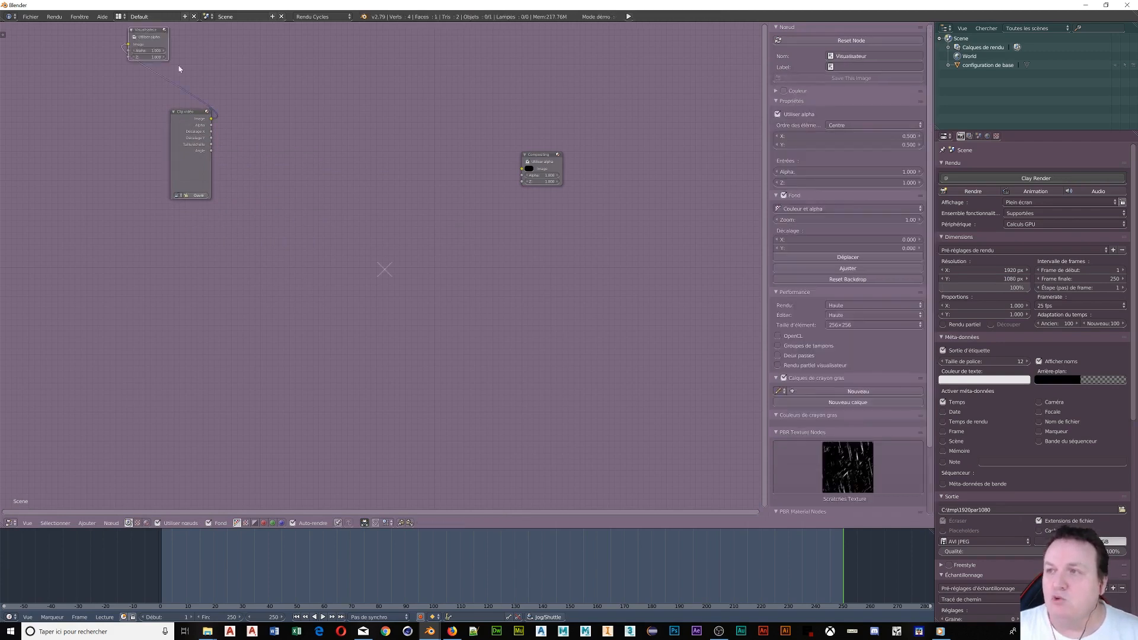
pyautogui.moveTo(155, 35); pyautogui.dragTo(593, 252)
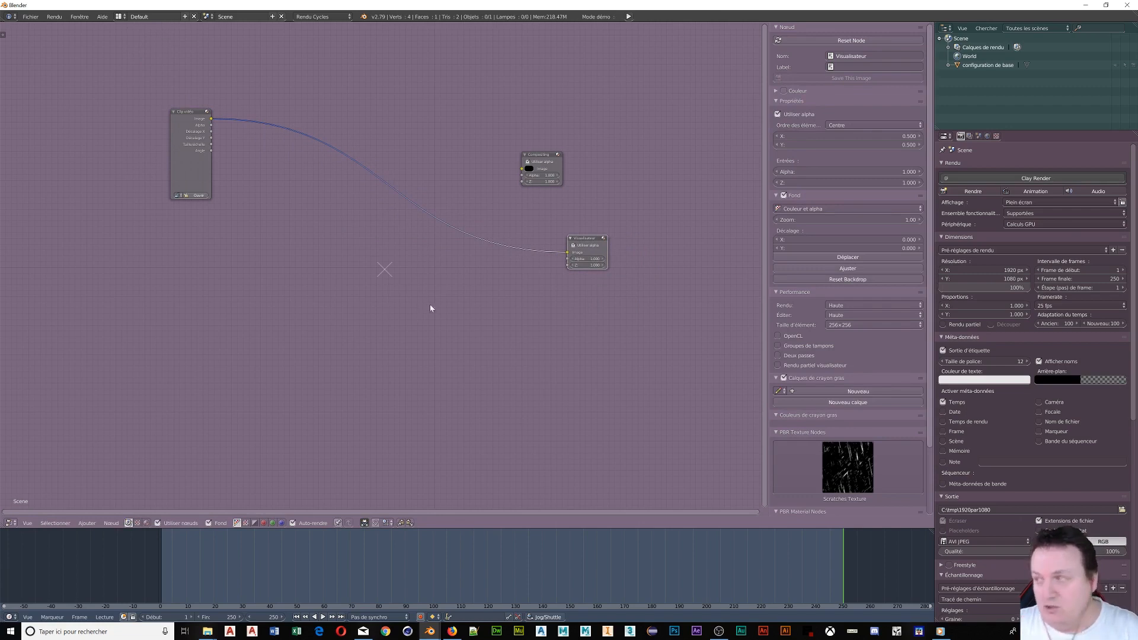
pyautogui.press('n')
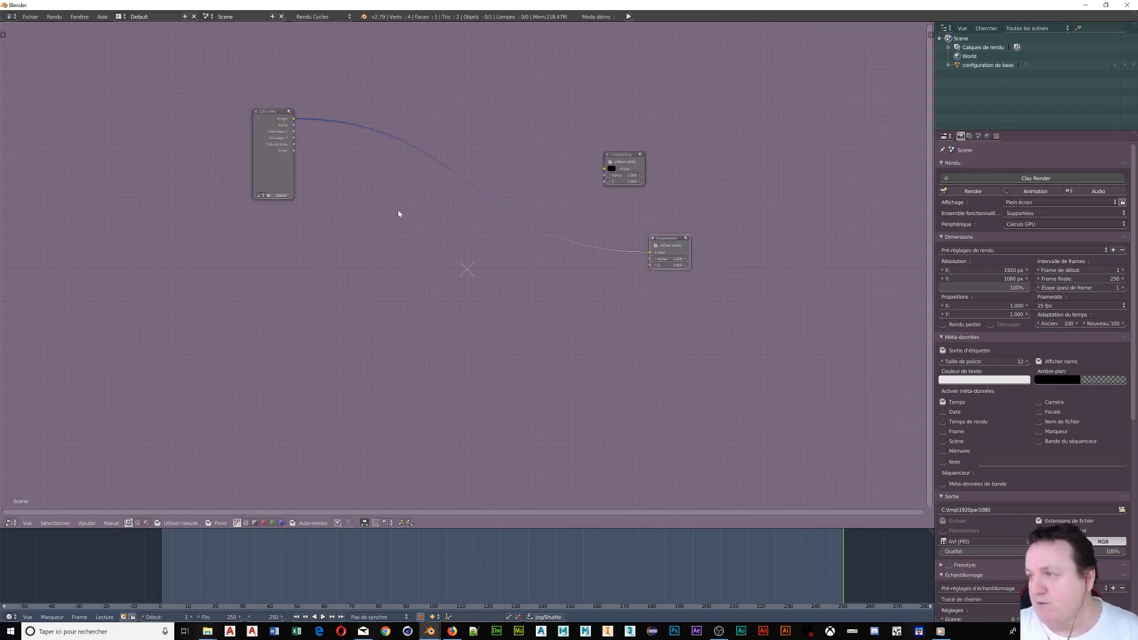
pyautogui.moveTo(260, 121); pyautogui.dragTo(176, 137)
# Load the prerendered Suzanne hologram video from C:\images pour tuto\tuto hologramme into the Movie Clip node and jump to frame 1.
pyautogui.scroll(3, 179, 147)
pyautogui.scroll(2, 190, 155)
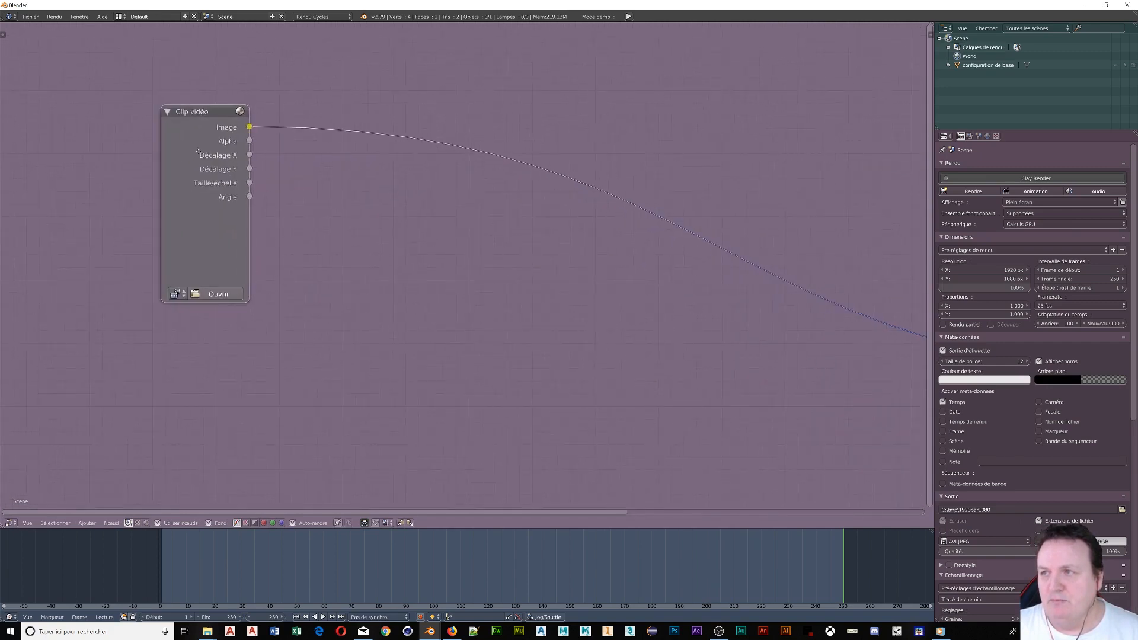
pyautogui.click(204, 269)
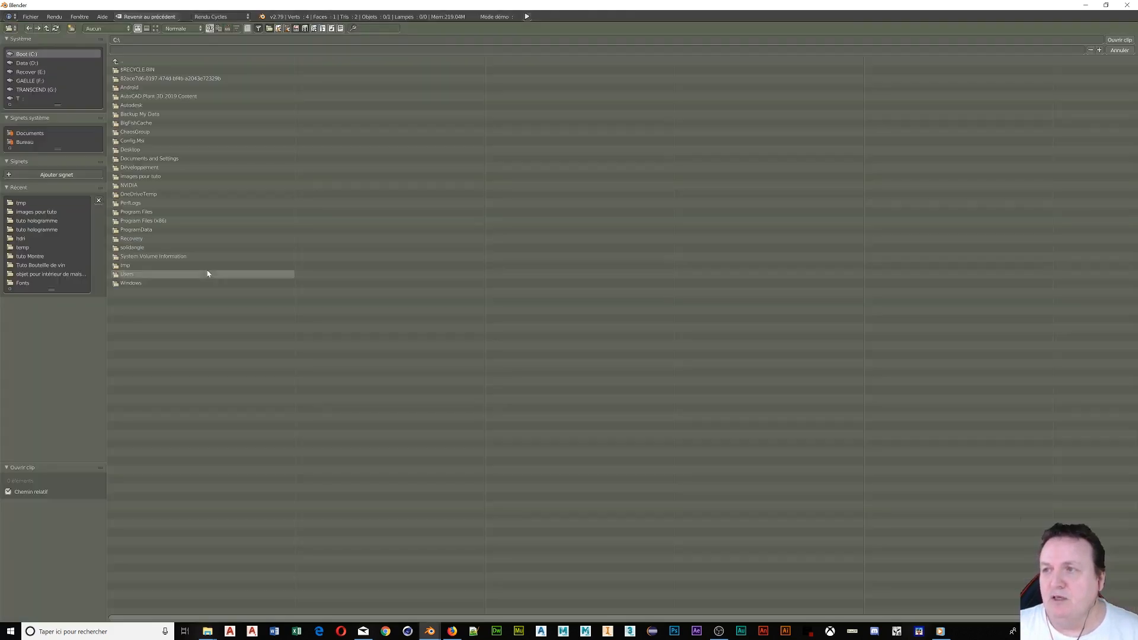
pyautogui.click(29, 213)
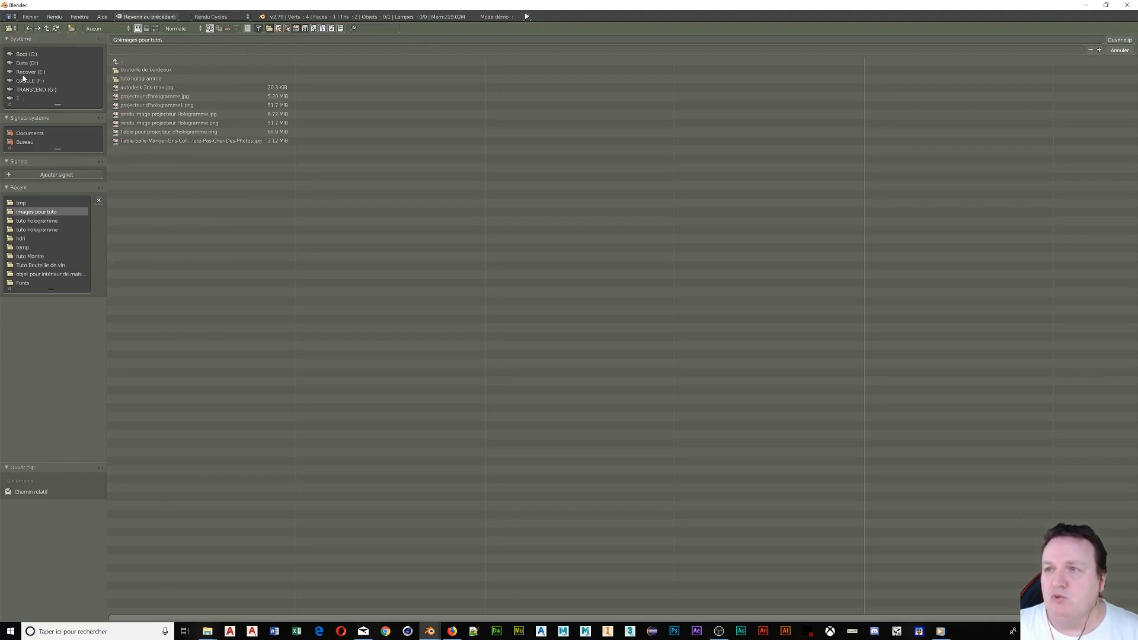
pyautogui.click(27, 54)
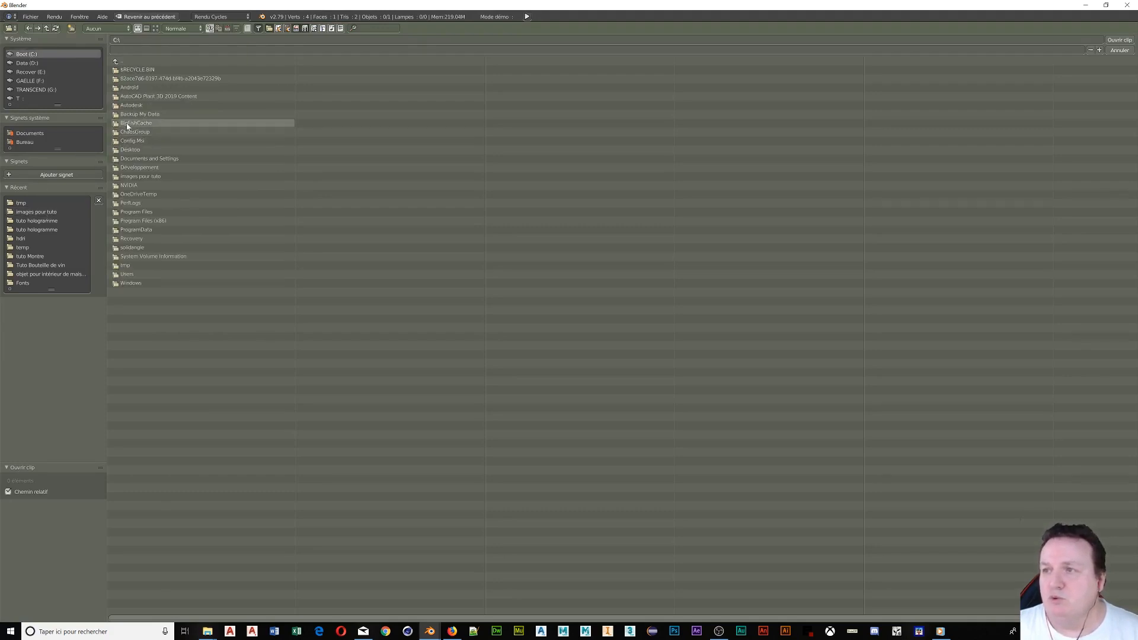
pyautogui.click(139, 176)
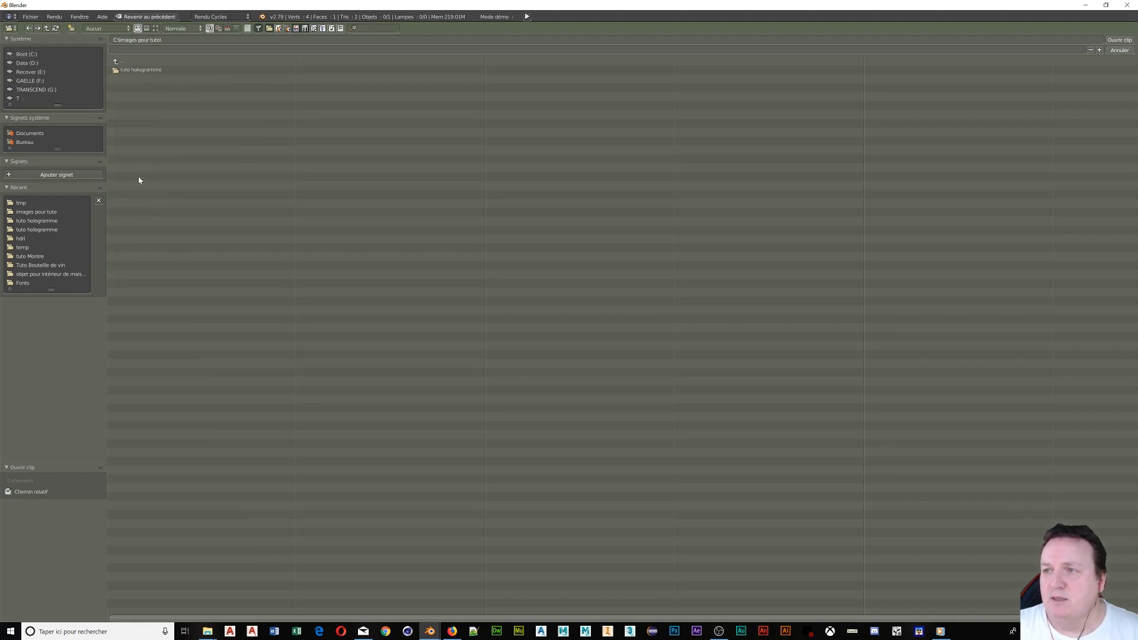
pyautogui.click(134, 70)
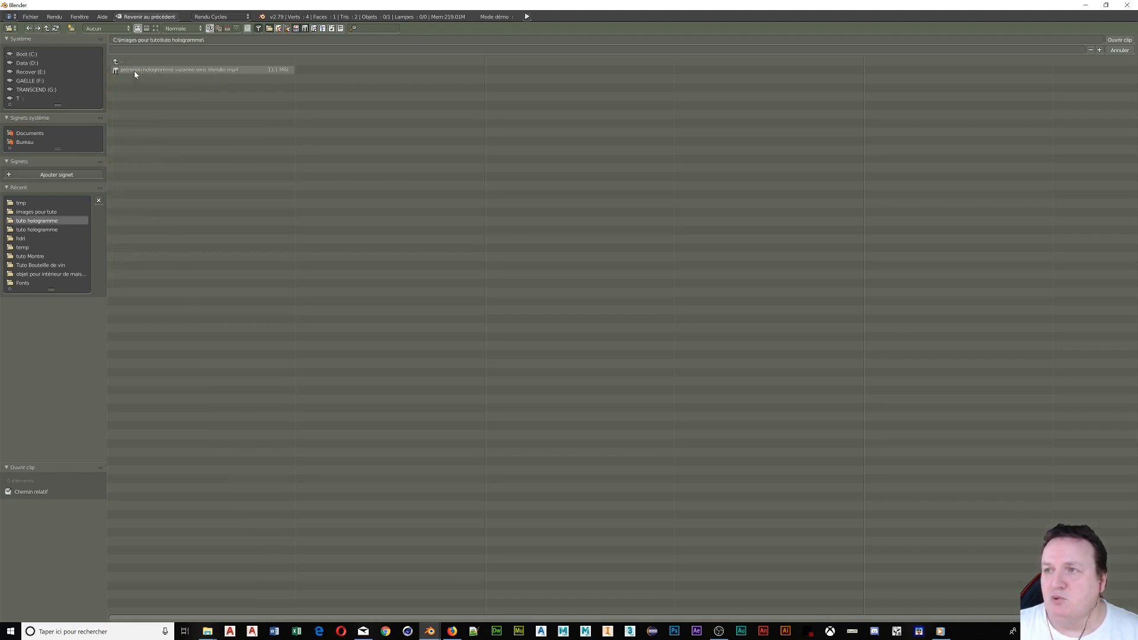
pyautogui.click(156, 29)
pyautogui.click(205, 91)
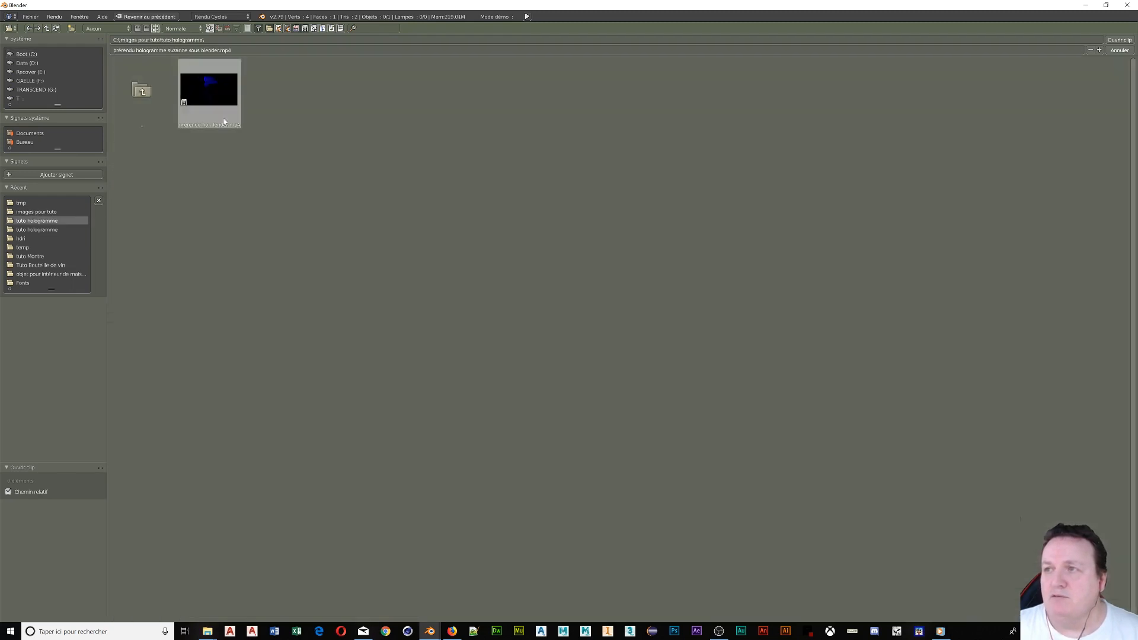
pyautogui.click(1120, 39)
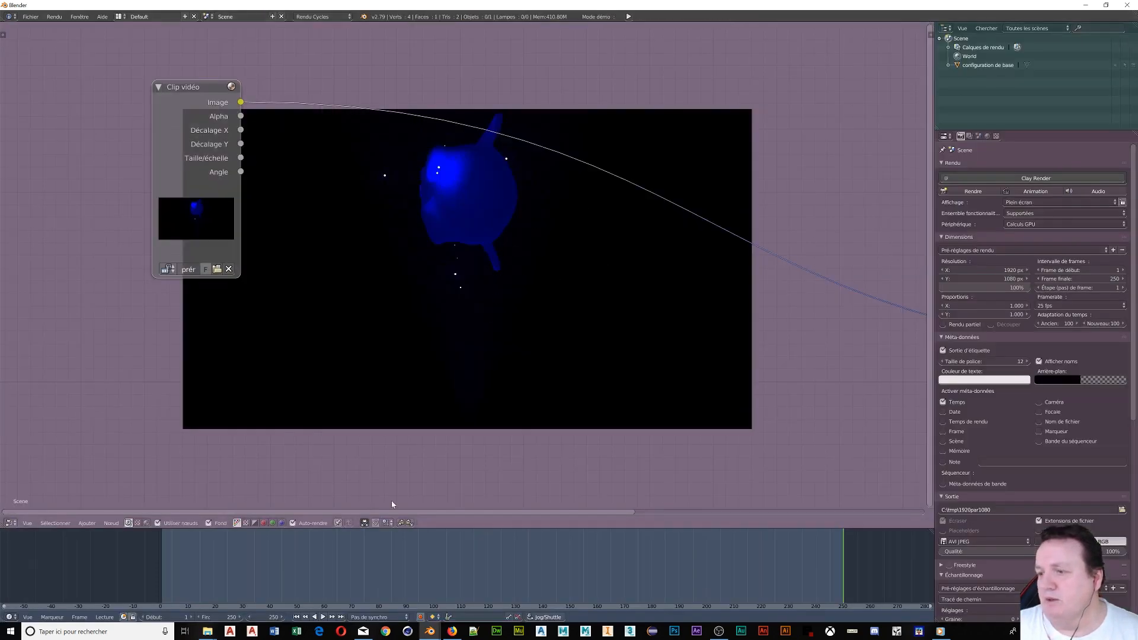
pyautogui.hotkey('shift', 'Left')
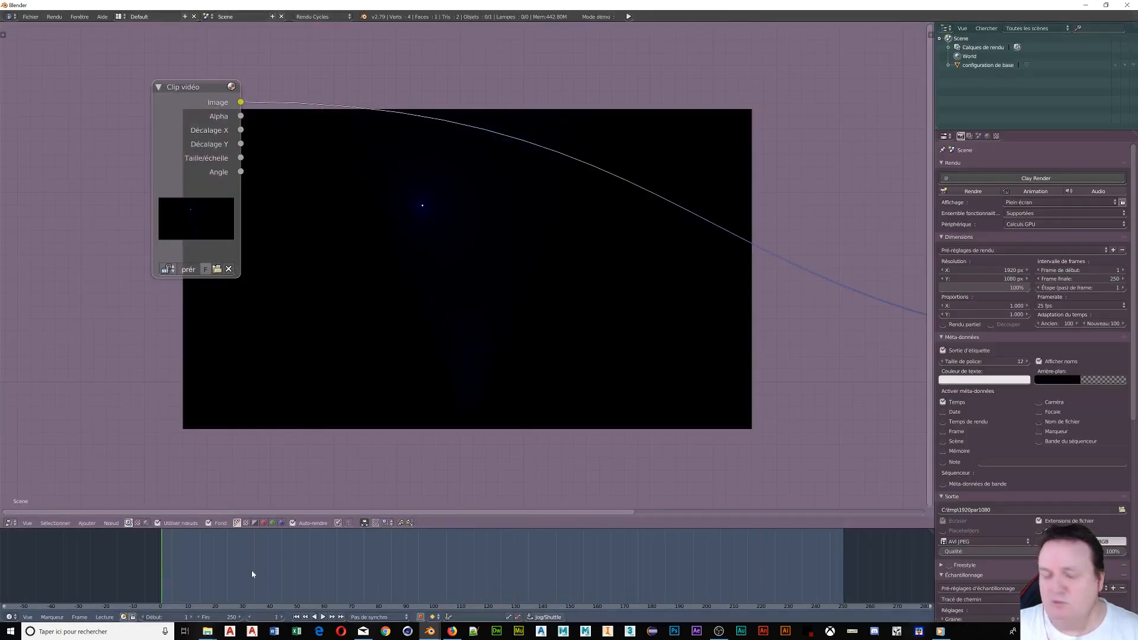
# Play the hologram clip and scrub back and forth through its first 100 frames to check the composited preview.
pyautogui.hotkey('alt', 'a')
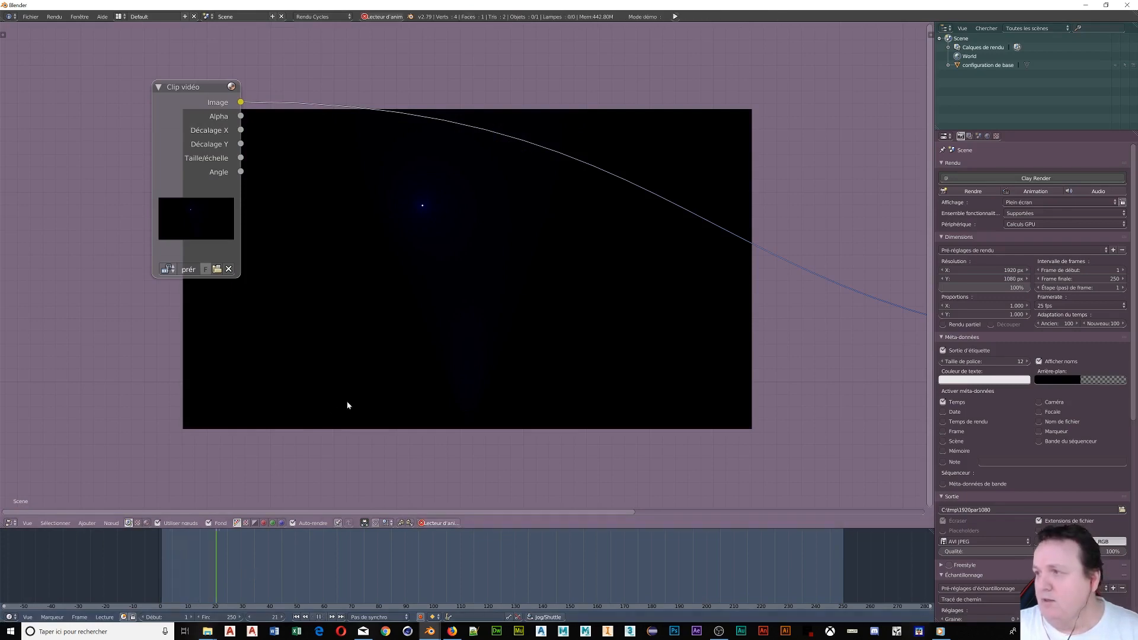
pyautogui.click(443, 566)
pyautogui.click(413, 557)
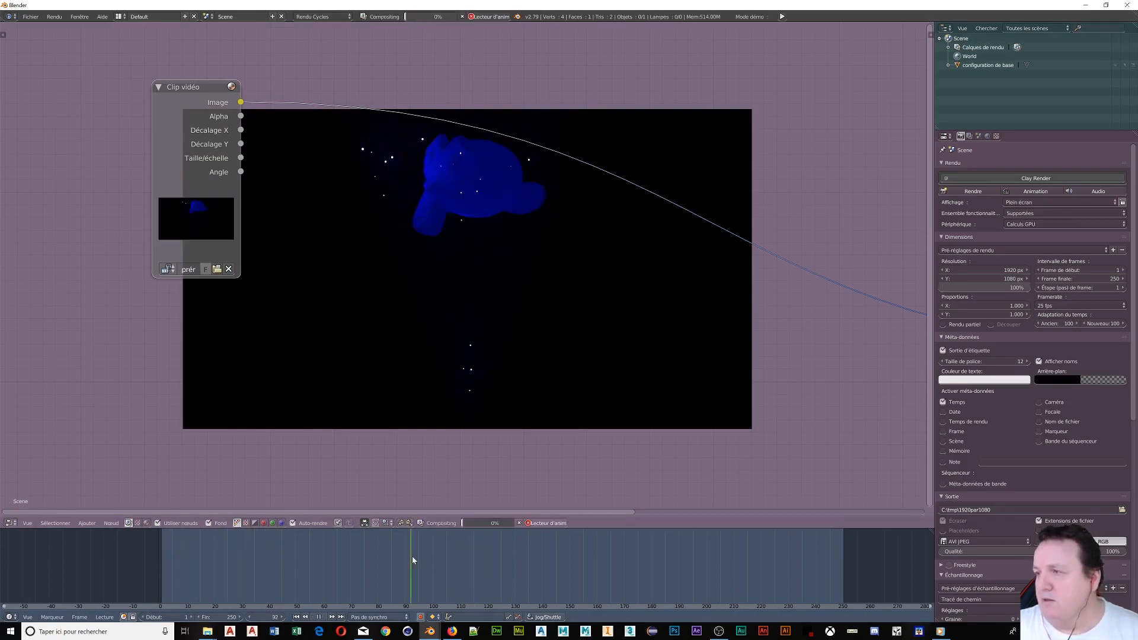
pyautogui.click(360, 563)
pyautogui.click(330, 570)
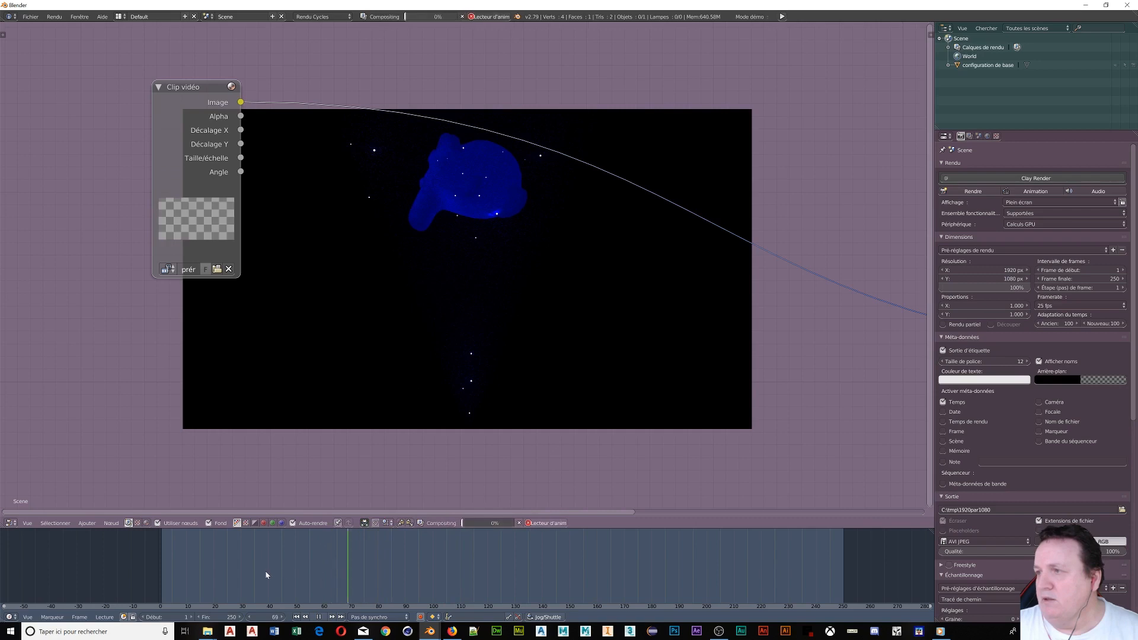
pyautogui.click(237, 579)
pyautogui.click(170, 582)
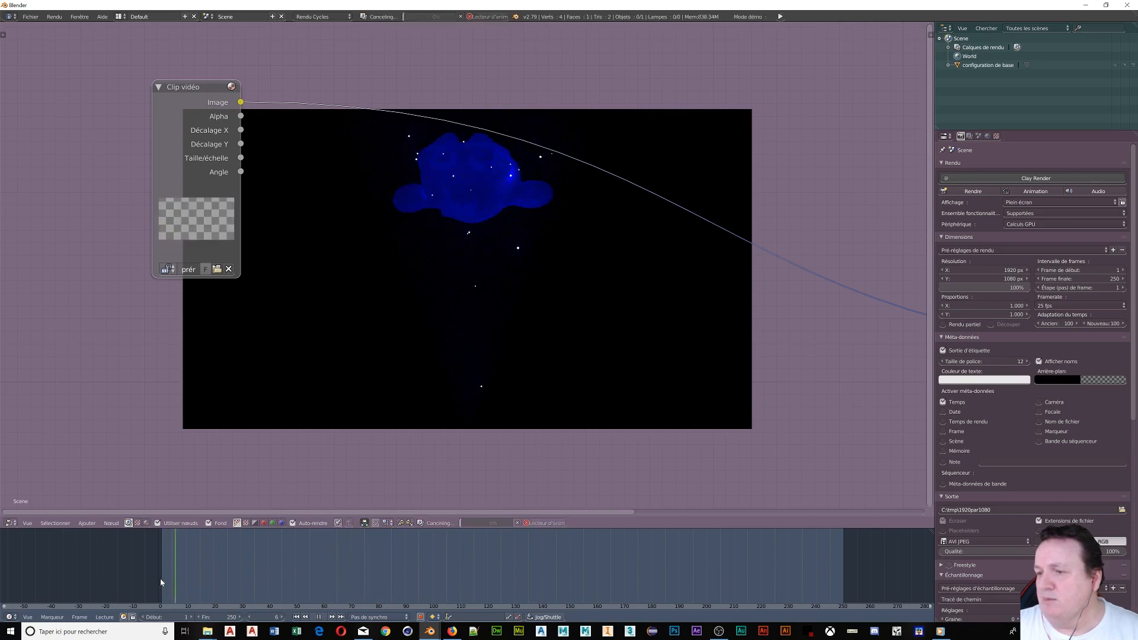
pyautogui.click(155, 579)
pyautogui.hotkey('alt', 'a')
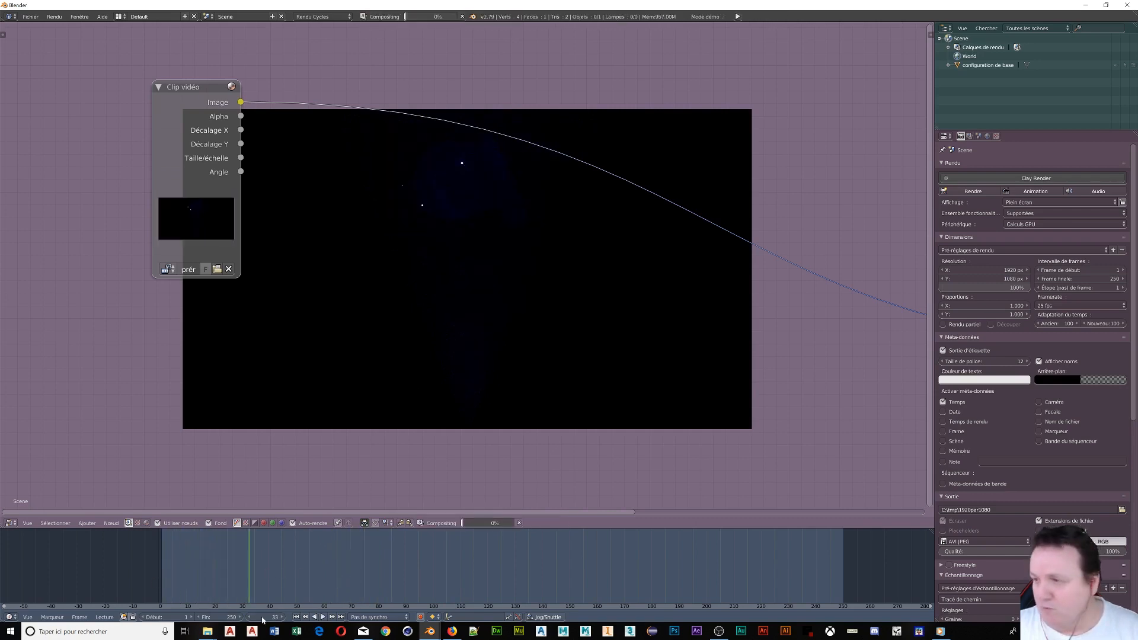
# Play the hologram clip again, pause it, step back a few frames and return the timeline to frame 0.
pyautogui.click(323, 617)
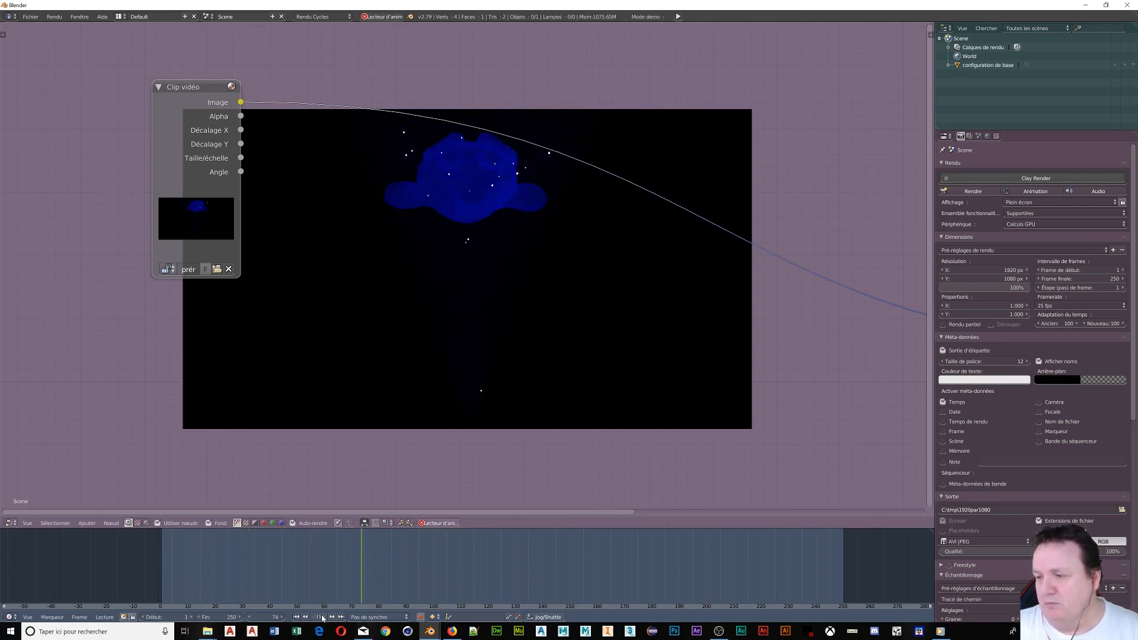
pyautogui.click(322, 616)
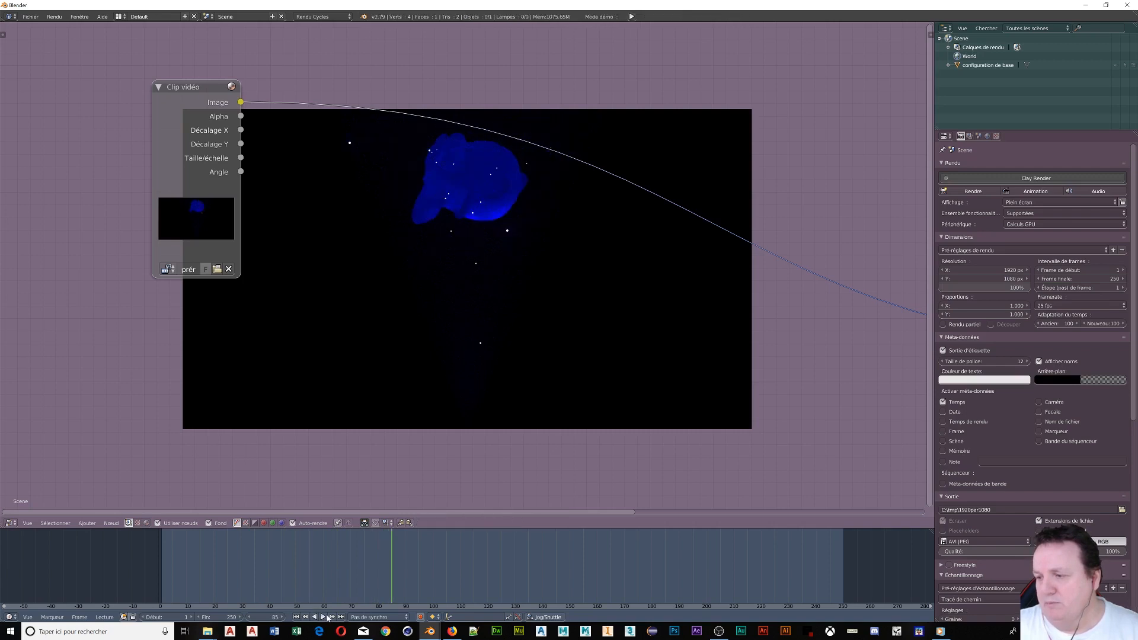
pyautogui.click(251, 617)
pyautogui.click(250, 617)
pyautogui.click(250, 617)
pyautogui.click(251, 617)
pyautogui.click(250, 617)
pyautogui.click(250, 618)
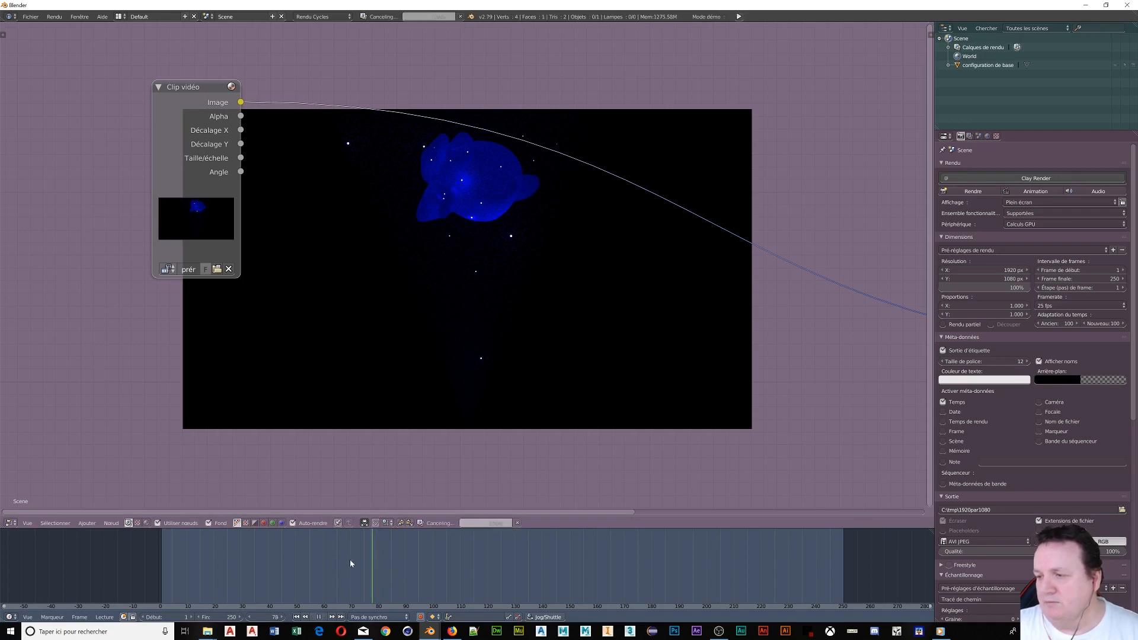
pyautogui.click(225, 567)
pyautogui.moveTo(224, 564); pyautogui.dragTo(151, 571)
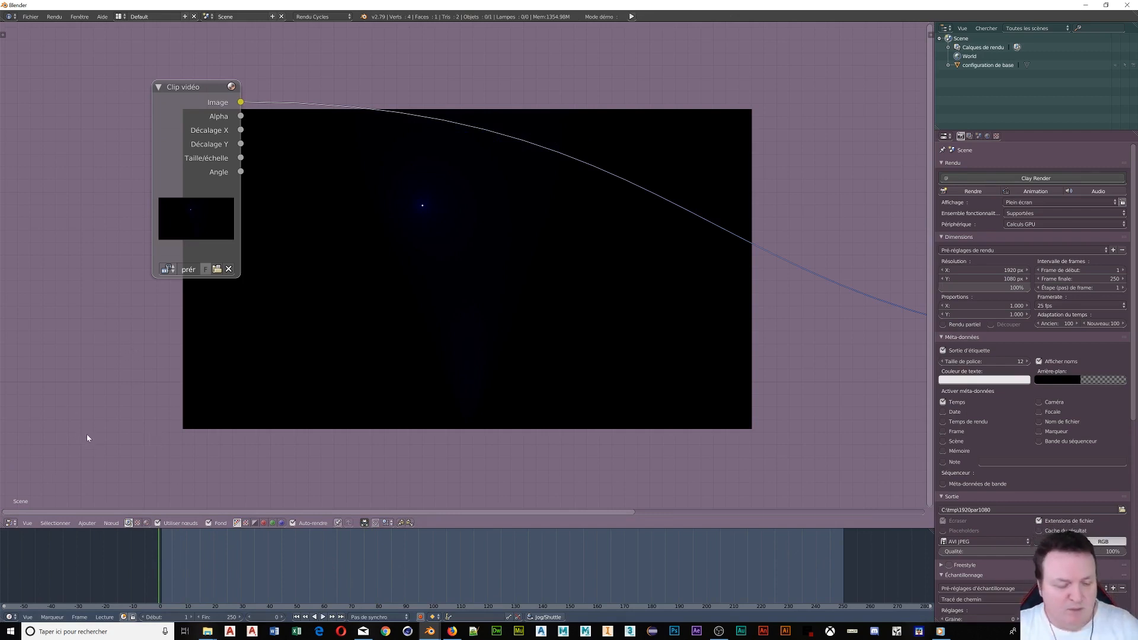
# Add an Image input node directly below the Movie Clip node.
pyautogui.hotkey('shift', 'a')
pyautogui.moveTo(117, 422)
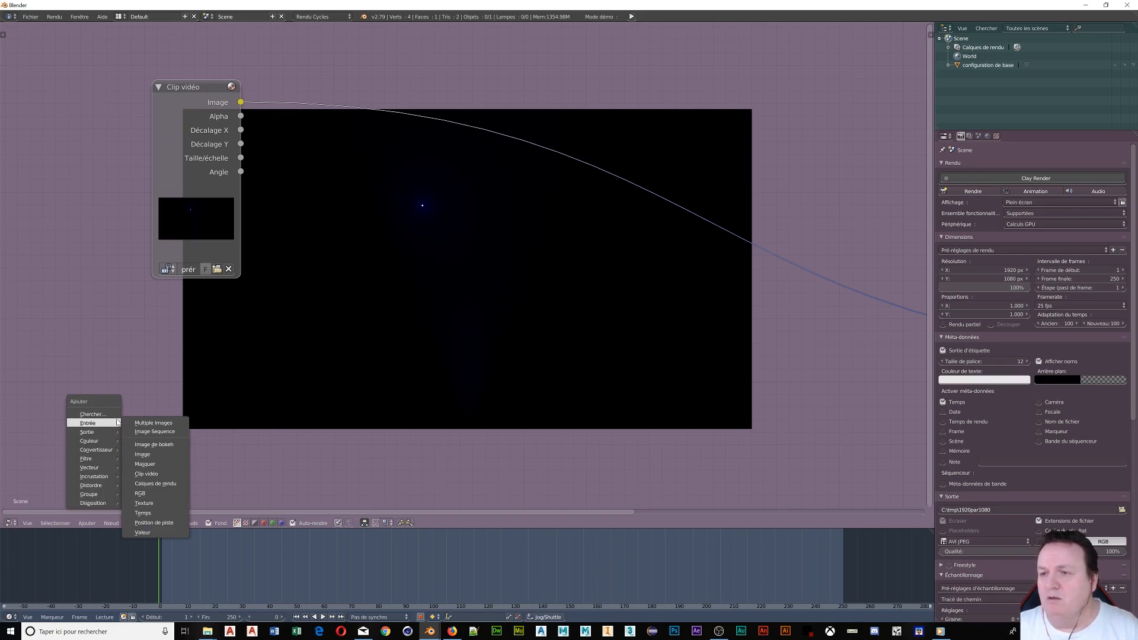
pyautogui.click(142, 454)
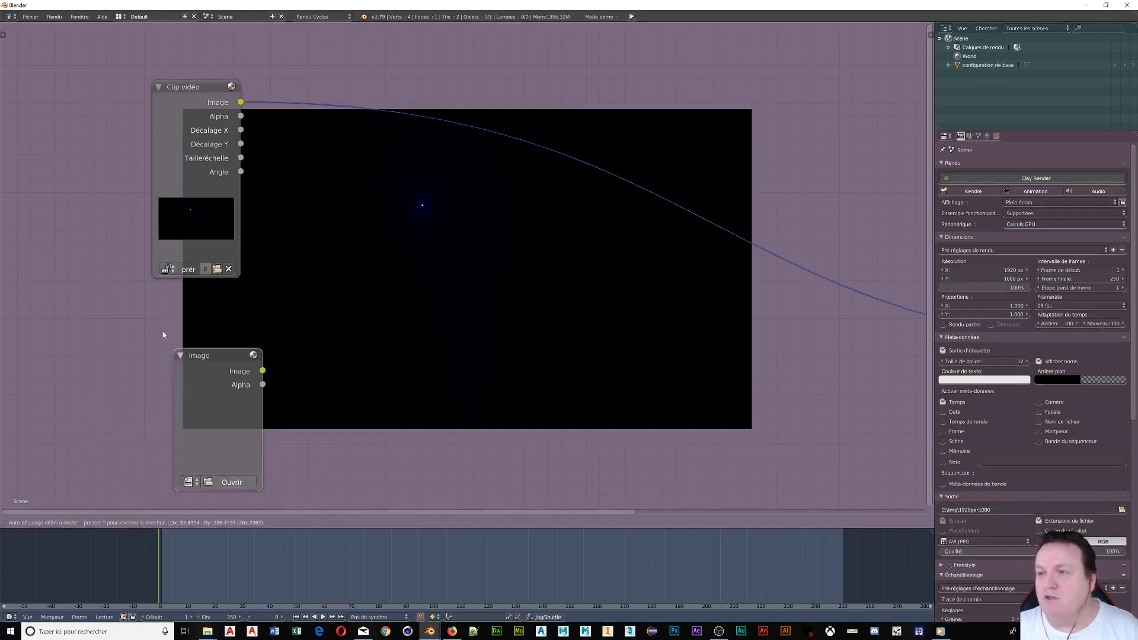
pyautogui.click(148, 312)
# Load rendu image projecteur Hologramme.jpg from G:\images pour tuto into the Image node, using thumbnails to identify it.
pyautogui.click(204, 443)
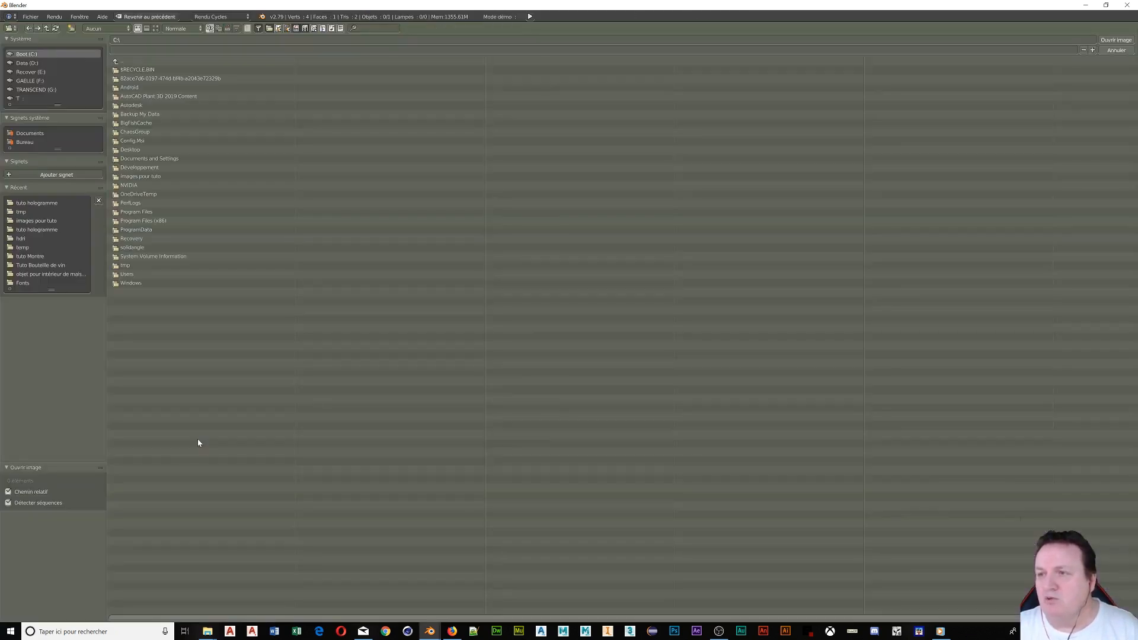
pyautogui.click(42, 222)
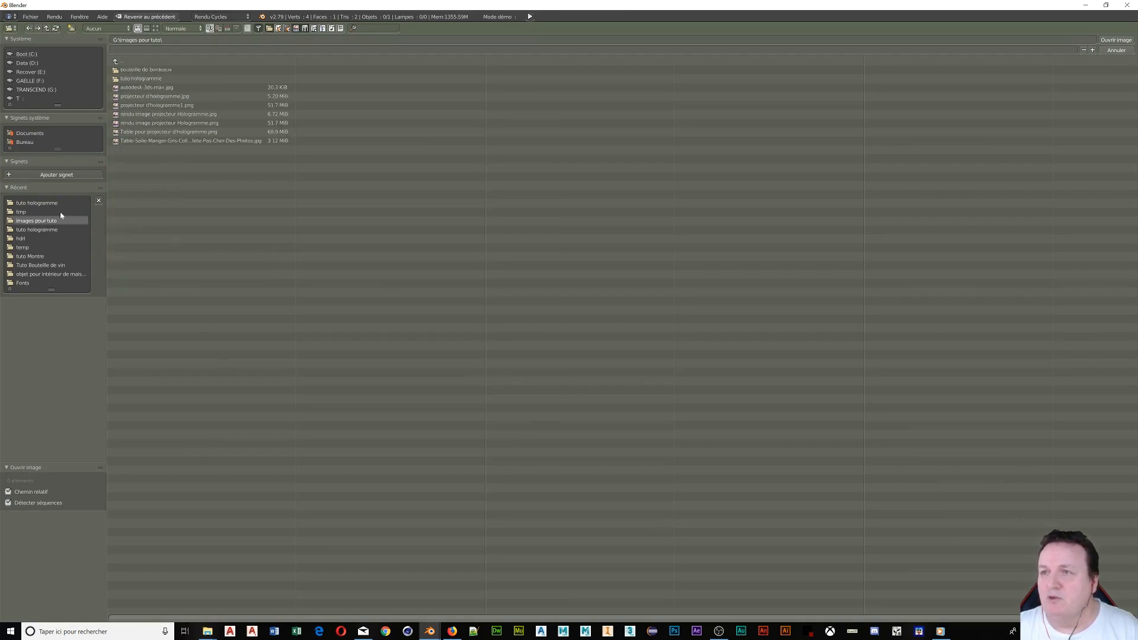
pyautogui.click(155, 29)
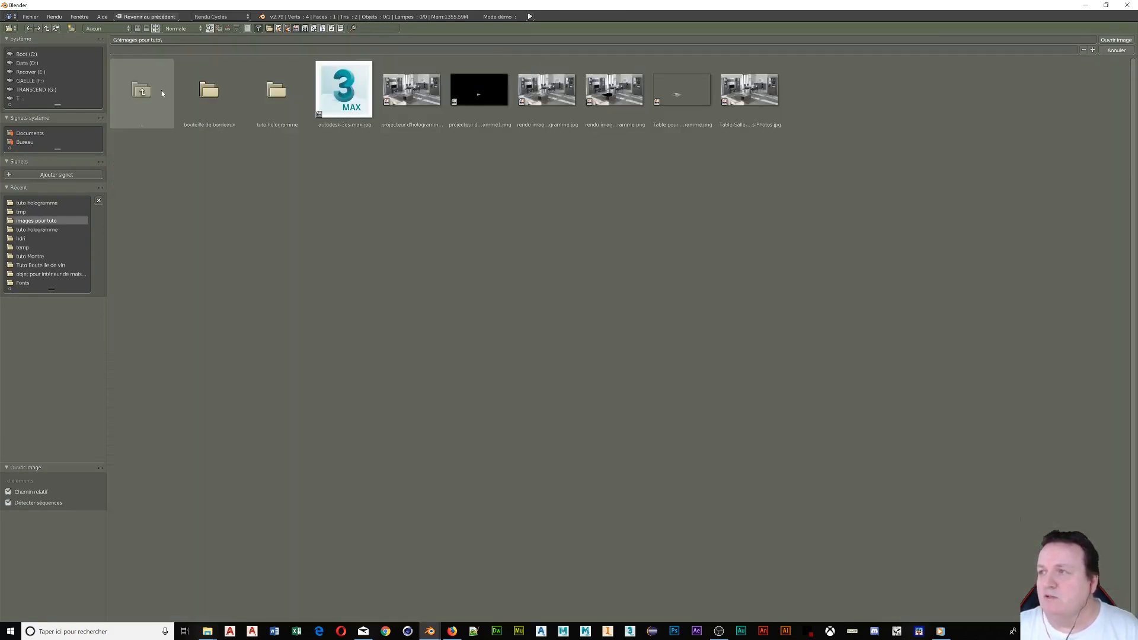
pyautogui.click(545, 102)
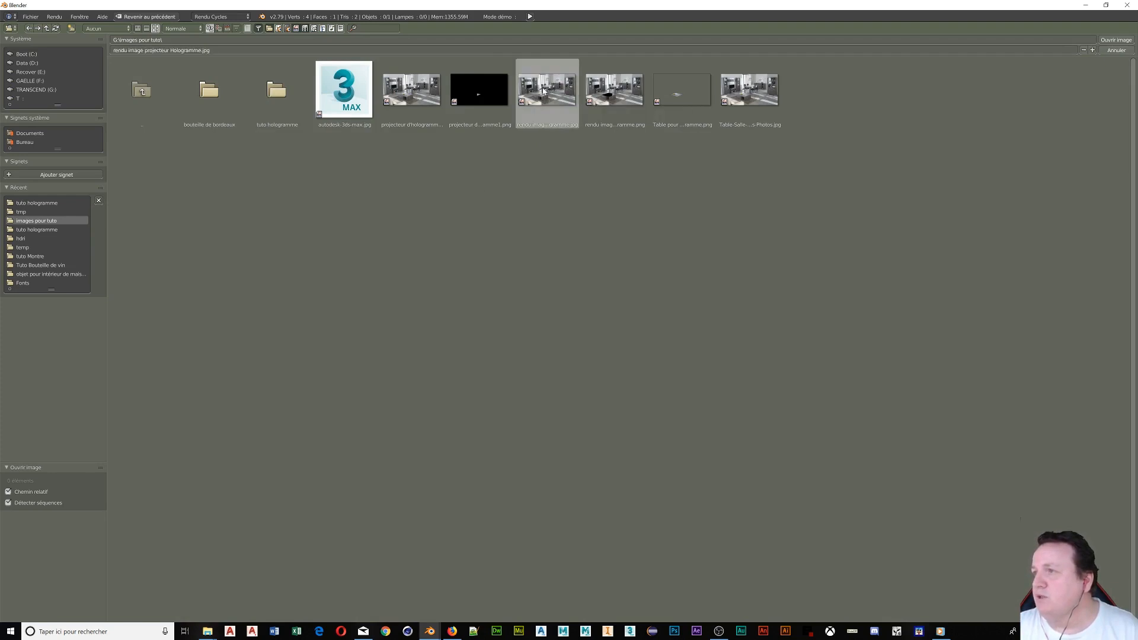
pyautogui.click(1114, 40)
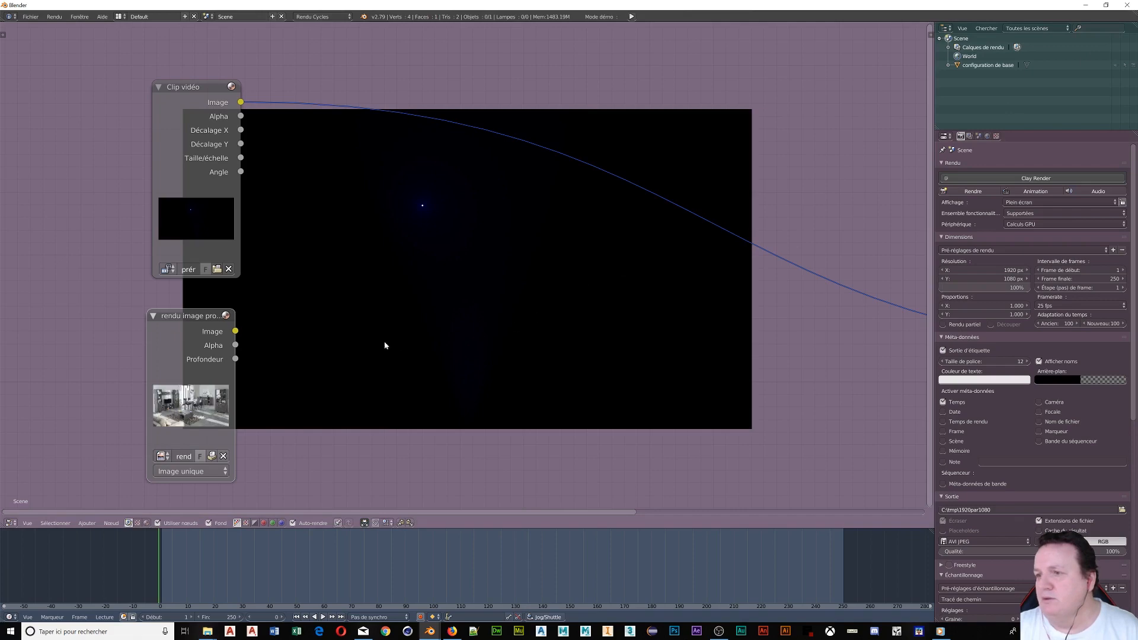
# Route the living-room Image node to the Viewer, comparing it with the Movie Clip output before returning to the room image.
pyautogui.keyDown('ctrl'); pyautogui.keyDown('shift'); pyautogui.click(171, 333); pyautogui.keyUp('shift'); pyautogui.keyUp('ctrl')
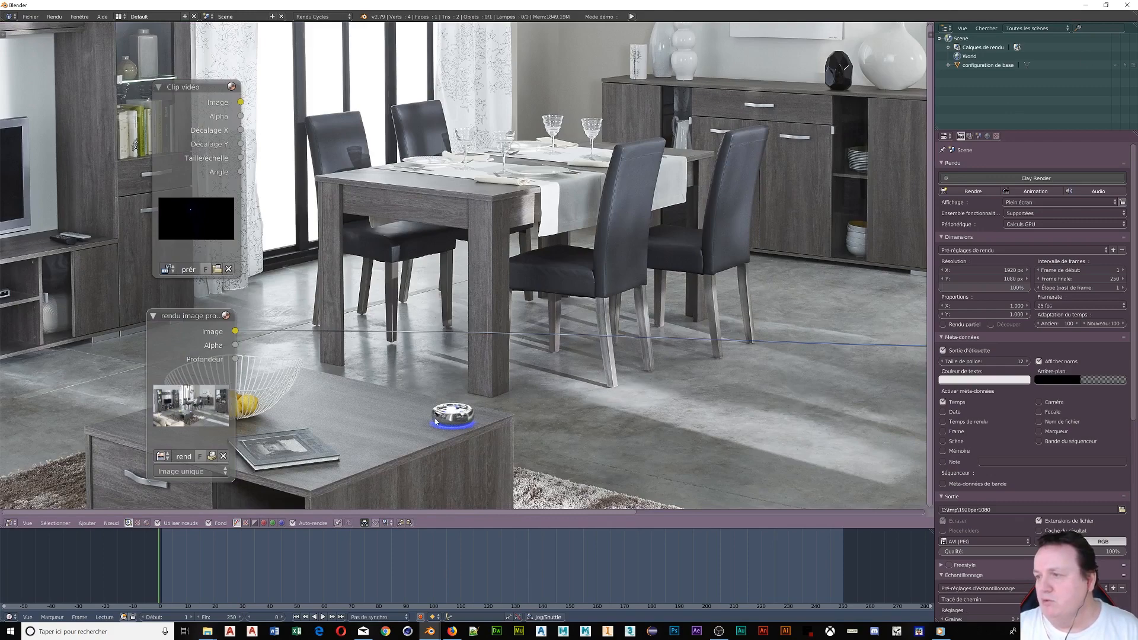
pyautogui.scroll(-1, 396, 386)
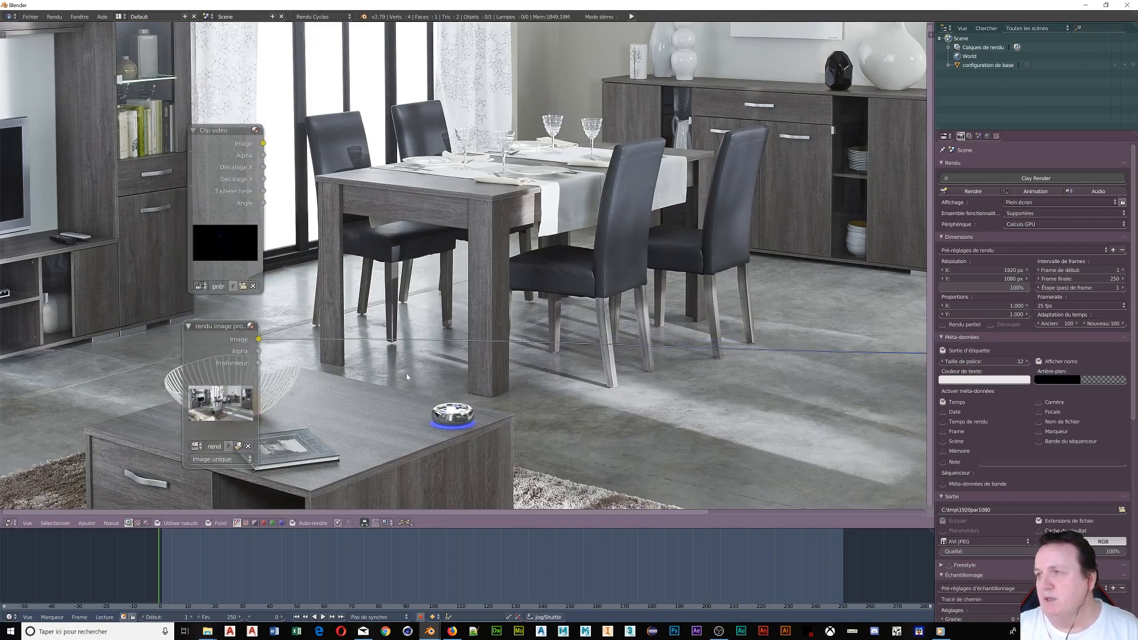
pyautogui.scroll(-3, 457, 290)
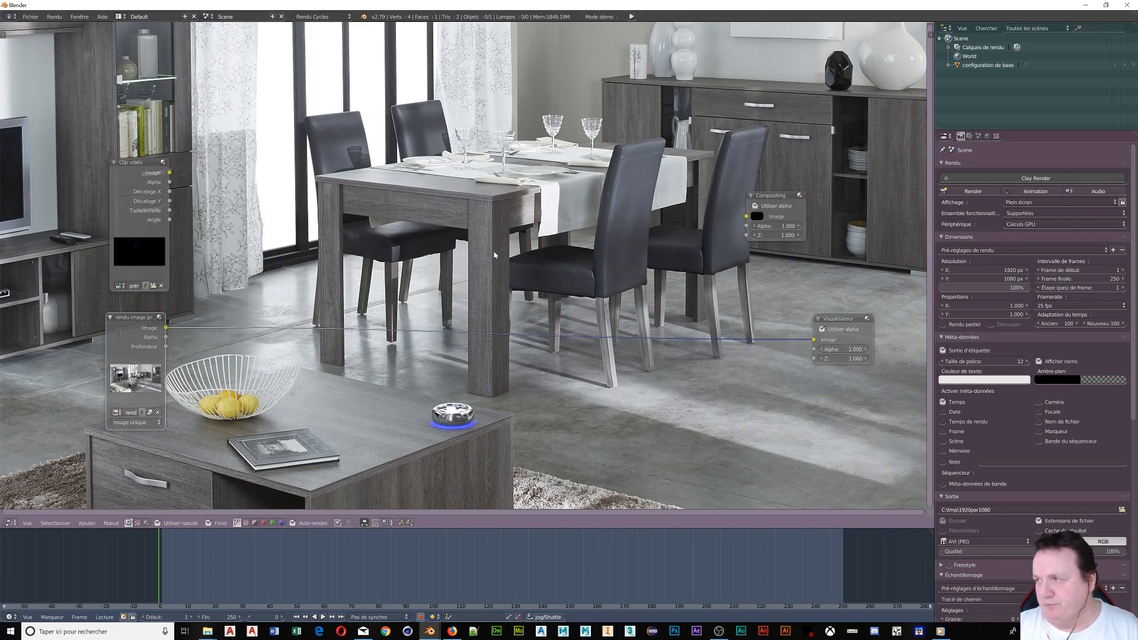
pyautogui.moveTo(513, 340); pyautogui.dragTo(522, 329, button='middle')
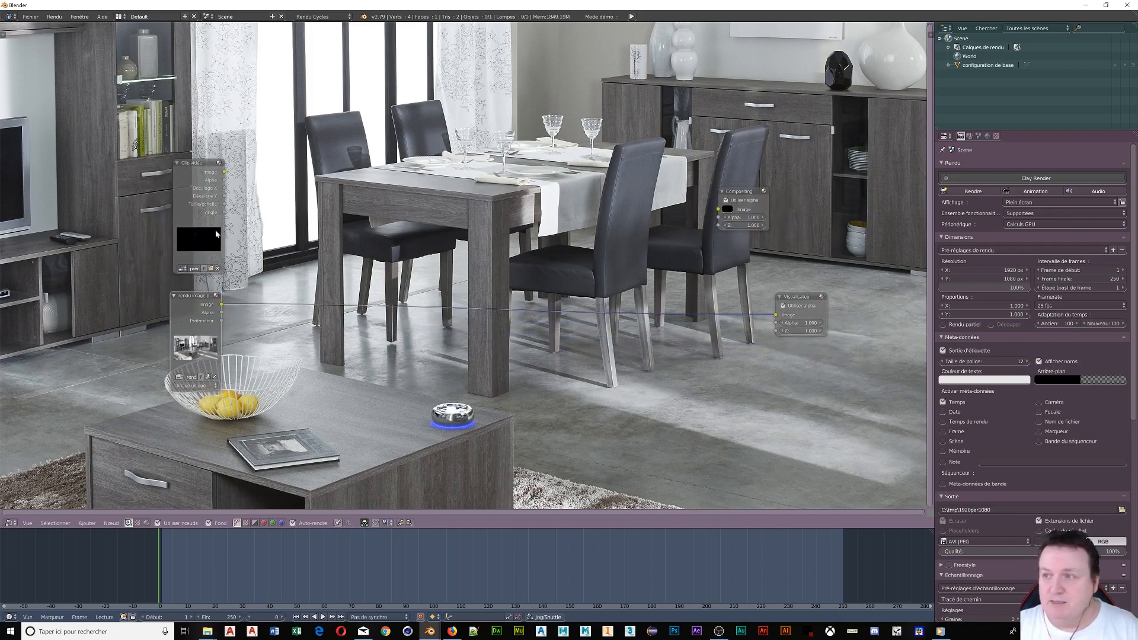
pyautogui.click(195, 208)
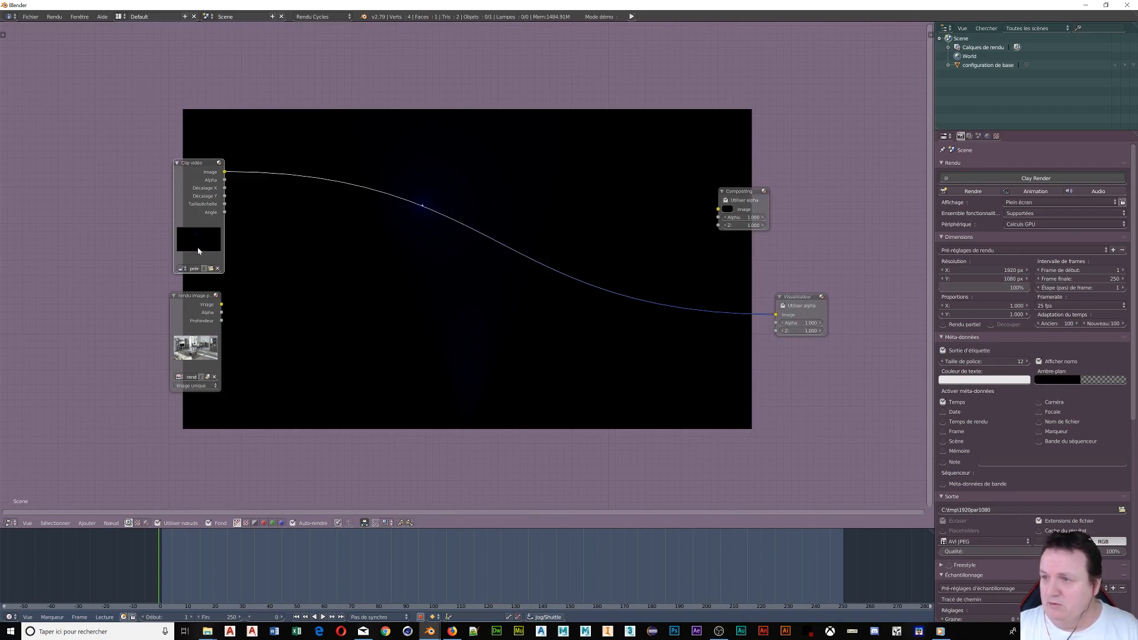
pyautogui.keyDown('ctrl'); pyautogui.keyDown('shift'); pyautogui.click(192, 311); pyautogui.keyUp('shift'); pyautogui.keyUp('ctrl')
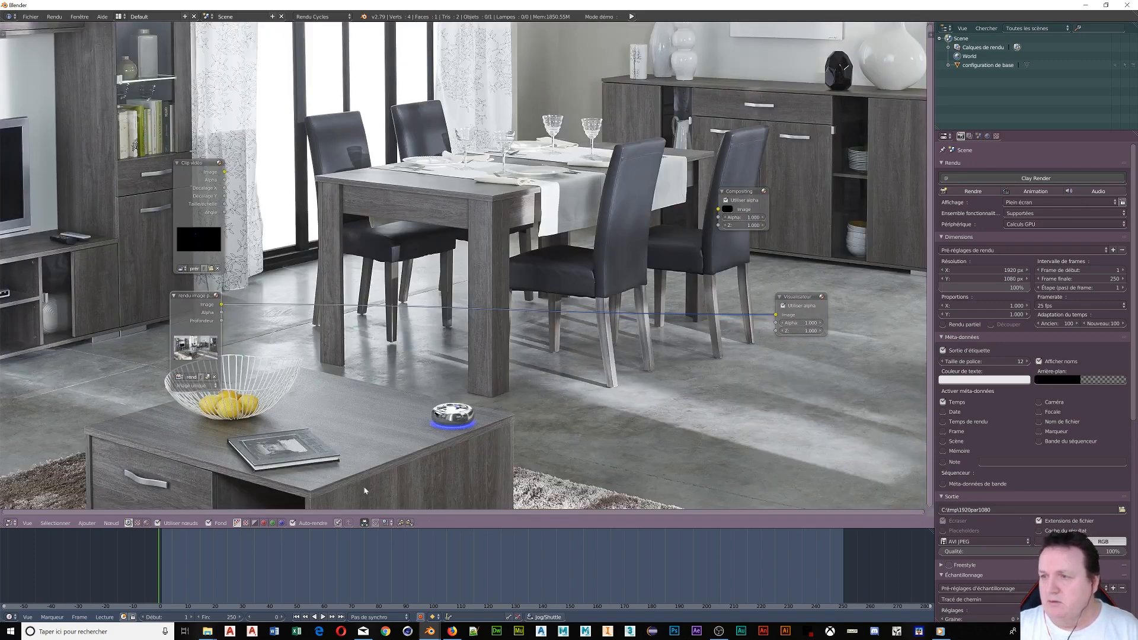
# Go to frame 86 and view the Movie Clip's image and alpha outputs in the Viewer, ending on the living-room image.
pyautogui.click(395, 542)
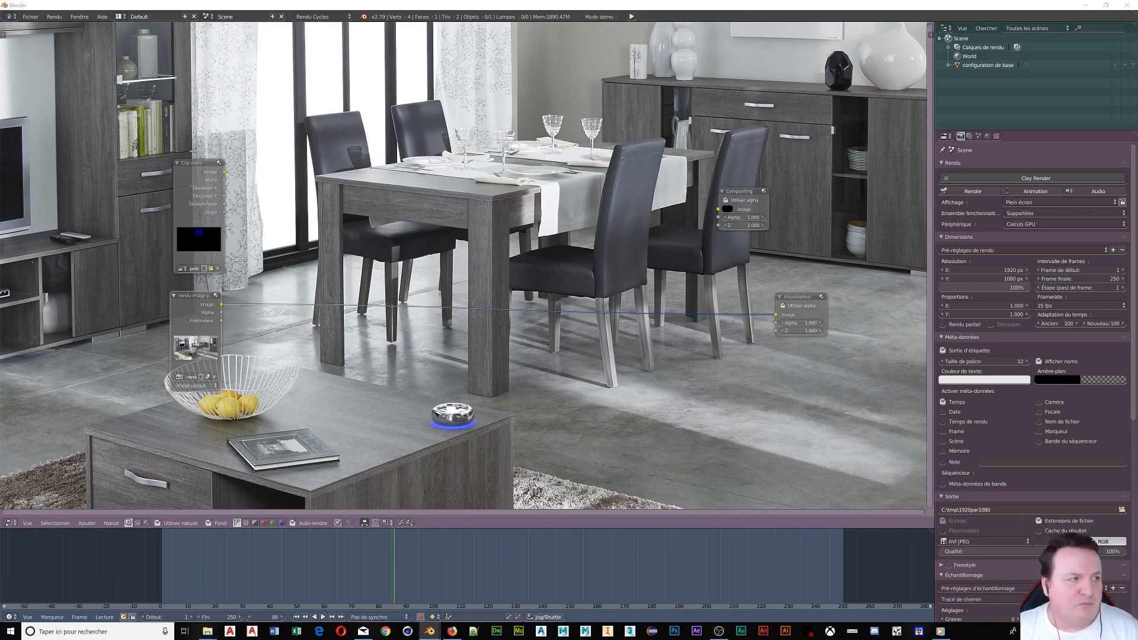
pyautogui.moveTo(304, 506); pyautogui.dragTo(320, 474, button='middle')
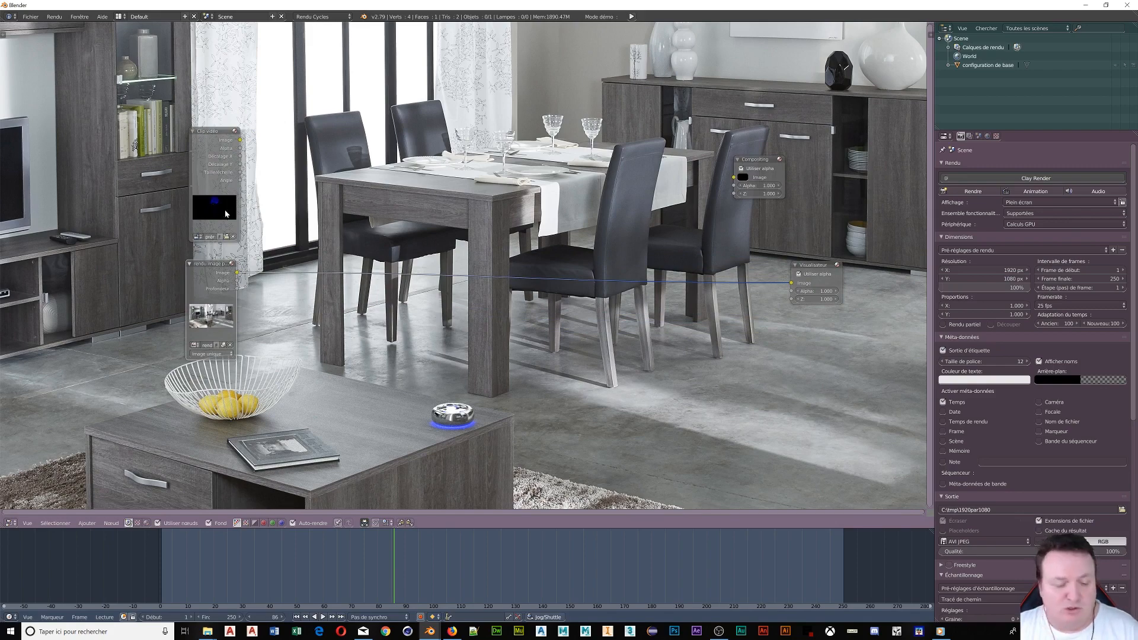
pyautogui.keyDown('ctrl'); pyautogui.keyDown('shift'); pyautogui.click(200, 166); pyautogui.keyUp('shift'); pyautogui.keyUp('ctrl')
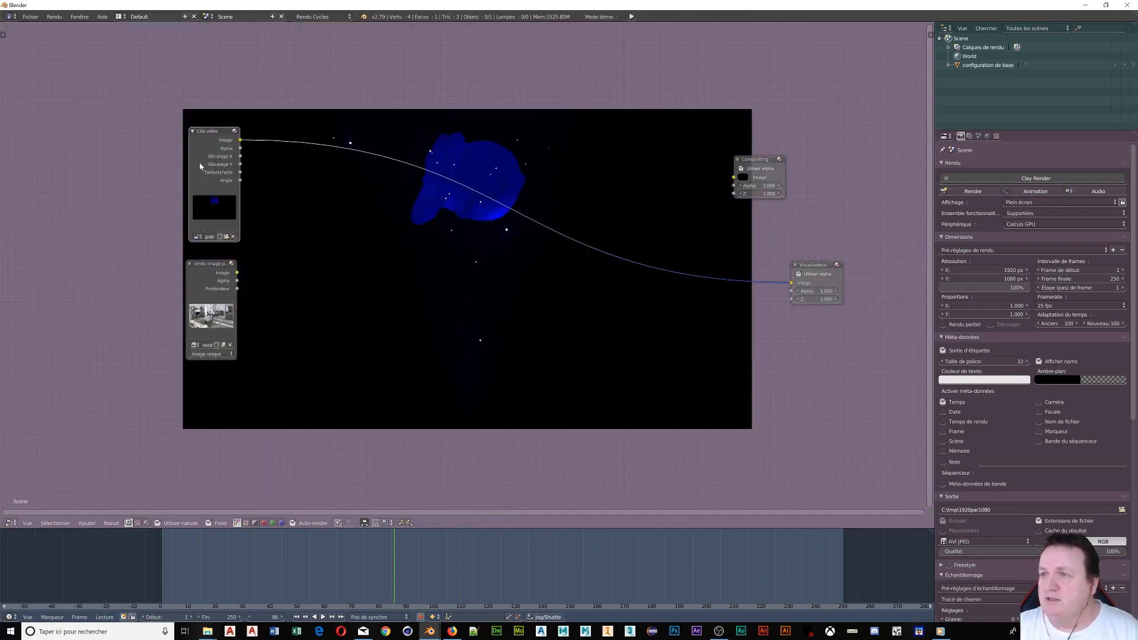
pyautogui.keyDown('ctrl'); pyautogui.keyDown('shift'); pyautogui.click(201, 166); pyautogui.keyUp('shift'); pyautogui.keyUp('ctrl')
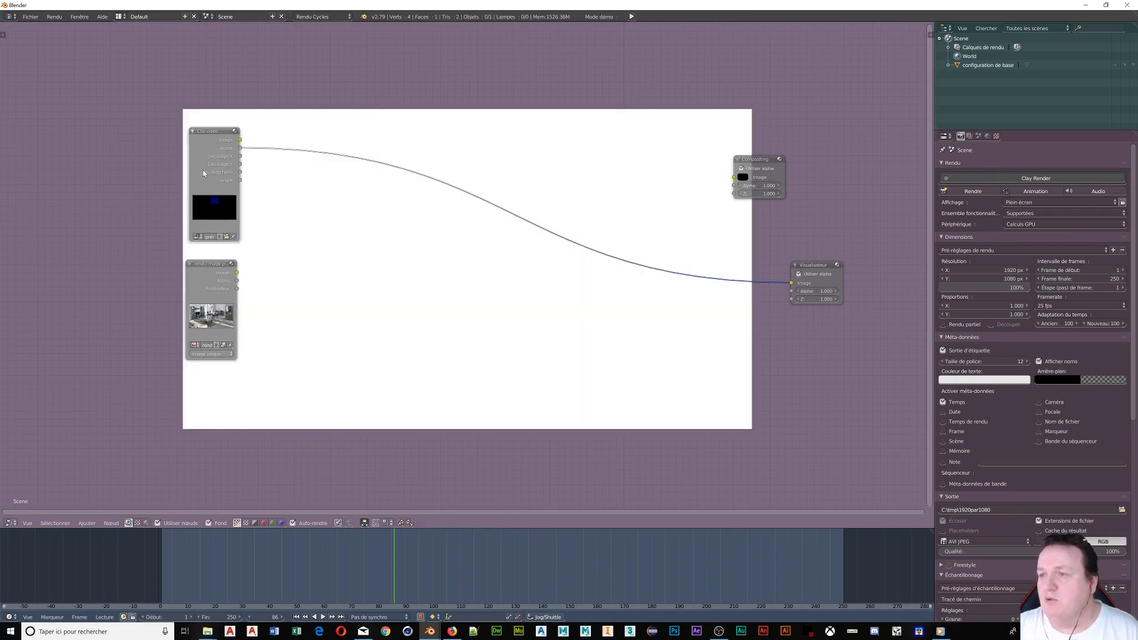
pyautogui.keyDown('ctrl'); pyautogui.keyDown('shift'); pyautogui.click(201, 278); pyautogui.keyUp('shift'); pyautogui.keyUp('ctrl')
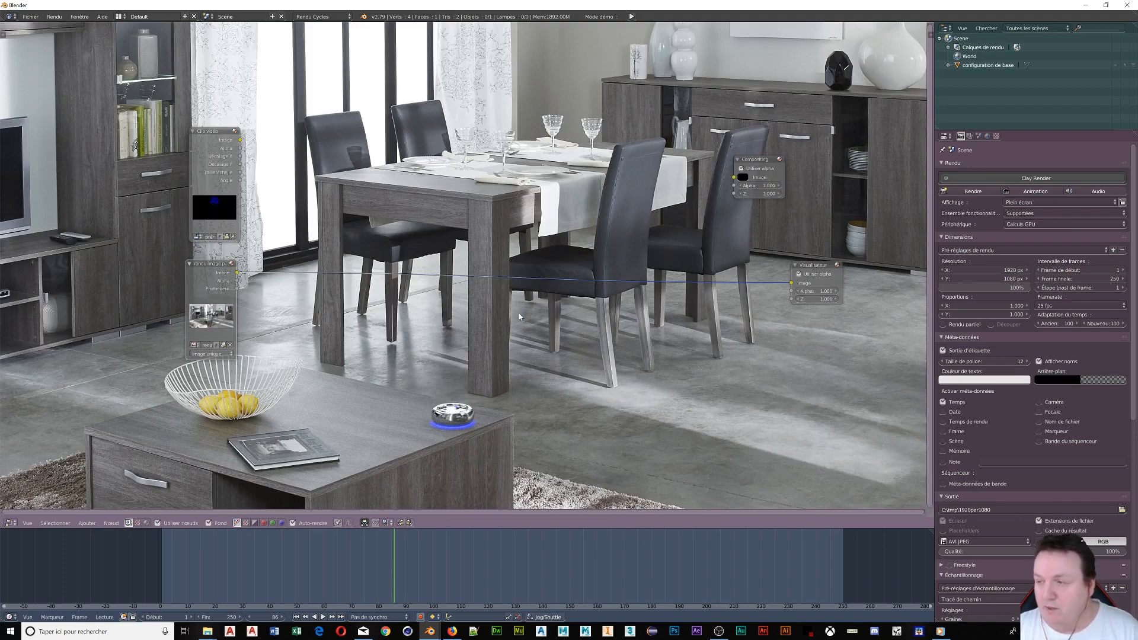
# Insert a Mix node before the Viewer, with the Movie Clip image in its first image input and the living-room image in its second.
pyautogui.press('v')
pyautogui.press('v')
pyautogui.press('v')
pyautogui.press('v')
pyautogui.press('v')
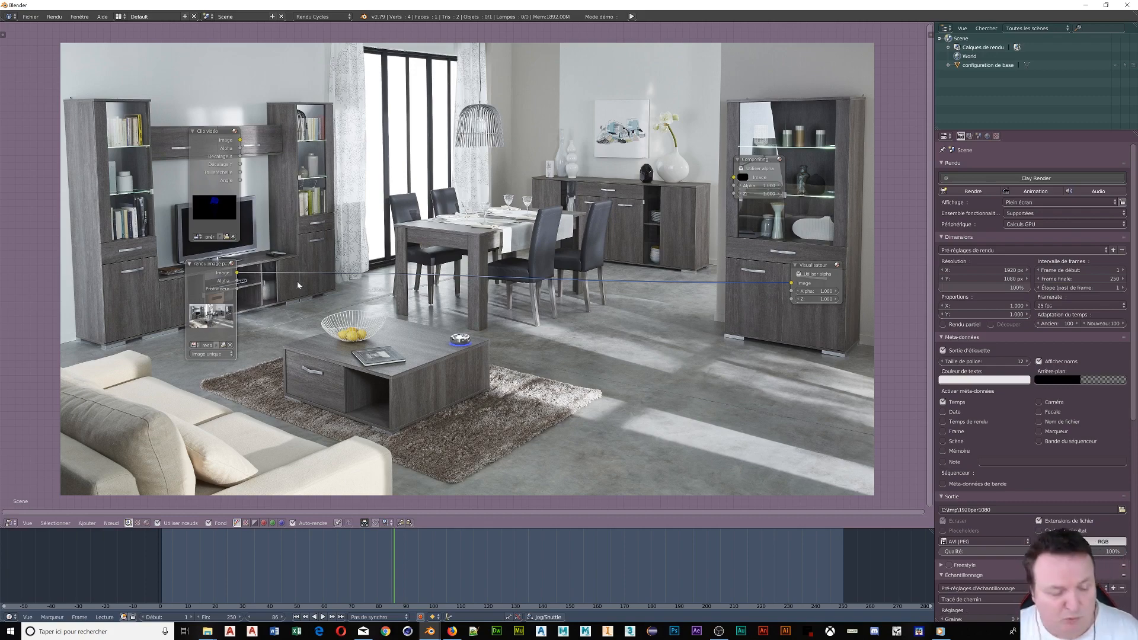
pyautogui.hotkey('shift', 'a')
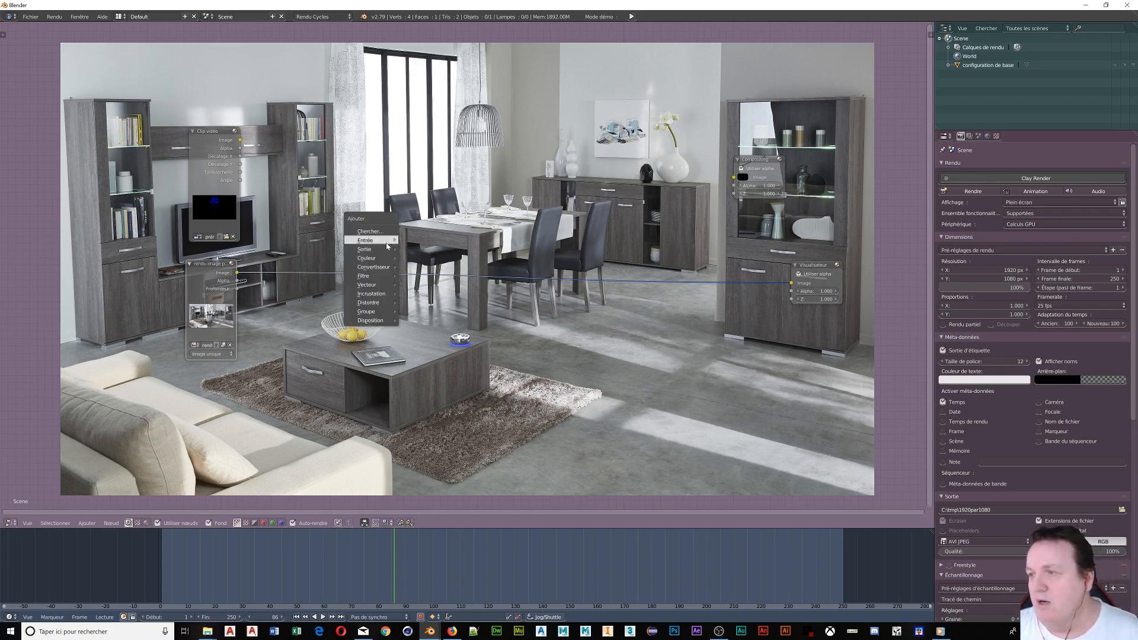
pyautogui.moveTo(387, 244)
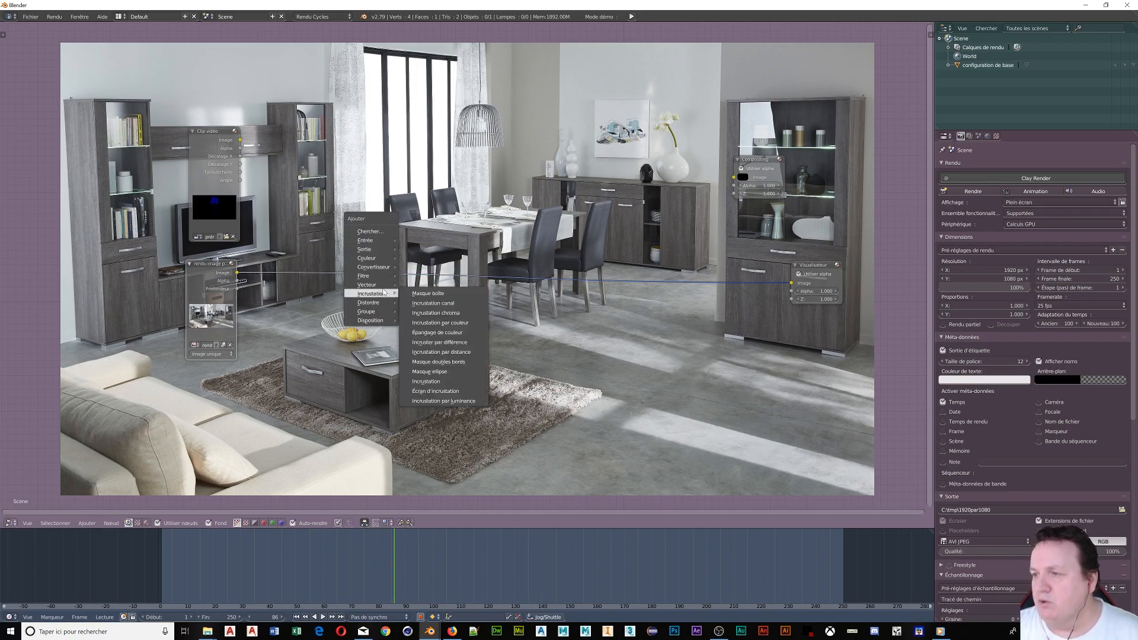
pyautogui.moveTo(366, 262)
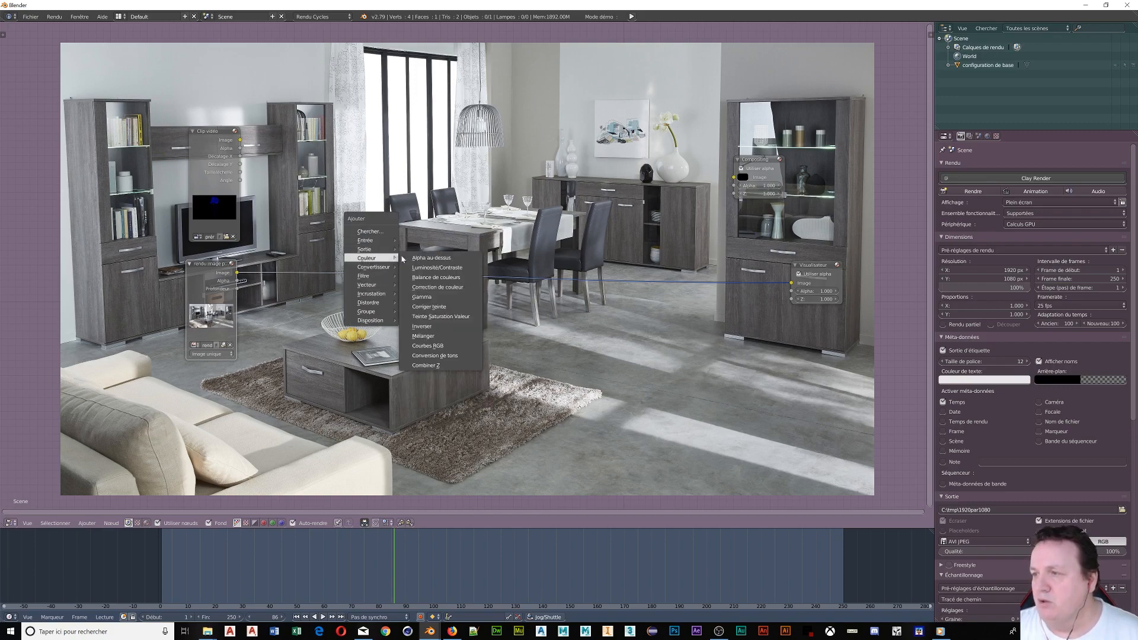
pyautogui.click(423, 336)
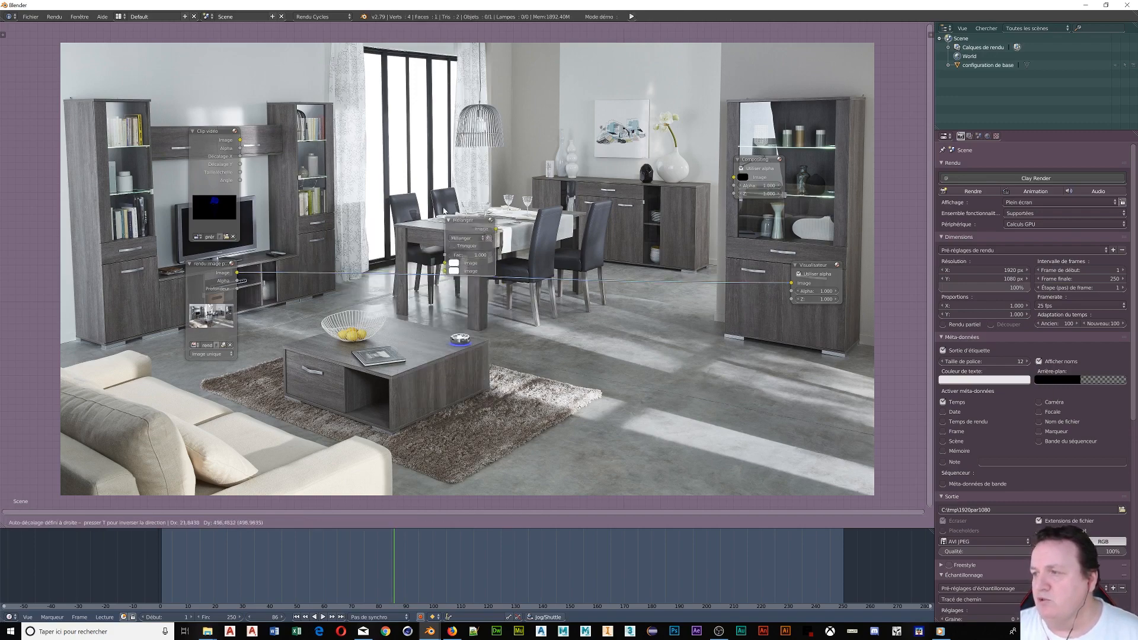
pyautogui.click(453, 221)
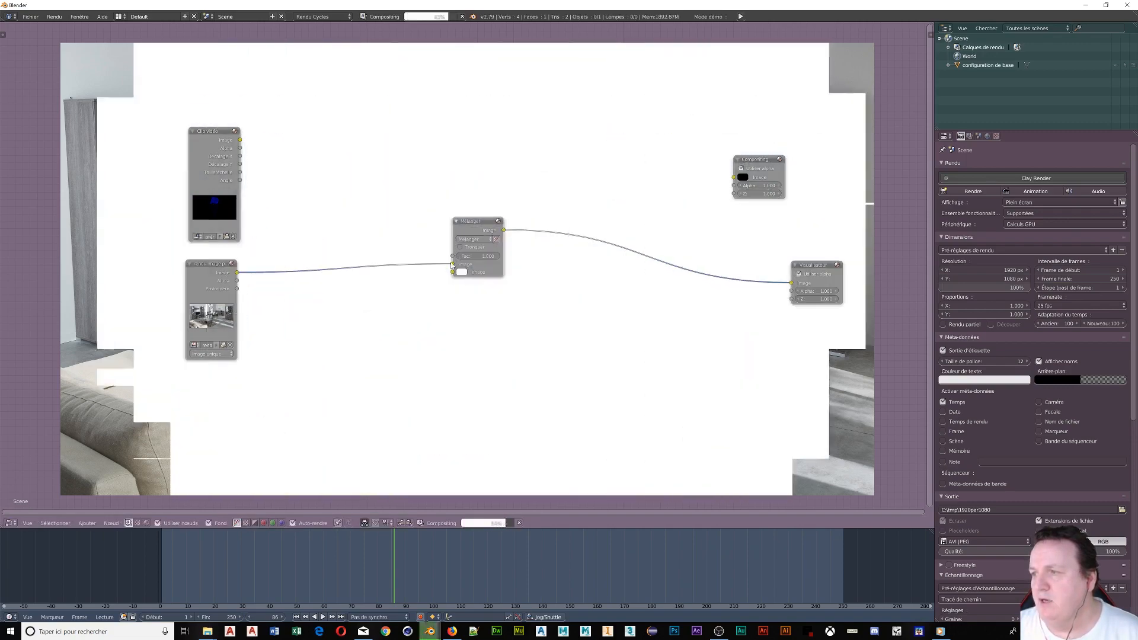
pyautogui.moveTo(452, 264)
pyautogui.mouseDown()
pyautogui.moveTo(434, 270)
pyautogui.moveTo(453, 272)
pyautogui.mouseUp()
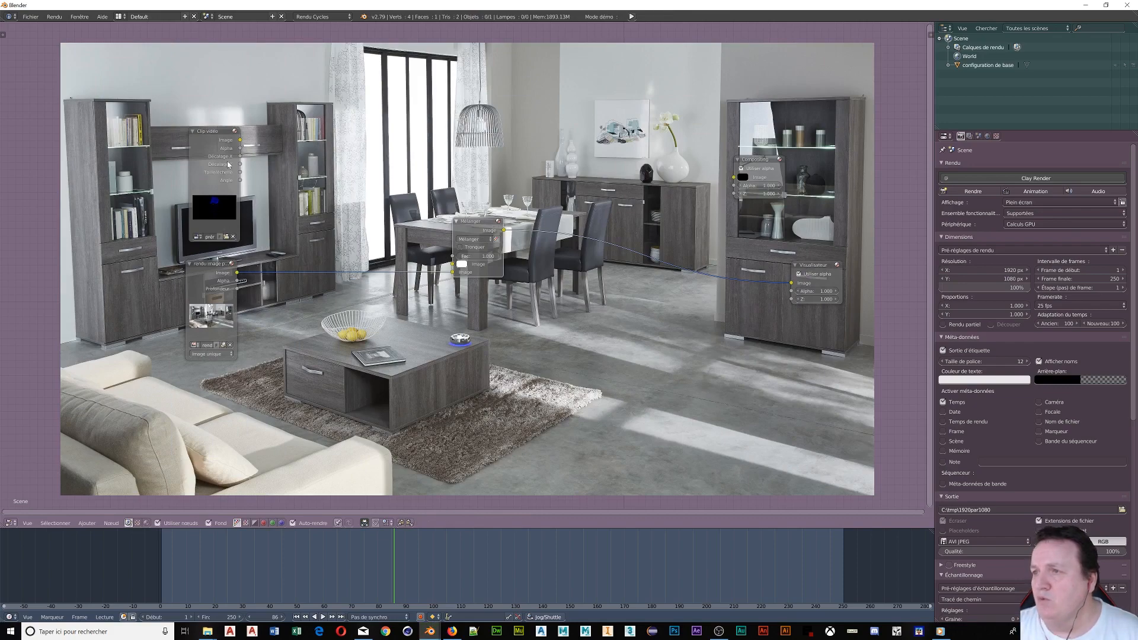
pyautogui.moveTo(241, 140); pyautogui.dragTo(453, 264)
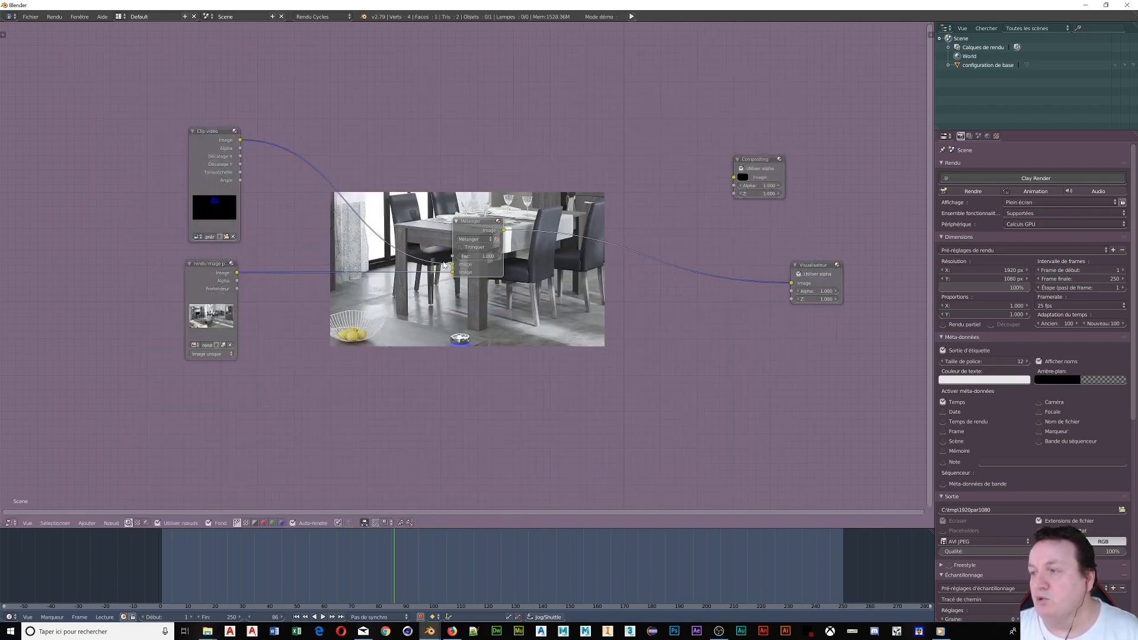
# Swap the Mix node's image inputs so the room comes first and the Movie Clip second, and set its blend type to Screen.
pyautogui.moveTo(452, 264); pyautogui.dragTo(449, 280)
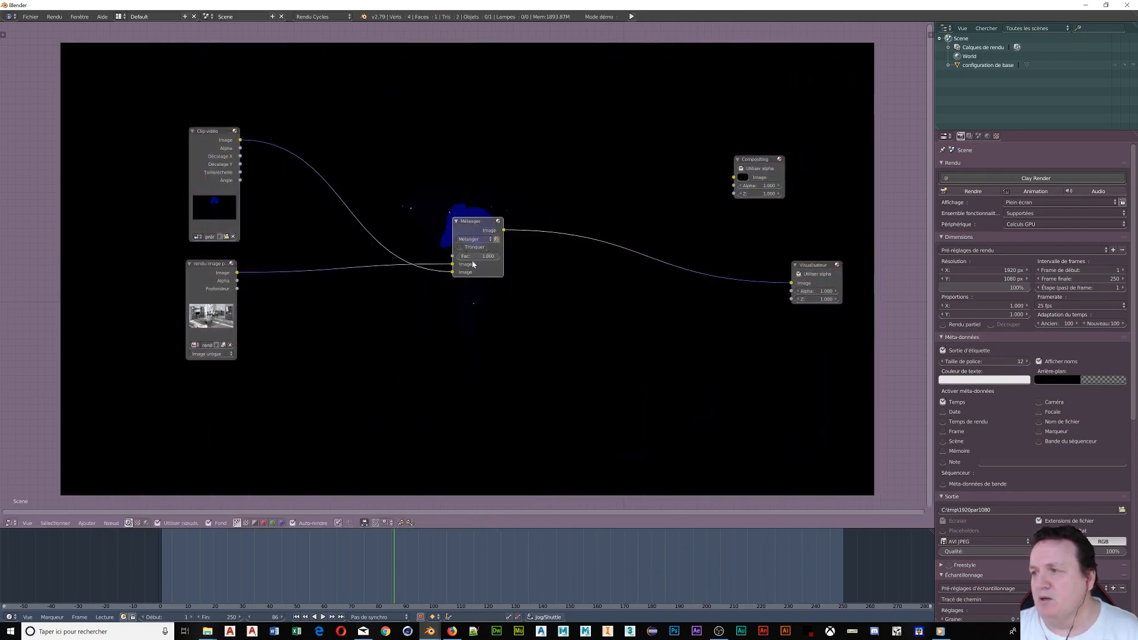
pyautogui.click(474, 239)
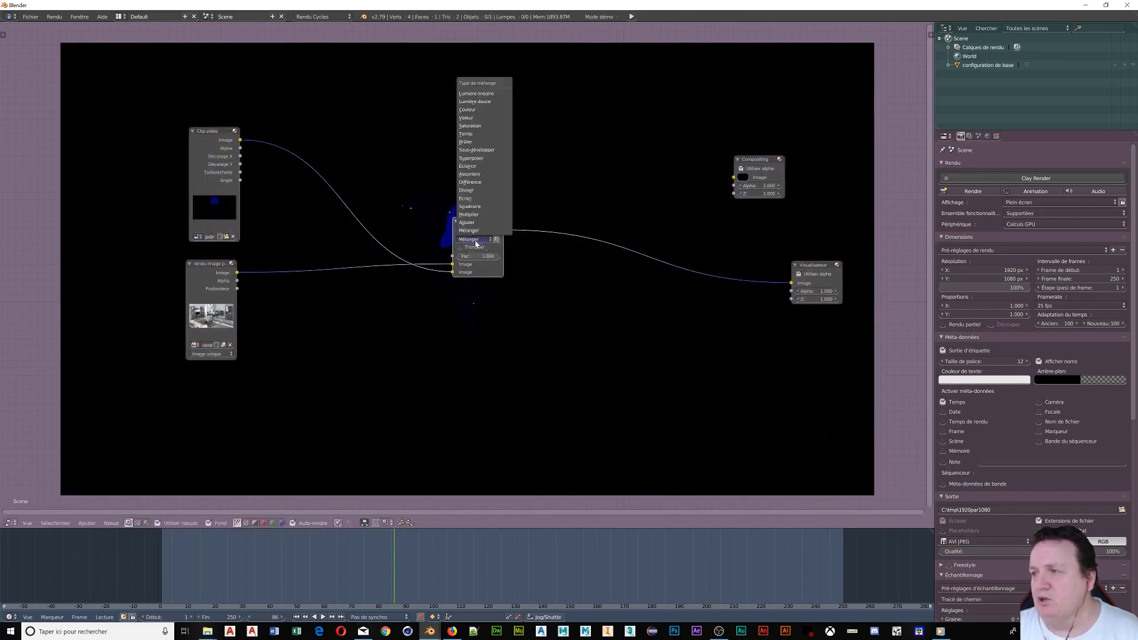
pyautogui.click(468, 198)
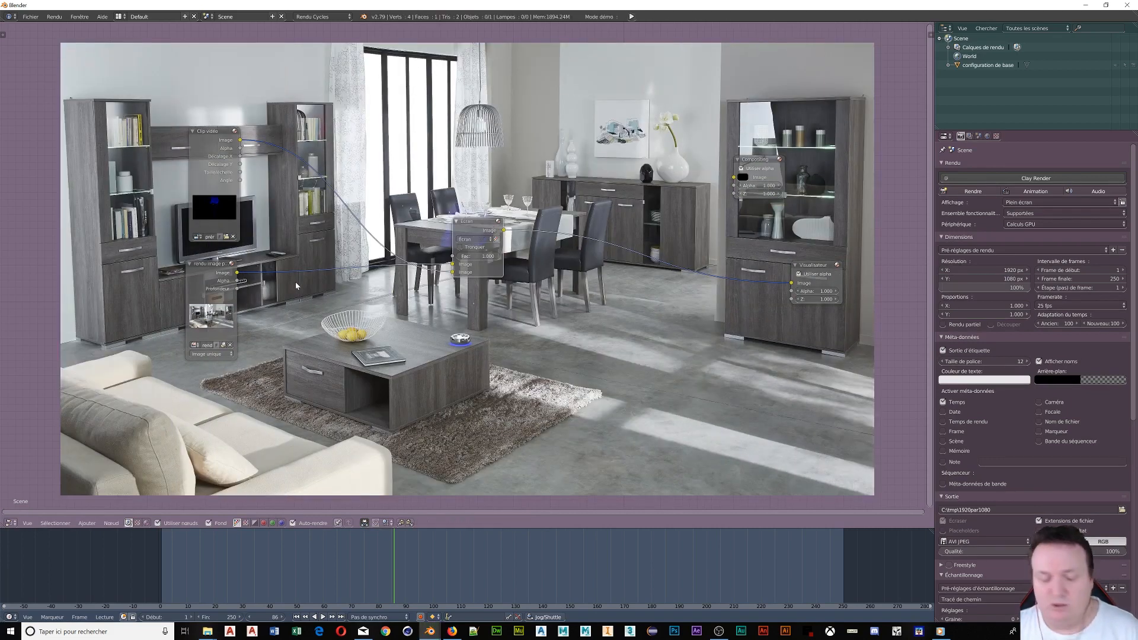
# Insert a second Mix node between the living-room image and the Screen node, and set its second colour to black.
pyautogui.hotkey('shift', 'a')
pyautogui.moveTo(274, 284)
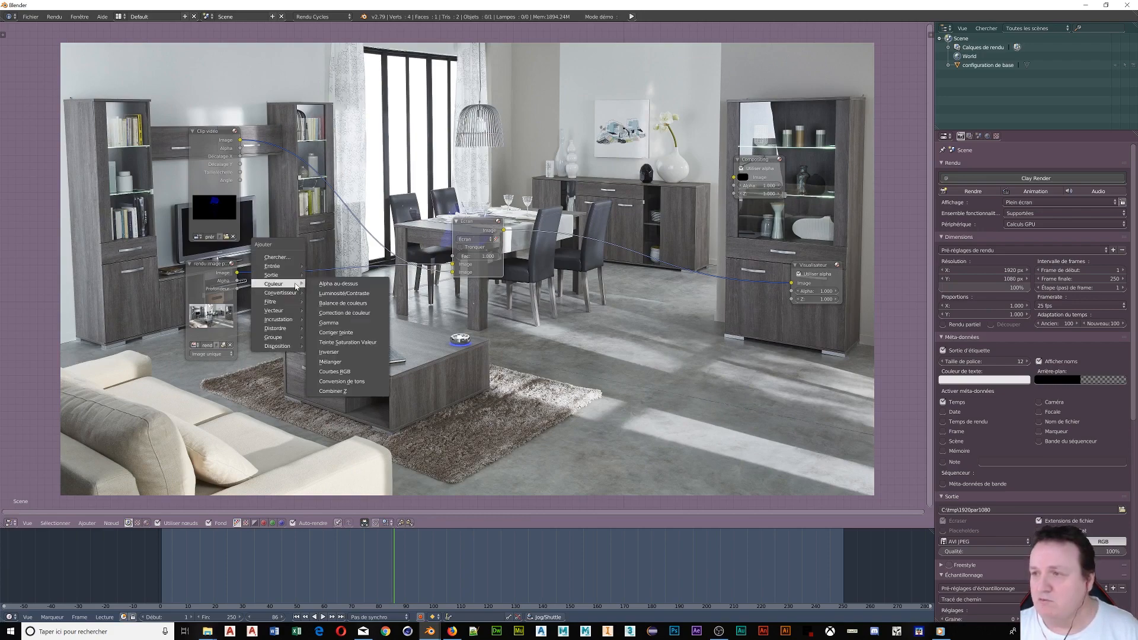
pyautogui.click(342, 362)
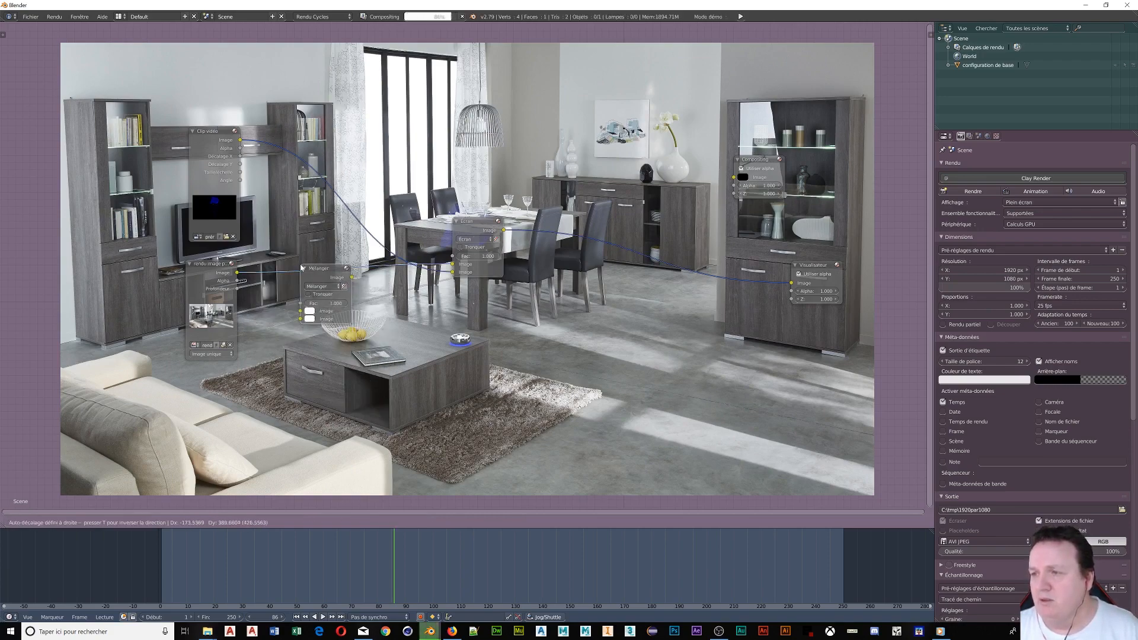
pyautogui.click(302, 268)
pyautogui.click(313, 319)
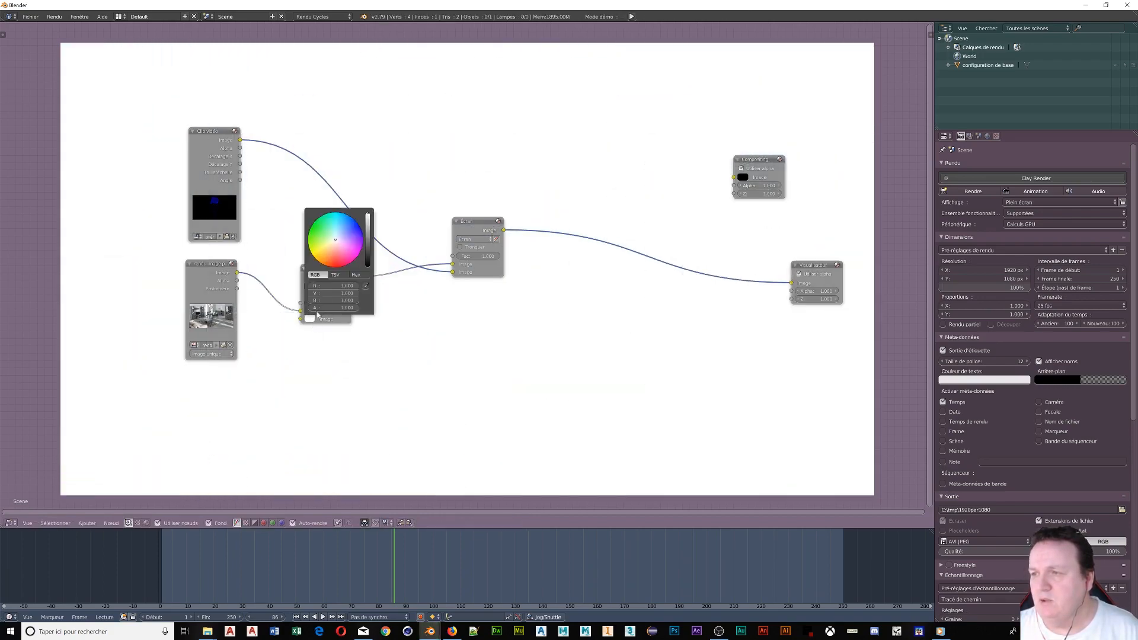
pyautogui.moveTo(365, 252); pyautogui.dragTo(366, 266)
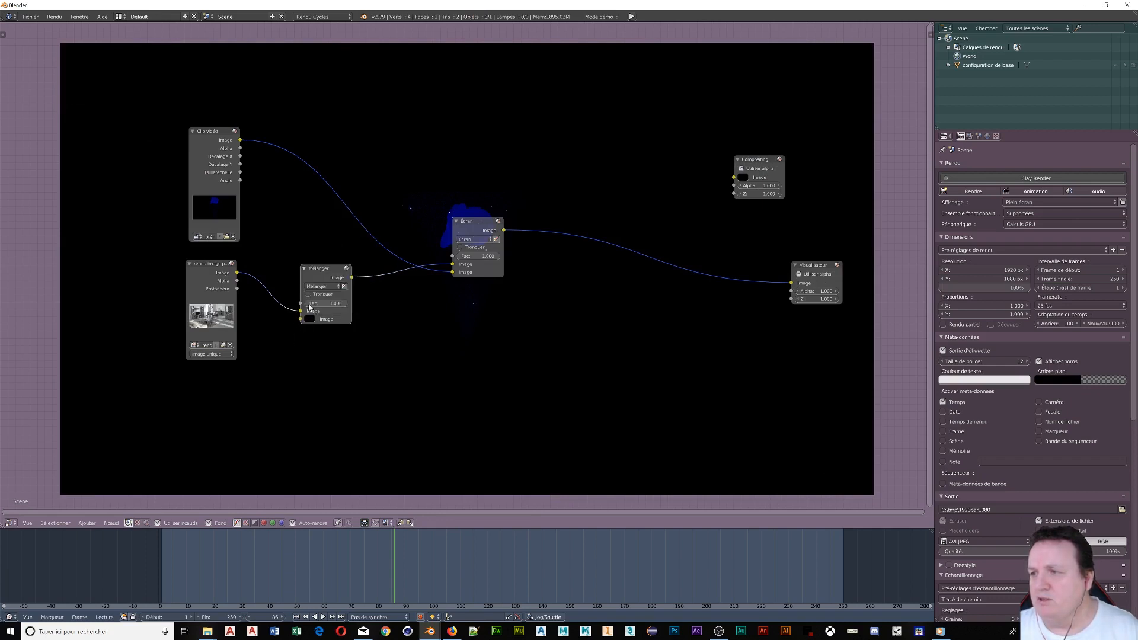
# Move the Screen node clear of the hologram and adjust the room's Mix factor, ending at 1.000.
pyautogui.moveTo(309, 305); pyautogui.dragTo(307, 305)
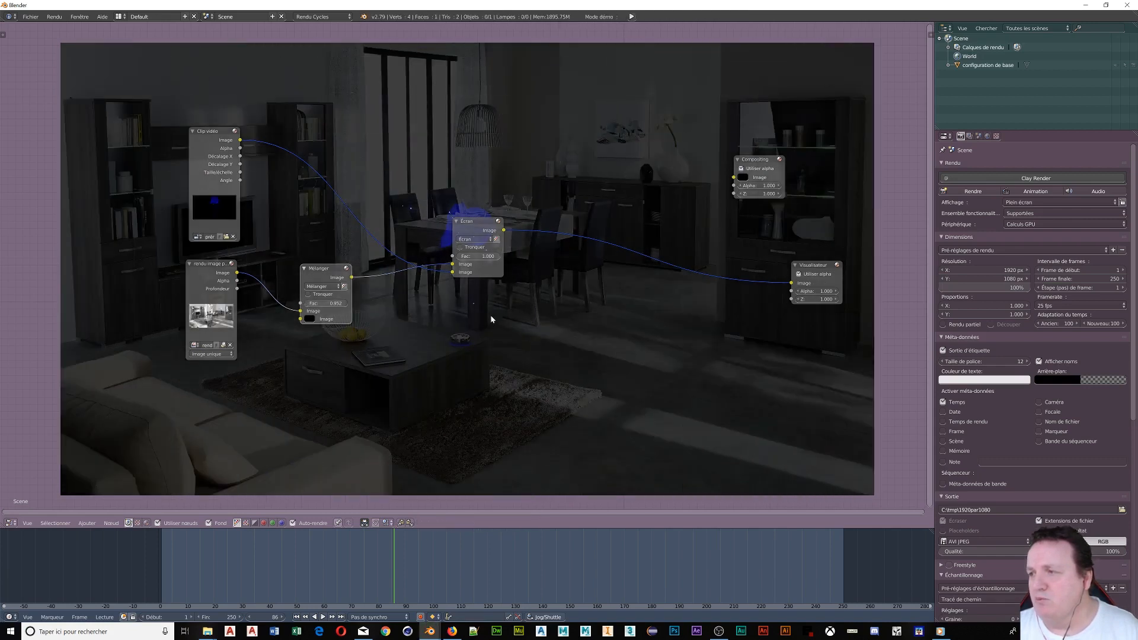
pyautogui.moveTo(477, 237); pyautogui.dragTo(446, 119)
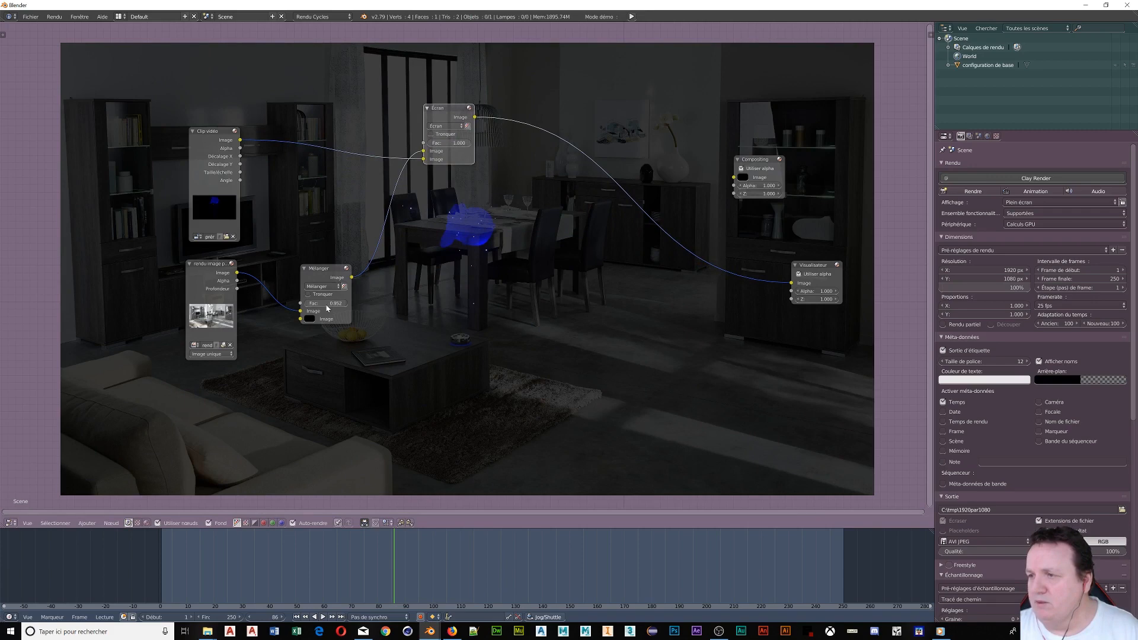
pyautogui.moveTo(326, 303); pyautogui.dragTo(329, 303)
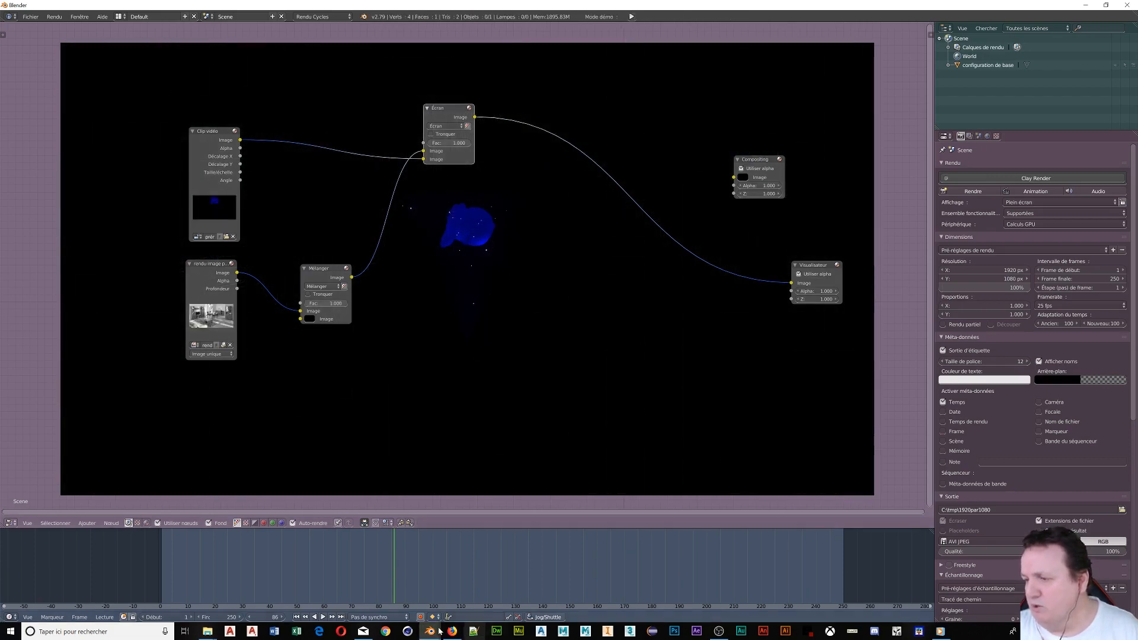
# Scrub through the timeline to frame 248, examining the hologram against the black background.
pyautogui.click(419, 579)
pyautogui.click(471, 578)
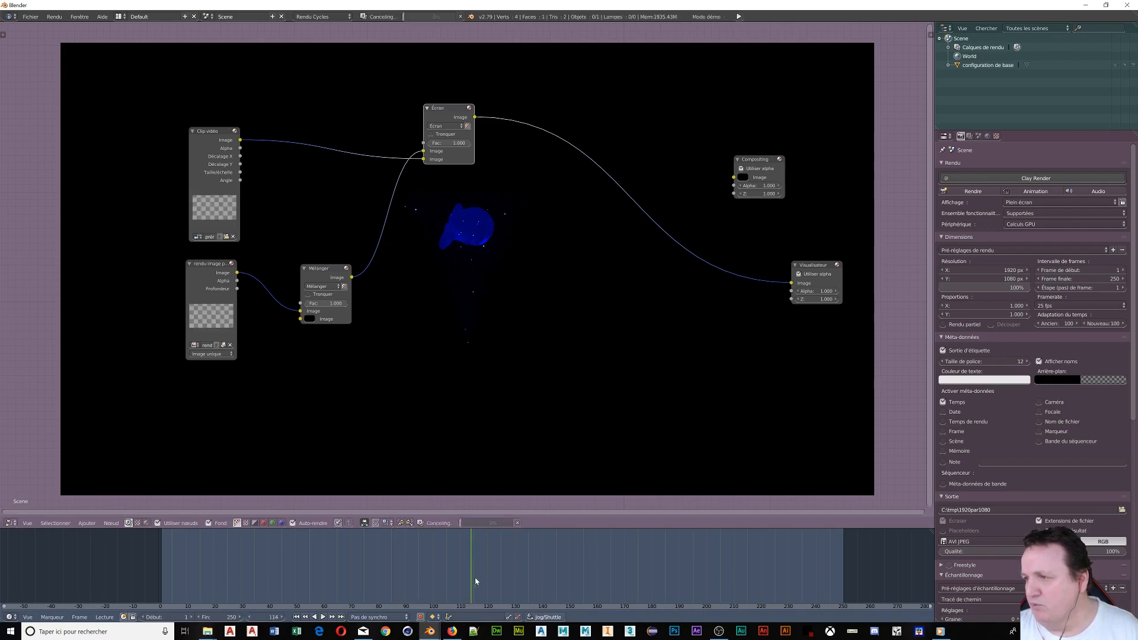
pyautogui.click(555, 578)
pyautogui.click(734, 578)
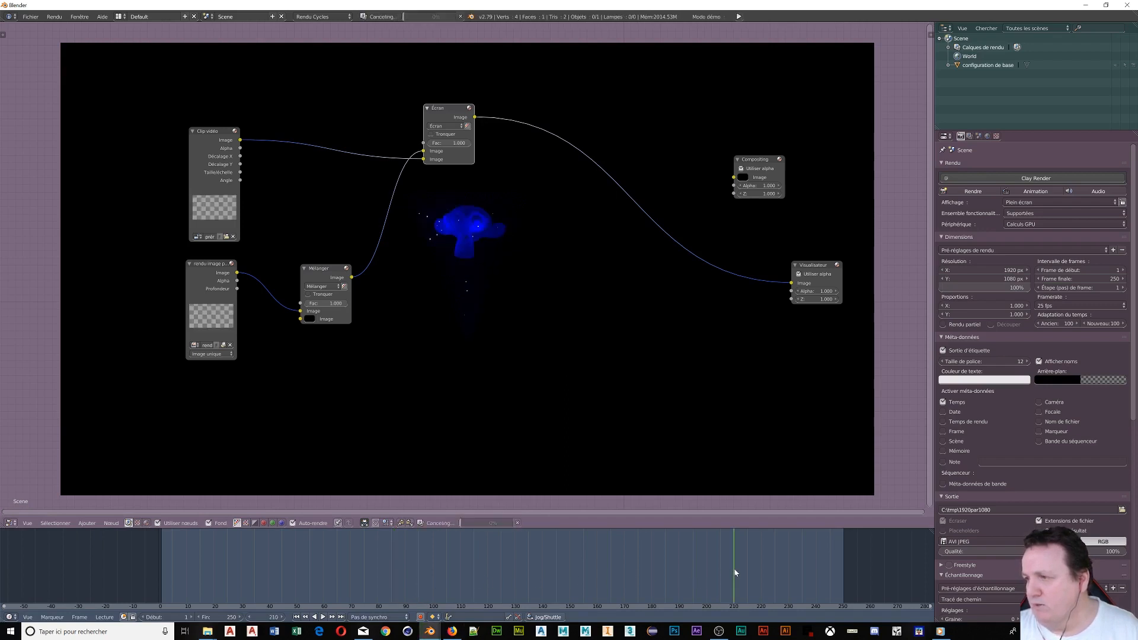
pyautogui.click(817, 564)
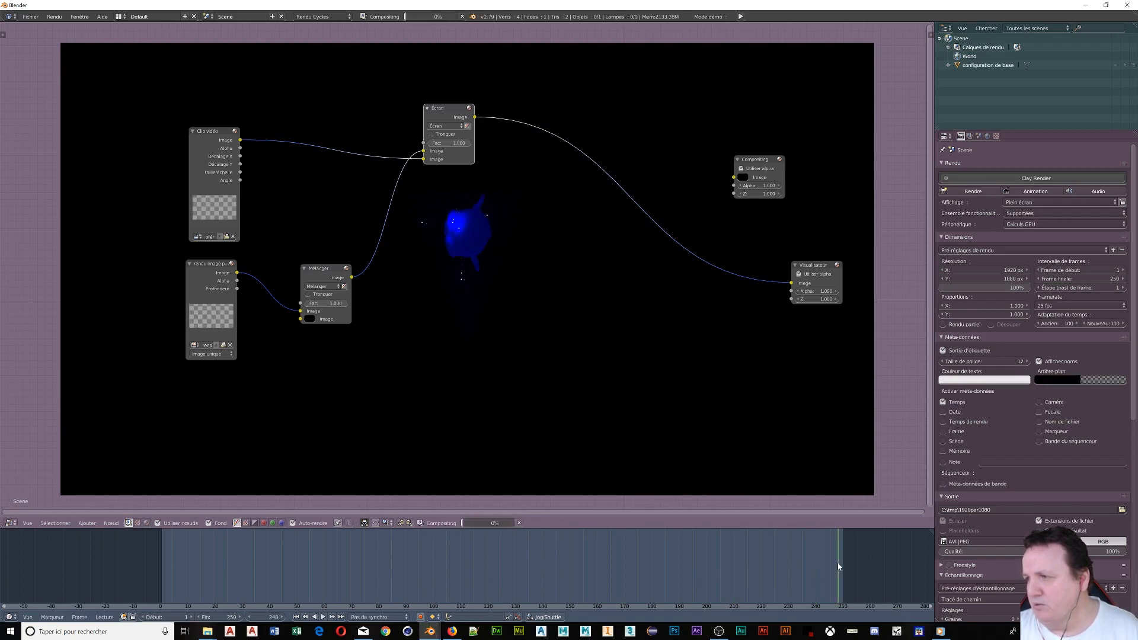
pyautogui.click(838, 563)
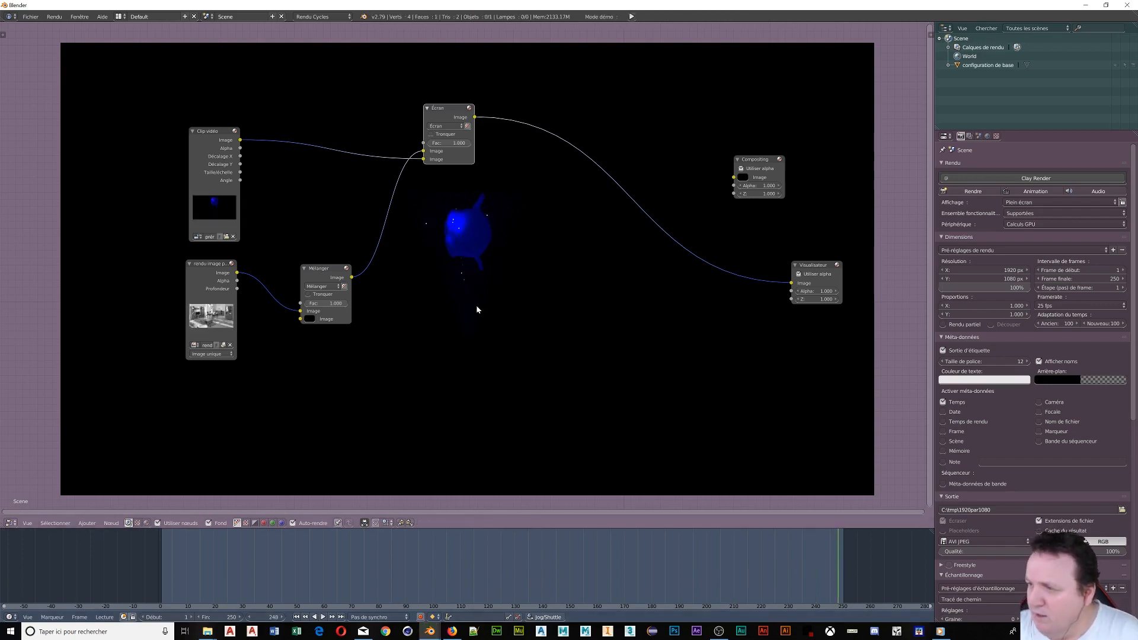
# Insert a Hue Saturation Value node between the Movie Clip and the Screen node, and set its Value to 50.
pyautogui.scroll(2, 476, 321)
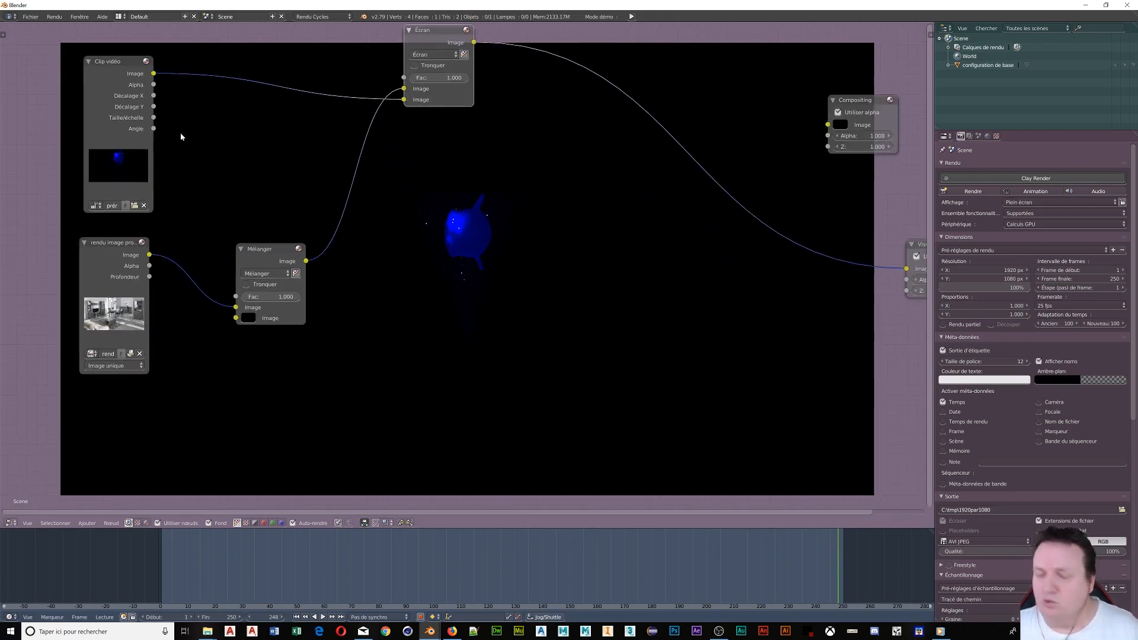
pyautogui.hotkey('shift', 'a')
pyautogui.moveTo(182, 136)
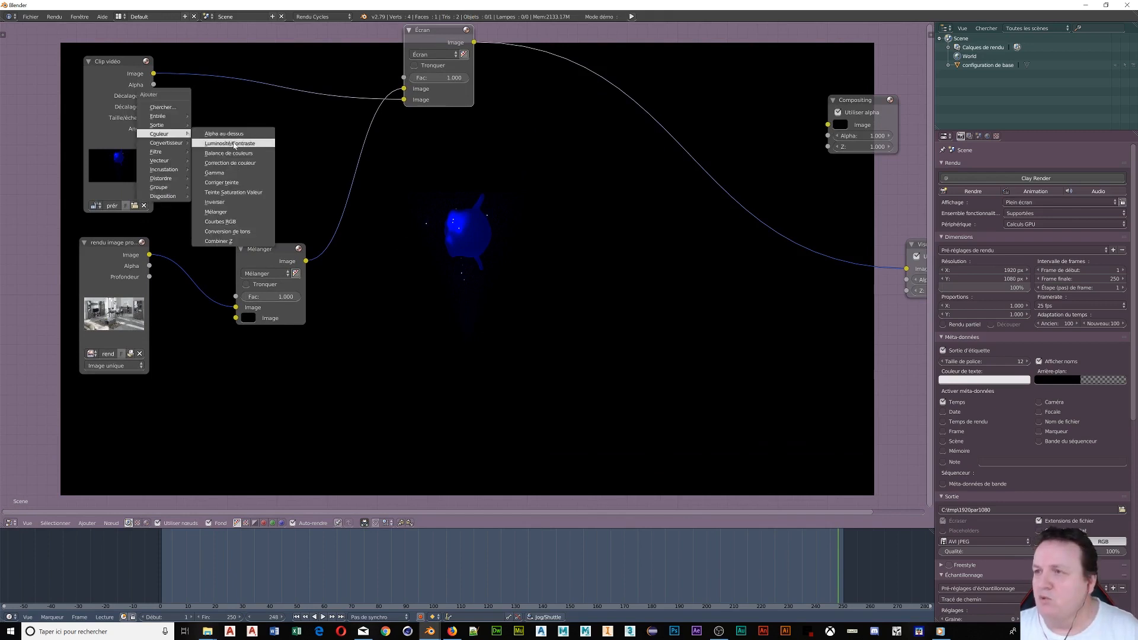
pyautogui.click(234, 193)
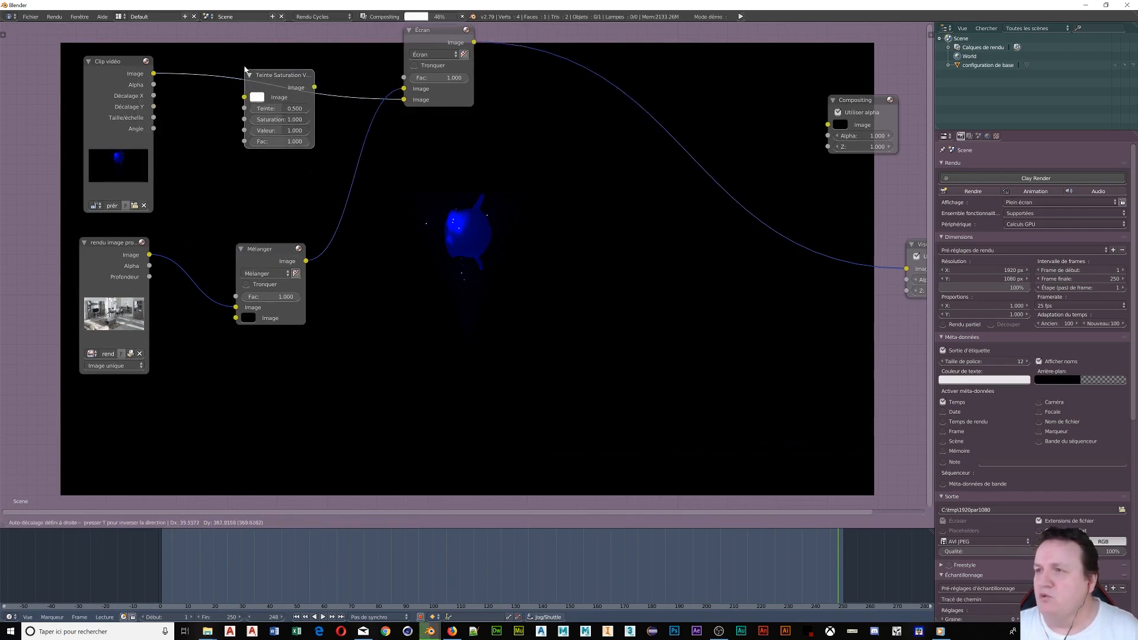
pyautogui.click(246, 70)
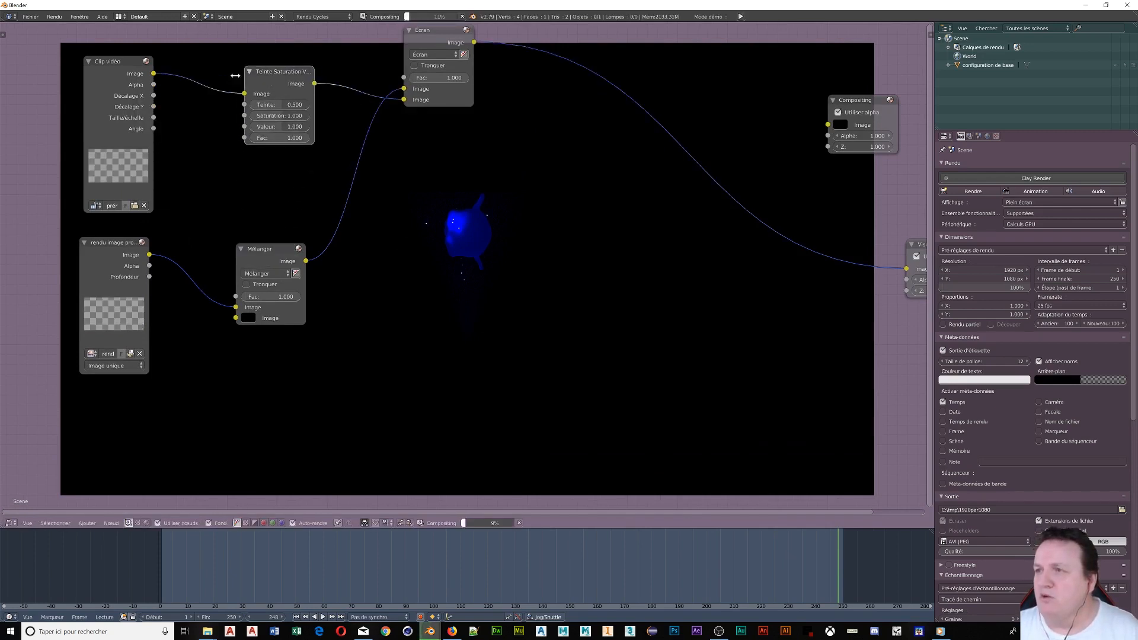
pyautogui.click(279, 126)
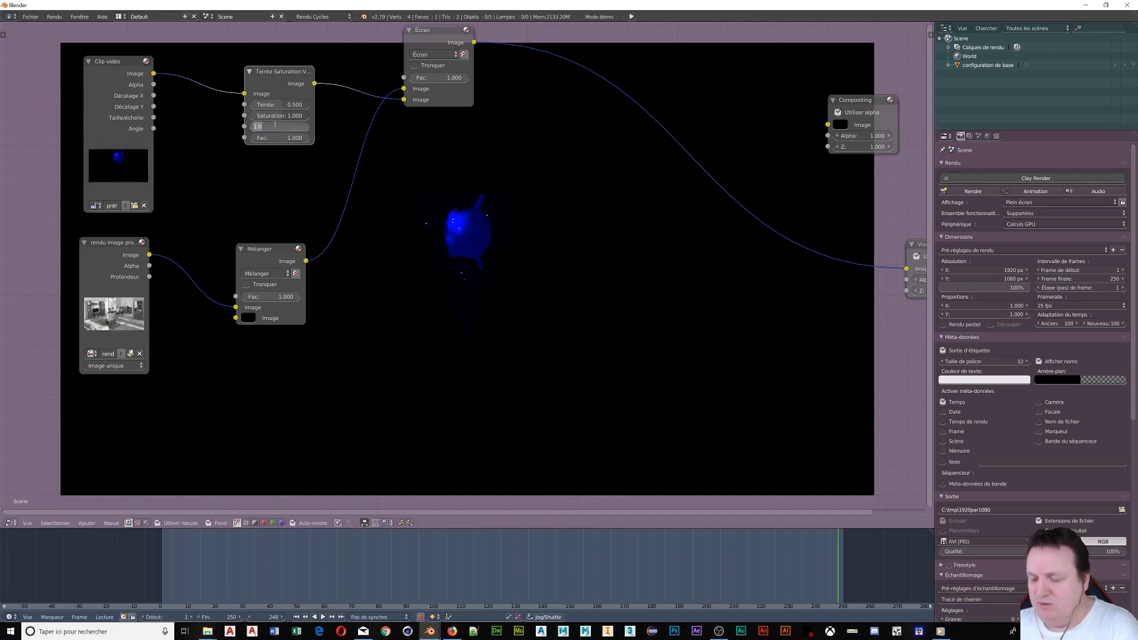
pyautogui.write('50')
pyautogui.press('Return')
# Set the factor of the Mix node that darkens the room to about 0.915.
pyautogui.press('KP_Decimal')
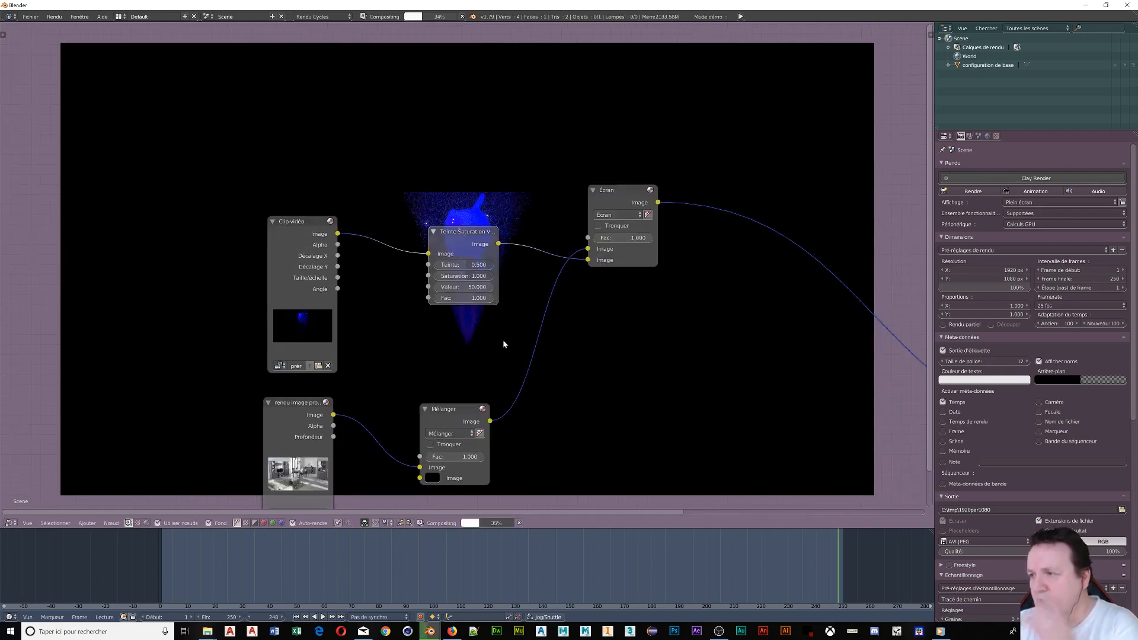
pyautogui.scroll(-2, 563, 321)
pyautogui.moveTo(493, 309); pyautogui.dragTo(703, 203, button='middle')
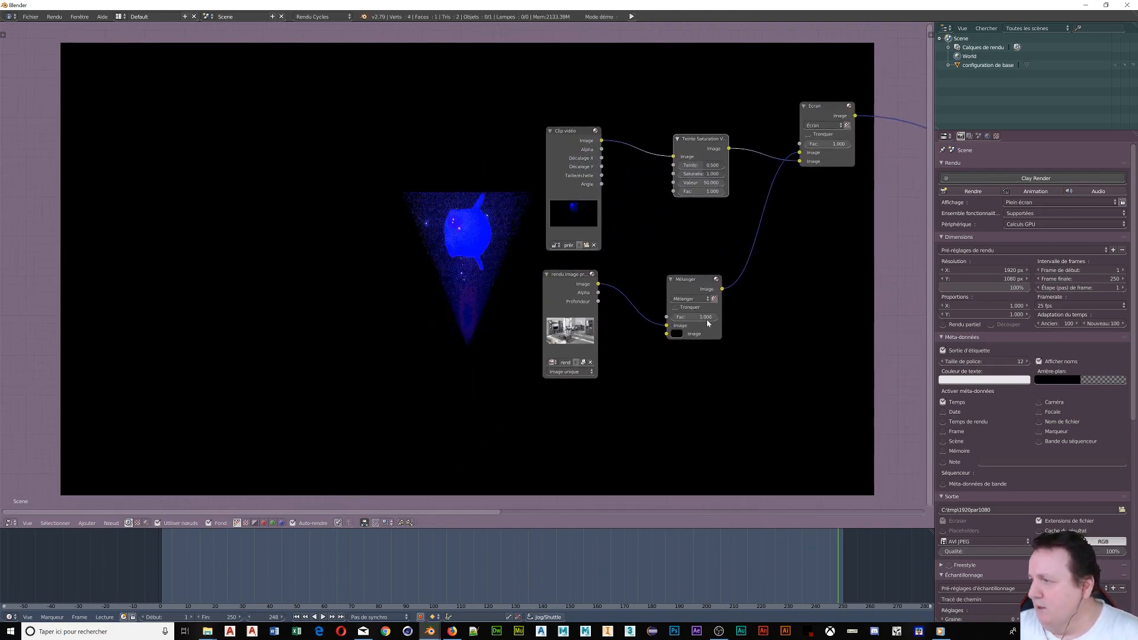
pyautogui.moveTo(705, 320); pyautogui.dragTo(700, 320)
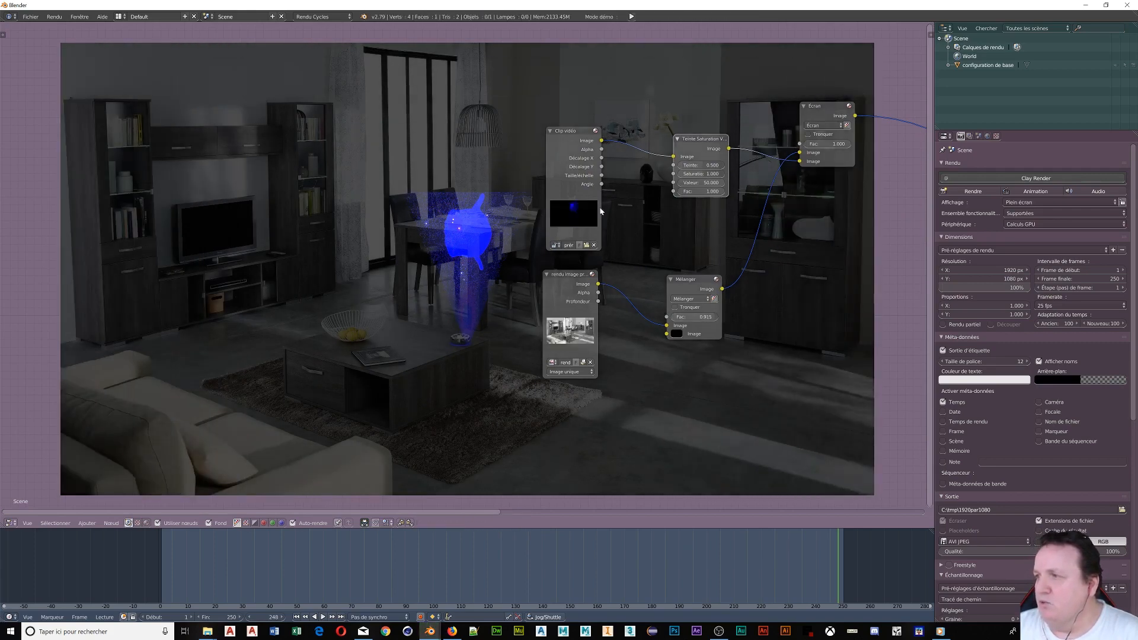
# Rearrange the Movie Clip, Hue Saturation Value and Screen nodes to free space before the Screen node and around the hologram.
pyautogui.moveTo(601, 210); pyautogui.dragTo(346, 198)
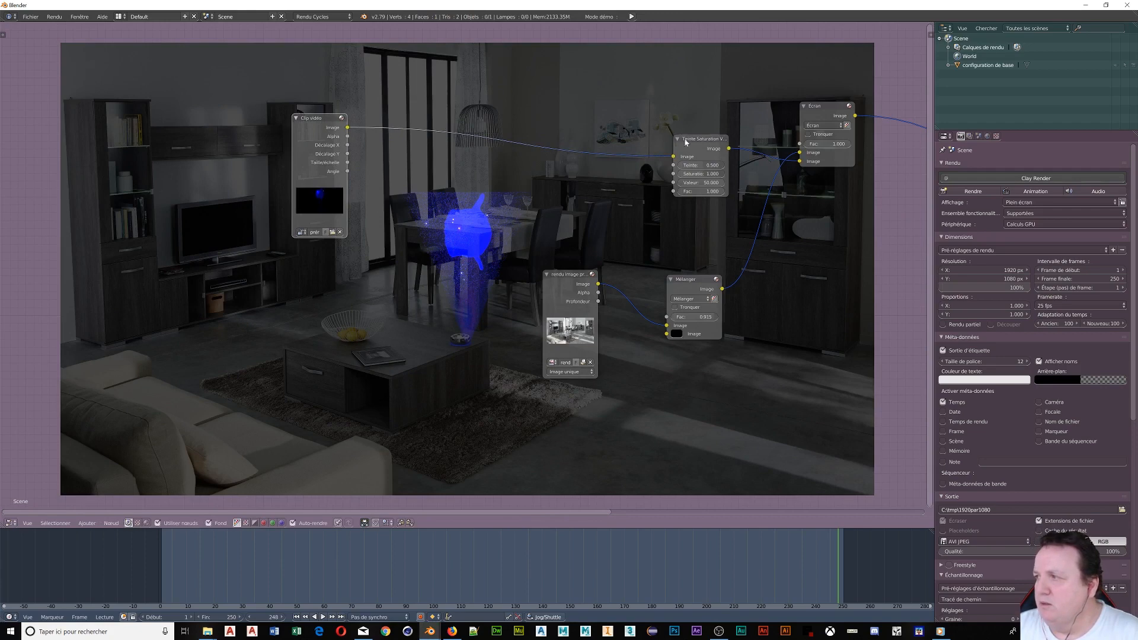
pyautogui.moveTo(686, 141); pyautogui.dragTo(469, 106)
pyautogui.moveTo(597, 226); pyautogui.dragTo(433, 215, button='middle')
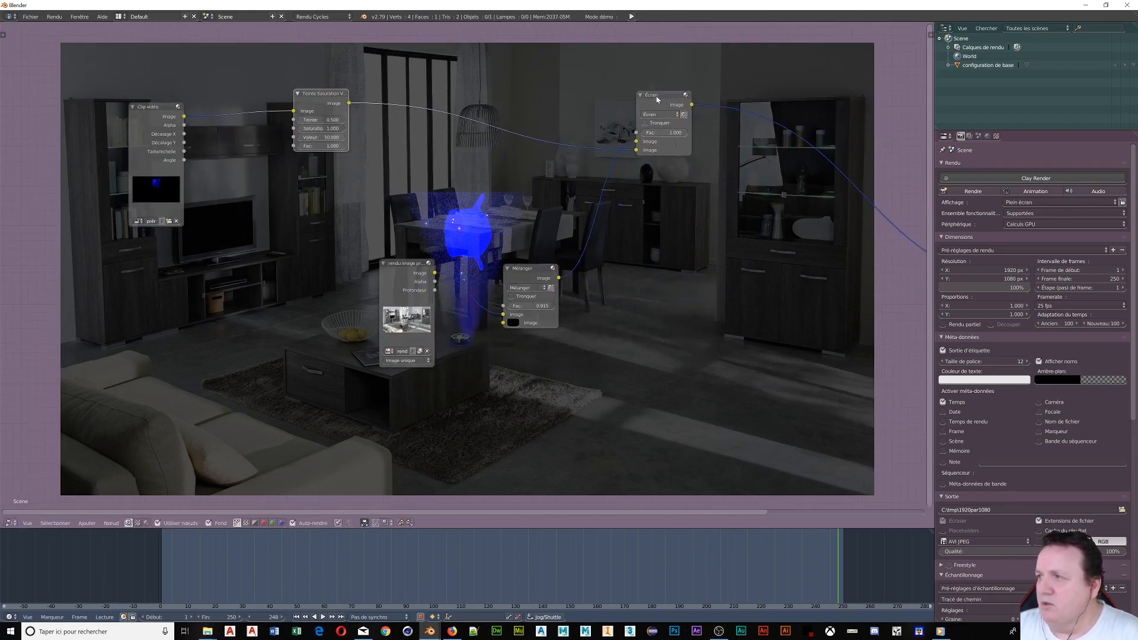
pyautogui.moveTo(656, 99); pyautogui.dragTo(652, 128)
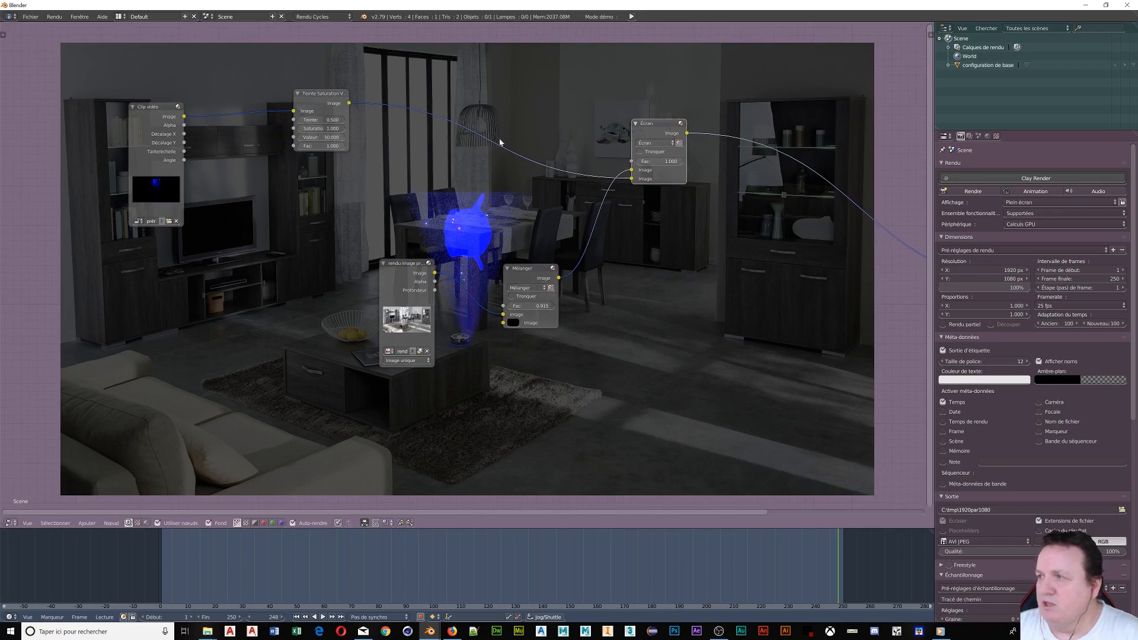
# Insert a Transform node between the Hue Saturation Value and Screen nodes.
pyautogui.moveTo(291, 276); pyautogui.dragTo(438, 306, button='middle')
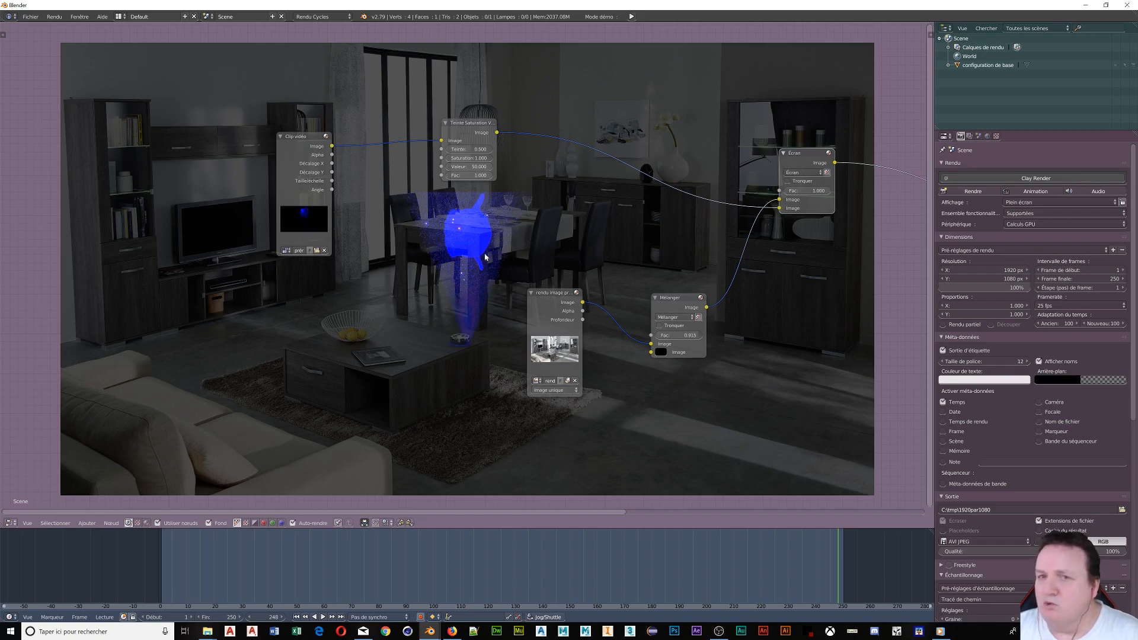
pyautogui.scroll(2, 460, 234)
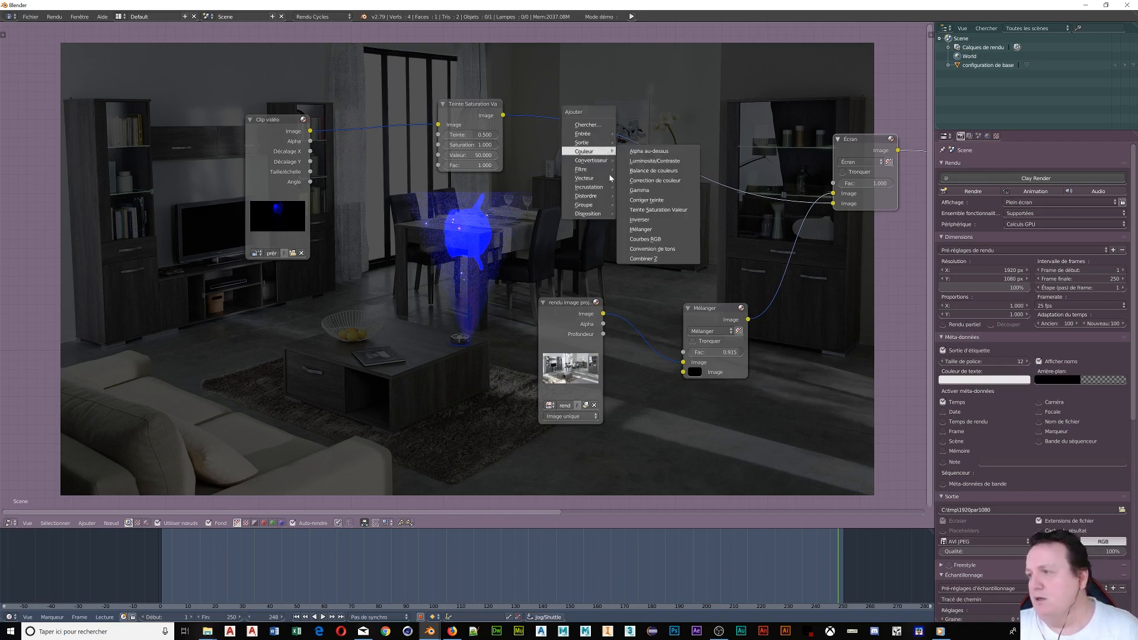
pyautogui.moveTo(590, 196)
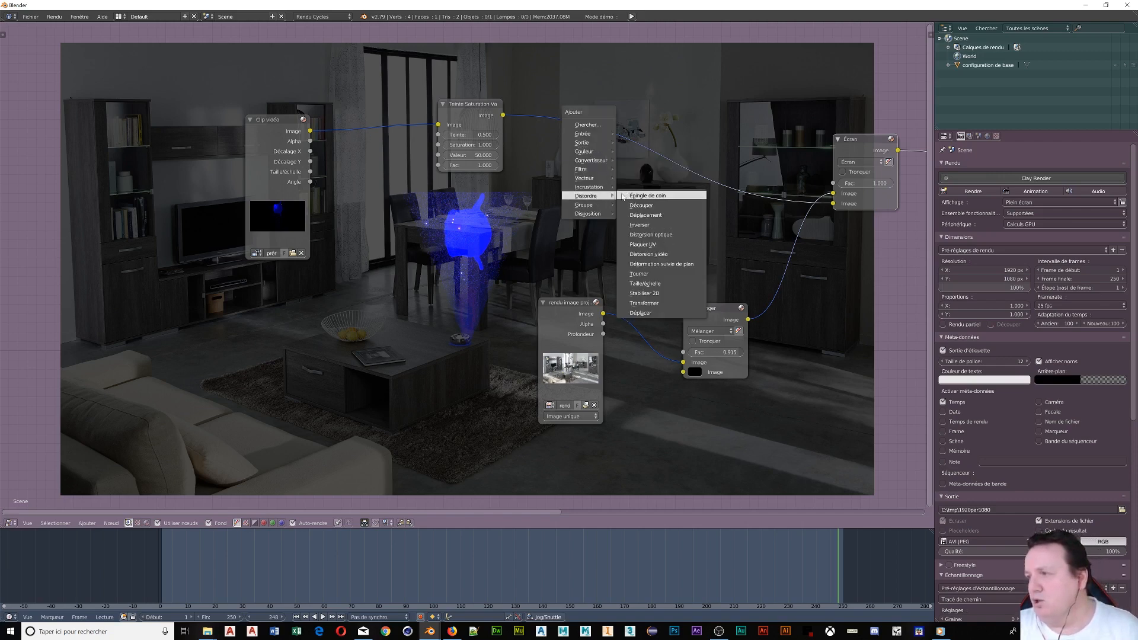
pyautogui.click(643, 303)
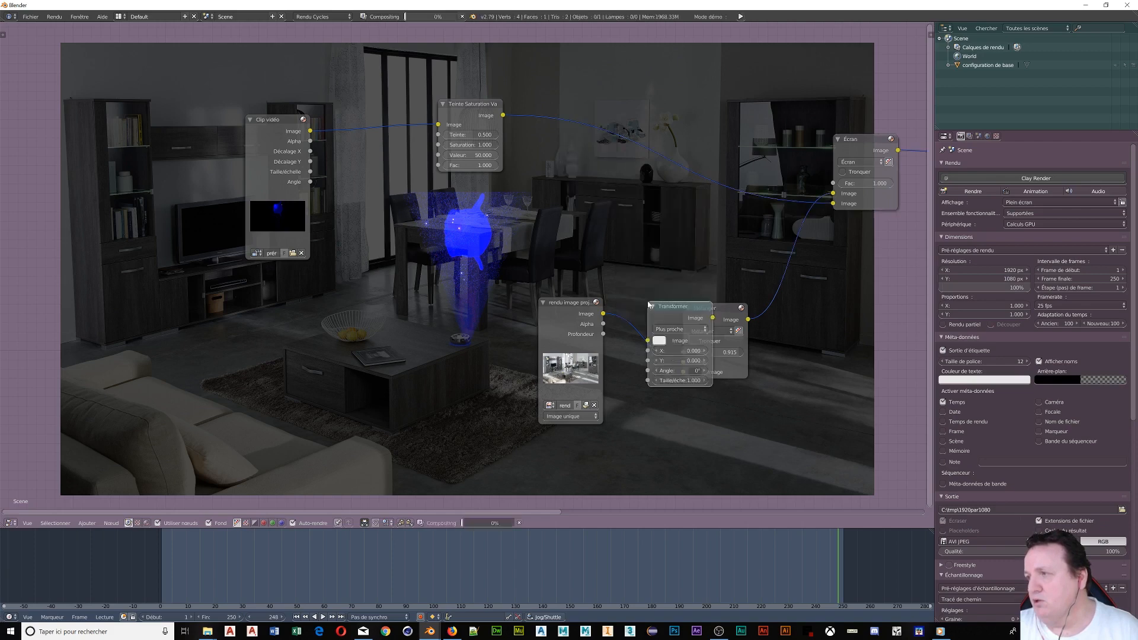
pyautogui.click(568, 116)
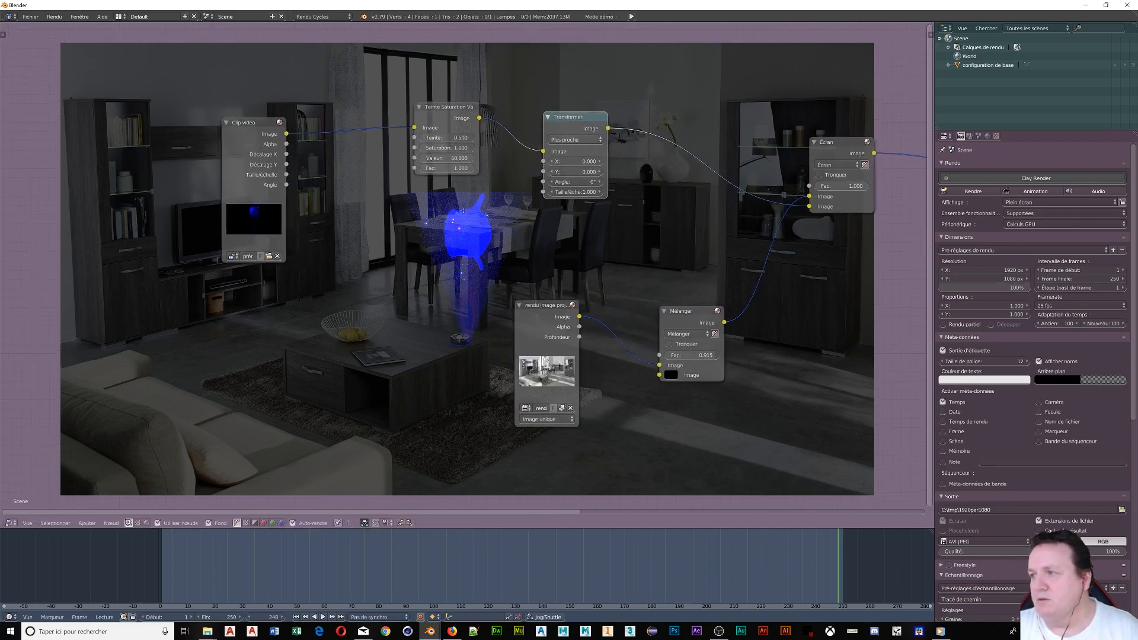
# Set the Transform node's scale to 0.6.
pyautogui.moveTo(463, 210); pyautogui.dragTo(459, 208, button='middle')
pyautogui.click(576, 188)
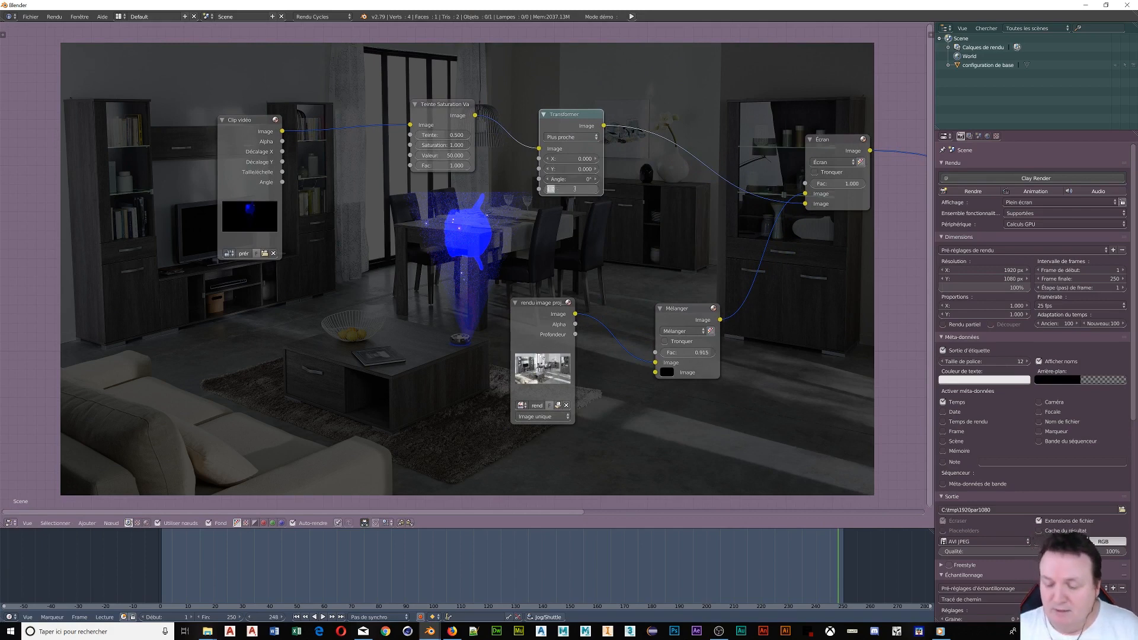
pyautogui.write('0')
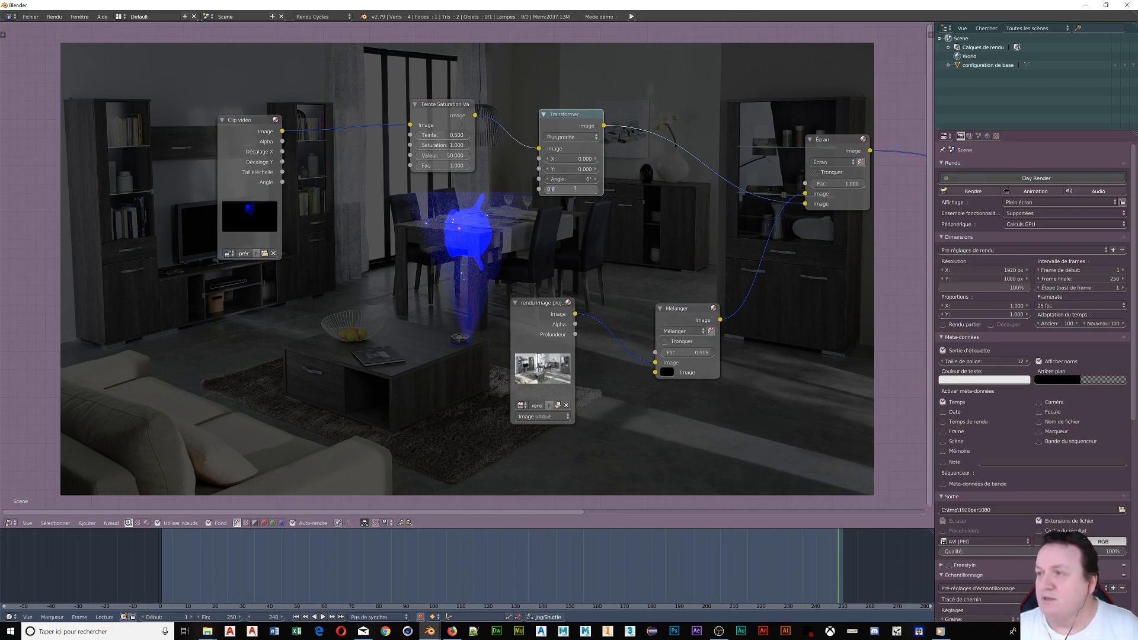
pyautogui.write('.6')
pyautogui.press('Return')
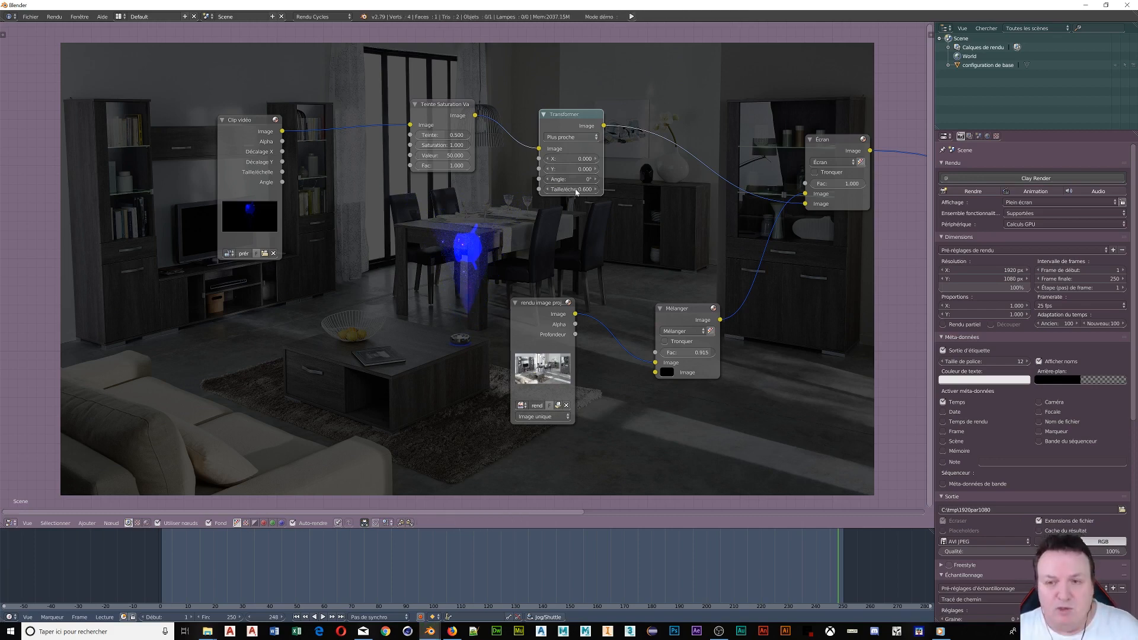
# Offset the hologram with the Transform node, setting X to -117.2 and Y to -44.6.
pyautogui.click(576, 159)
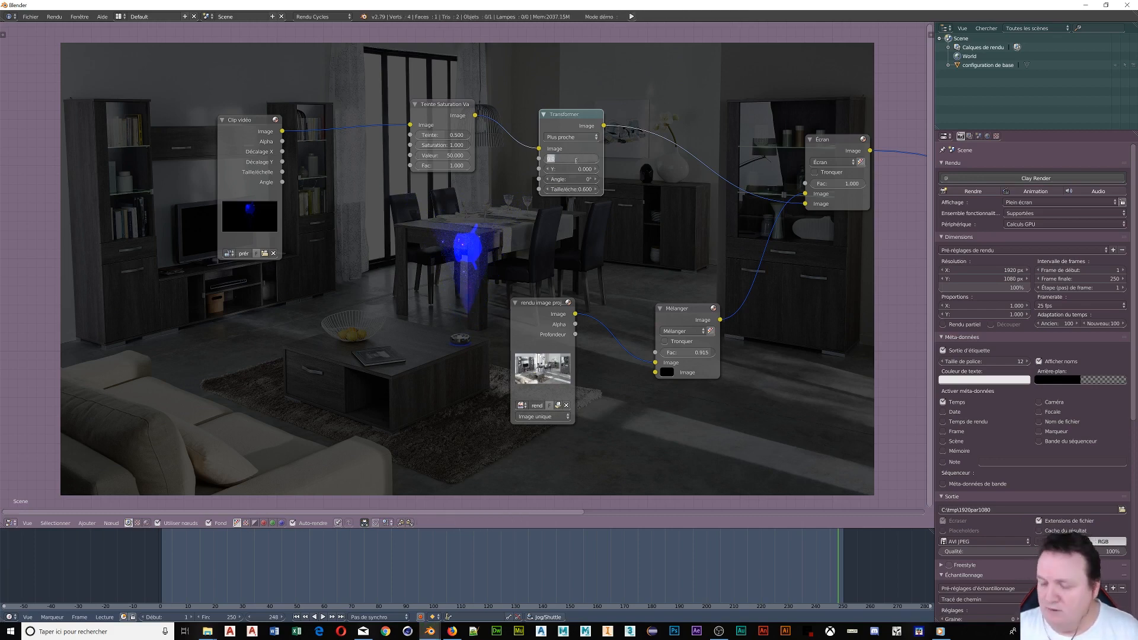
pyautogui.write('-117.2')
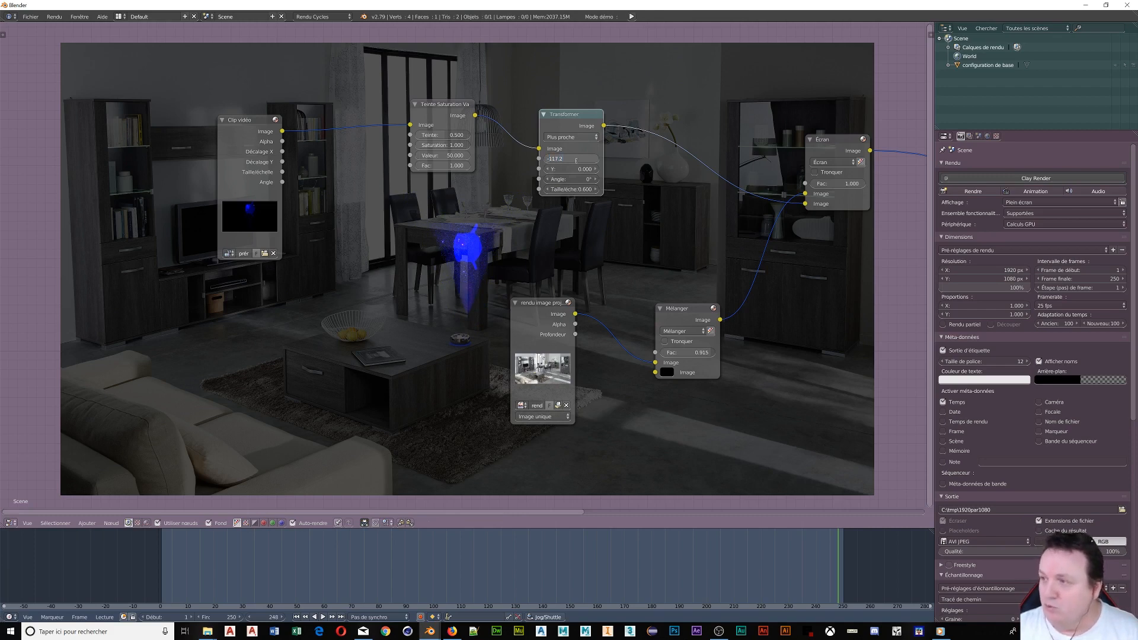
pyautogui.press('Return')
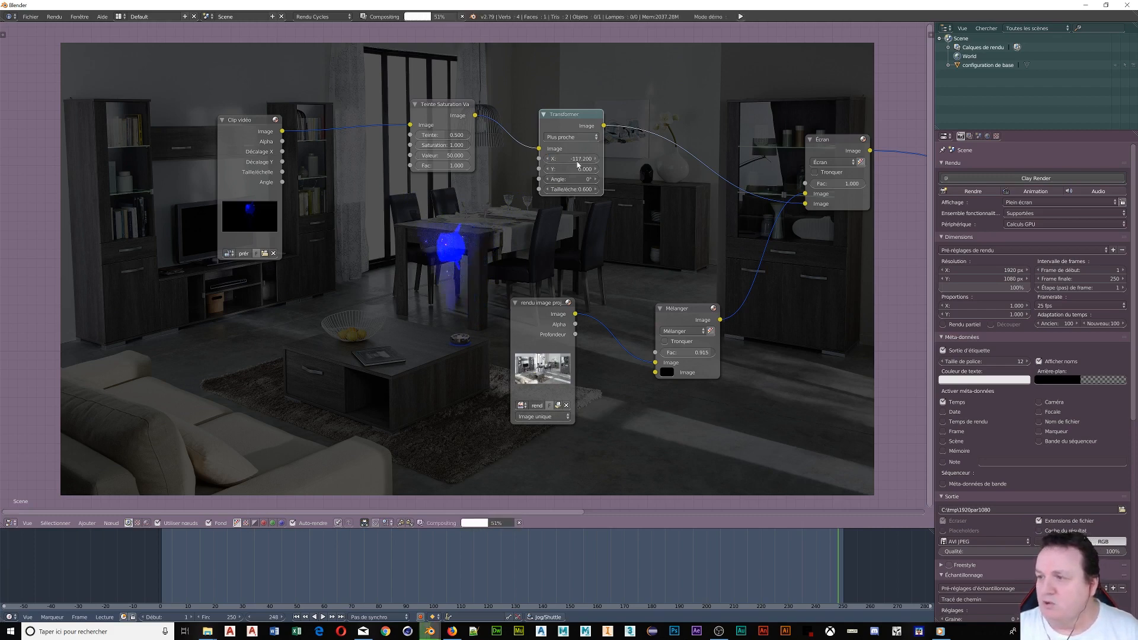
pyautogui.click(564, 168)
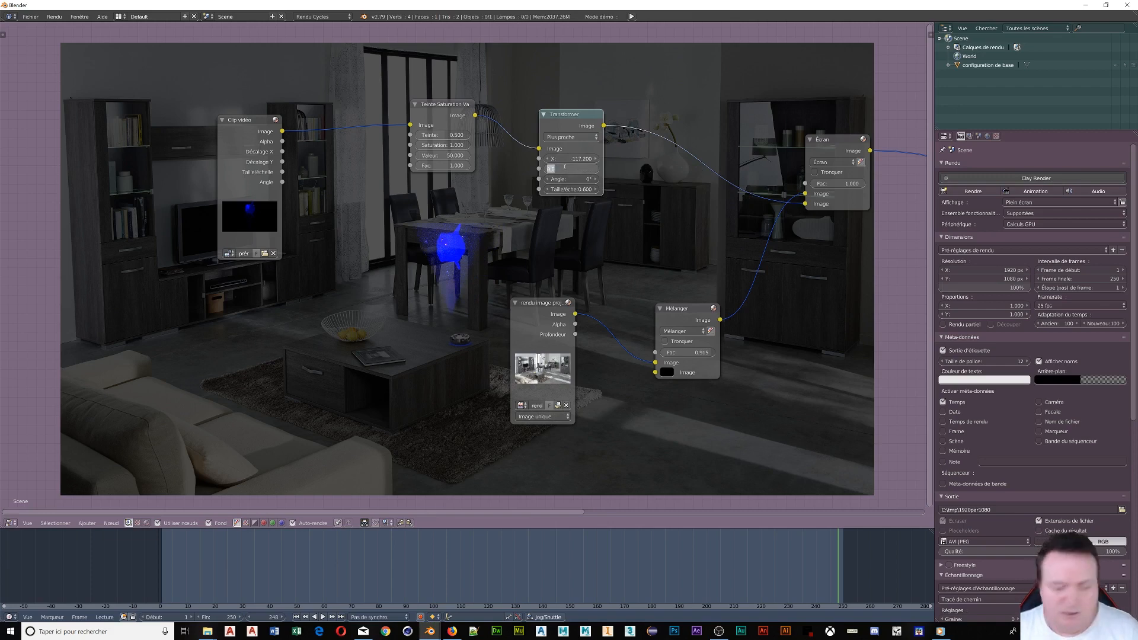
pyautogui.write('-44.6')
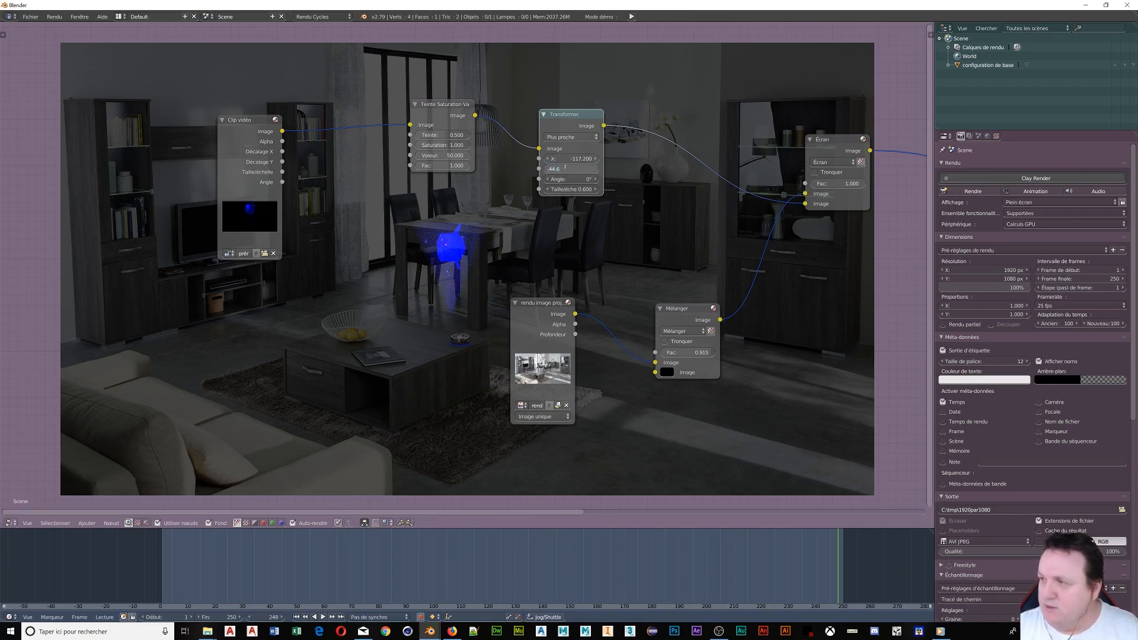
pyautogui.press('Return')
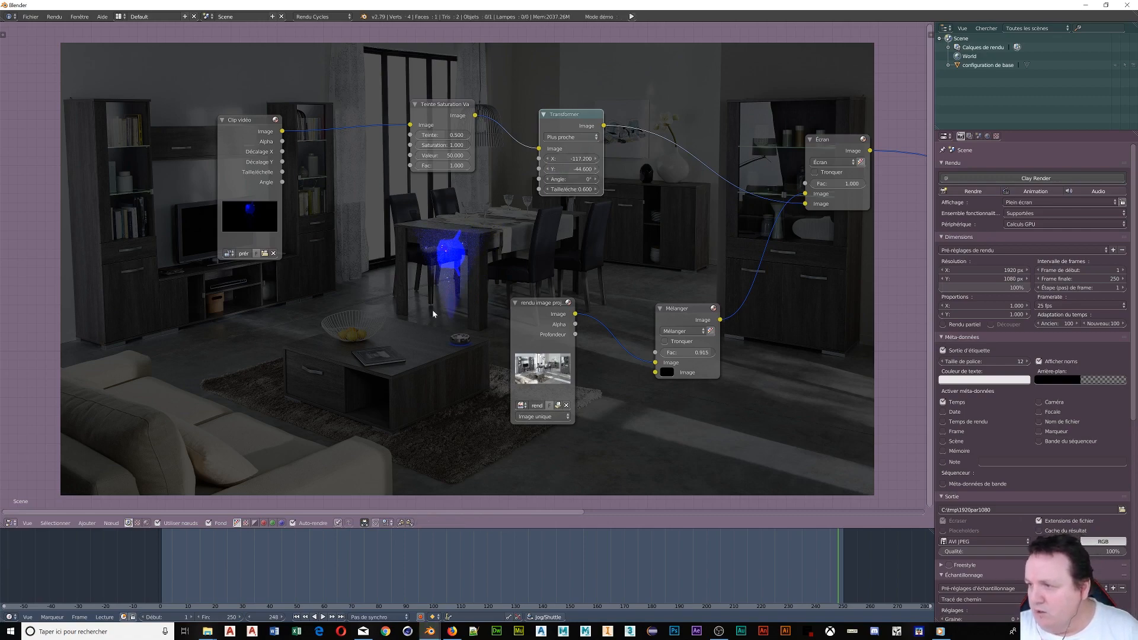
# Align the hologram's beam over the projector by setting the Transform node's X to -48.8, Y to -113.6 and scale to 0.7.
pyautogui.scroll(1, 432, 310)
pyautogui.scroll(1, 460, 338)
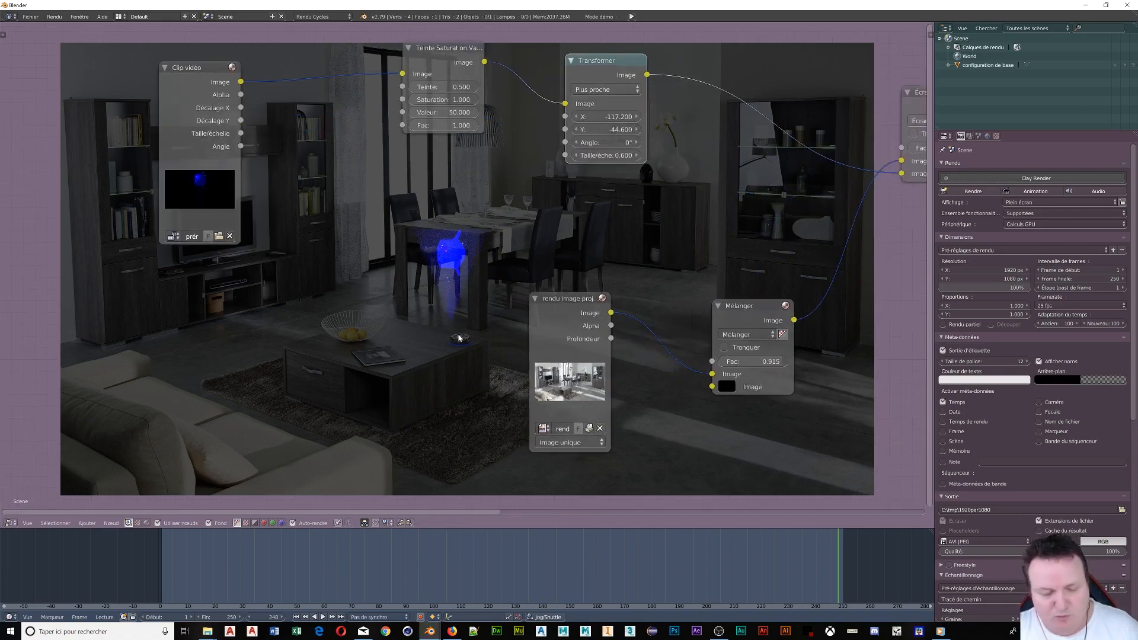
pyautogui.hotkey('alt', 'v')
pyautogui.hotkey('alt', 'v')
pyautogui.hotkey('alt', 'v')
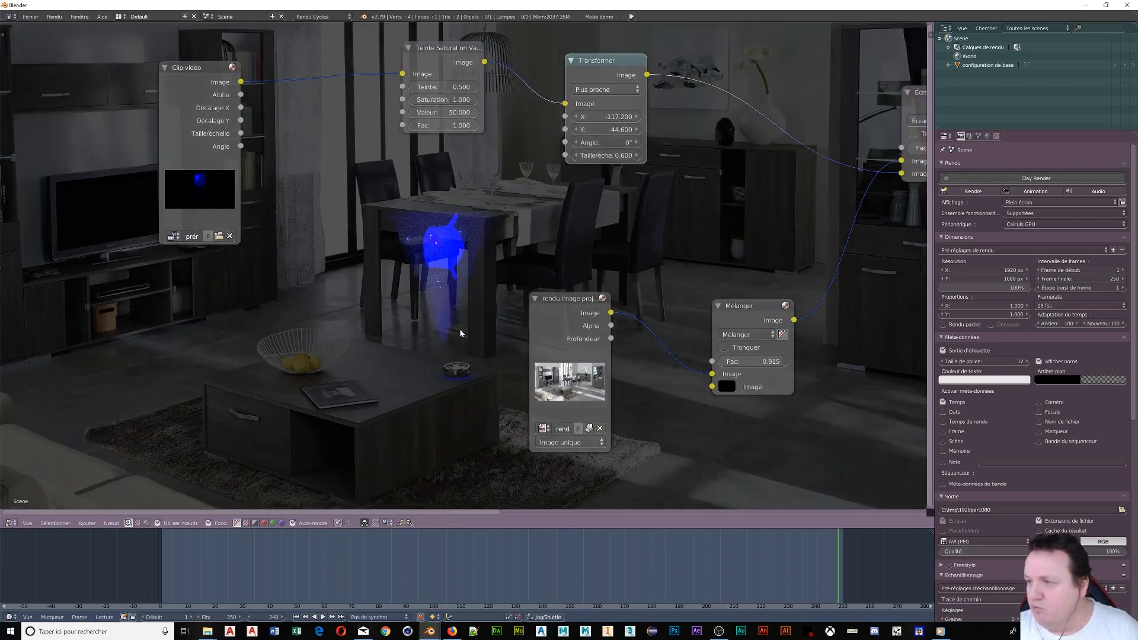
pyautogui.hotkey('alt', 'v')
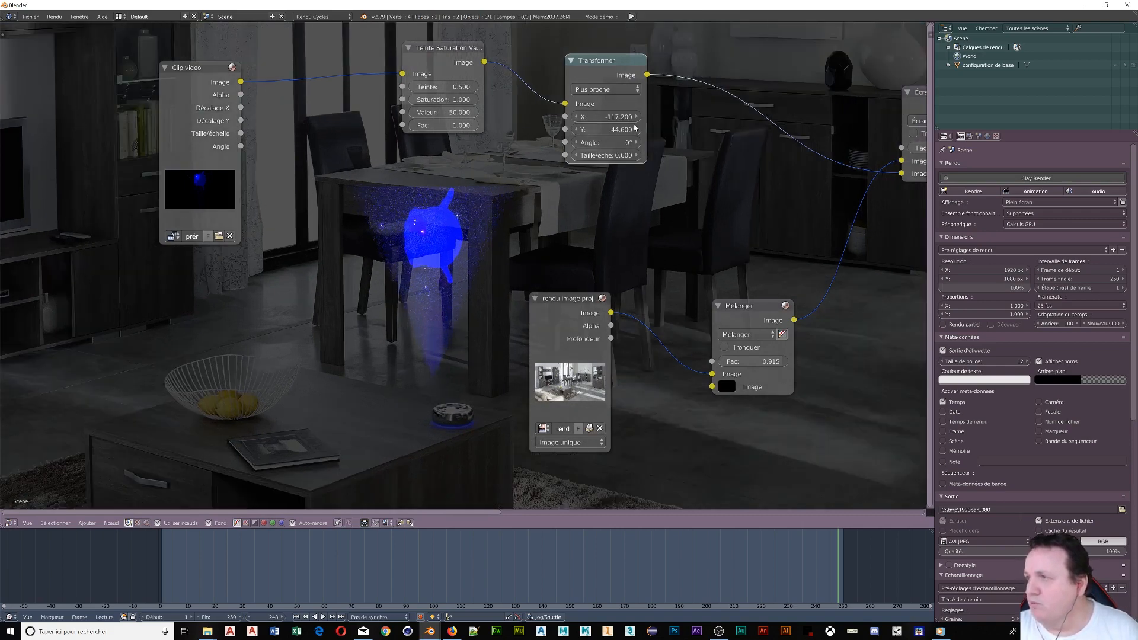
pyautogui.moveTo(635, 130); pyautogui.dragTo(550, 129)
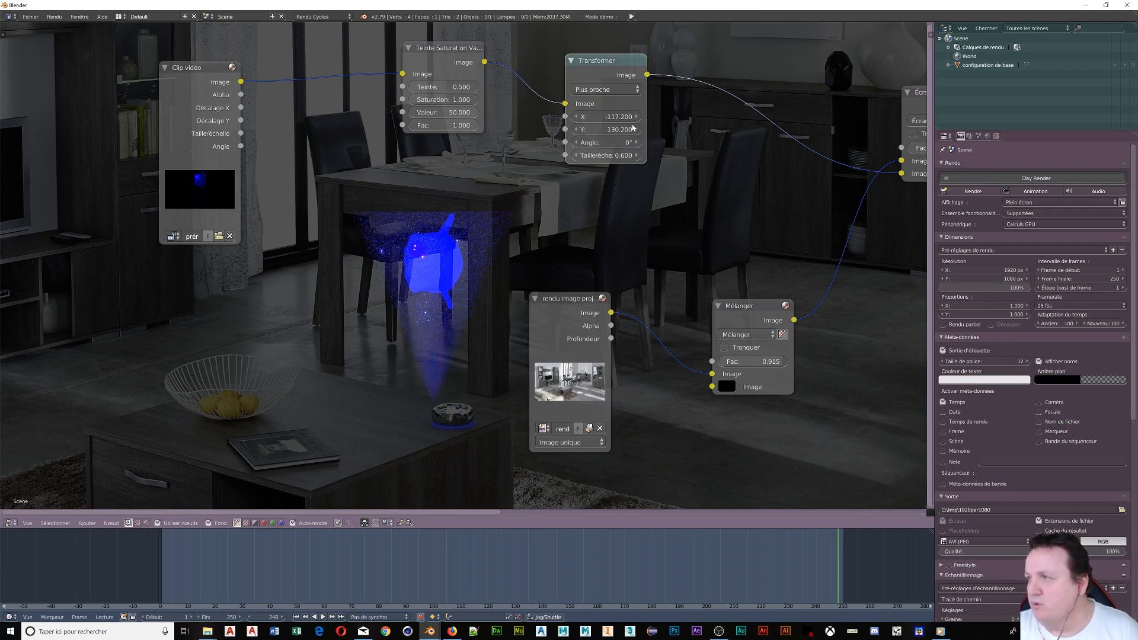
pyautogui.moveTo(638, 118); pyautogui.dragTo(666, 117)
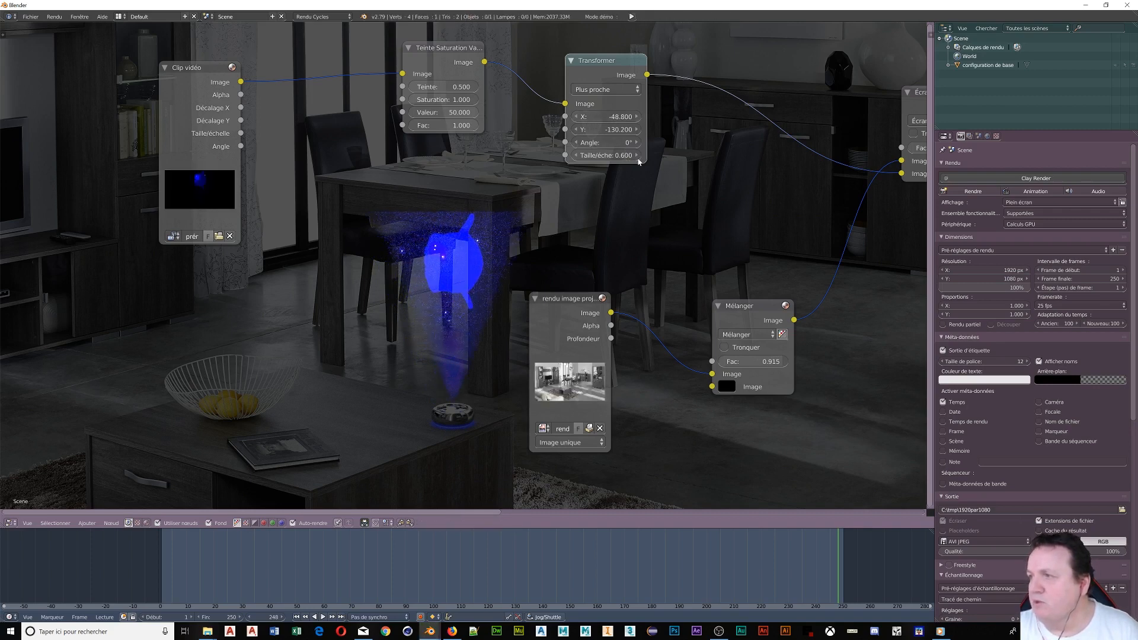
pyautogui.moveTo(637, 159); pyautogui.dragTo(600, 153)
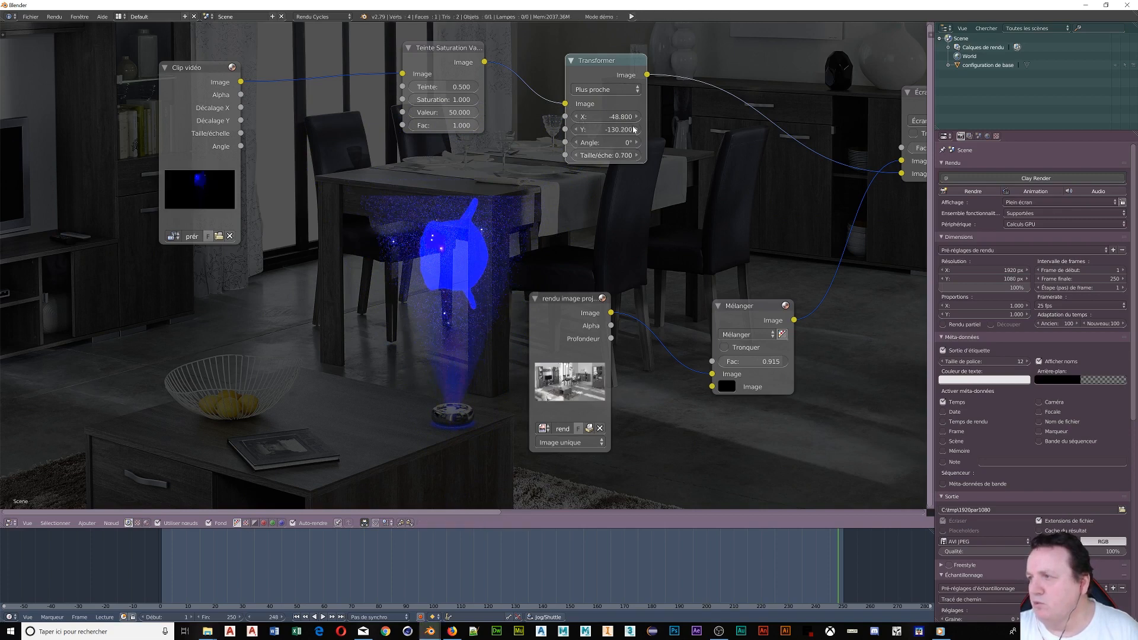
pyautogui.moveTo(634, 129); pyautogui.dragTo(653, 130)
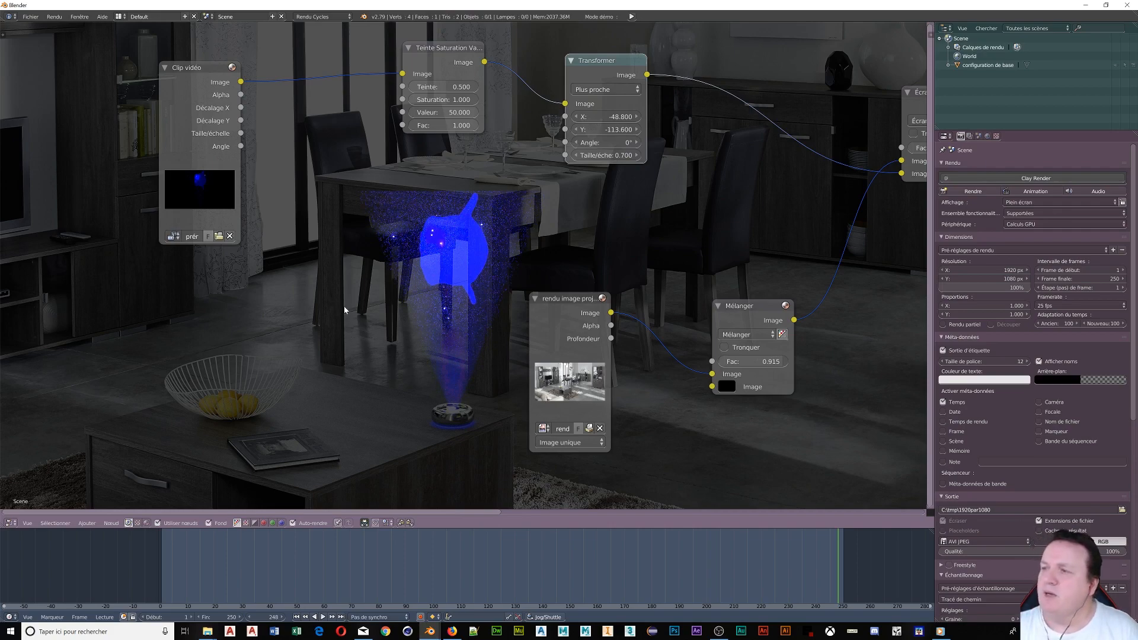
# Delete the Mix node that darkens the living-room image.
pyautogui.moveTo(636, 210); pyautogui.dragTo(333, 175, button='middle')
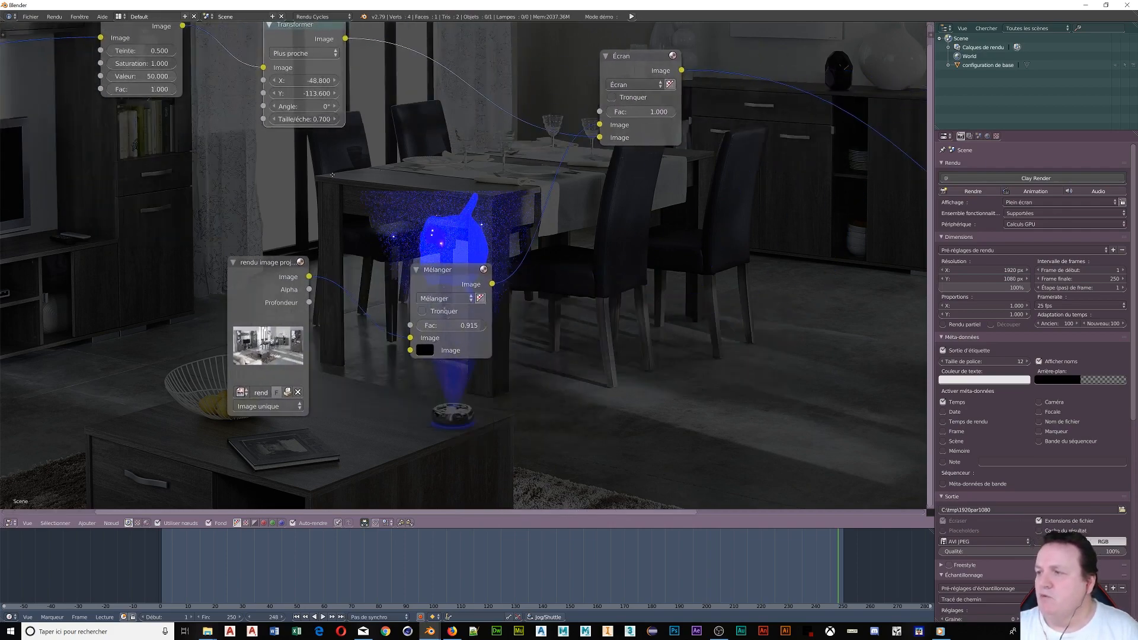
pyautogui.click(444, 289)
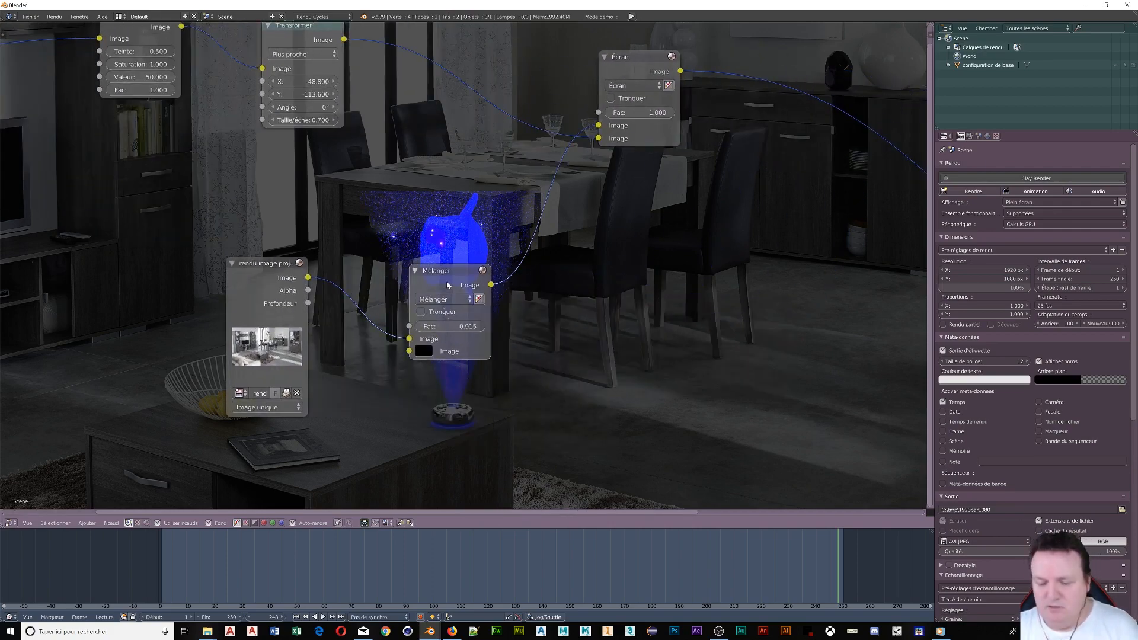
pyautogui.press('x')
pyautogui.scroll(-1, 427, 235)
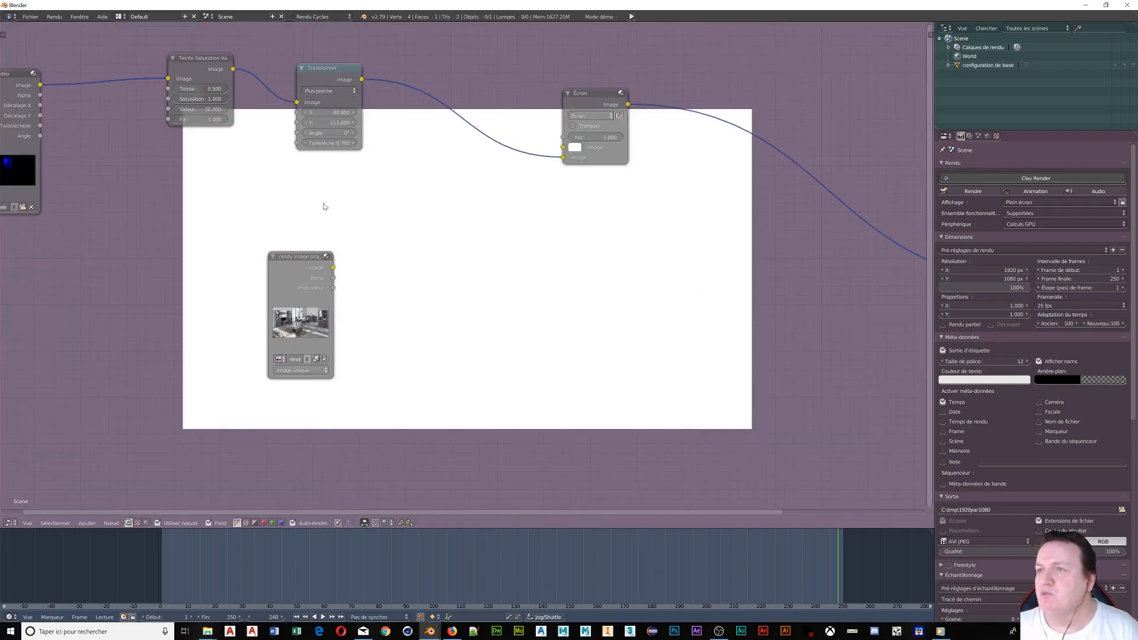
# Remove the Hue Saturation Value node and link the Movie Clip's image output directly to the Transform node.
pyautogui.click(217, 70)
pyautogui.press('x')
pyautogui.moveTo(40, 85); pyautogui.dragTo(296, 102)
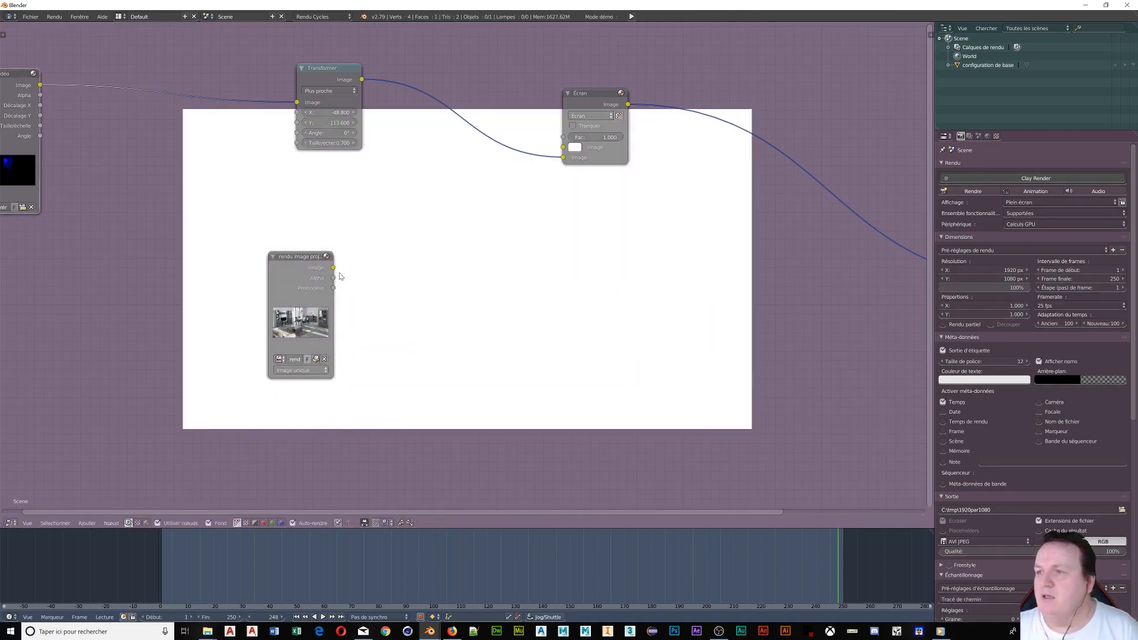
# Try linking the living-room image directly to the Screen node, and remove the Screen node with its input links.
pyautogui.moveTo(333, 268); pyautogui.dragTo(563, 147)
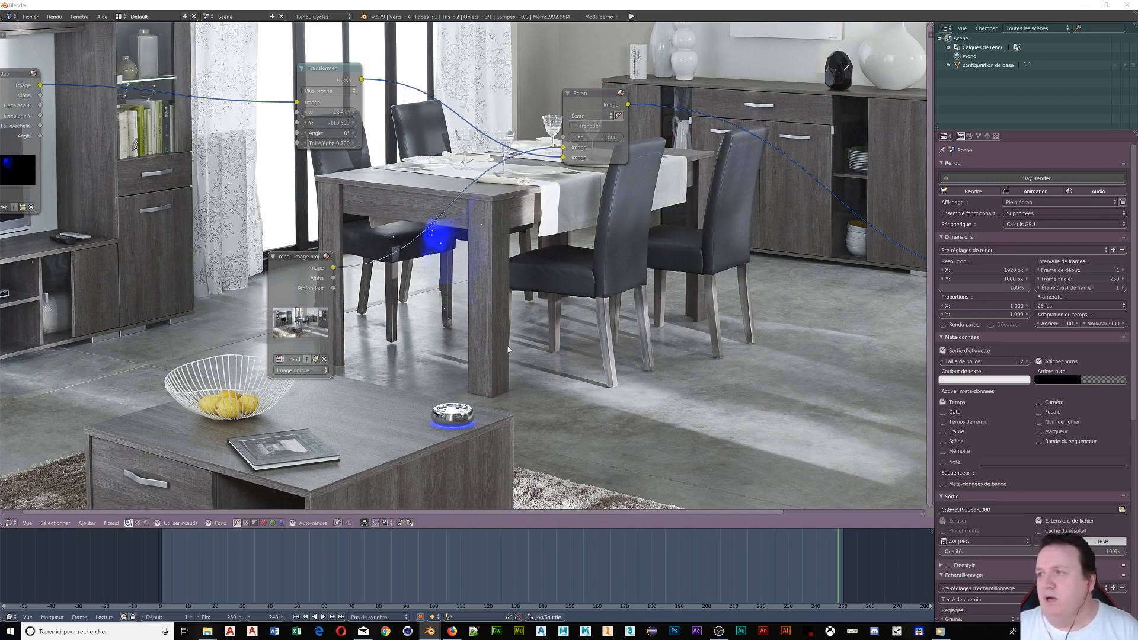
pyautogui.moveTo(508, 349); pyautogui.dragTo(376, 373, button='middle')
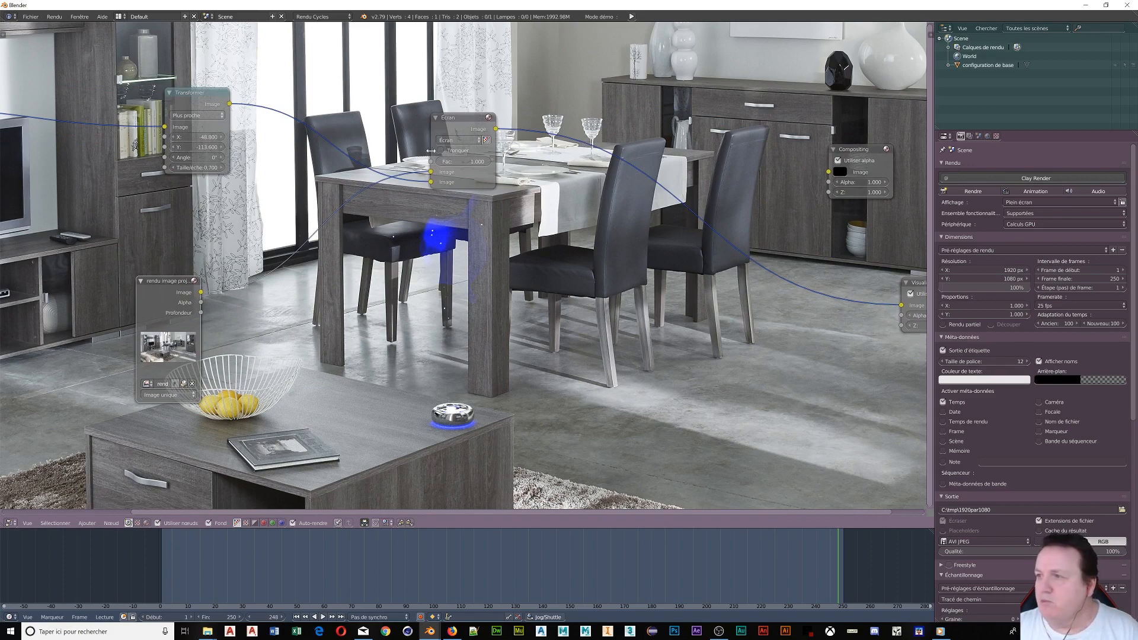
pyautogui.moveTo(431, 172); pyautogui.dragTo(394, 195)
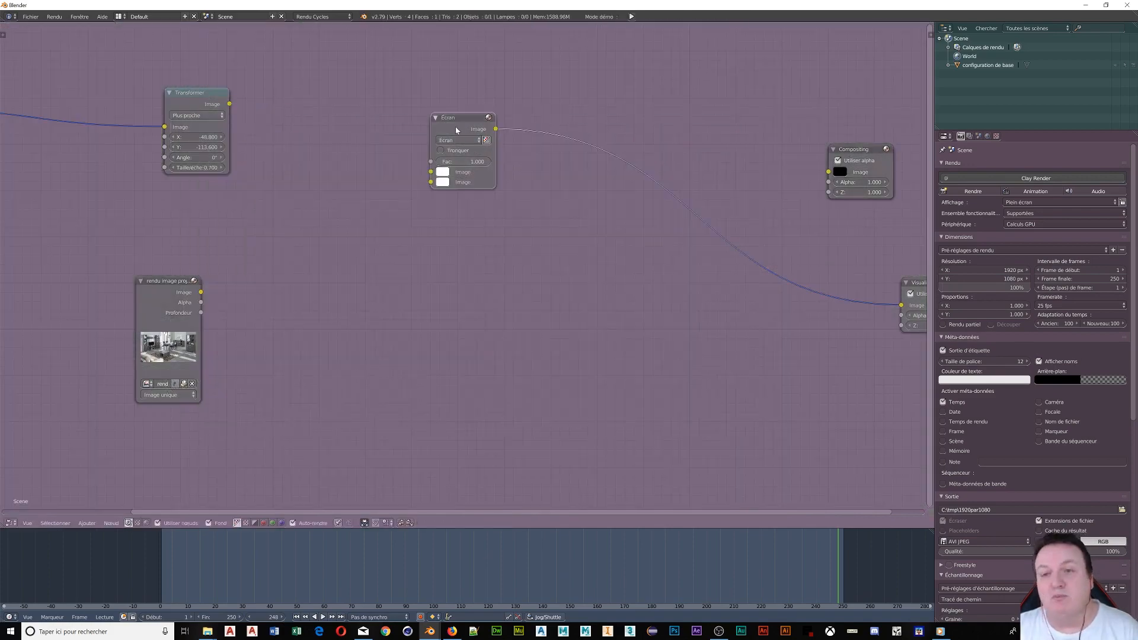
pyautogui.press('x')
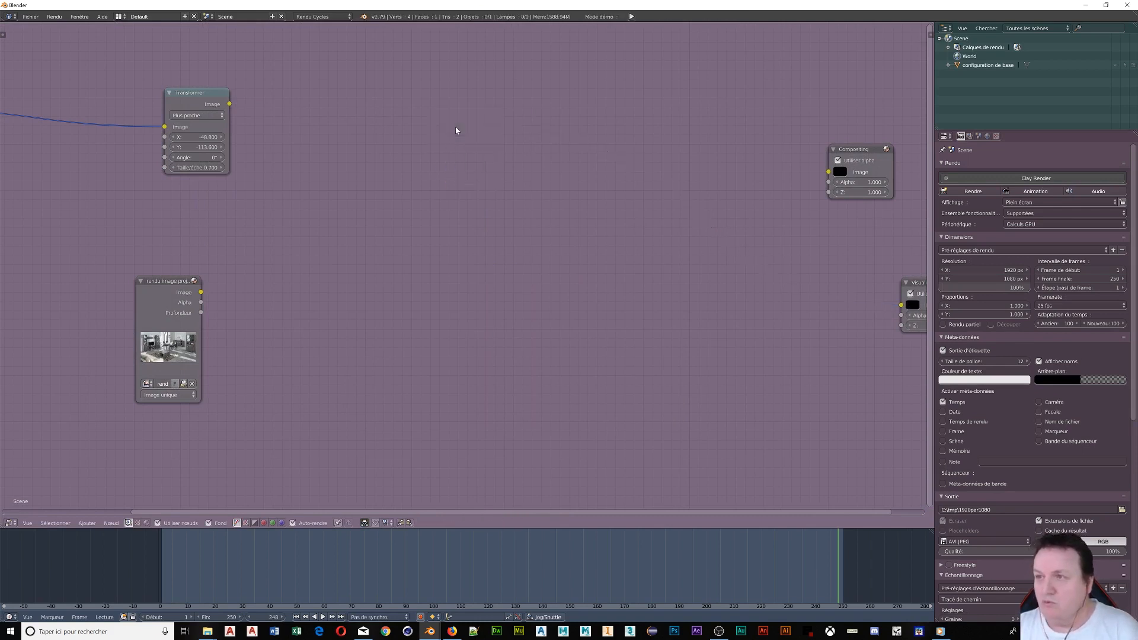
# Place the living-room Image node below the Movie Clip node and move the Transform node closer to the clip.
pyautogui.moveTo(173, 287); pyautogui.dragTo(2, 361)
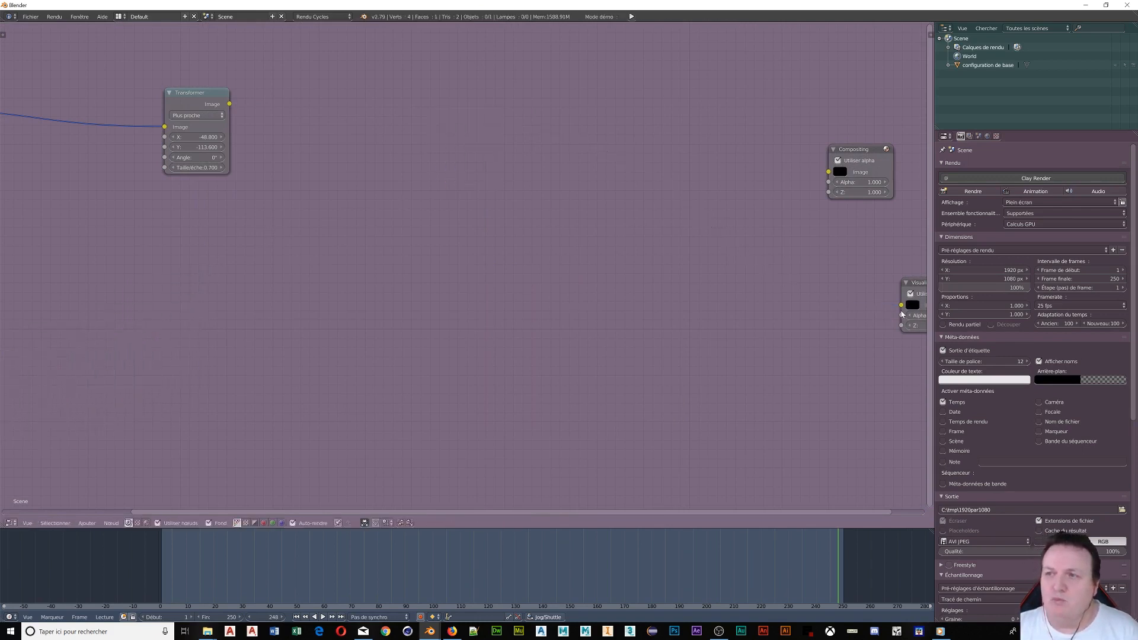
pyautogui.moveTo(118, 314); pyautogui.dragTo(432, 324, button='middle')
pyautogui.moveTo(290, 325); pyautogui.dragTo(206, 344)
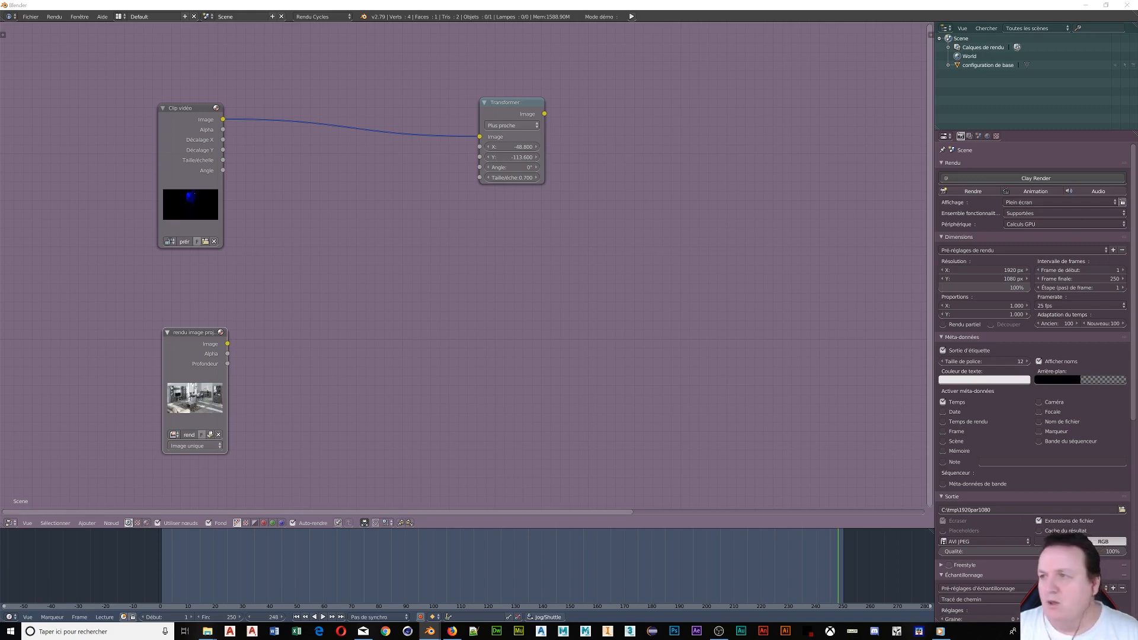
pyautogui.moveTo(499, 249); pyautogui.dragTo(353, 267, button='middle')
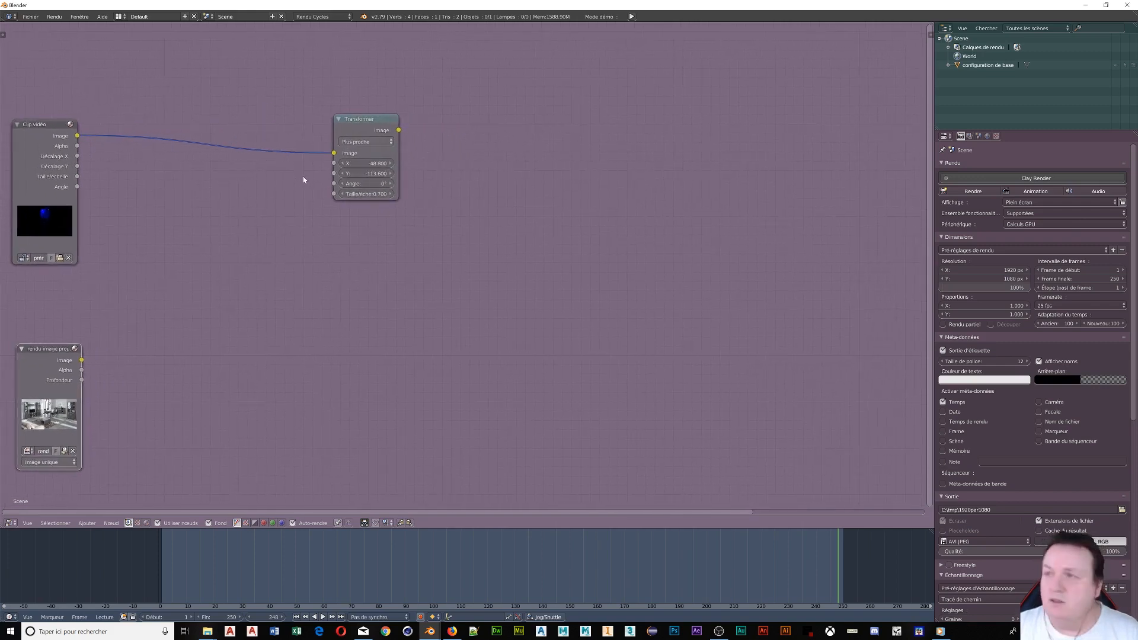
pyautogui.moveTo(400, 119); pyautogui.dragTo(277, 99)
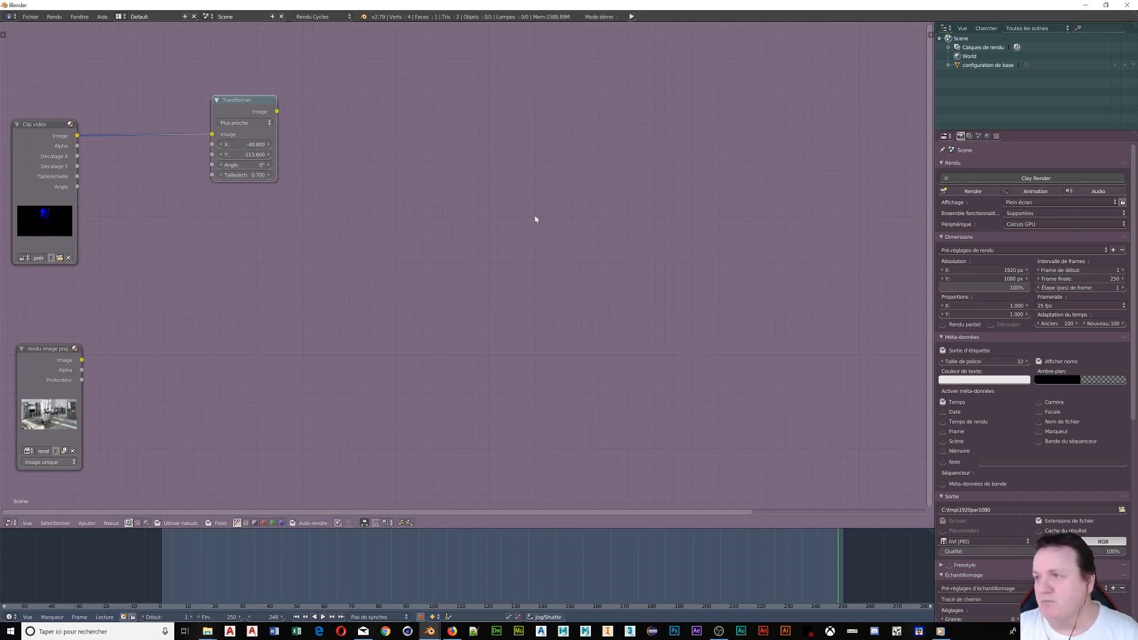
# Add a Mix color node in the free space beyond the Transform node.
pyautogui.hotkey('shift', 'a')
pyautogui.moveTo(537, 218)
pyautogui.moveTo(532, 172)
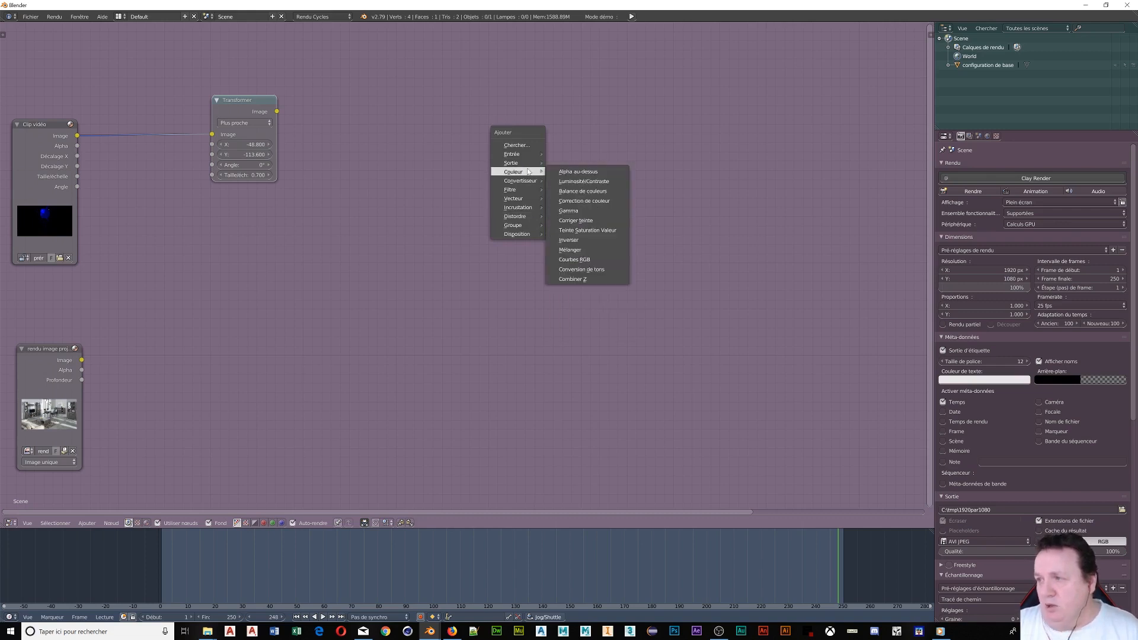
pyautogui.click(600, 250)
pyautogui.click(579, 183)
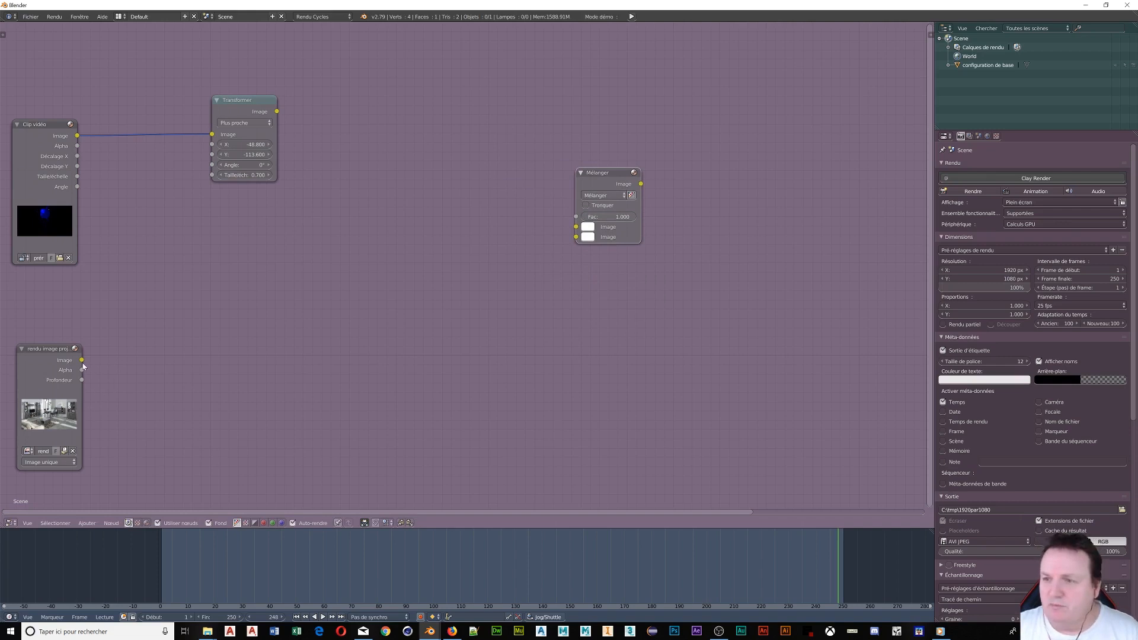
# Link the living-room image to the Mix node's first Image input and the Transform output to its second.
pyautogui.moveTo(83, 361); pyautogui.dragTo(574, 228)
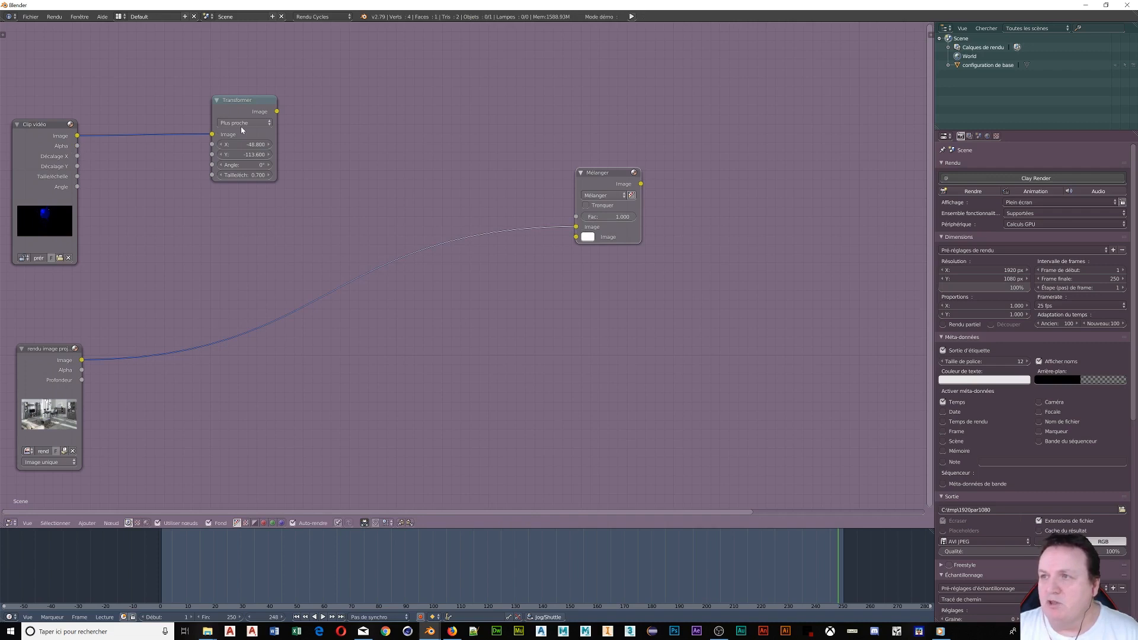
pyautogui.moveTo(276, 111); pyautogui.dragTo(415, 103)
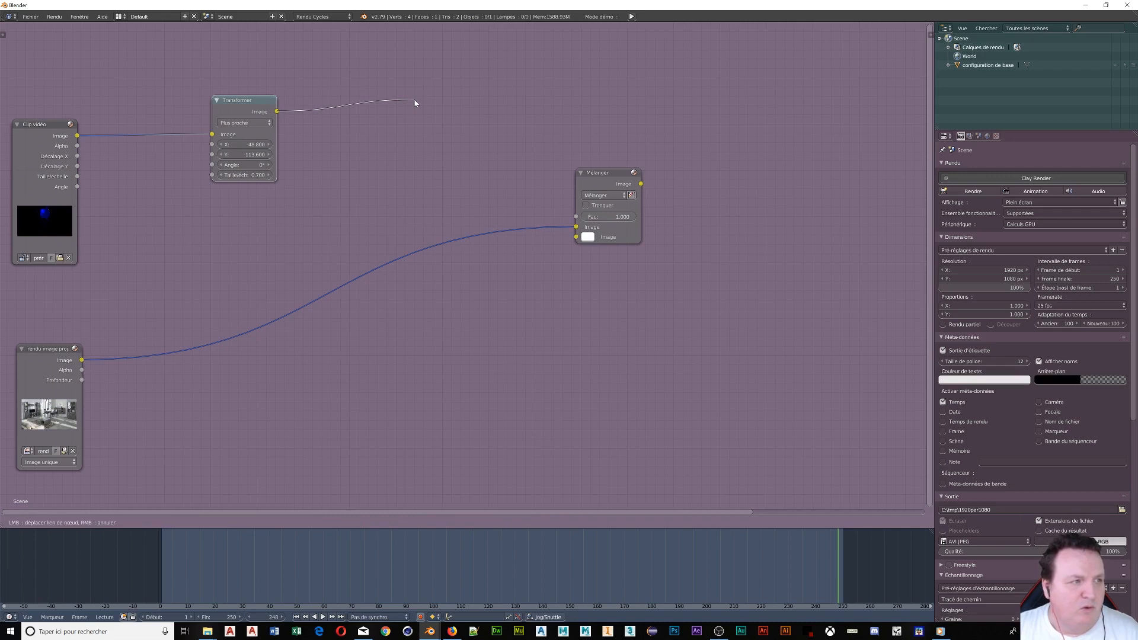
pyautogui.moveTo(415, 103); pyautogui.dragTo(574, 237)
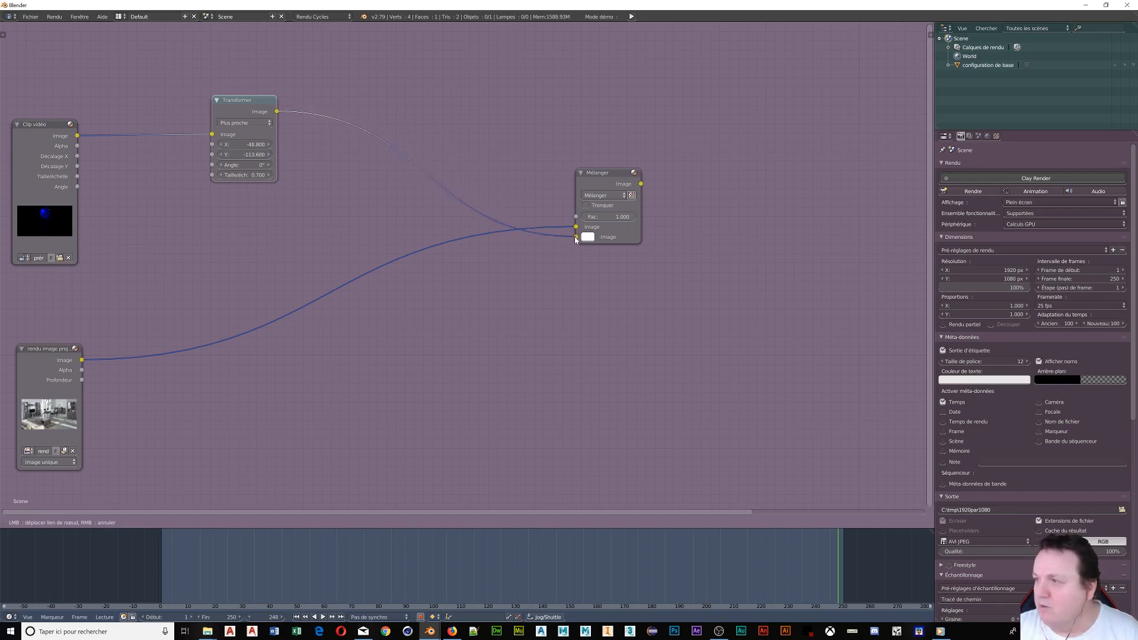
# Shift the Transform and Movie Clip nodes left and insert a Hue Saturation Value node between the Transform and Mix nodes.
pyautogui.moveTo(244, 114); pyautogui.dragTo(188, 111)
pyautogui.moveTo(57, 127); pyautogui.dragTo(54, 123)
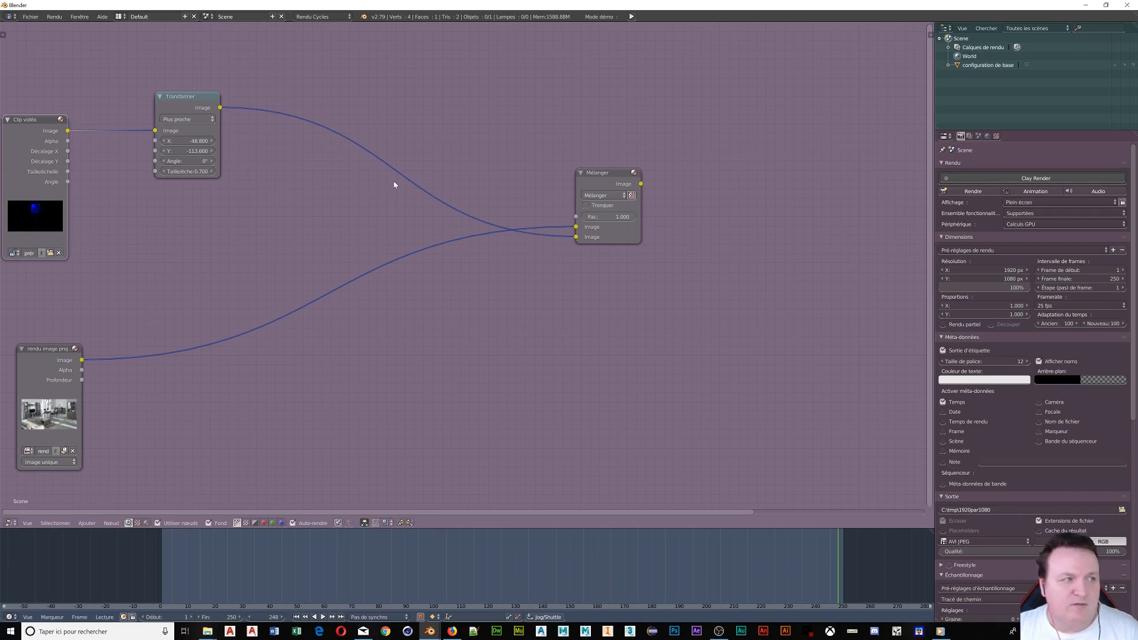
pyautogui.hotkey('shift', 'a')
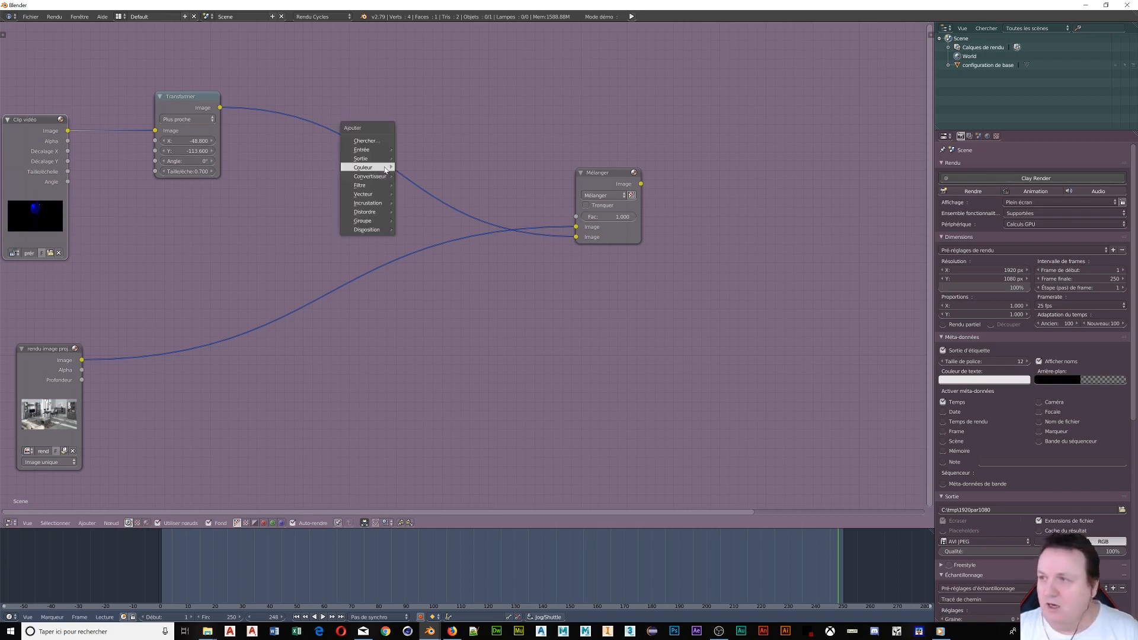
pyautogui.moveTo(375, 173)
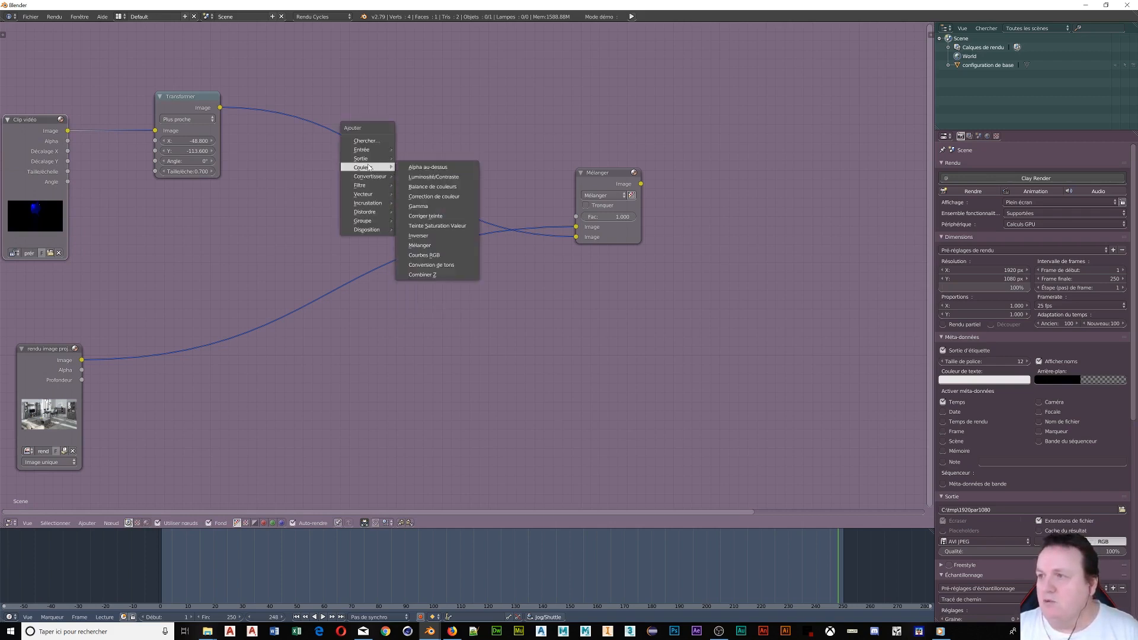
pyautogui.click(418, 225)
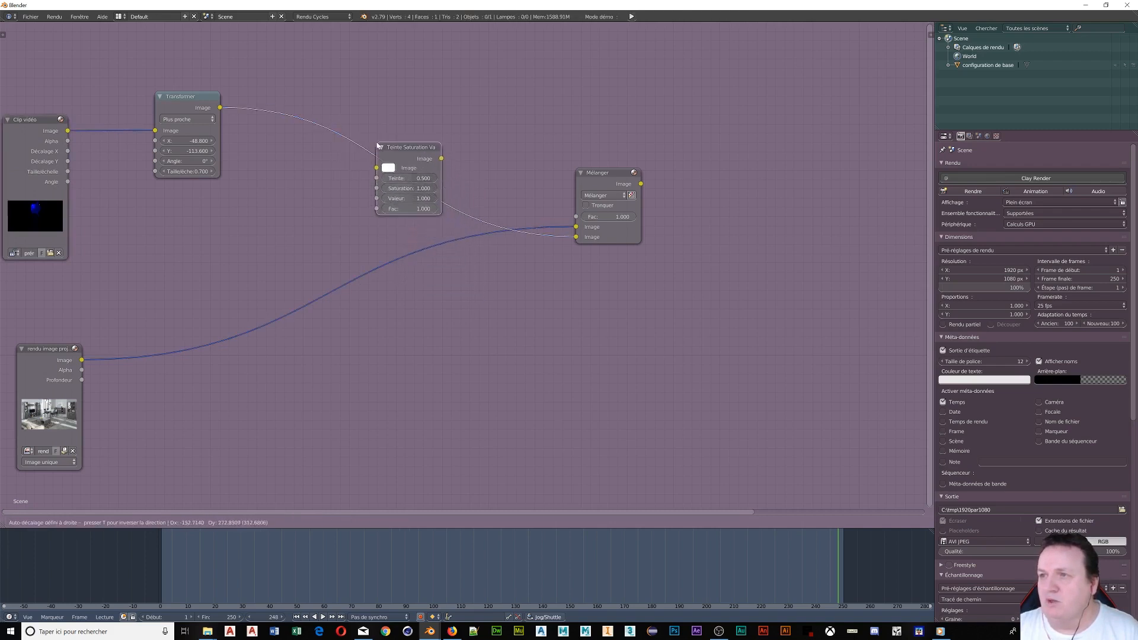
pyautogui.click(366, 119)
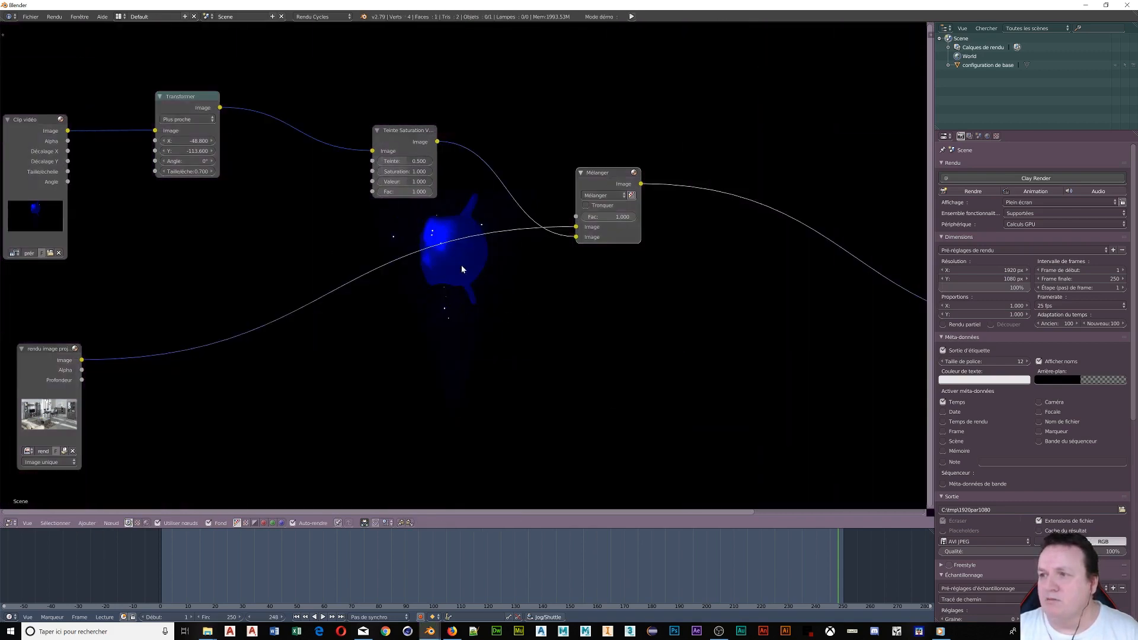
# Move the Movie Clip node up and add a Difference Key matte node in the free space above the Transform node.
pyautogui.scroll(-1, 511, 297)
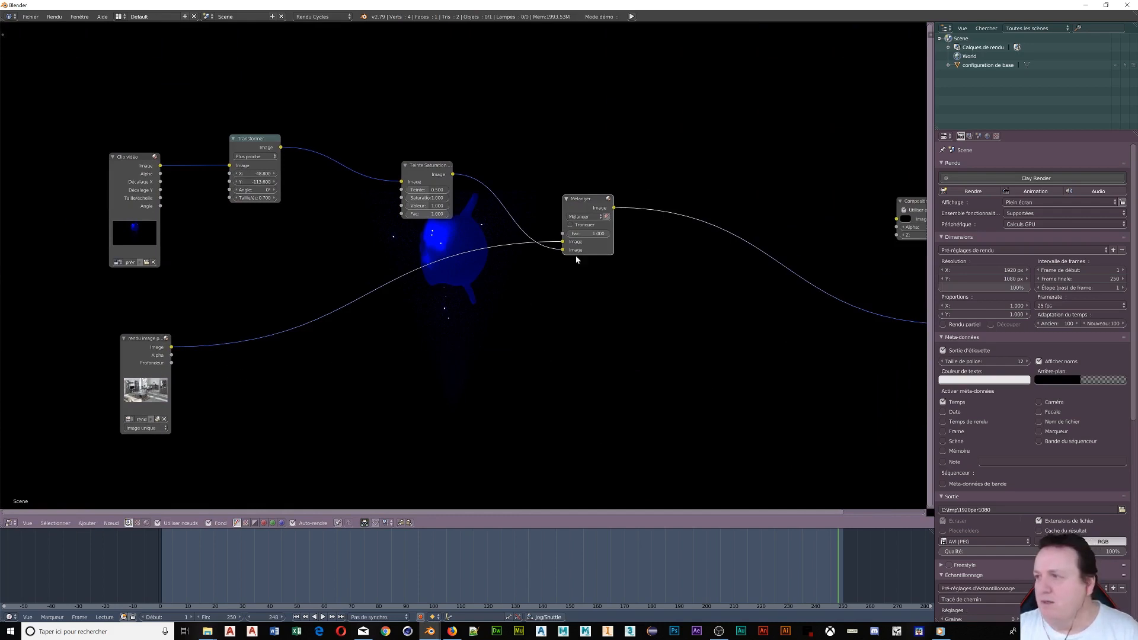
pyautogui.moveTo(587, 234)
pyautogui.mouseDown()
pyautogui.moveTo(514, 234)
pyautogui.moveTo(607, 236)
pyautogui.mouseUp()
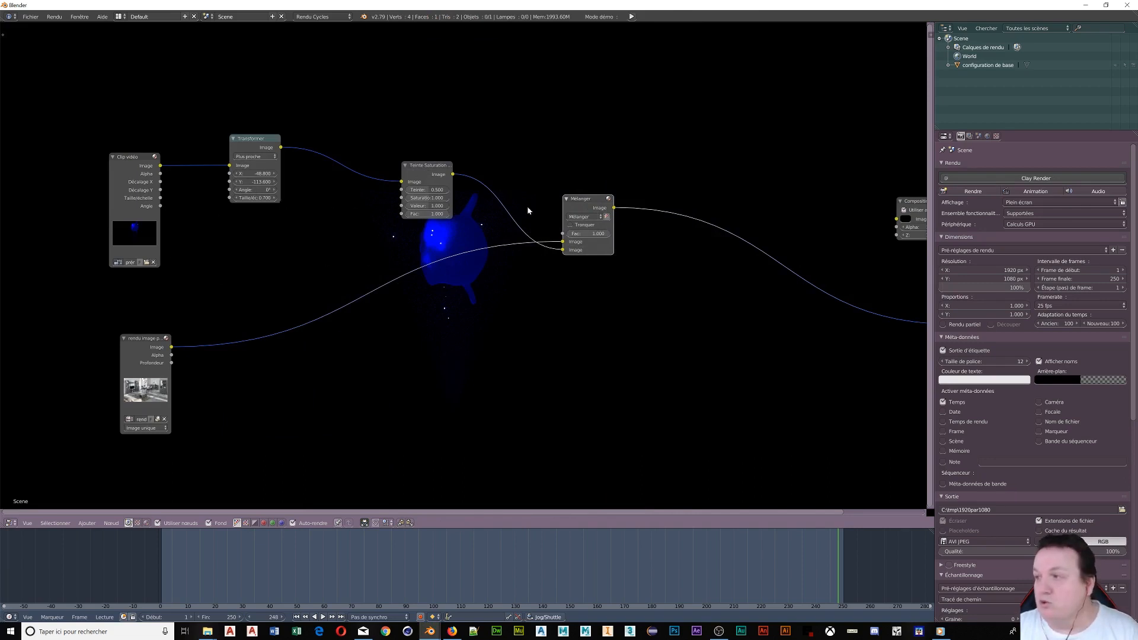
pyautogui.moveTo(325, 201); pyautogui.dragTo(334, 266, button='middle')
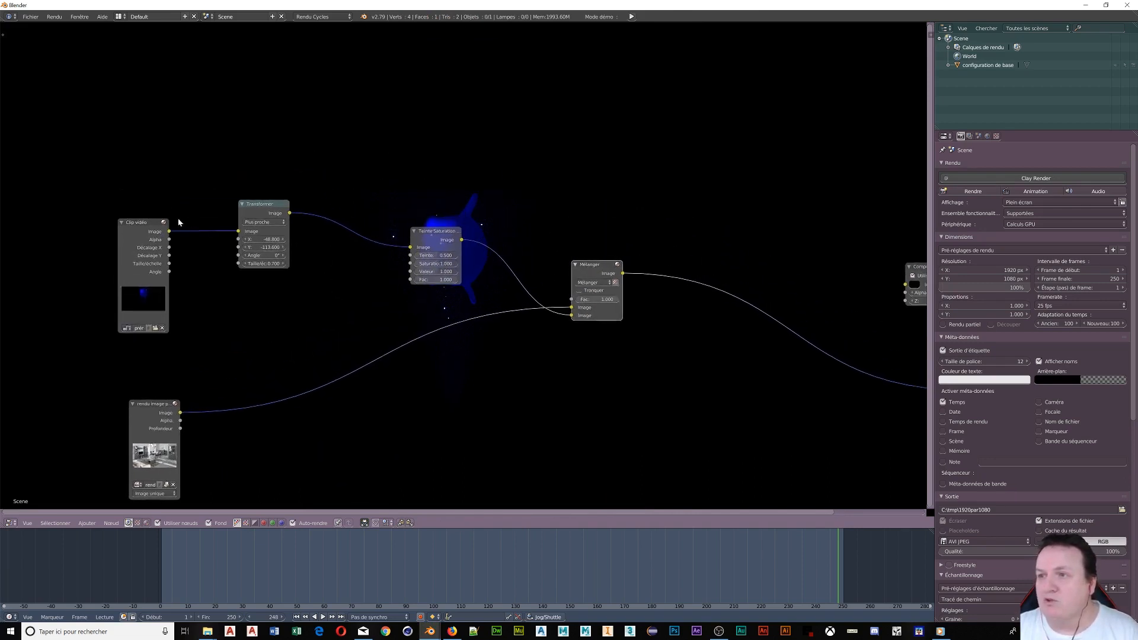
pyautogui.moveTo(134, 237); pyautogui.dragTo(116, 172)
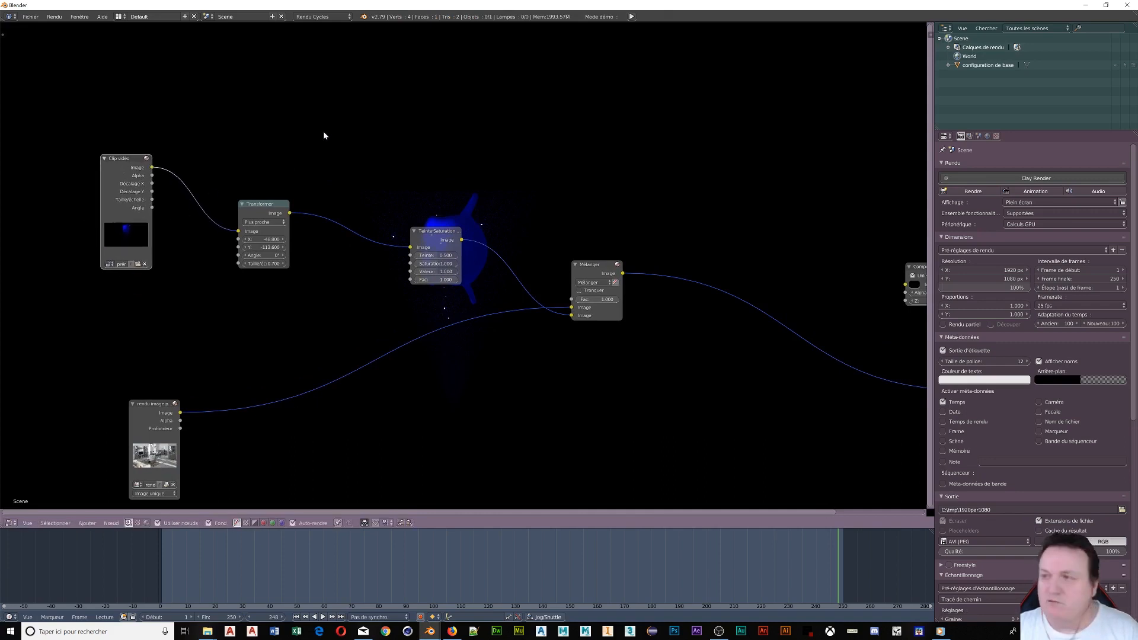
pyautogui.hotkey('shift', 'a')
pyautogui.moveTo(308, 169)
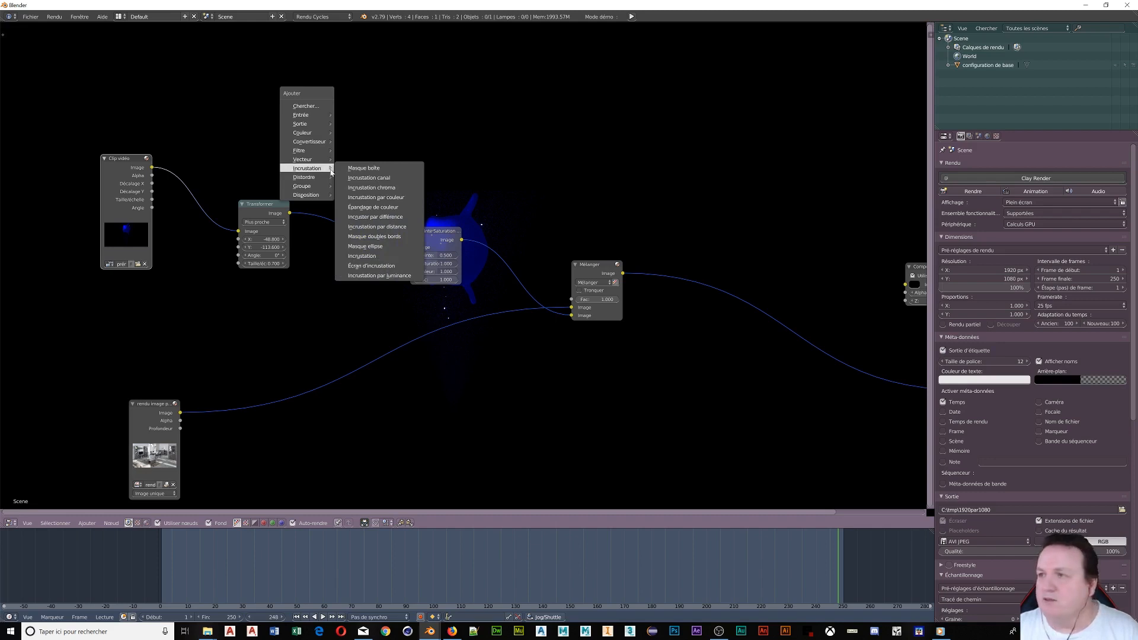
pyautogui.click(379, 217)
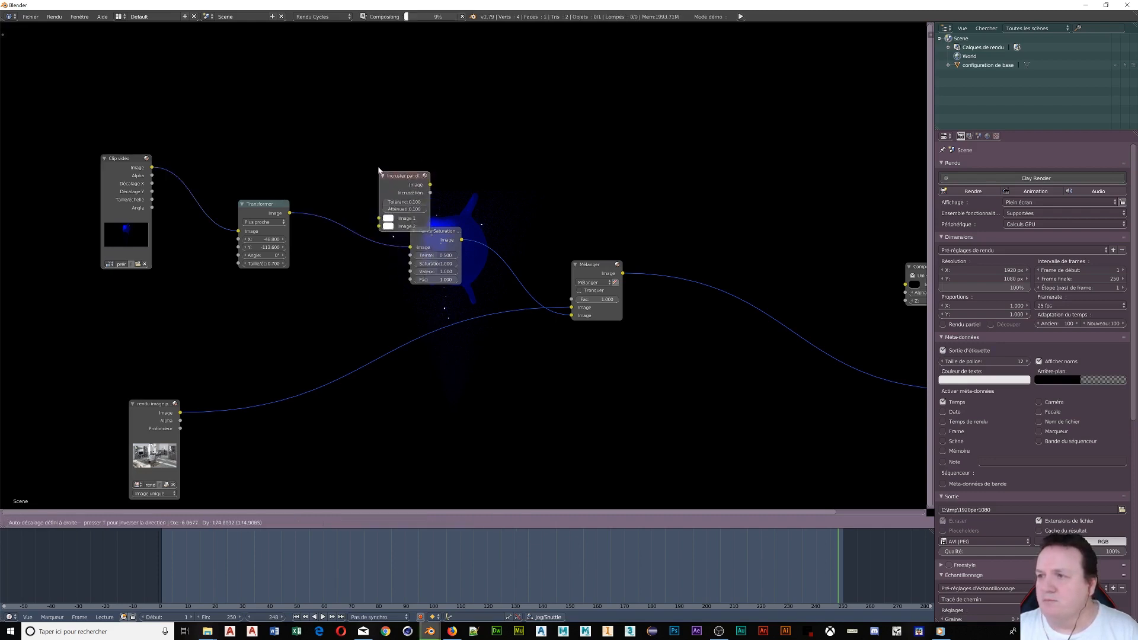
pyautogui.click(311, 77)
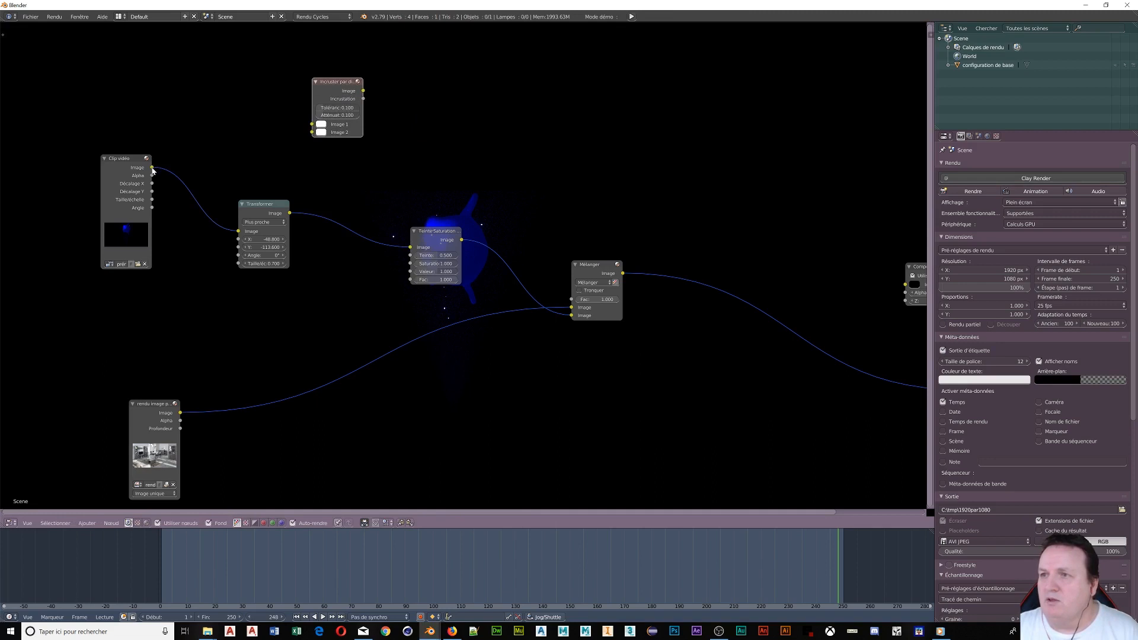
# Route the Movie Clip image through the Difference Key's Image 1 into the Mix node's Fac, using black as Image 2.
pyautogui.moveTo(152, 167); pyautogui.dragTo(310, 125)
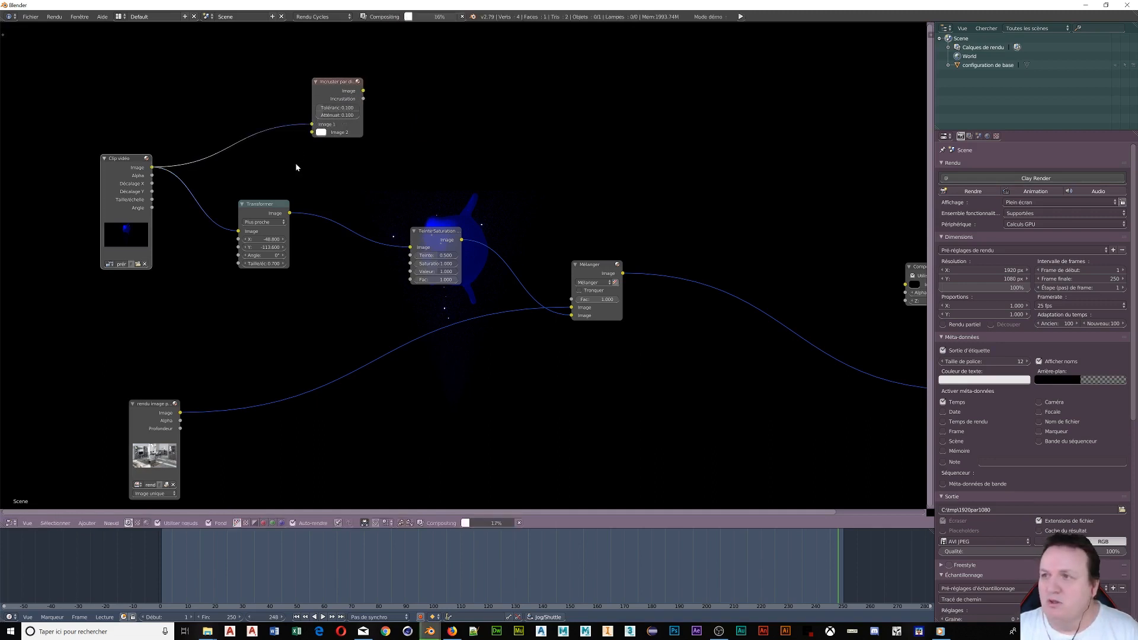
pyautogui.click(320, 134)
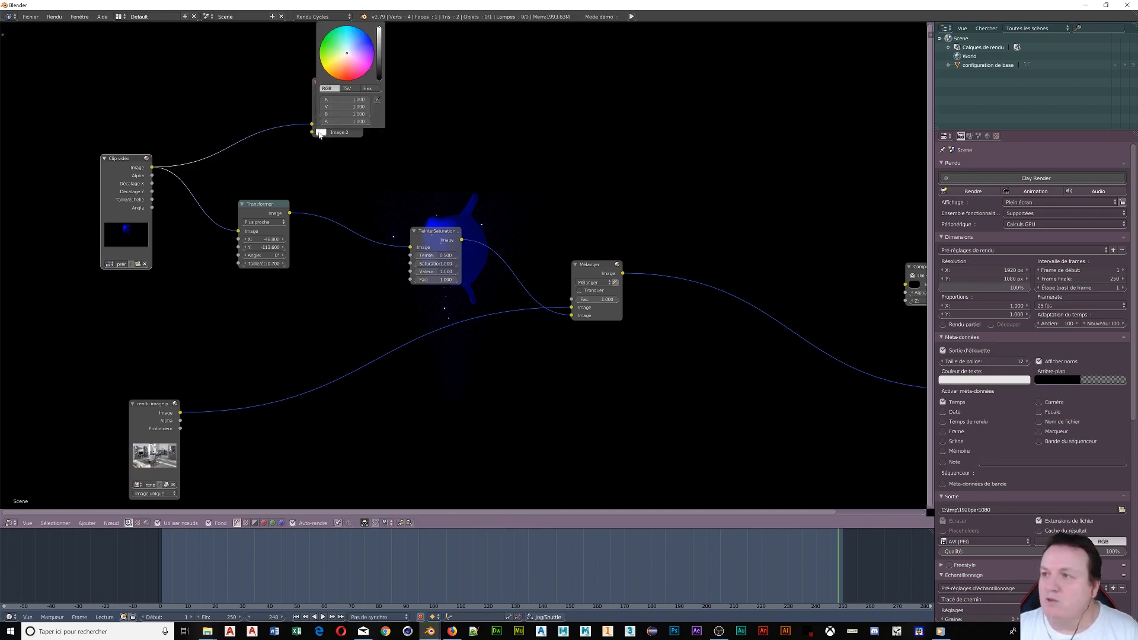
pyautogui.moveTo(379, 64); pyautogui.dragTo(379, 82)
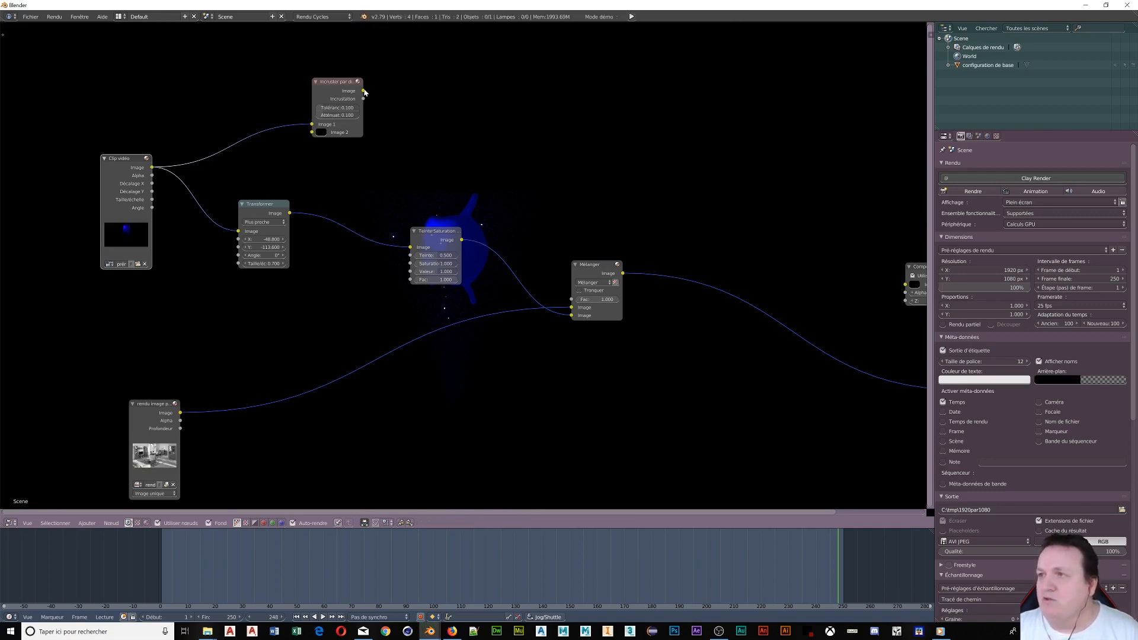
pyautogui.moveTo(364, 91); pyautogui.dragTo(572, 300)
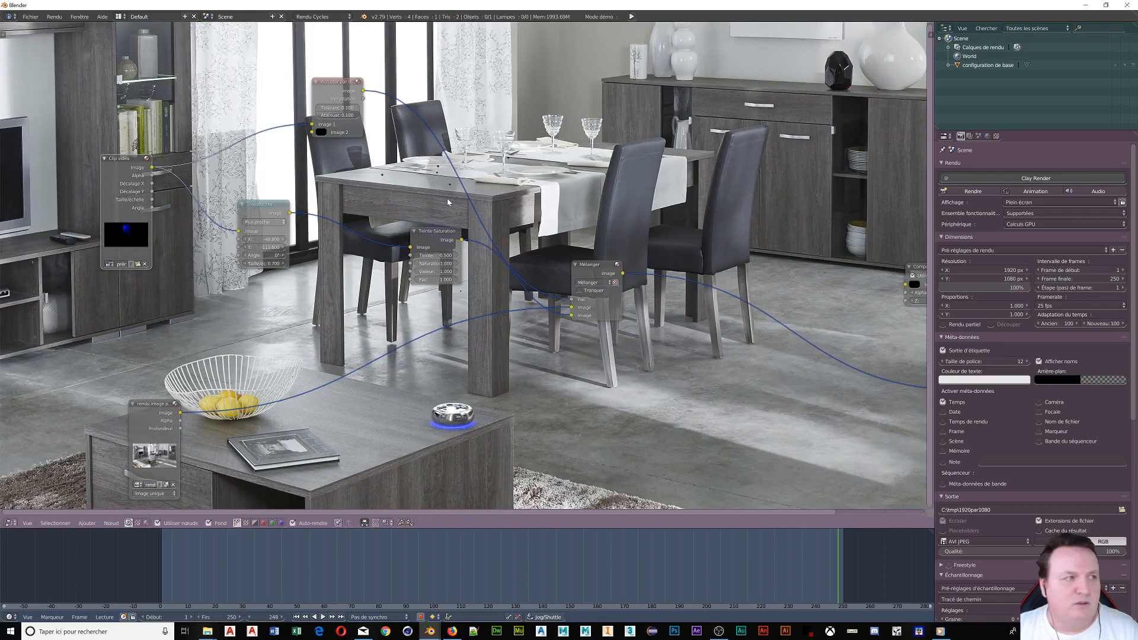
# Set the Difference Key's Falloff to 0 and its Tolerance to 0.0001.
pyautogui.moveTo(447, 198); pyautogui.dragTo(382, 255, button='middle')
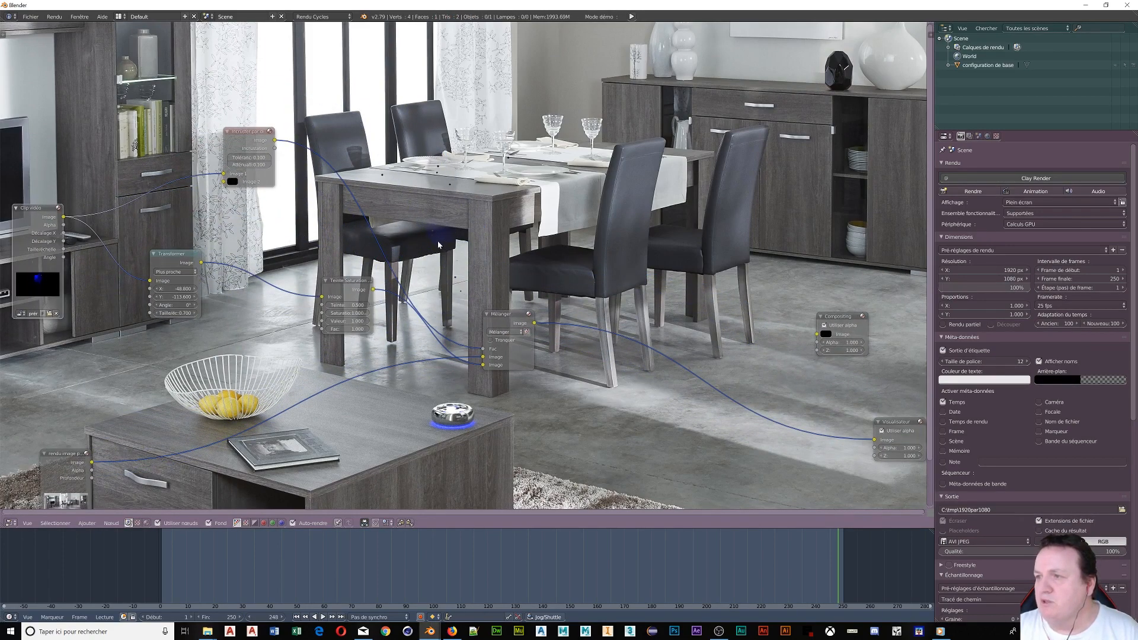
pyautogui.scroll(2, 443, 255)
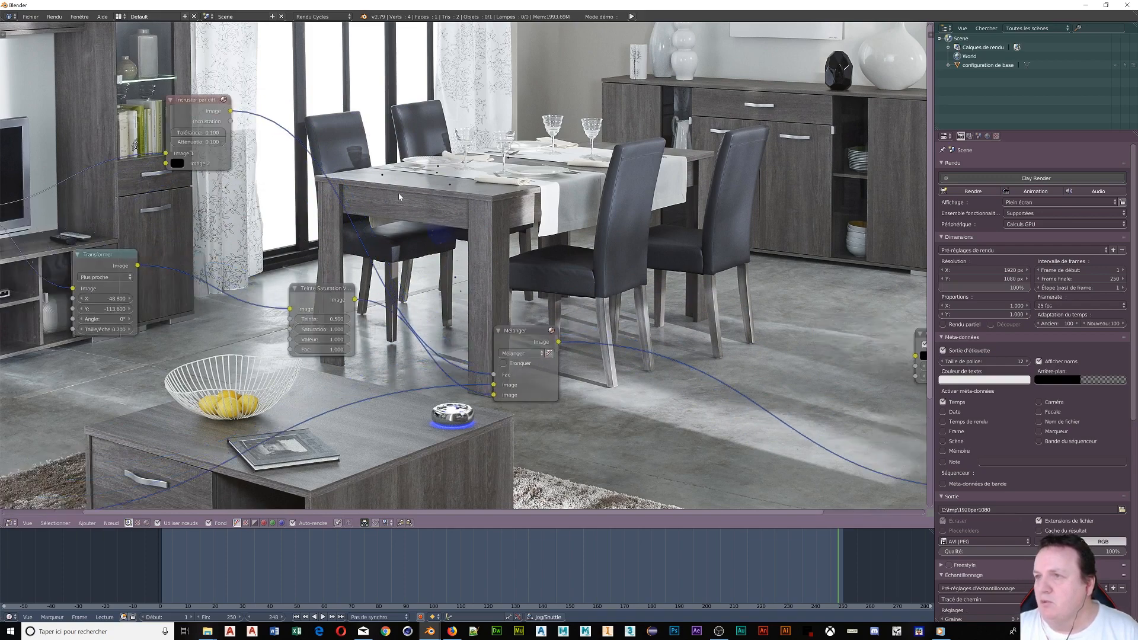
pyautogui.moveTo(198, 134); pyautogui.dragTo(177, 134)
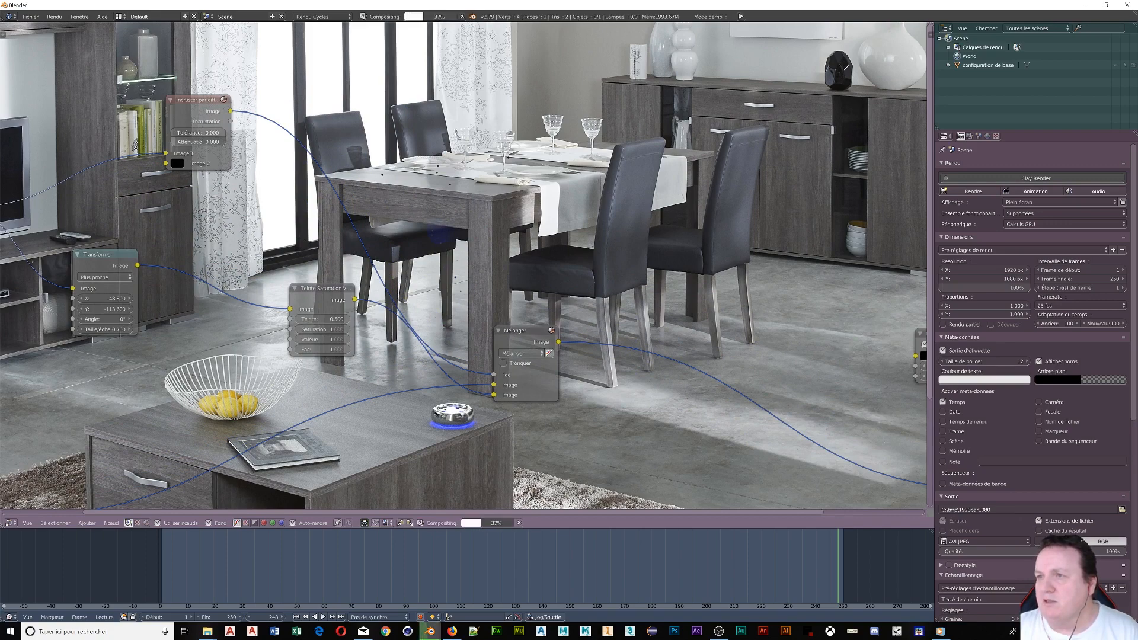
pyautogui.moveTo(197, 141); pyautogui.dragTo(166, 137)
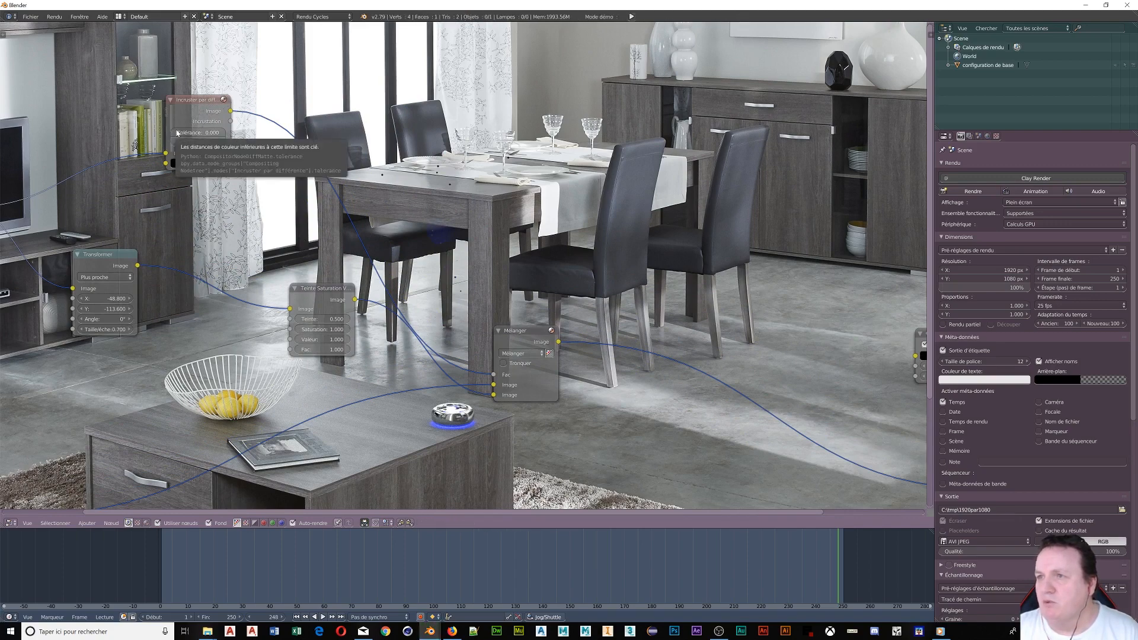
pyautogui.doubleClick(178, 132)
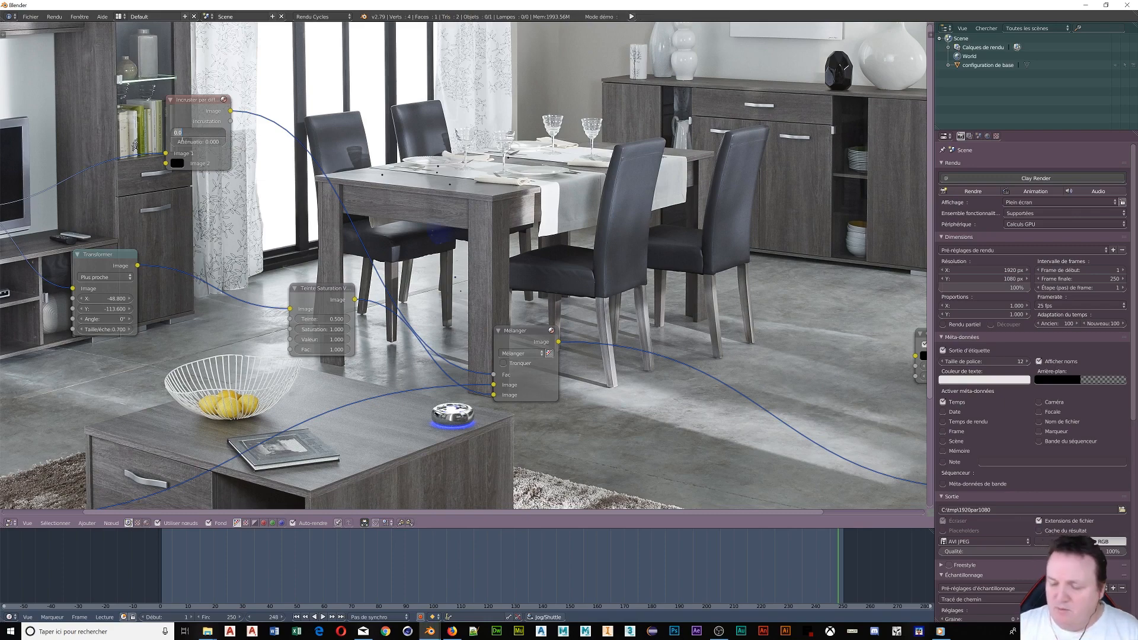
pyautogui.write('001')
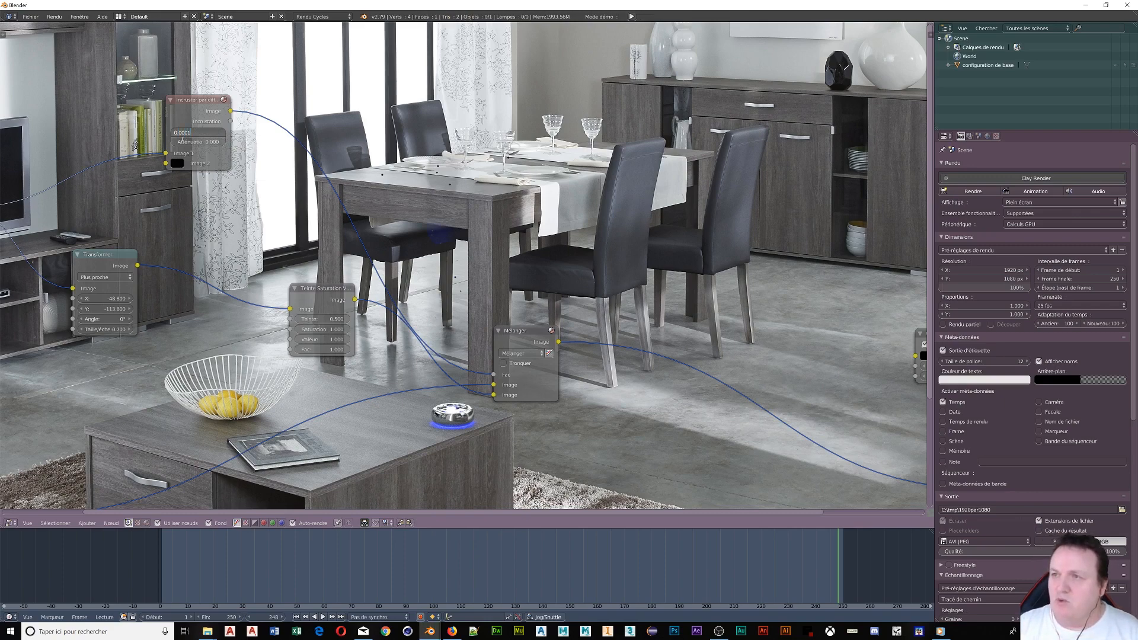
pyautogui.press('Return')
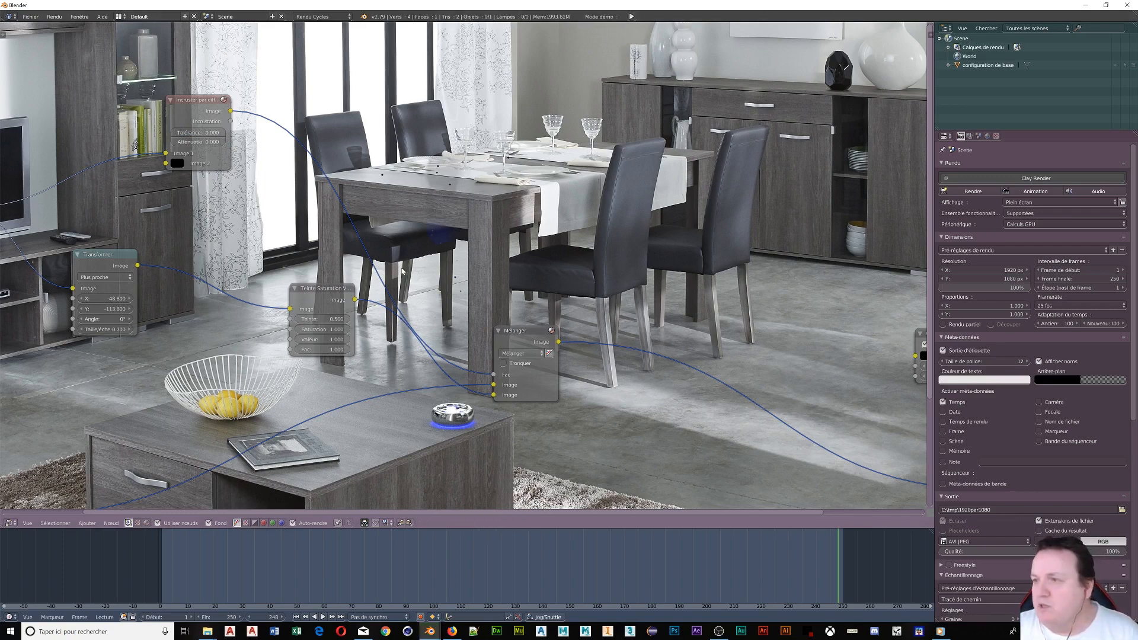
# Set both Saturation and Value to 50 on the Hue Saturation Value node.
pyautogui.click(328, 328)
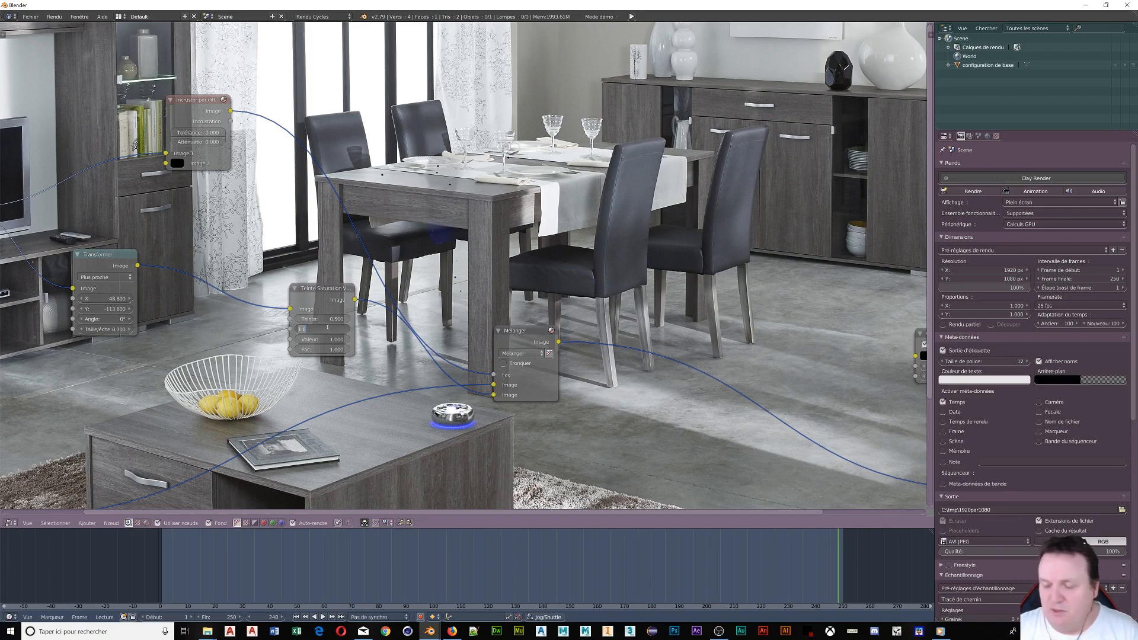
pyautogui.write('50')
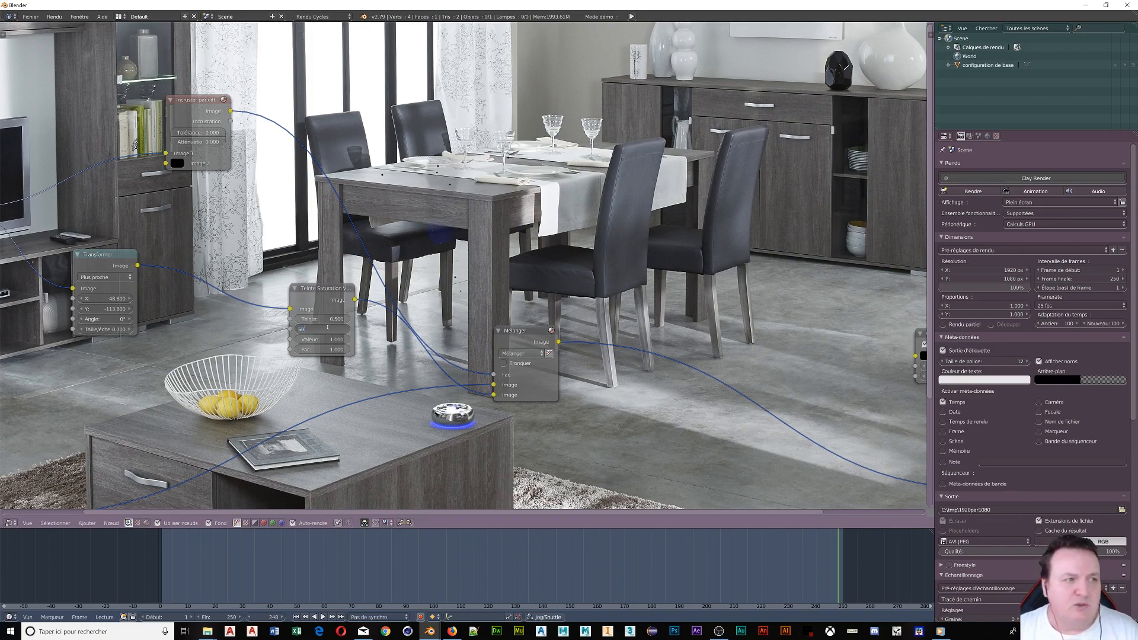
pyautogui.press('Return')
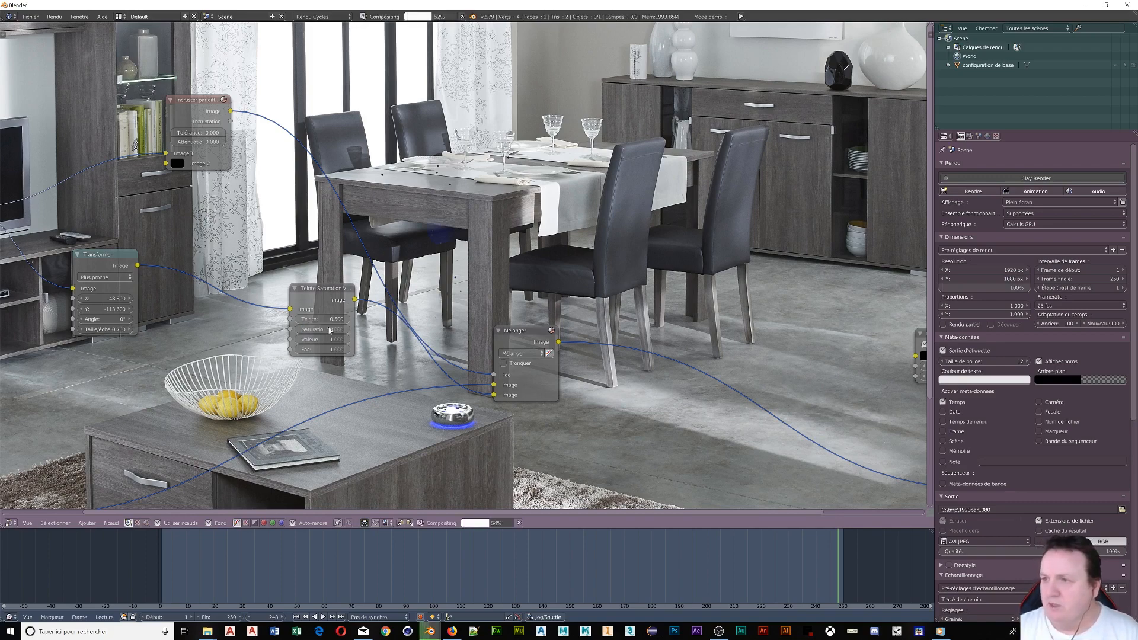
pyautogui.click(329, 339)
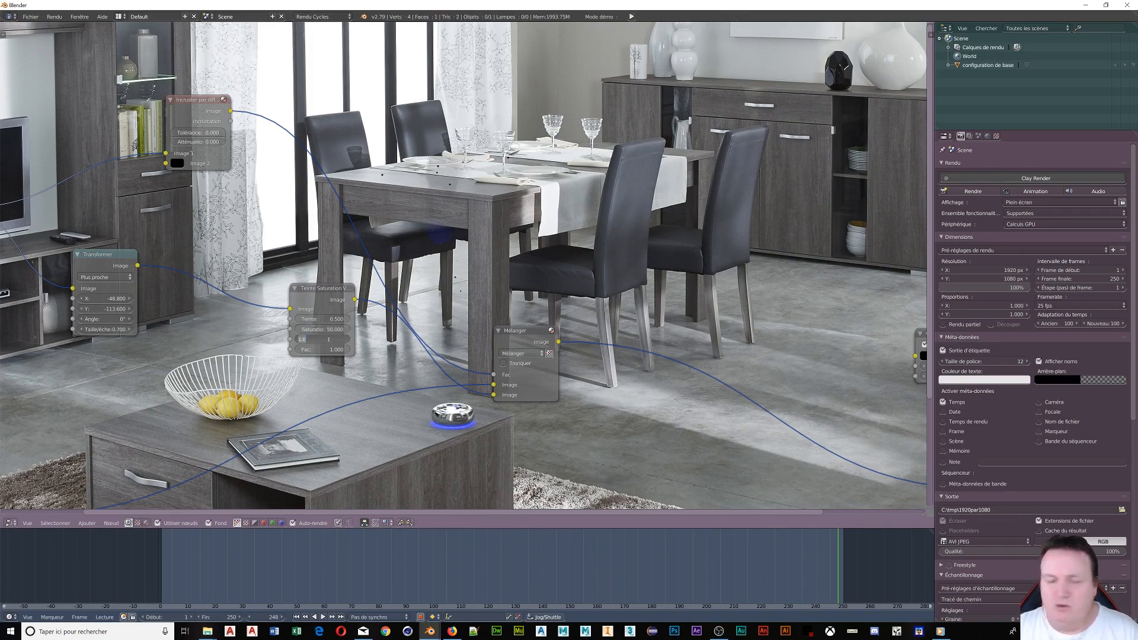
pyautogui.write('50')
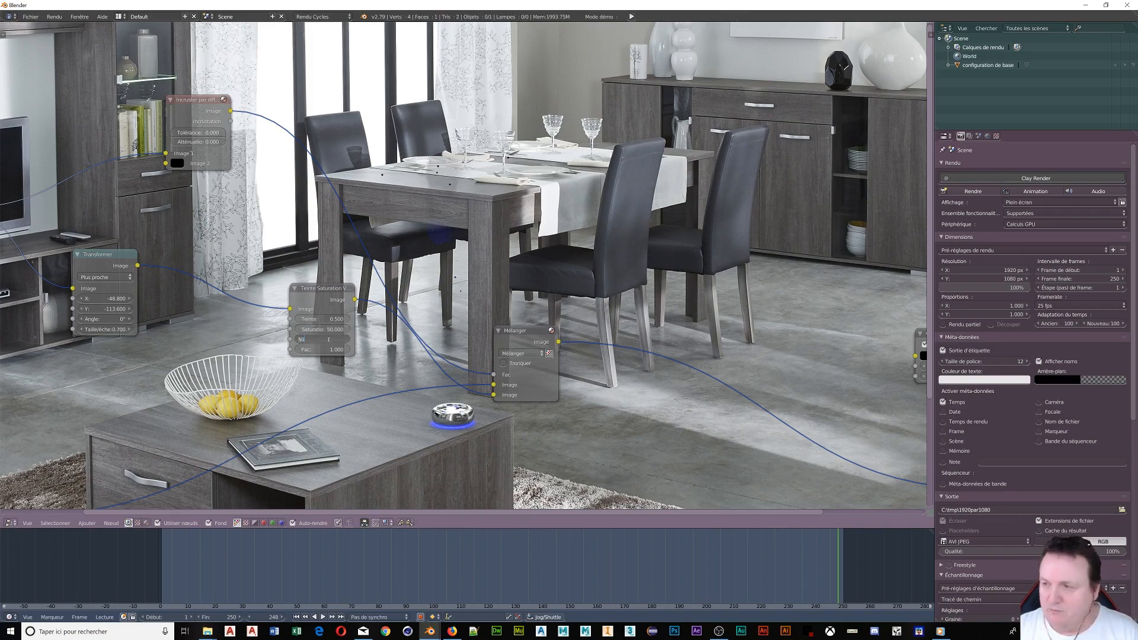
pyautogui.press('Return')
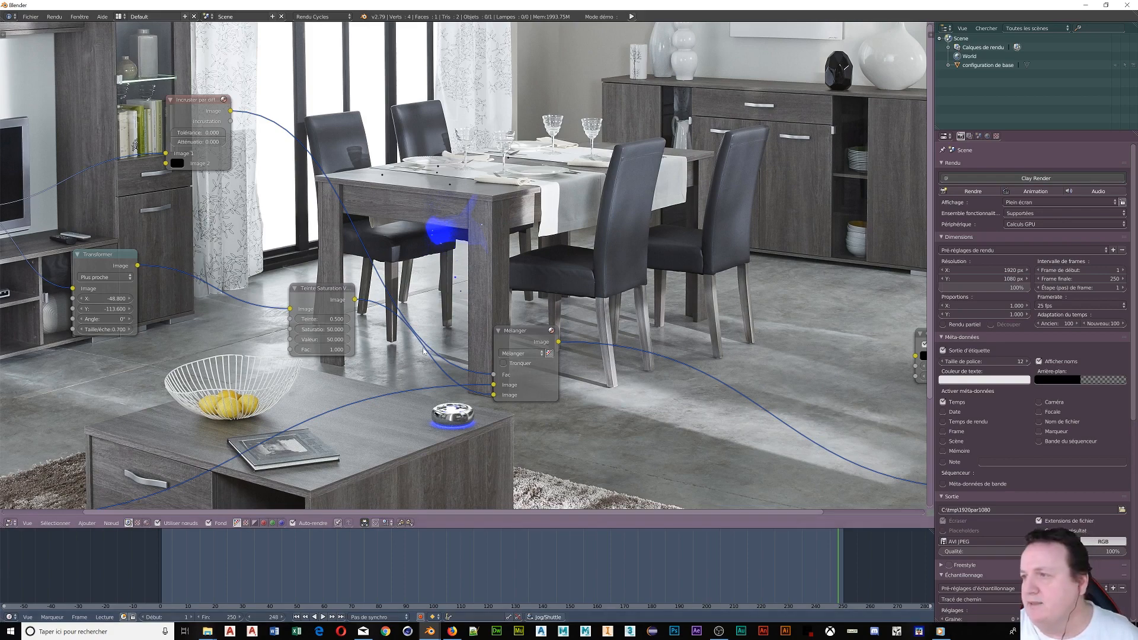
# Spread out the node tree by moving the Mix node up and right and raising the Transform and Hue Saturation Value nodes.
pyautogui.moveTo(431, 349); pyautogui.dragTo(418, 192, button='middle')
pyautogui.moveTo(469, 284); pyautogui.dragTo(441, 294, button='middle')
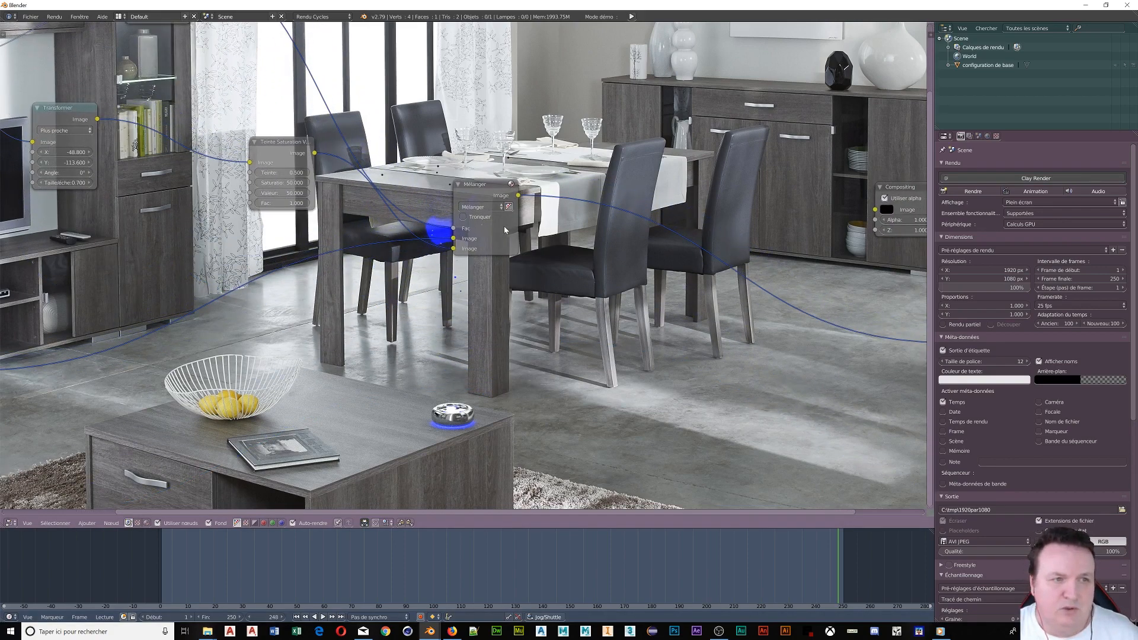
pyautogui.moveTo(494, 188); pyautogui.dragTo(559, 115)
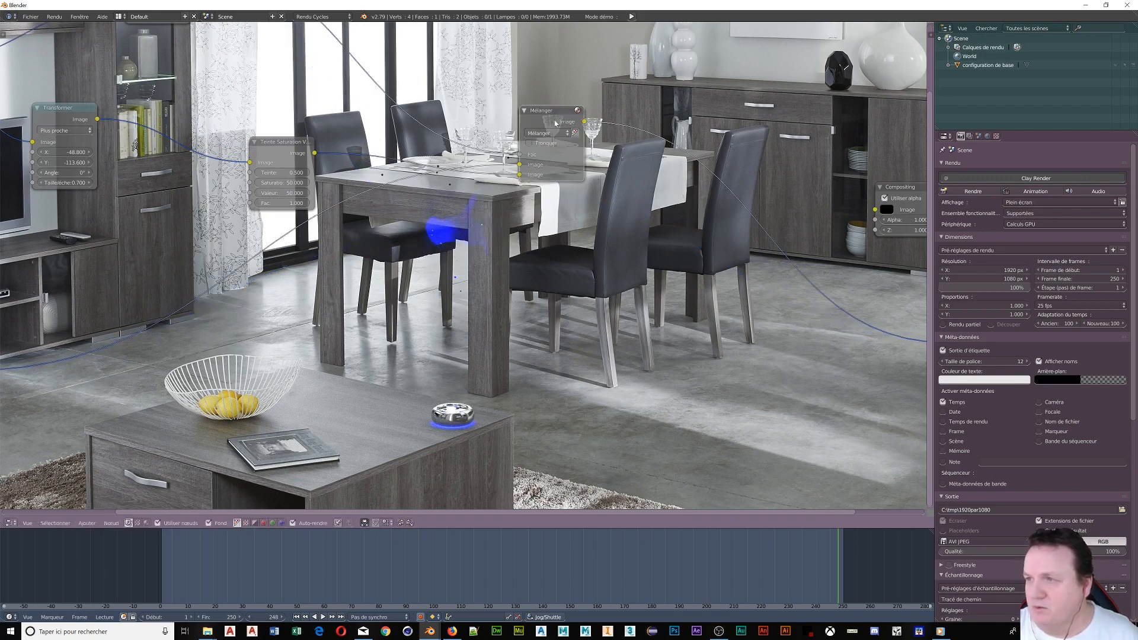
pyautogui.moveTo(433, 237); pyautogui.dragTo(597, 320, button='middle')
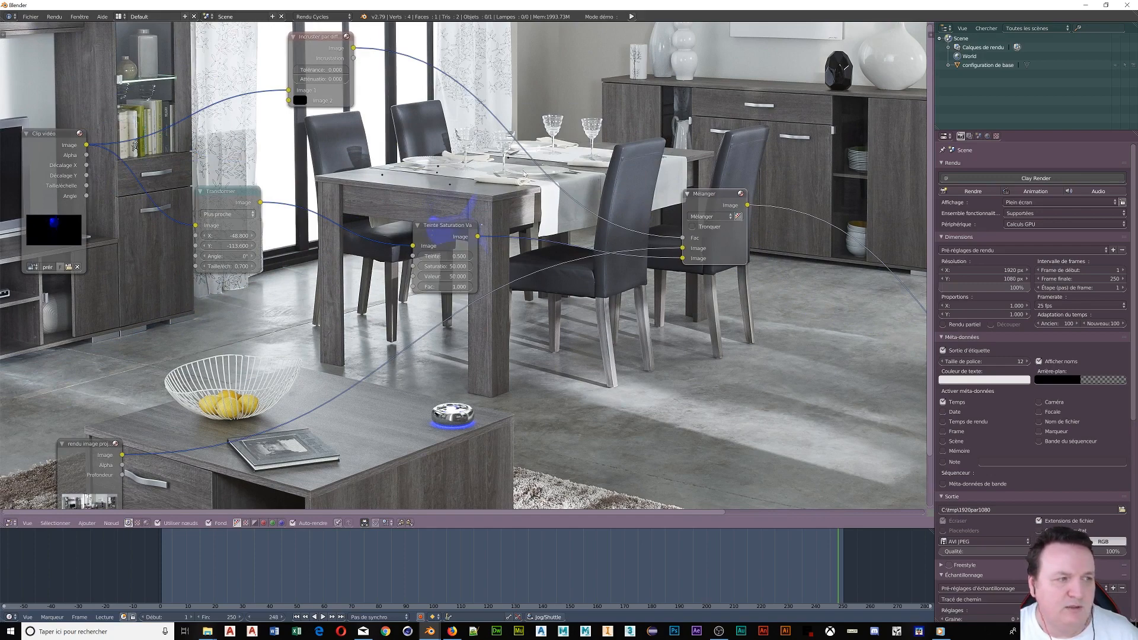
pyautogui.moveTo(214, 198); pyautogui.dragTo(203, 161)
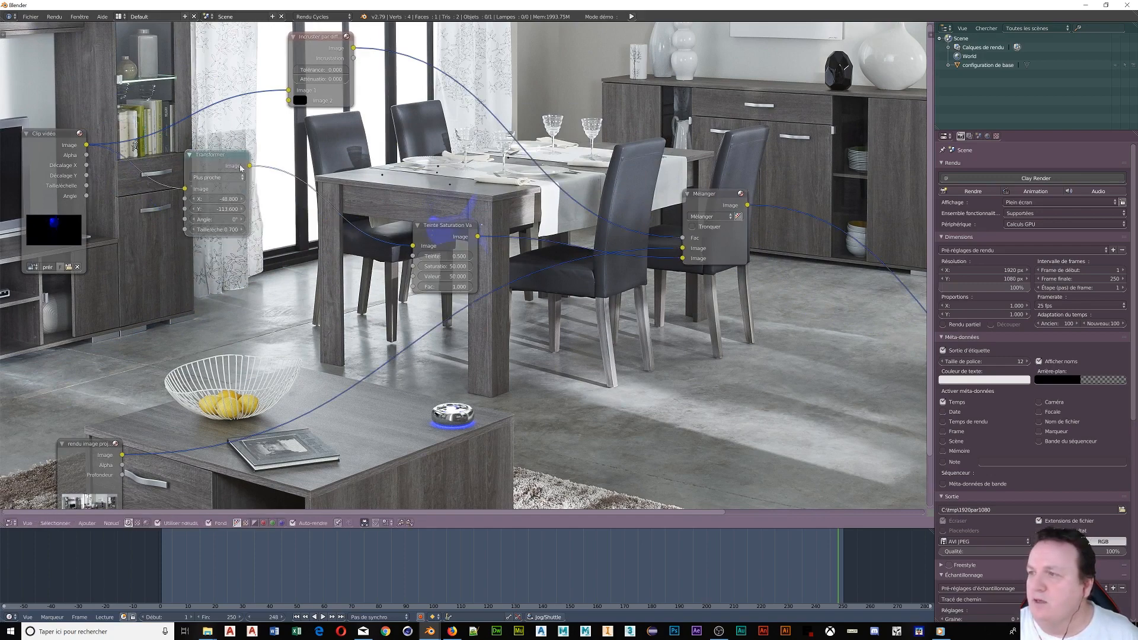
pyautogui.moveTo(430, 231); pyautogui.dragTo(444, 169)
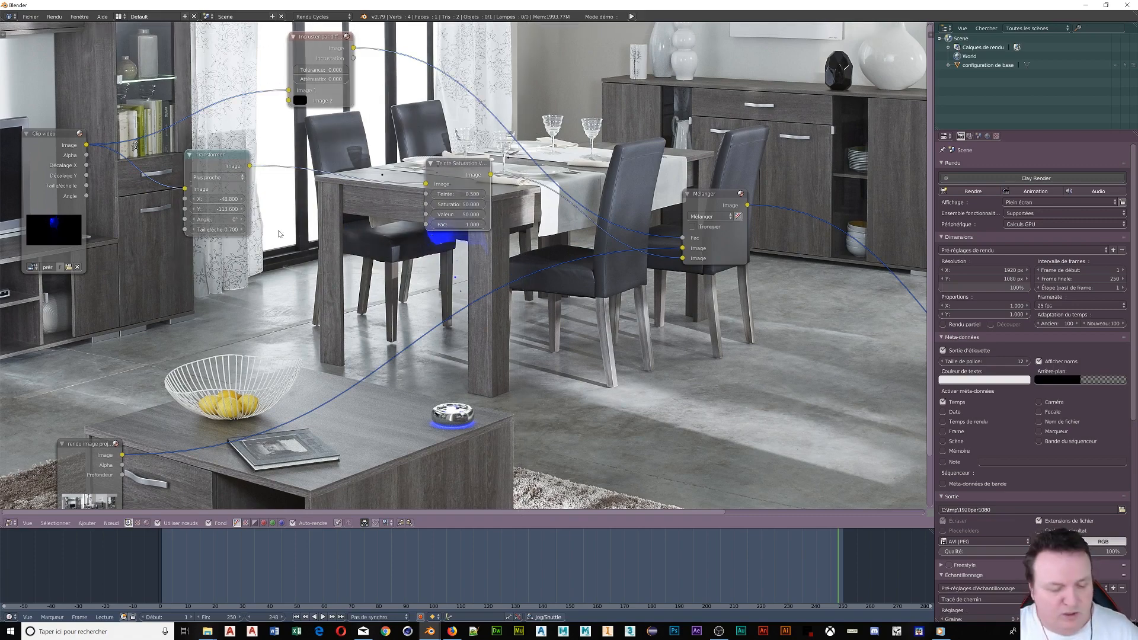
# Duplicate the Difference Key, Transform and Hue Saturation Value nodes below the originals, keeping only one Transform by deleting its copy.
pyautogui.hotkey('shift', 'd')
pyautogui.click(293, 389)
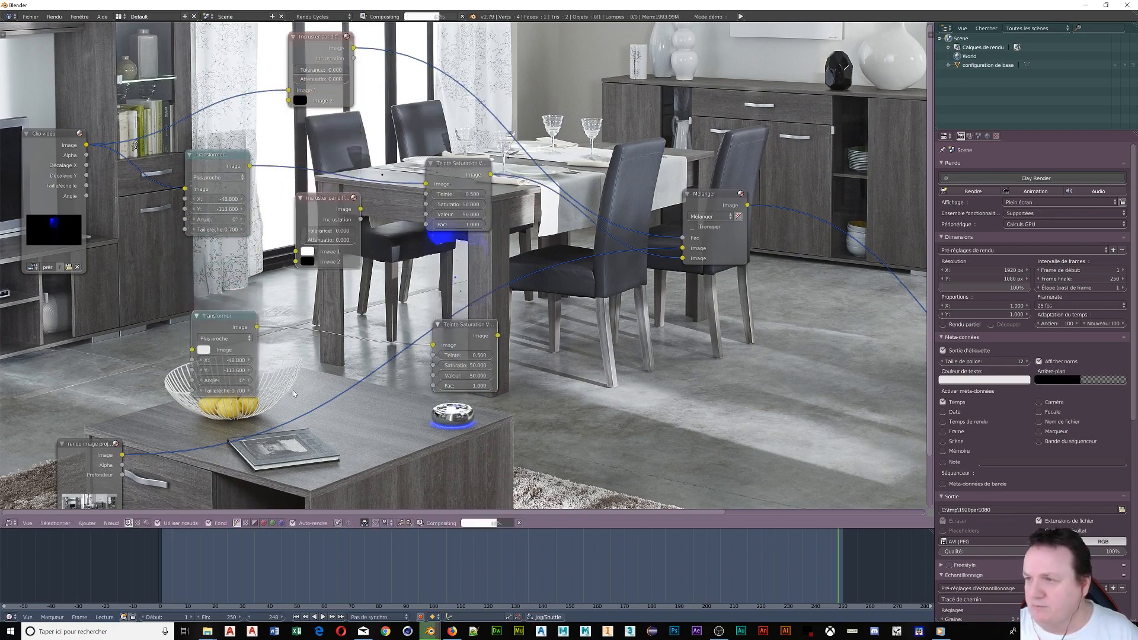
pyautogui.moveTo(293, 390); pyautogui.dragTo(311, 335, button='middle')
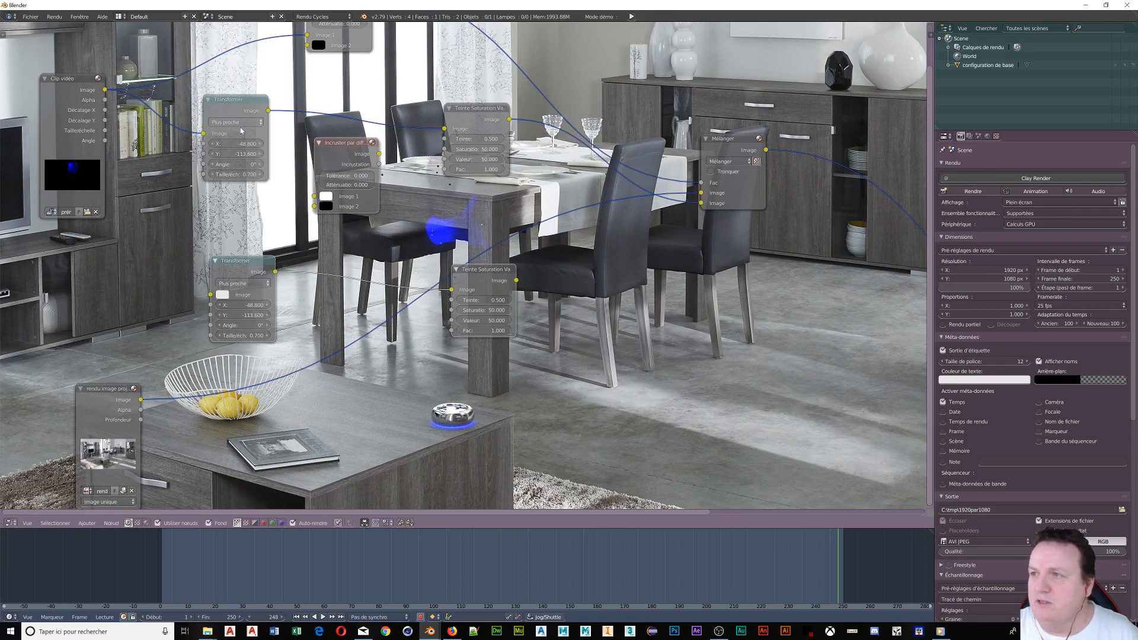
pyautogui.moveTo(241, 119); pyautogui.dragTo(201, 116)
pyautogui.click(239, 263)
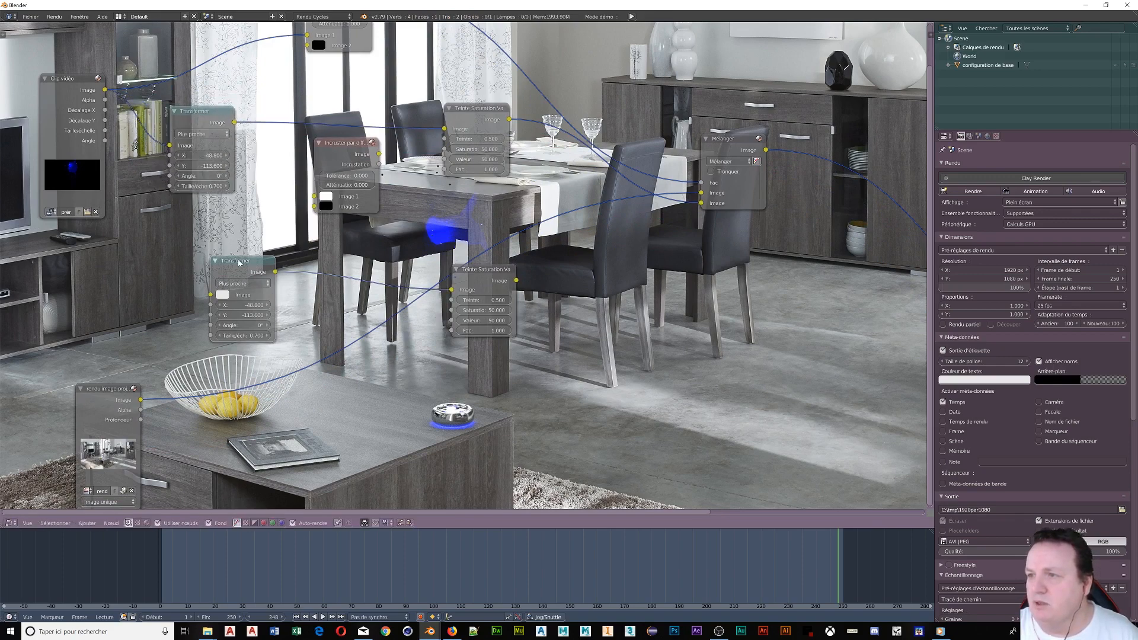
pyautogui.press('x')
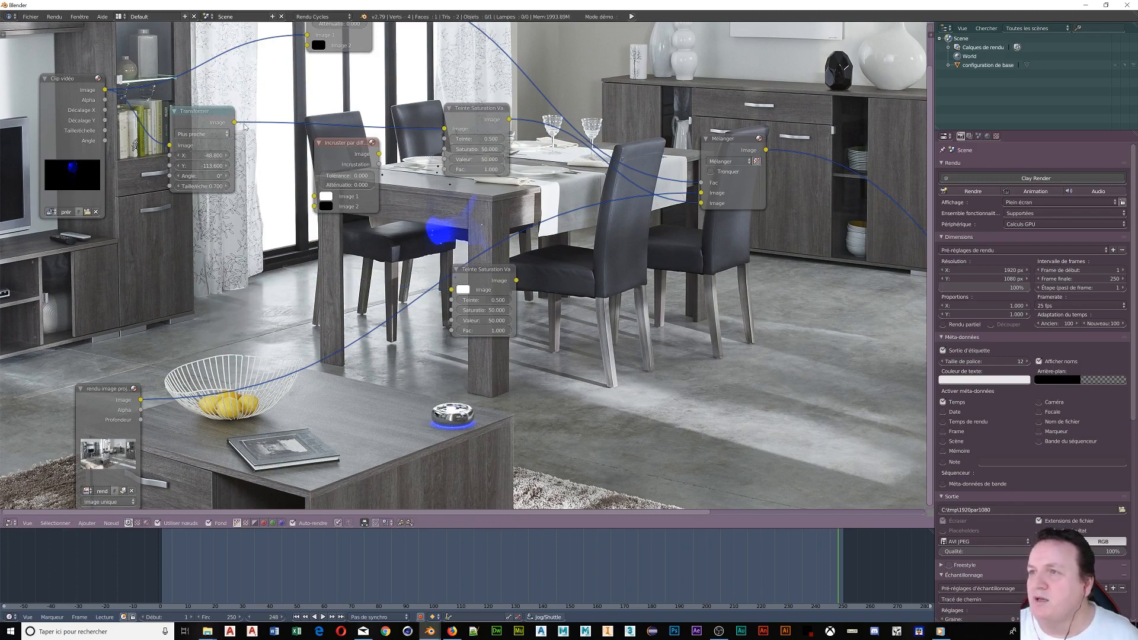
# Link the Transform output to the upper Difference Key's Image 1 in place of the Movie Clip image.
pyautogui.moveTo(266, 151); pyautogui.dragTo(259, 174, button='middle')
pyautogui.moveTo(226, 145); pyautogui.dragTo(278, 80)
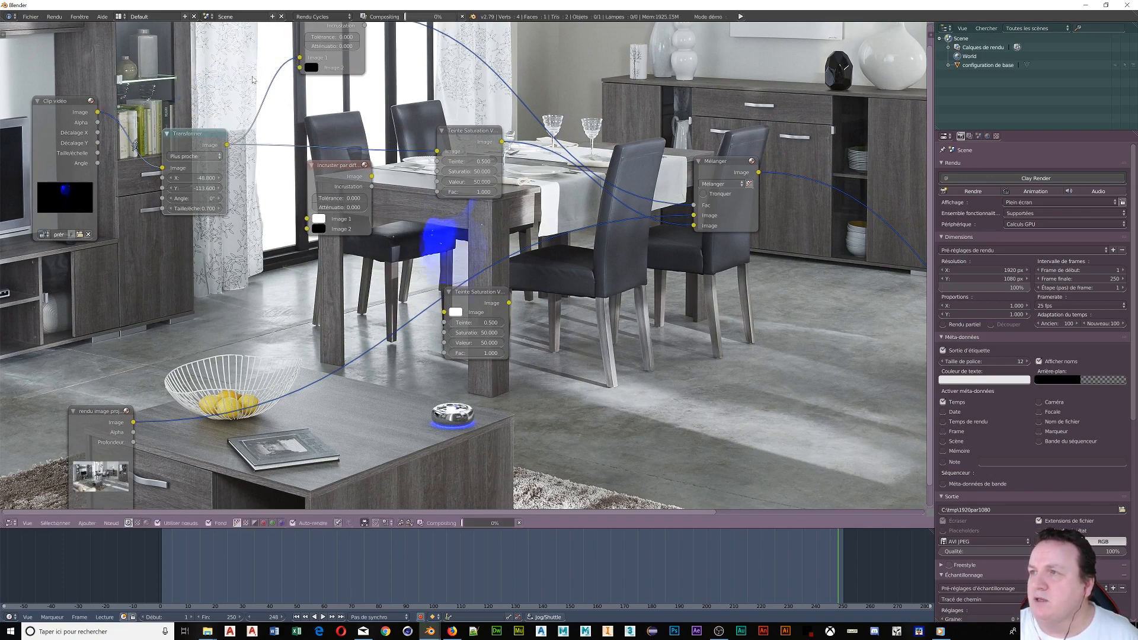
pyautogui.moveTo(493, 273); pyautogui.dragTo(562, 261, button='middle')
pyautogui.moveTo(334, 279); pyautogui.dragTo(309, 282, button='middle')
pyautogui.moveTo(444, 251); pyautogui.dragTo(392, 283, button='middle')
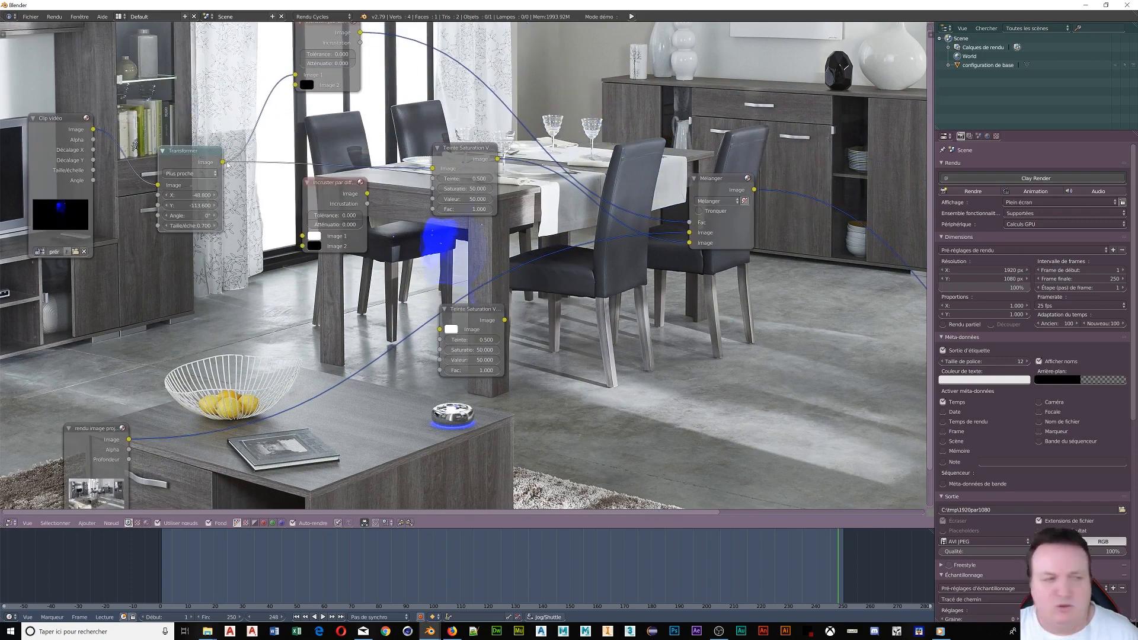
# Link the Transform output to the lower Difference Key's Image 1, preview that key and set its Tolerance to 0.218.
pyautogui.moveTo(223, 162); pyautogui.dragTo(302, 236)
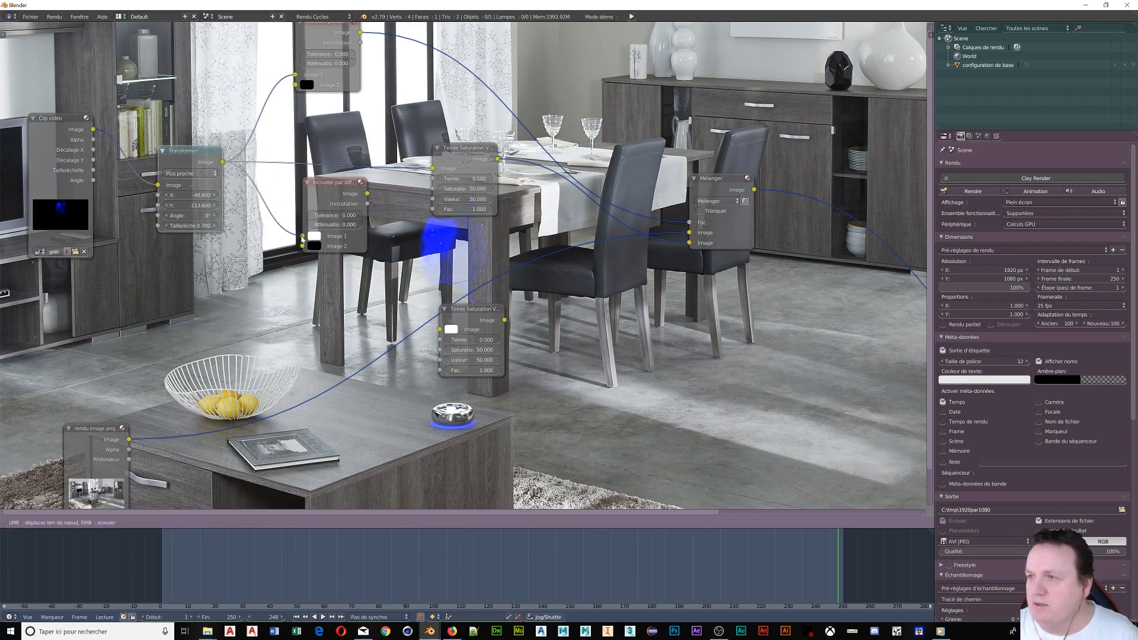
pyautogui.keyDown('ctrl'); pyautogui.keyDown('shift'); pyautogui.click(338, 195); pyautogui.keyUp('shift'); pyautogui.keyUp('ctrl')
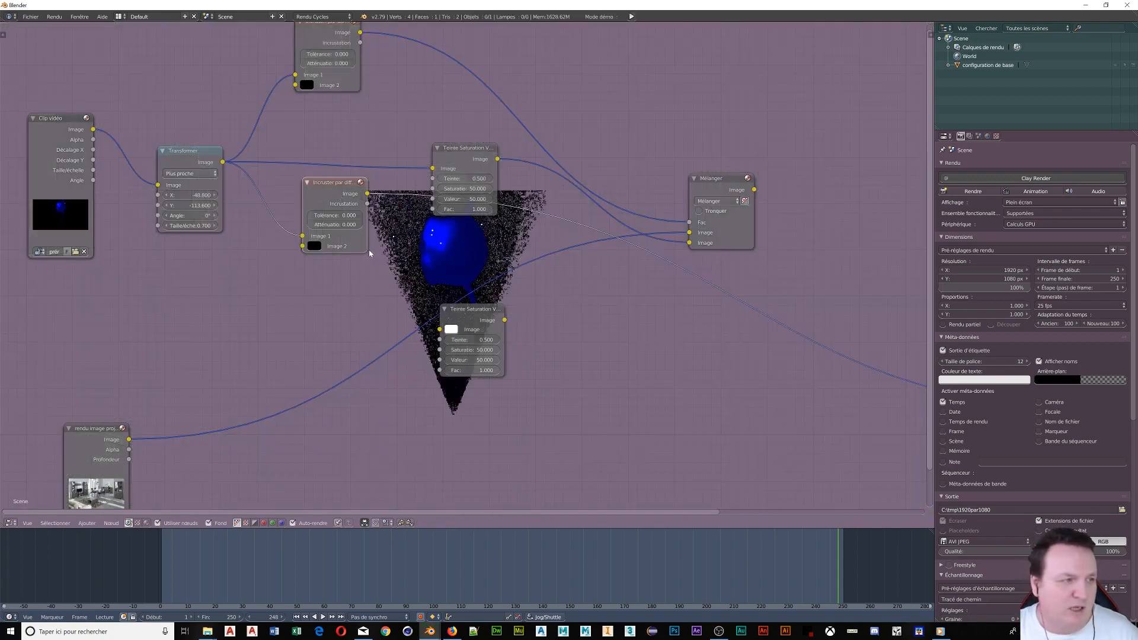
pyautogui.click(331, 213)
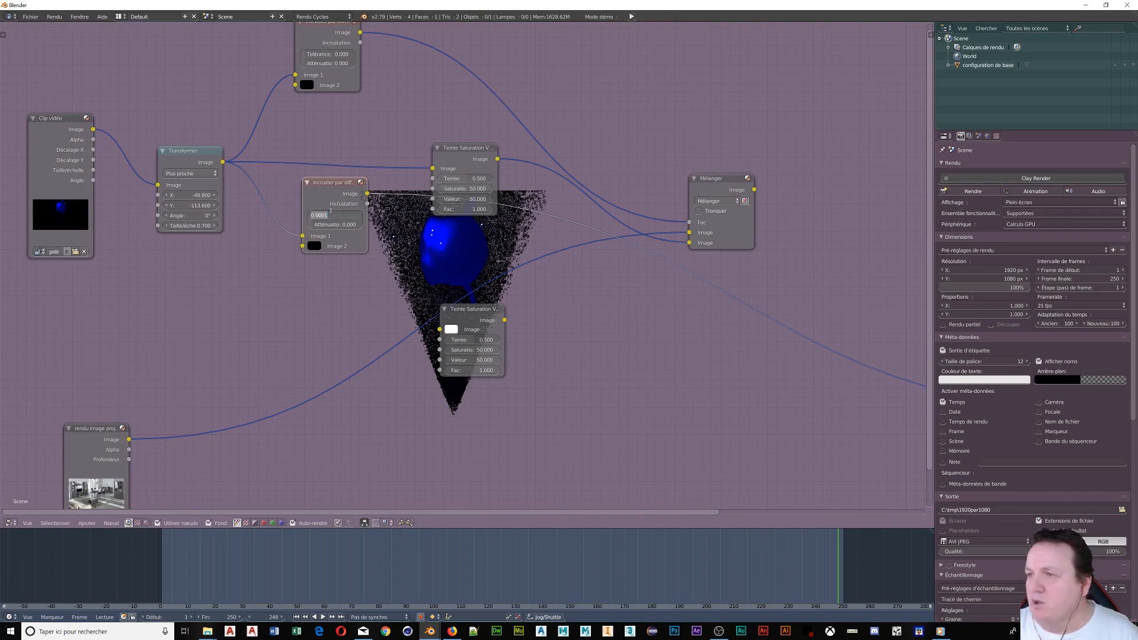
pyautogui.write('0')
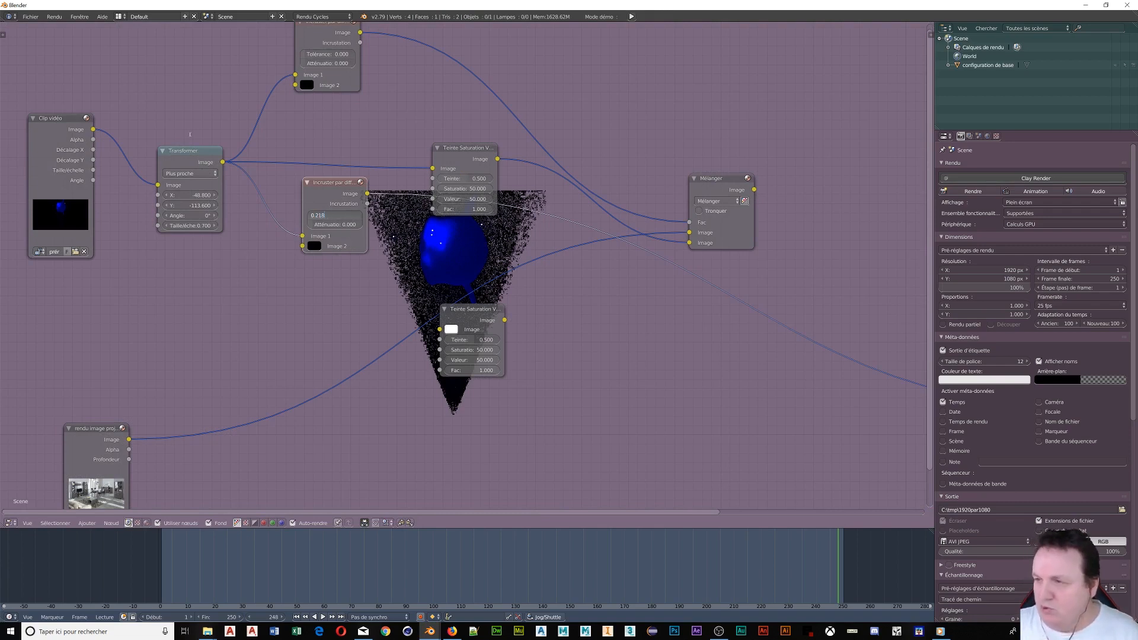
pyautogui.write('.218')
pyautogui.press('Return')
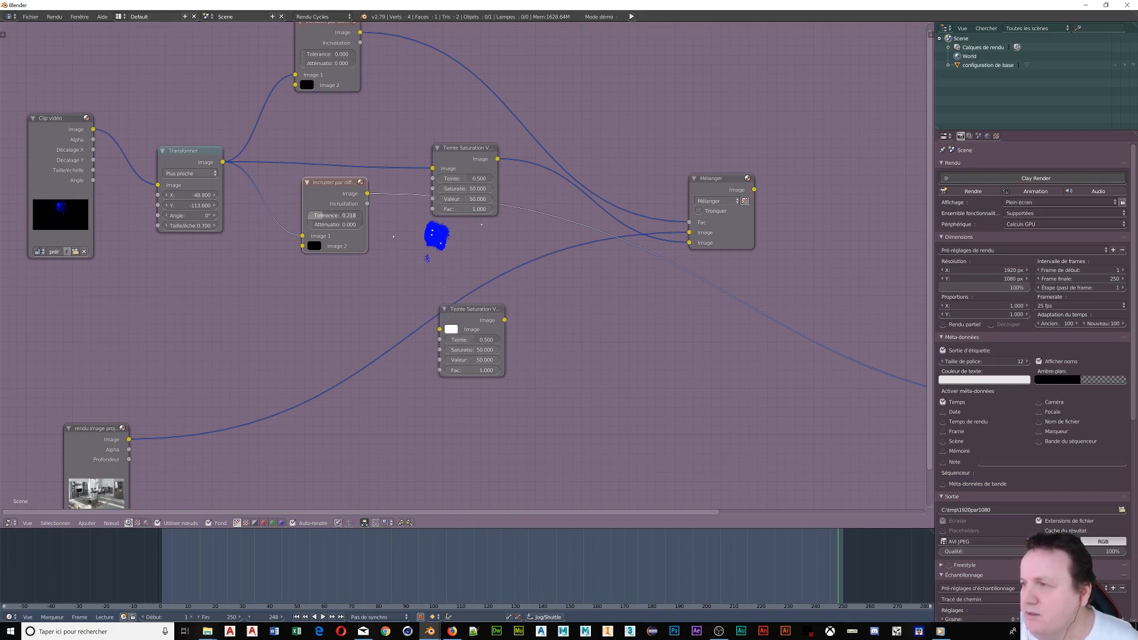
# Try Tolerance values of 0.248 and 0.100 on the lower Difference Key, and restore it to 0.218.
pyautogui.moveTo(323, 215); pyautogui.dragTo(314, 228)
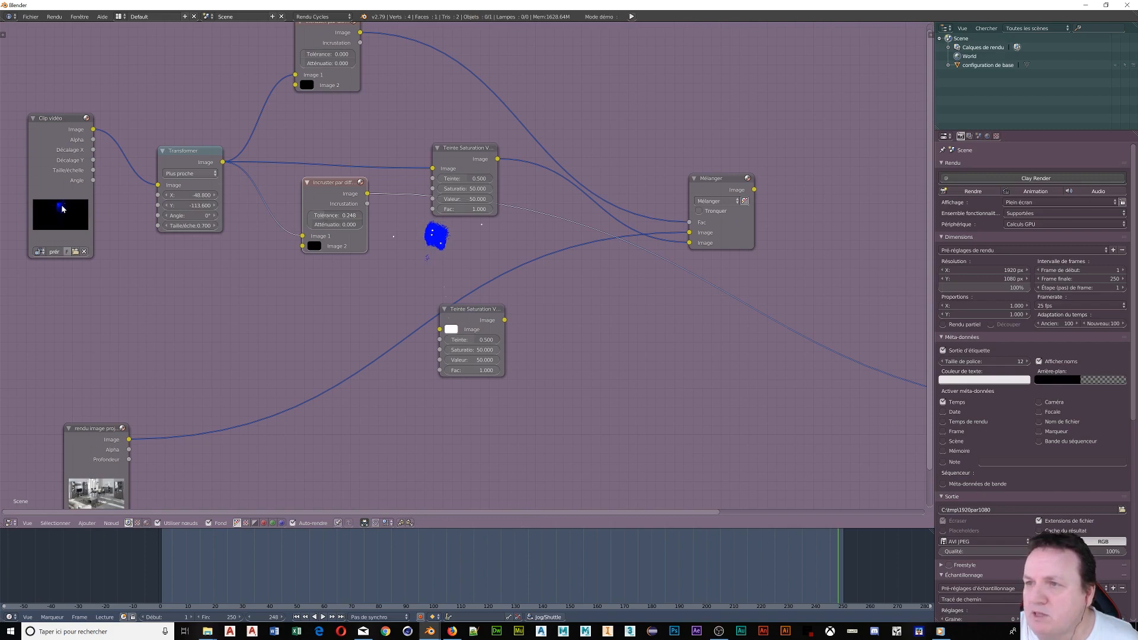
pyautogui.moveTo(325, 217)
pyautogui.mouseDown()
pyautogui.moveTo(353, 217)
pyautogui.moveTo(304, 217)
pyautogui.moveTo(313, 215)
pyautogui.mouseUp()
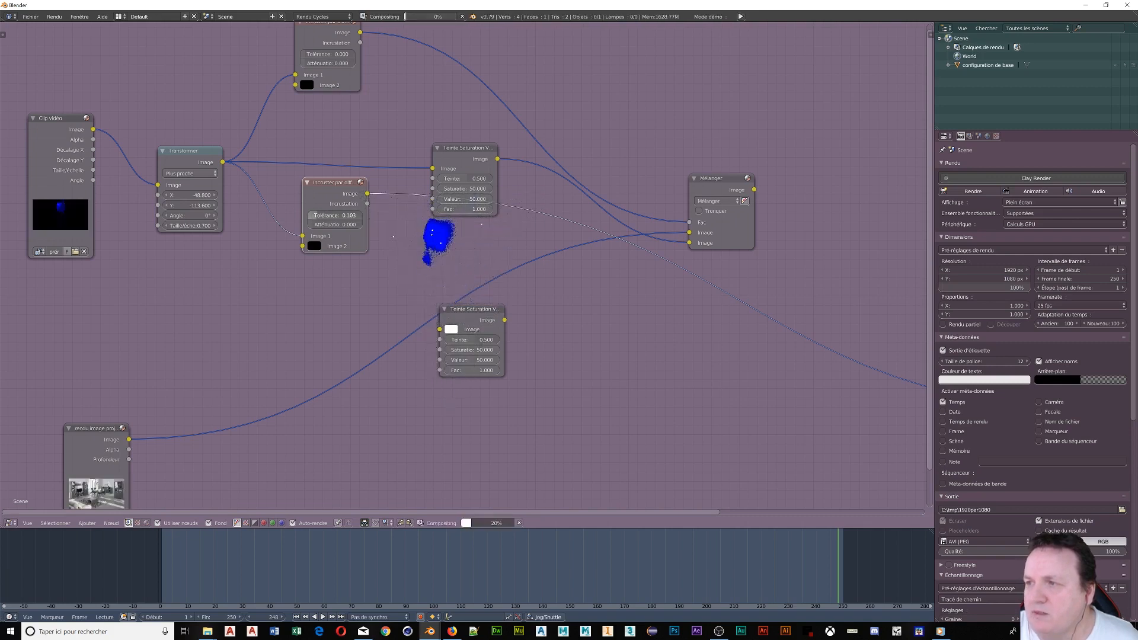
pyautogui.click(322, 217)
pyautogui.write('0')
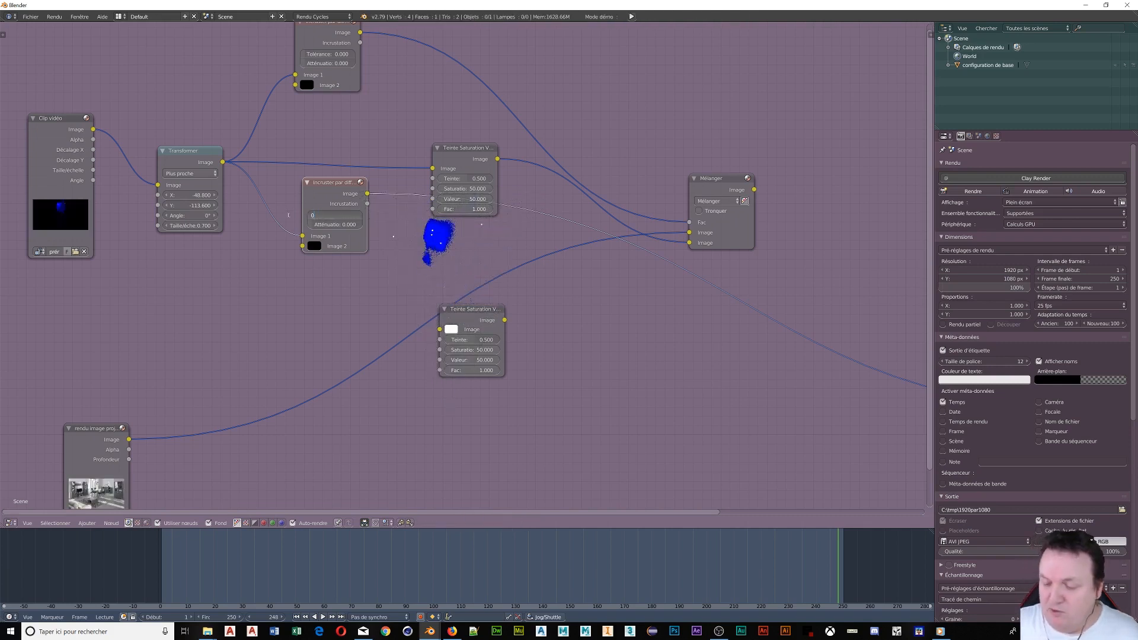
pyautogui.write('.218')
pyautogui.press('Return')
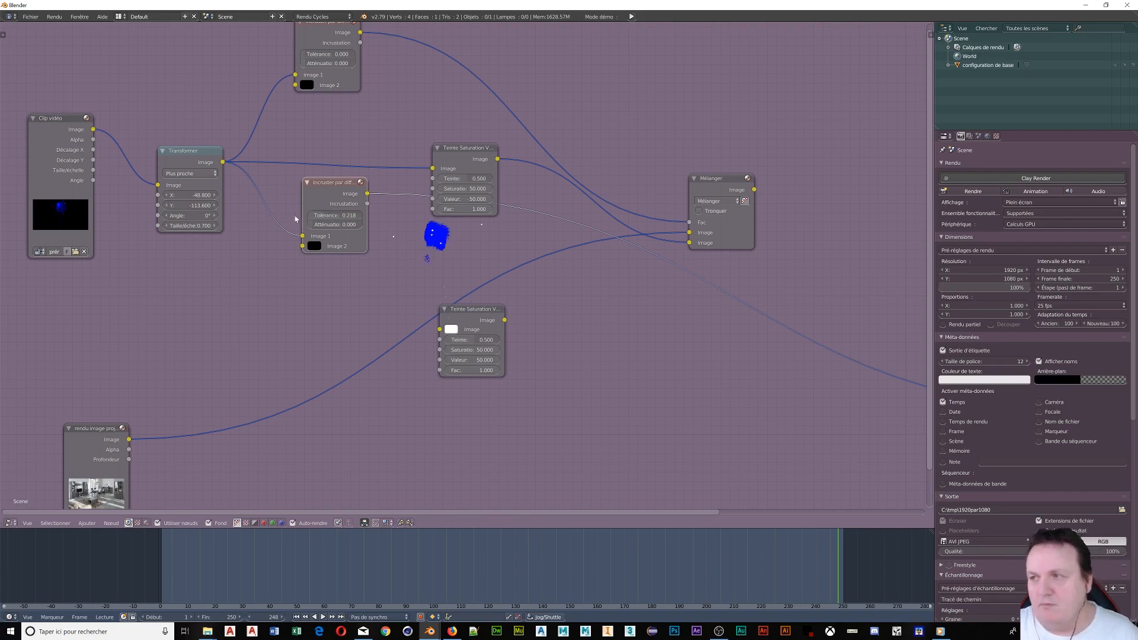
# Try out a Falloff of about 0.285 on the lower Difference Key, adjusting it slightly downward.
pyautogui.click(338, 225)
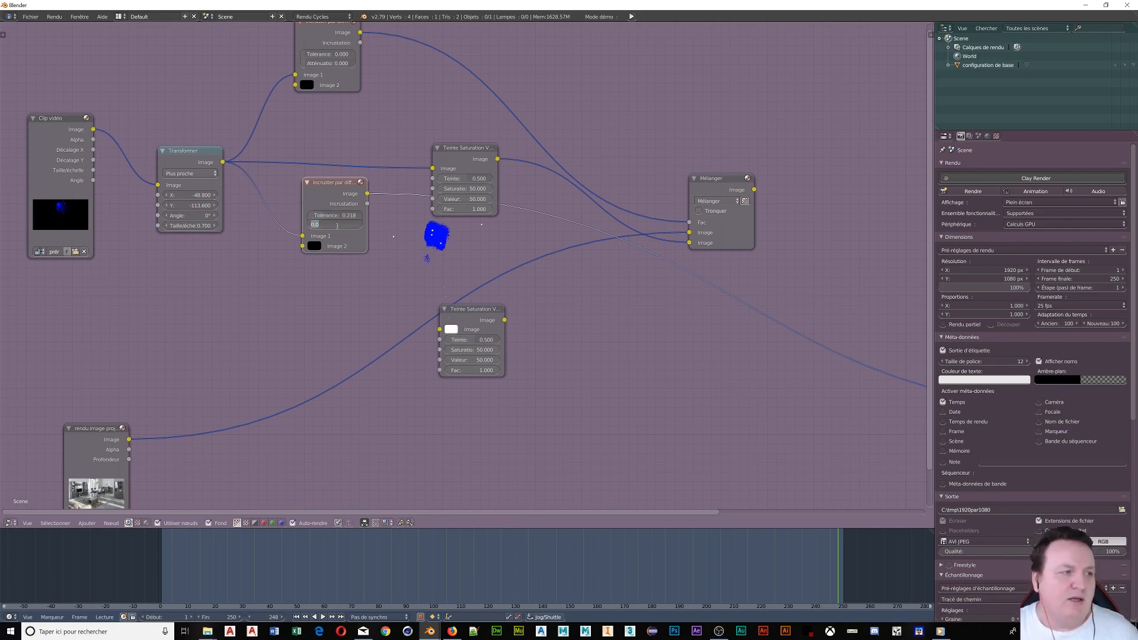
pyautogui.press('Return')
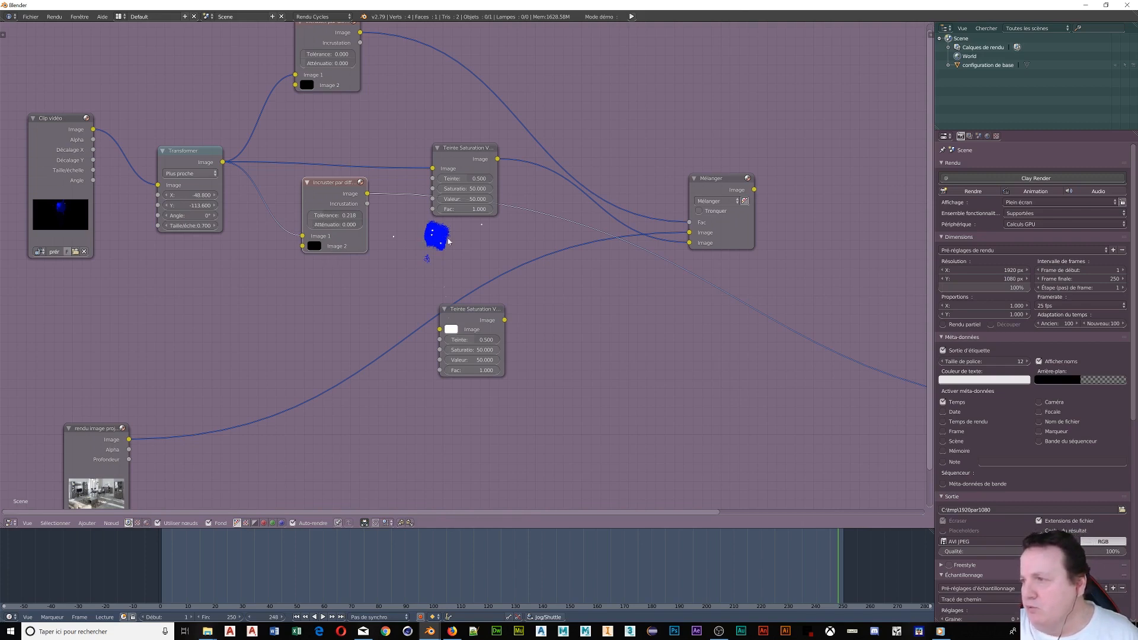
pyautogui.scroll(1, 447, 242)
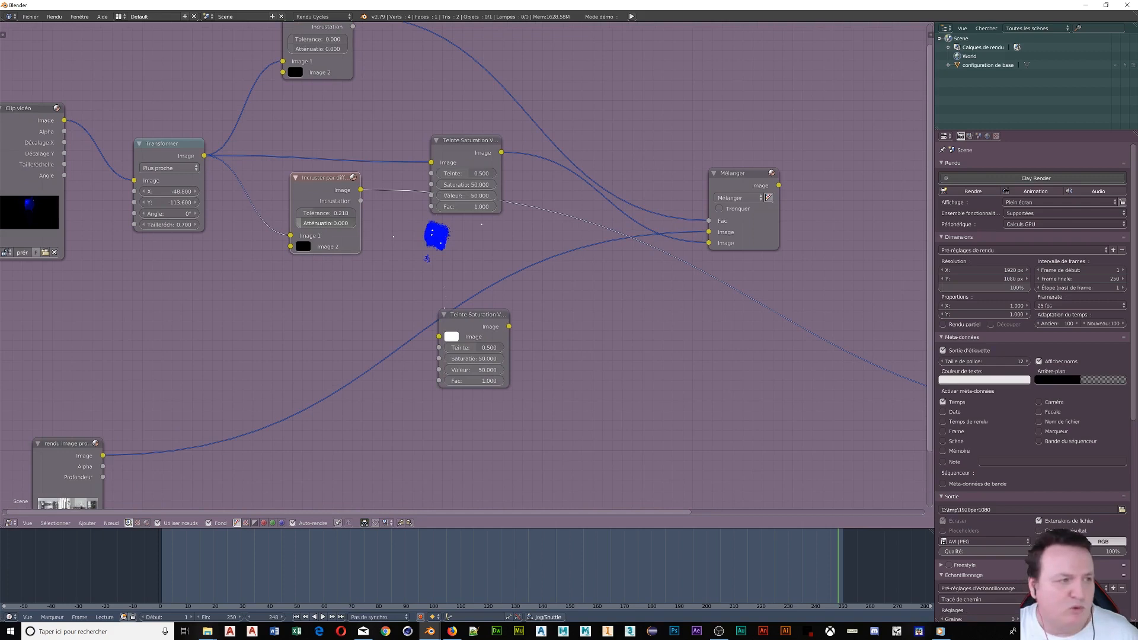
pyautogui.click(317, 224)
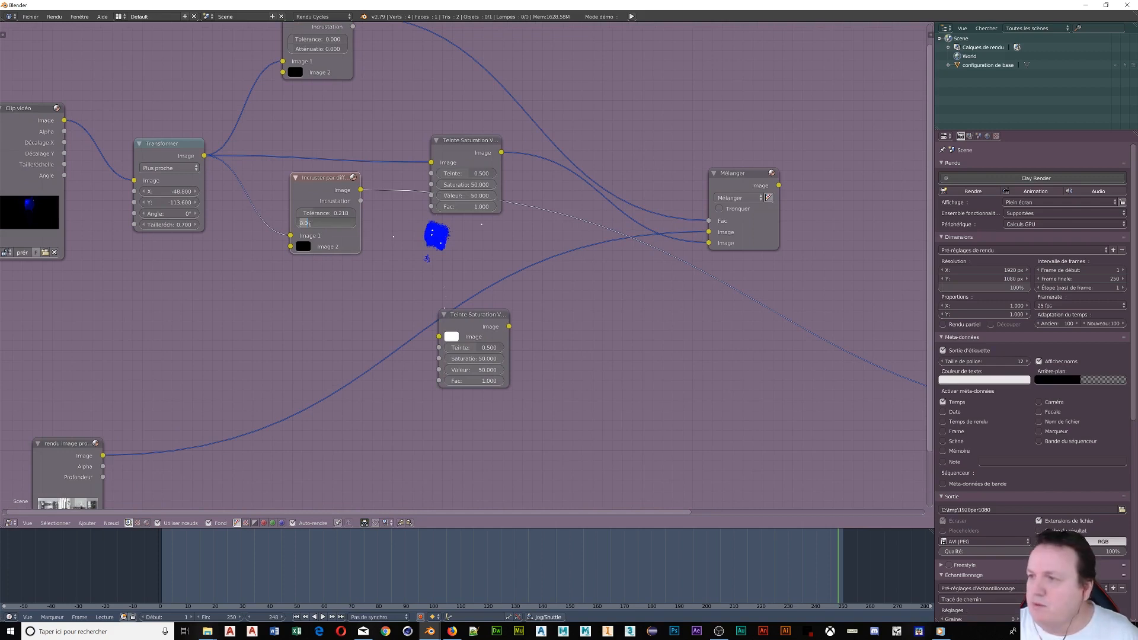
pyautogui.write('0.0')
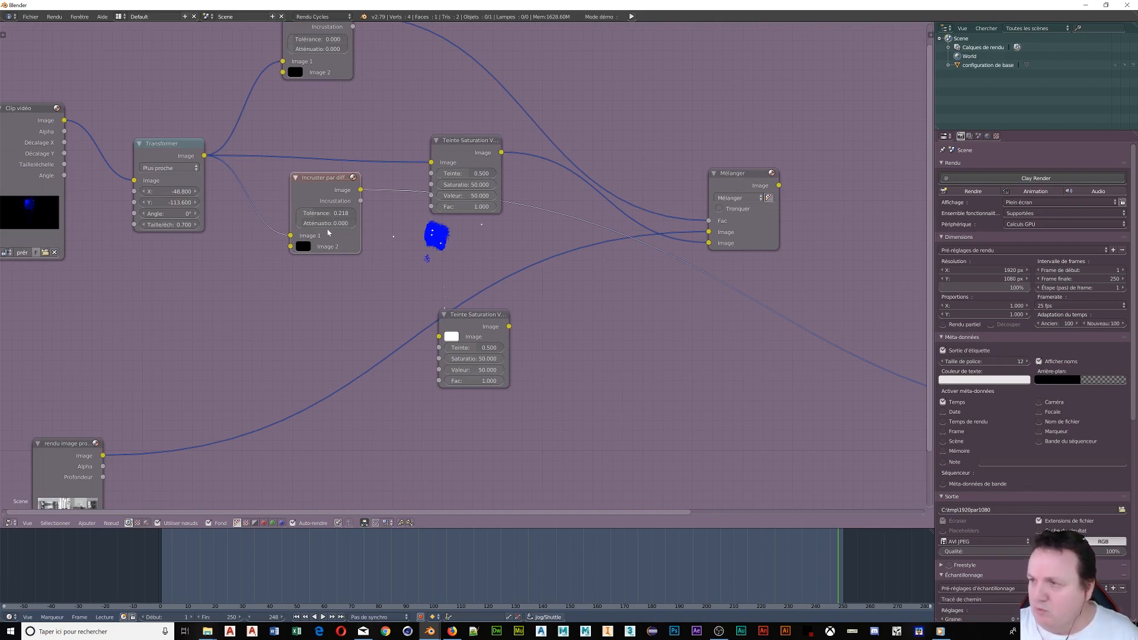
pyautogui.write('12')
pyautogui.press('Return')
pyautogui.moveTo(317, 224); pyautogui.dragTo(342, 223)
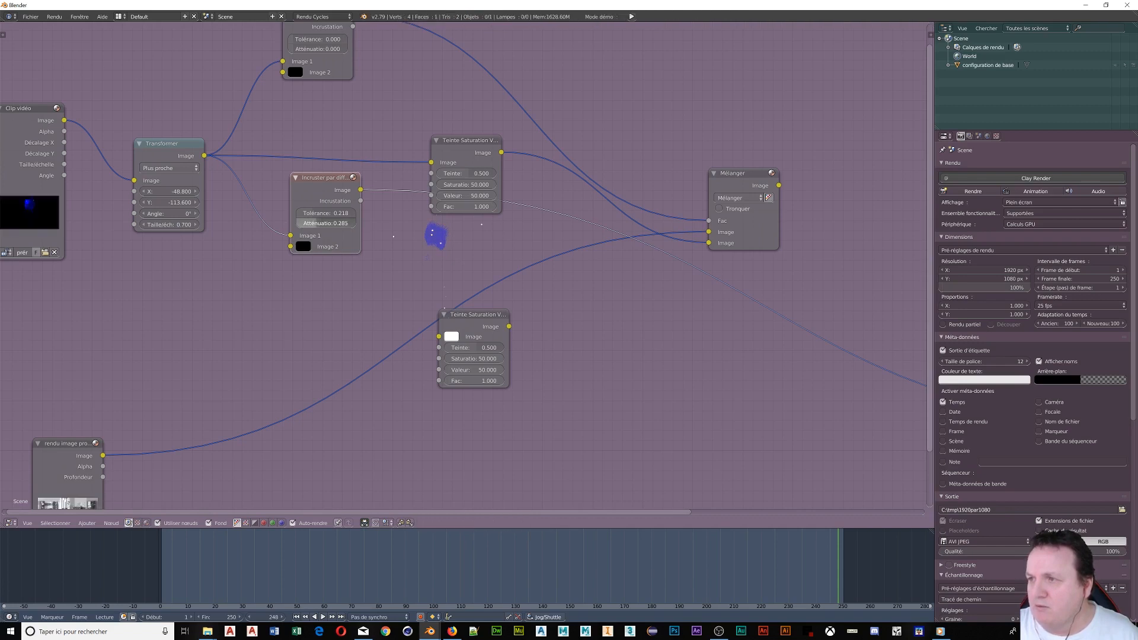
pyautogui.moveTo(342, 223); pyautogui.dragTo(335, 224)
# Set the lower Difference Key's Falloff to 0.315.
pyautogui.click(312, 223)
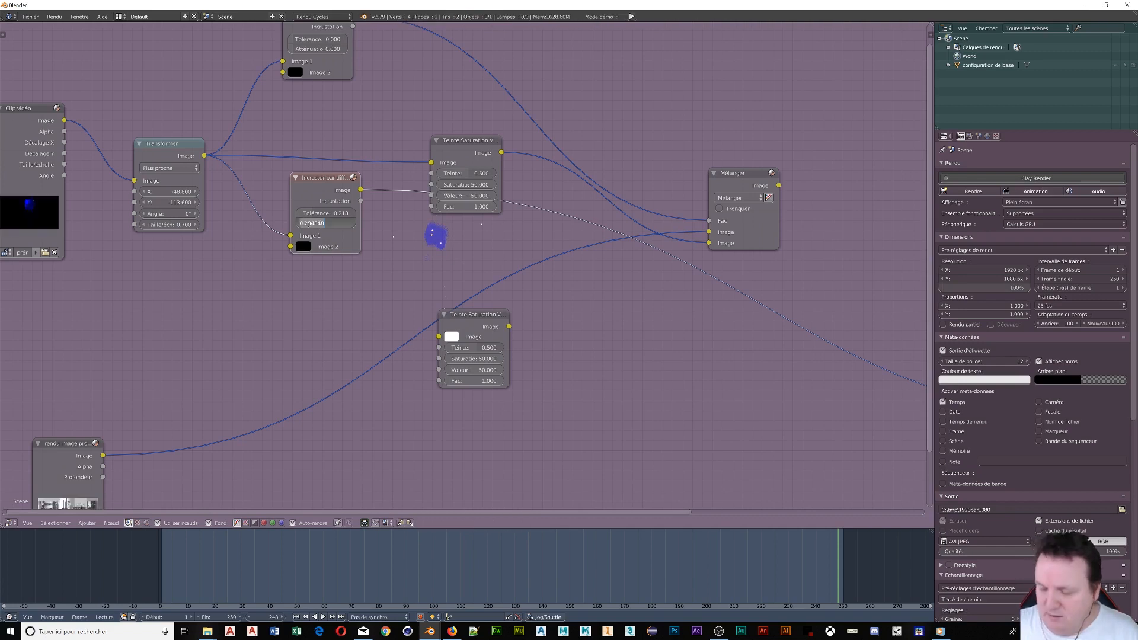
pyautogui.write('0.')
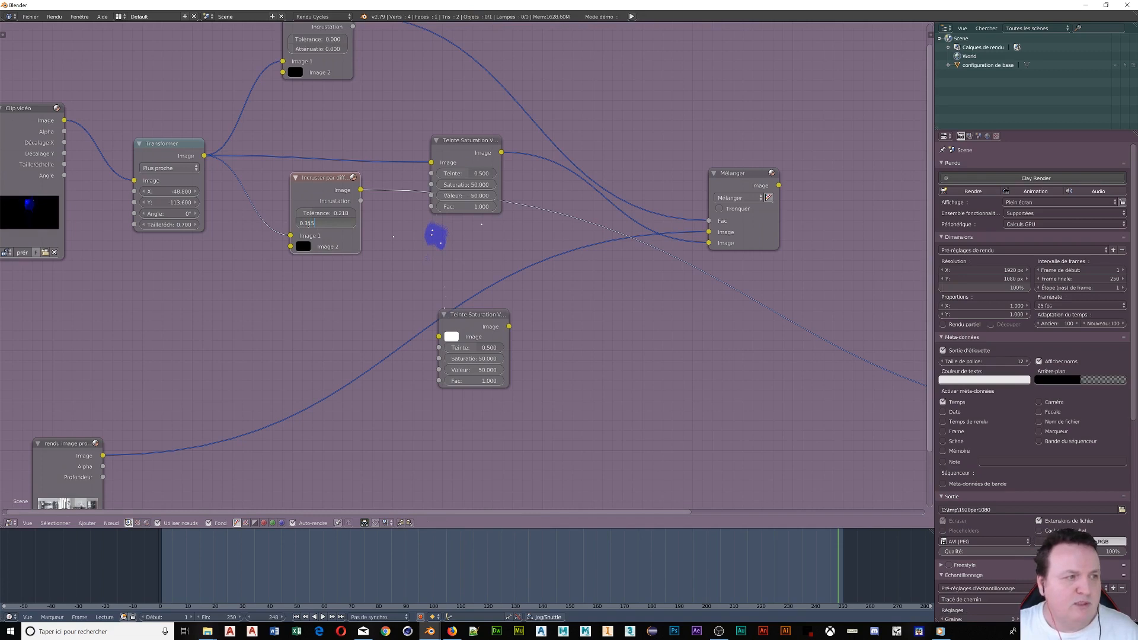
pyautogui.write('315')
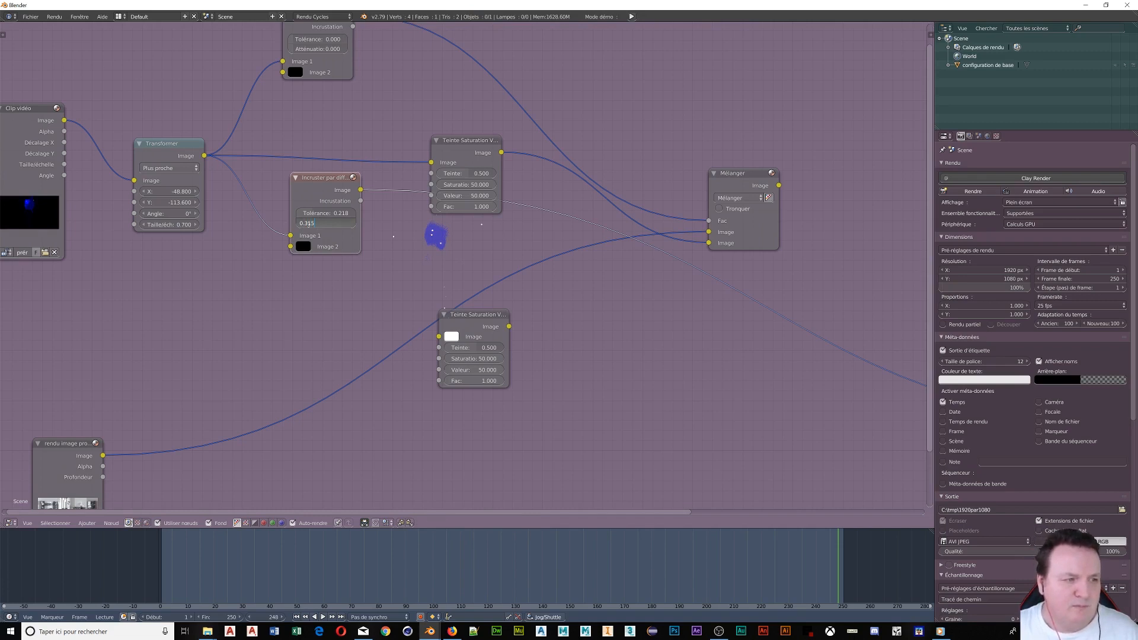
pyautogui.press('Return')
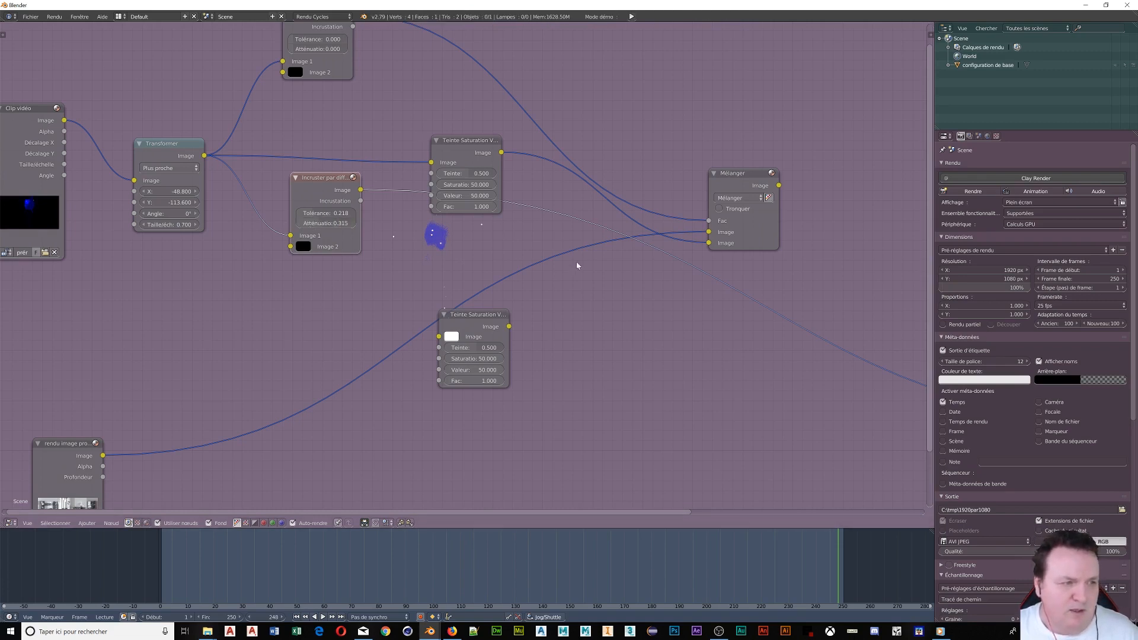
# Move the lower Difference Key down and left, link its Image output to the lower Hue Saturation Value node, and preview that node.
pyautogui.moveTo(394, 206); pyautogui.dragTo(372, 150, button='middle')
pyautogui.moveTo(308, 131); pyautogui.dragTo(255, 197)
pyautogui.moveTo(433, 260); pyautogui.dragTo(685, 176)
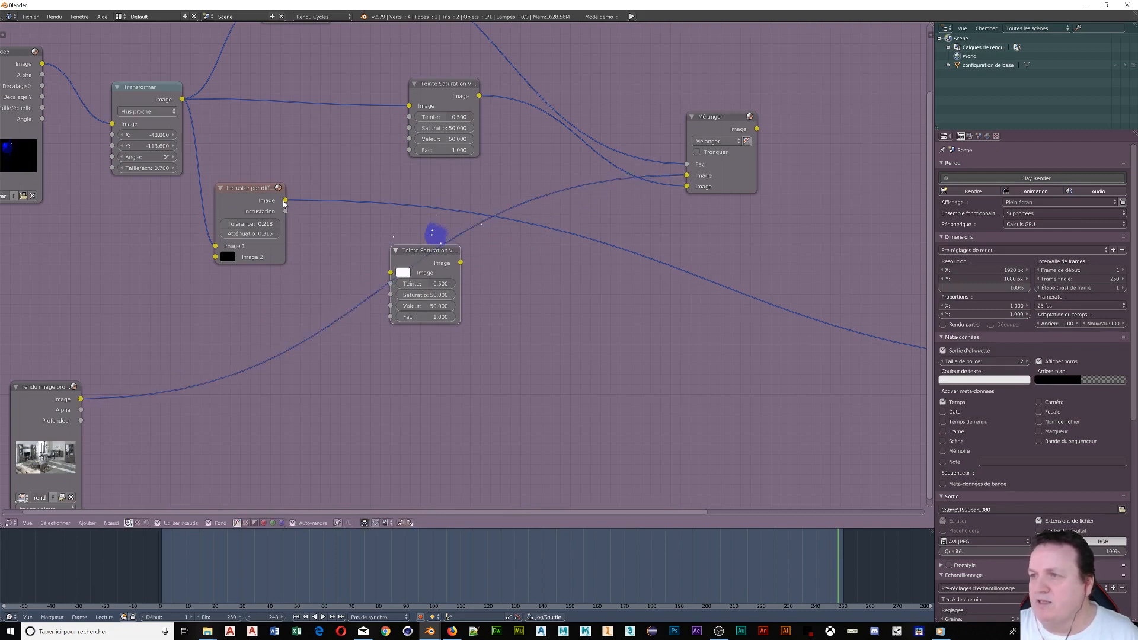
pyautogui.moveTo(285, 203); pyautogui.dragTo(393, 278)
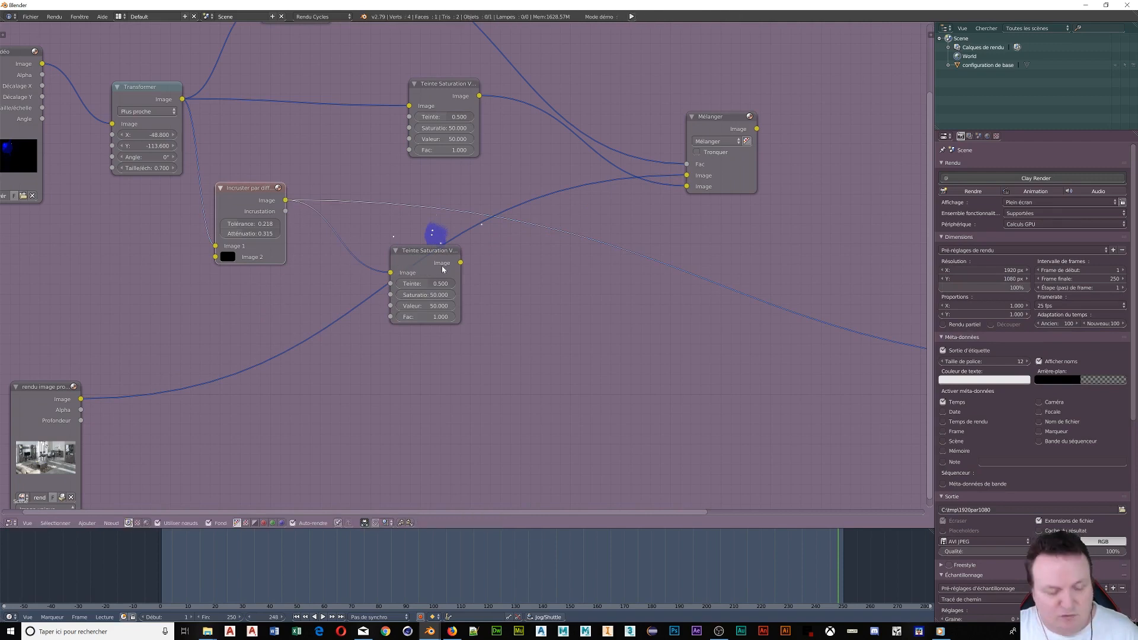
pyautogui.keyDown('ctrl'); pyautogui.keyDown('shift'); pyautogui.click(442, 269); pyautogui.keyUp('shift'); pyautogui.keyUp('ctrl')
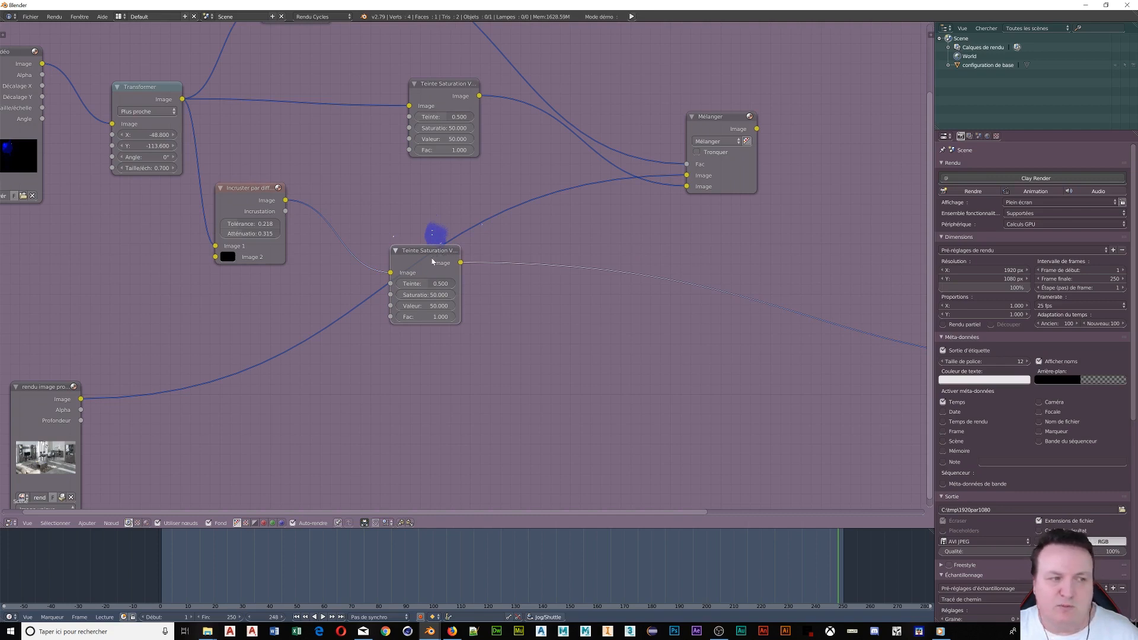
# Set Hue to 0.518 on the lower Hue Saturation Value node.
pyautogui.click(432, 284)
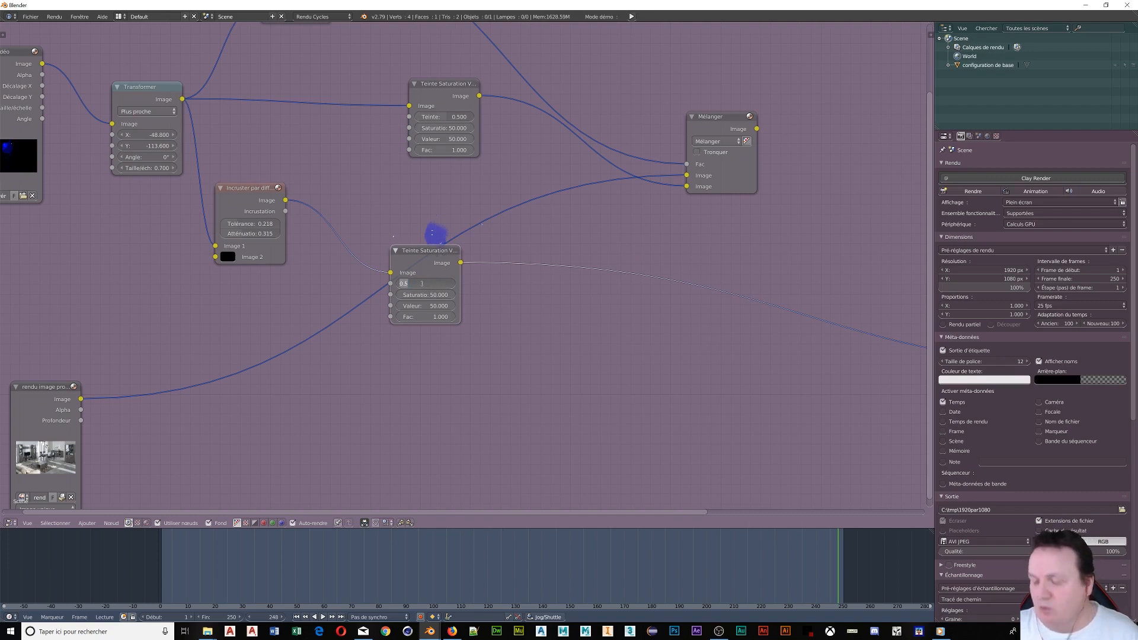
pyautogui.write('0')
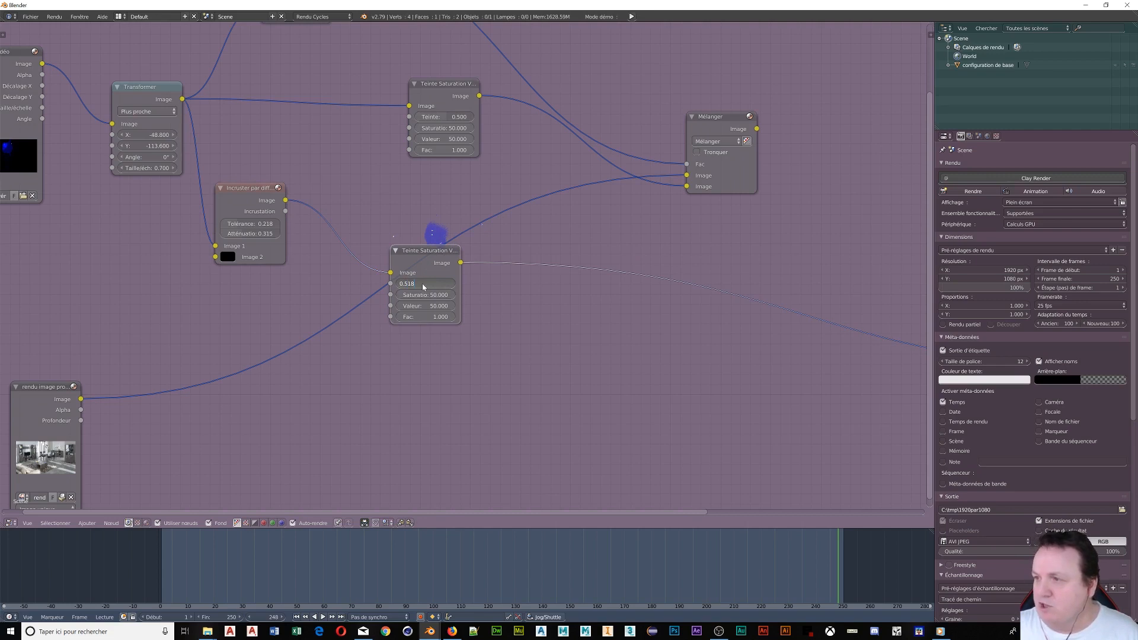
pyautogui.write('.518')
pyautogui.press('Return')
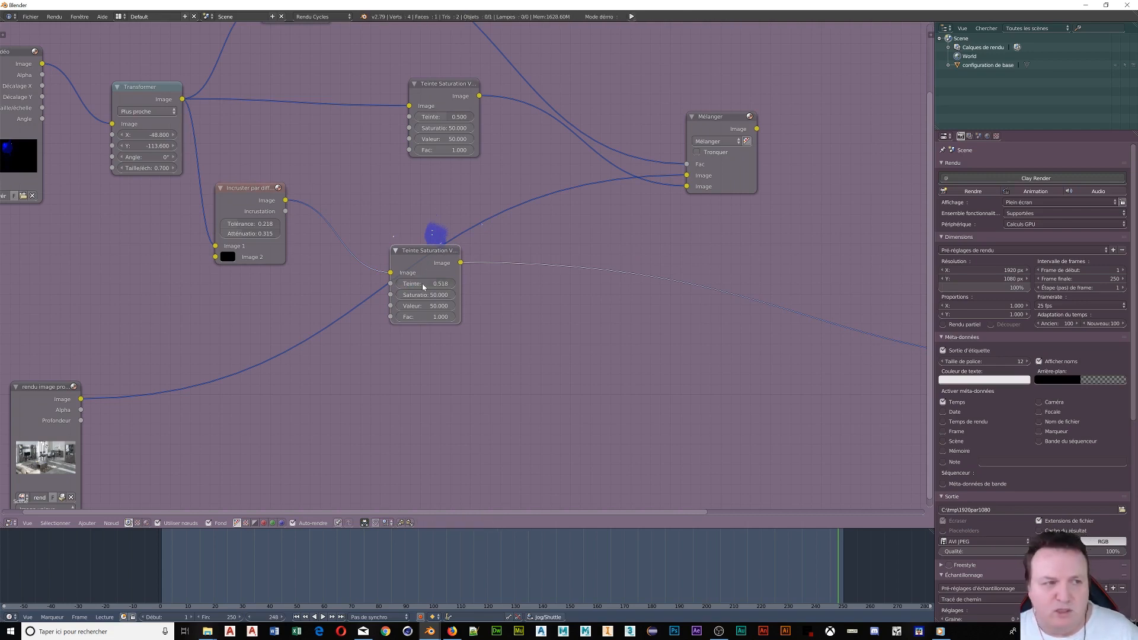
pyautogui.click(423, 285)
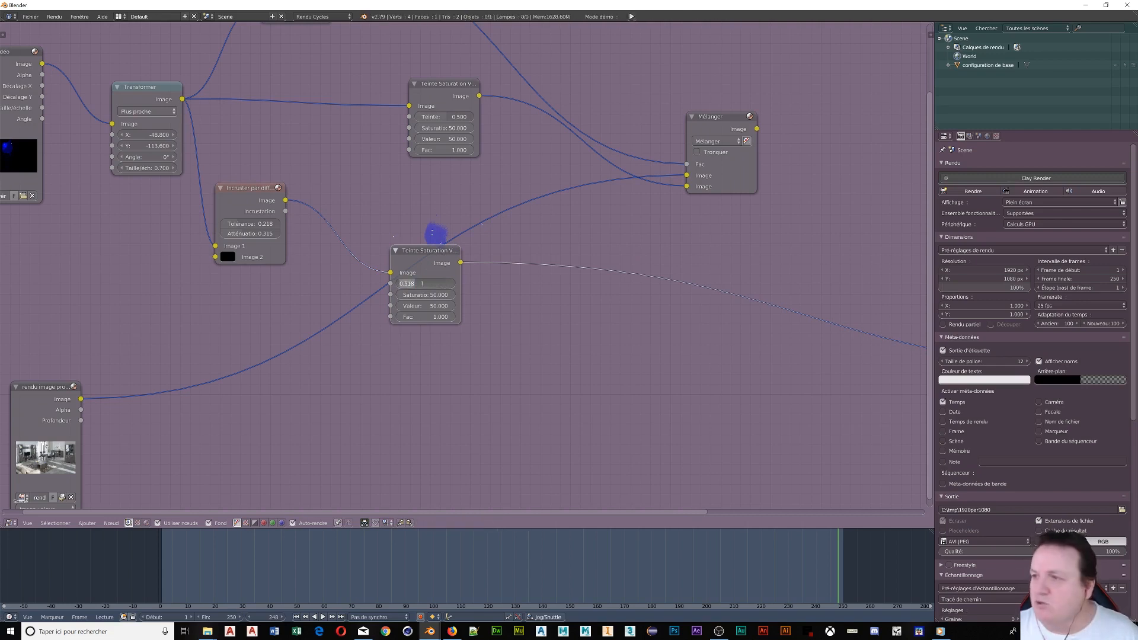
# Set Saturation to 0.982 and Value to 150 on the lower Hue Saturation Value node.
pyautogui.click(432, 295)
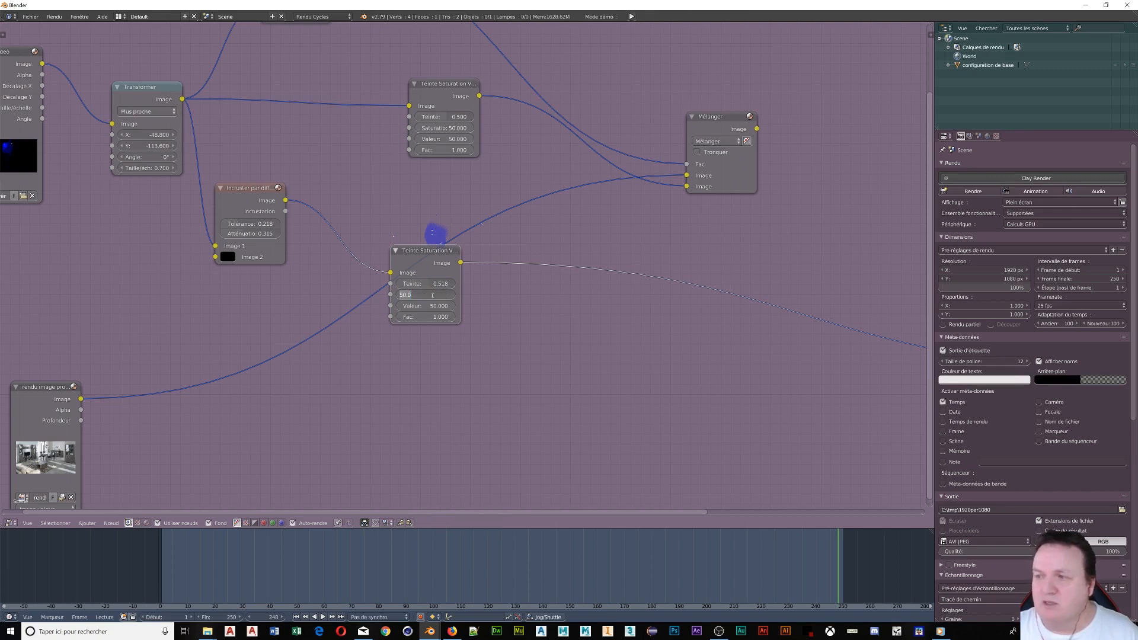
pyautogui.press('BackSpace')
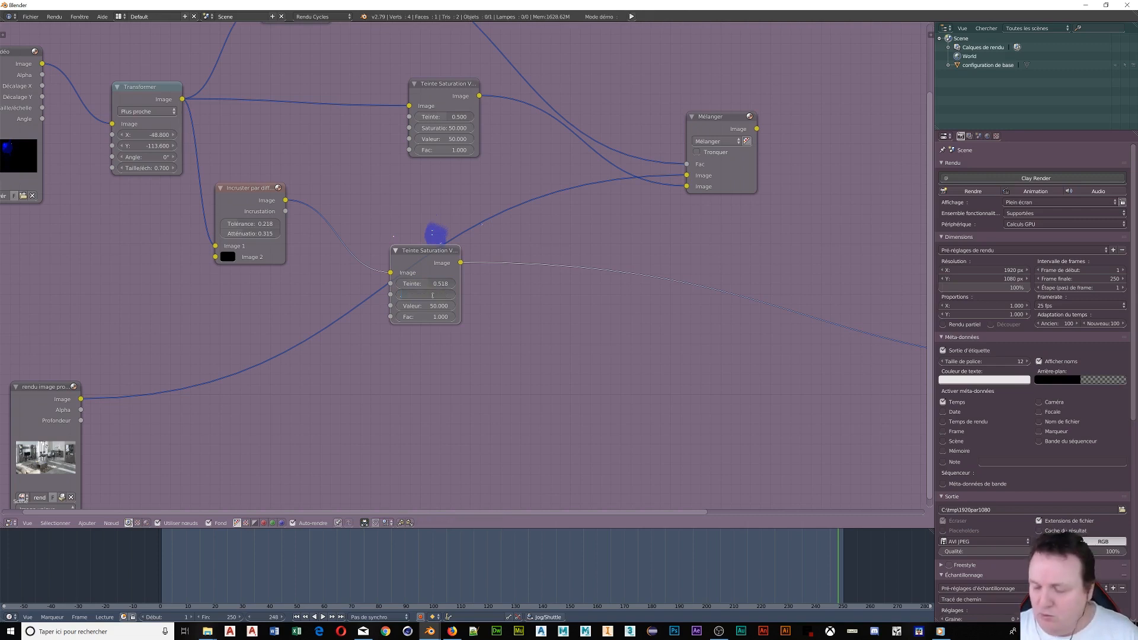
pyautogui.press('Return')
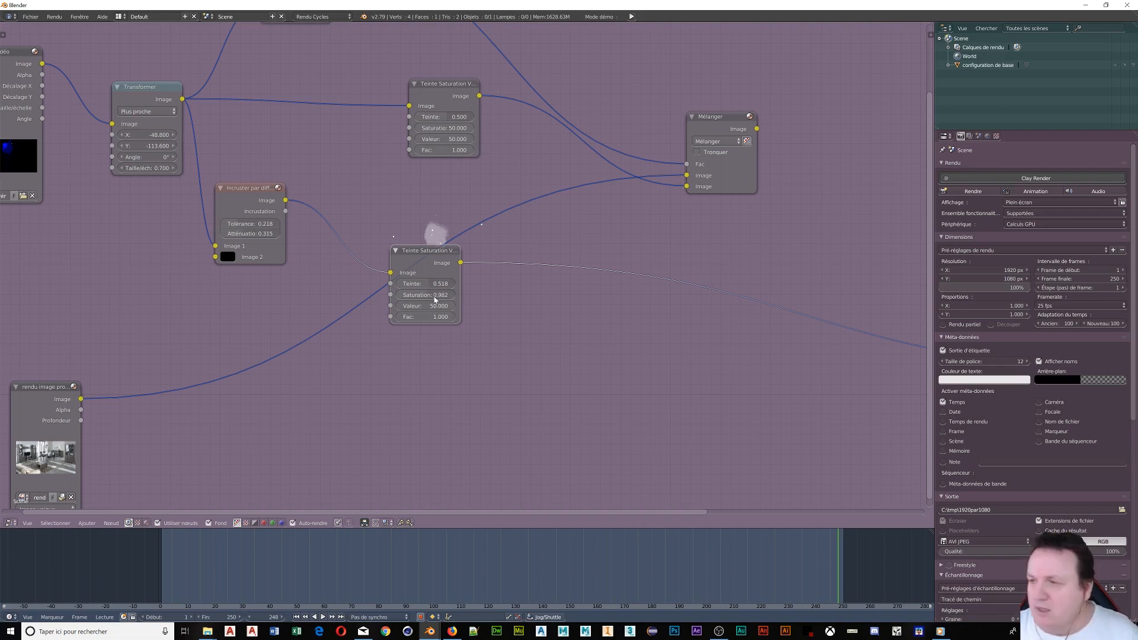
pyautogui.click(430, 306)
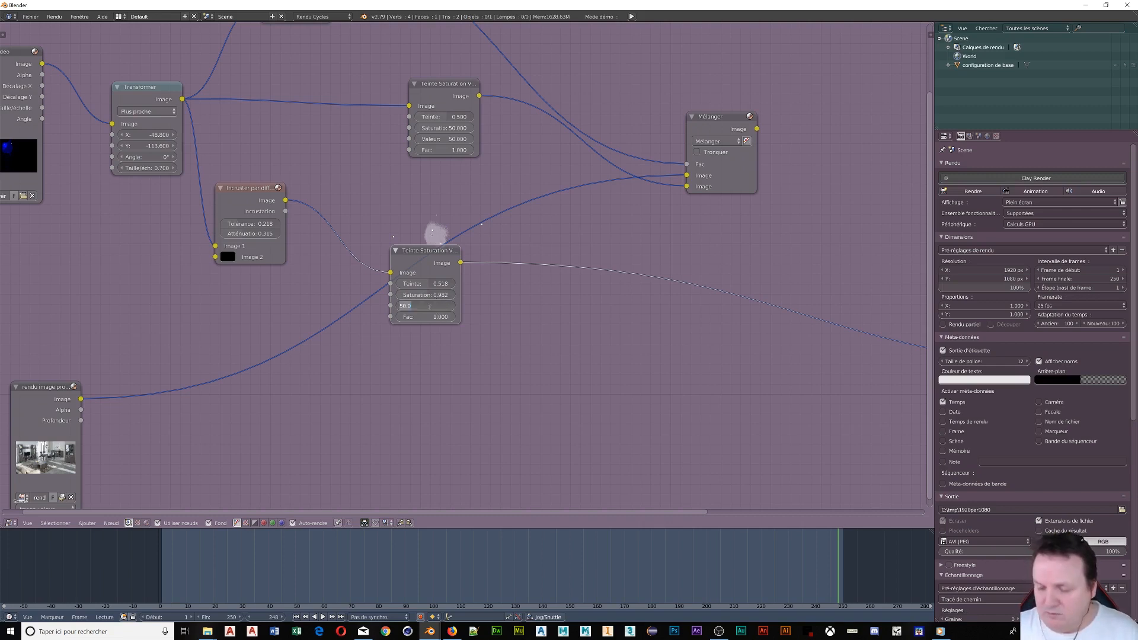
pyautogui.write('150')
pyautogui.press('Return')
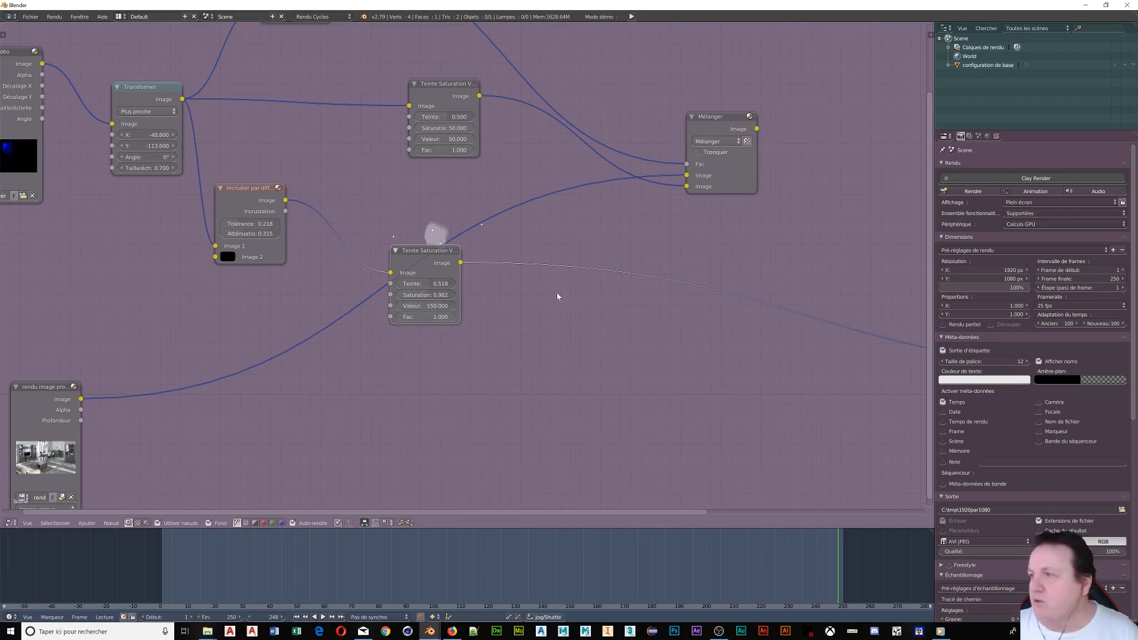
# Change the Mix node's blend type to Screen and preview its output over the backdrop.
pyautogui.moveTo(616, 246); pyautogui.dragTo(519, 270, button='middle')
pyautogui.moveTo(418, 189); pyautogui.dragTo(438, 223, button='middle')
pyautogui.click(630, 200)
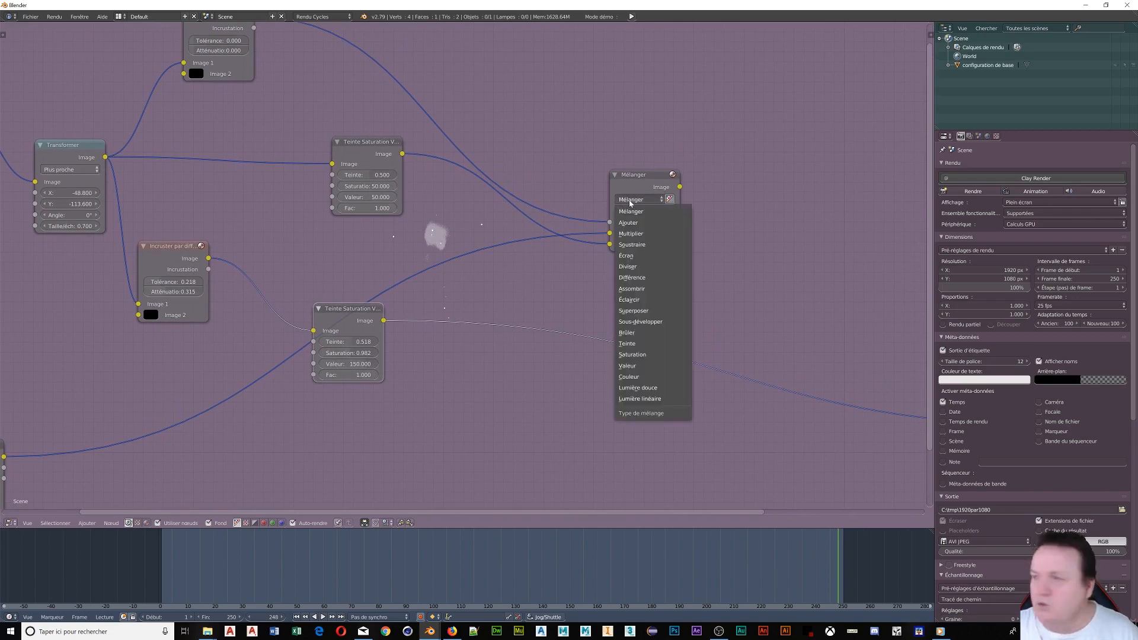
pyautogui.click(633, 259)
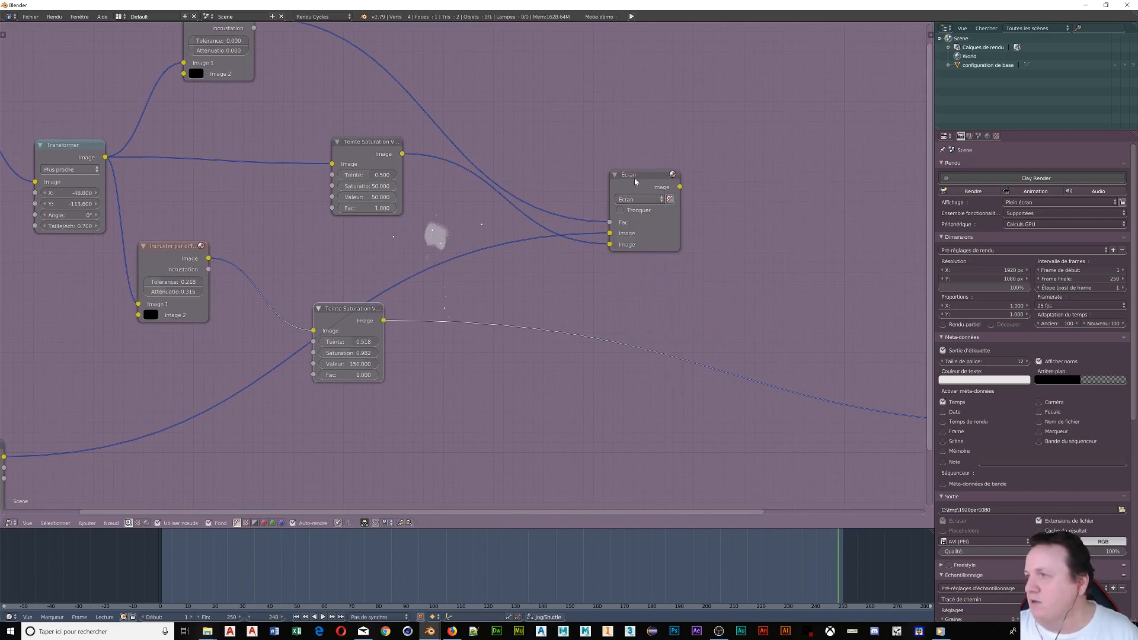
pyautogui.click(635, 197)
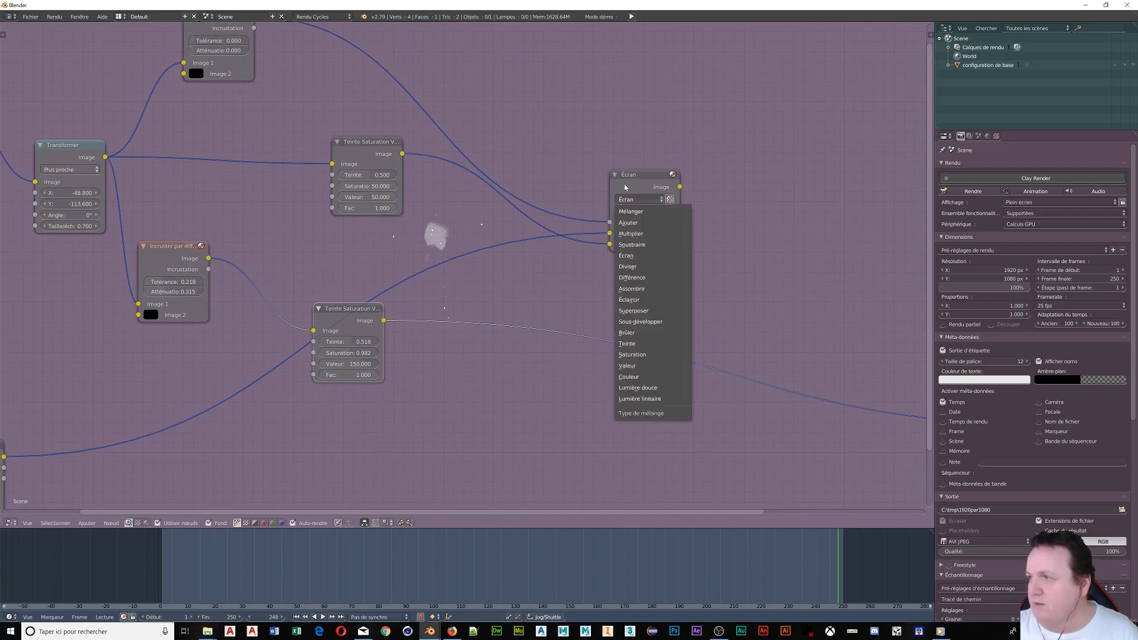
pyautogui.keyDown('ctrl'); pyautogui.keyDown('shift'); pyautogui.click(625, 187); pyautogui.keyUp('shift'); pyautogui.keyUp('ctrl')
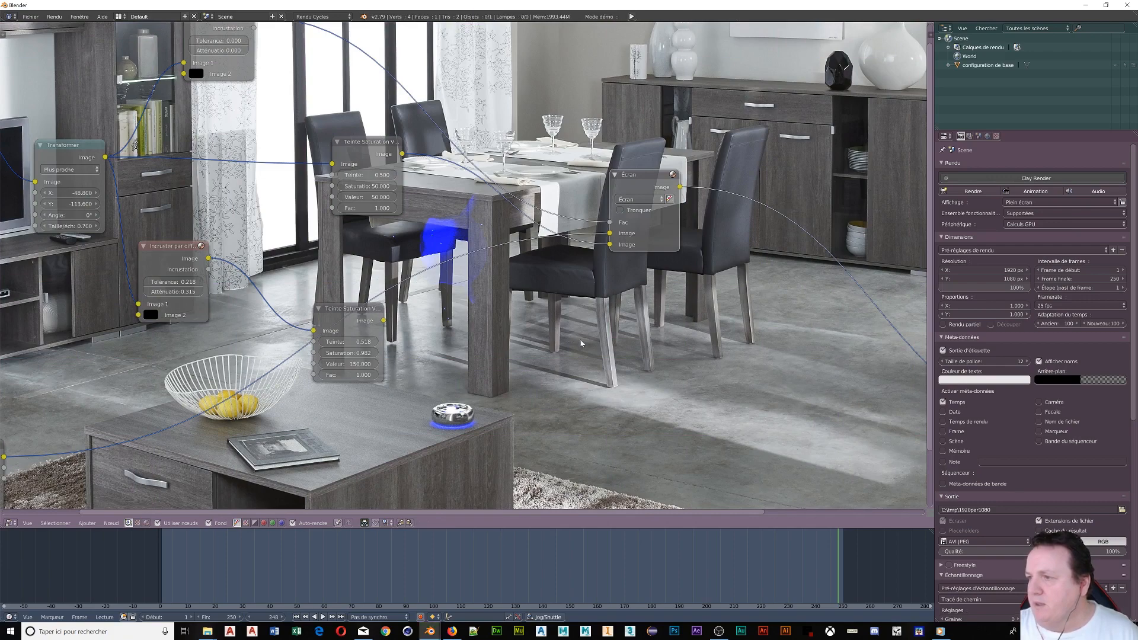
# Duplicate the Screen Mix node below the original and link the lower Hue Saturation Value node's Image output to its first Image input.
pyautogui.moveTo(624, 240); pyautogui.dragTo(596, 155, button='middle')
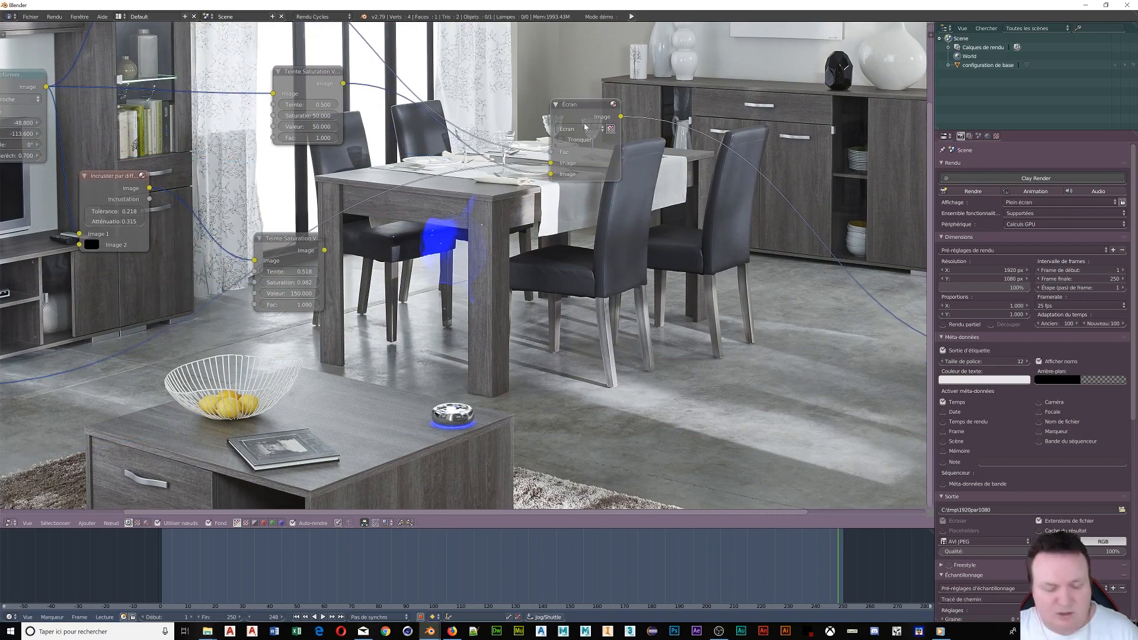
pyautogui.hotkey('shift', 'd')
pyautogui.click(573, 225)
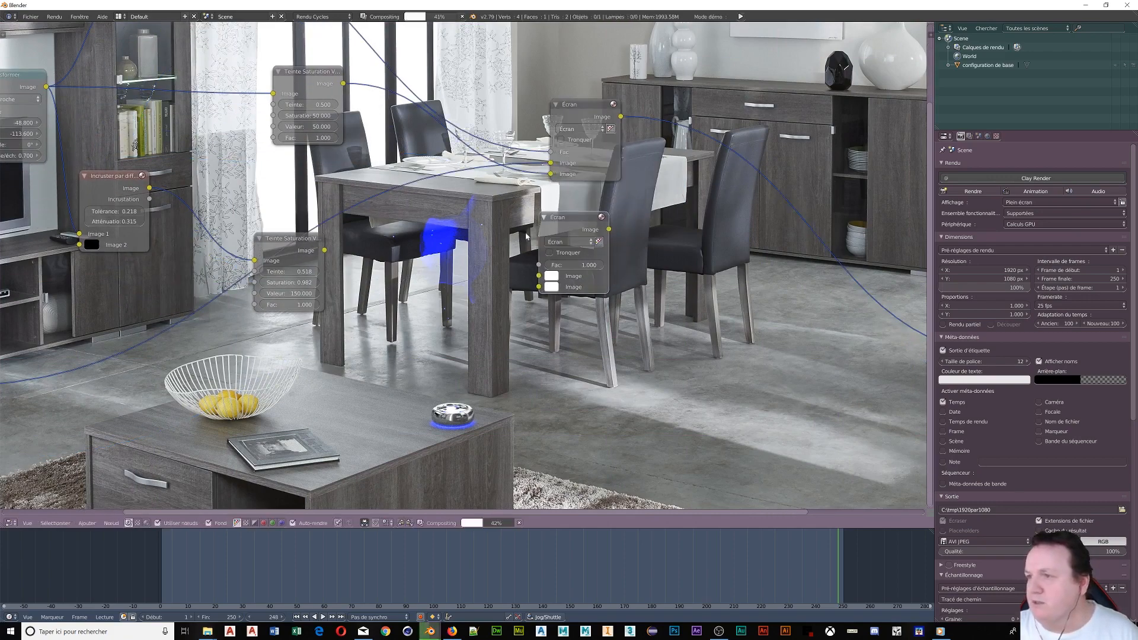
pyautogui.moveTo(324, 250); pyautogui.dragTo(529, 282)
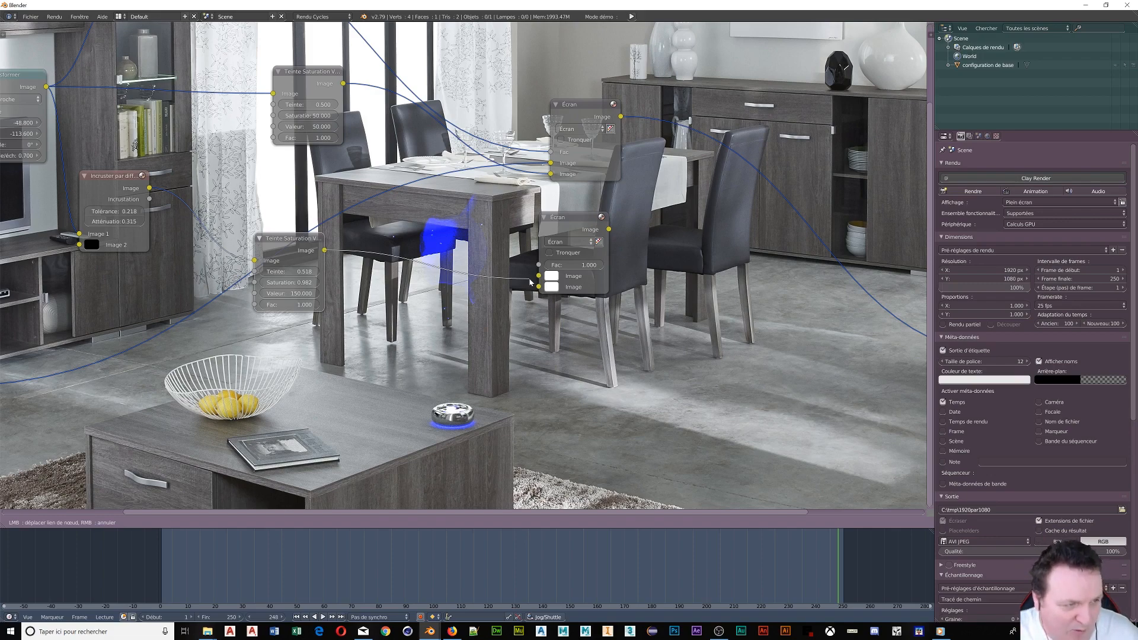
pyautogui.moveTo(529, 283); pyautogui.dragTo(539, 277)
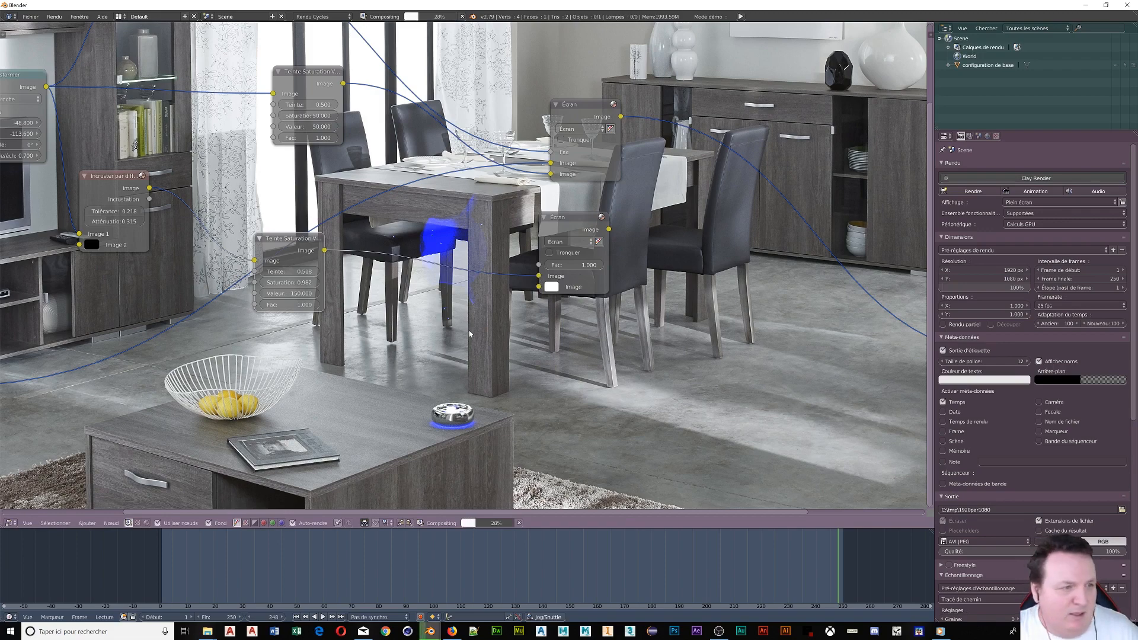
# Link the living-room render's Image output to the second Image input of the duplicated Screen node.
pyautogui.moveTo(473, 339); pyautogui.dragTo(488, 314, button='middle')
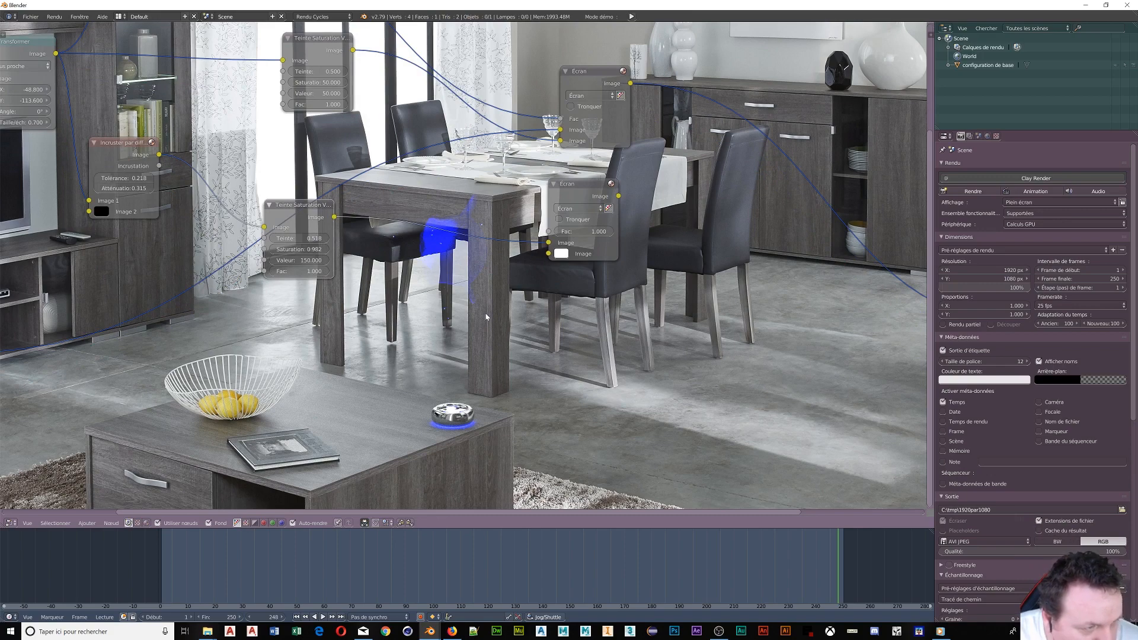
pyautogui.scroll(-2, 357, 322)
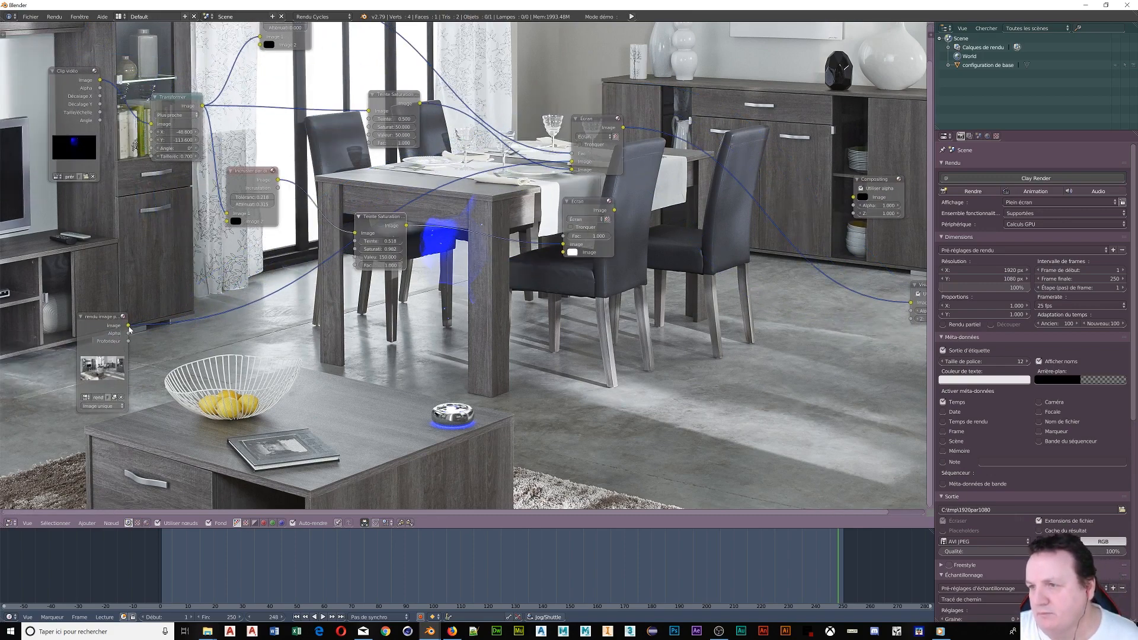
pyautogui.moveTo(128, 325); pyautogui.dragTo(564, 252)
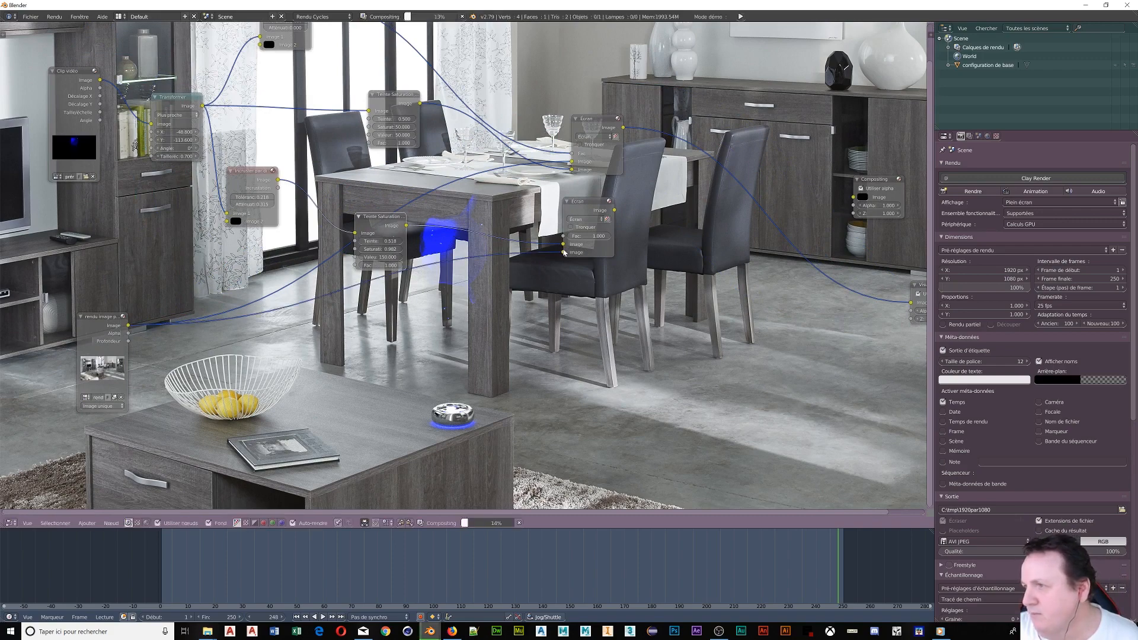
# Insert a Mix node between the upper Screen node and the Viewer, and feed the lower Screen node into its second Image input.
pyautogui.moveTo(492, 289); pyautogui.dragTo(389, 331, button='middle')
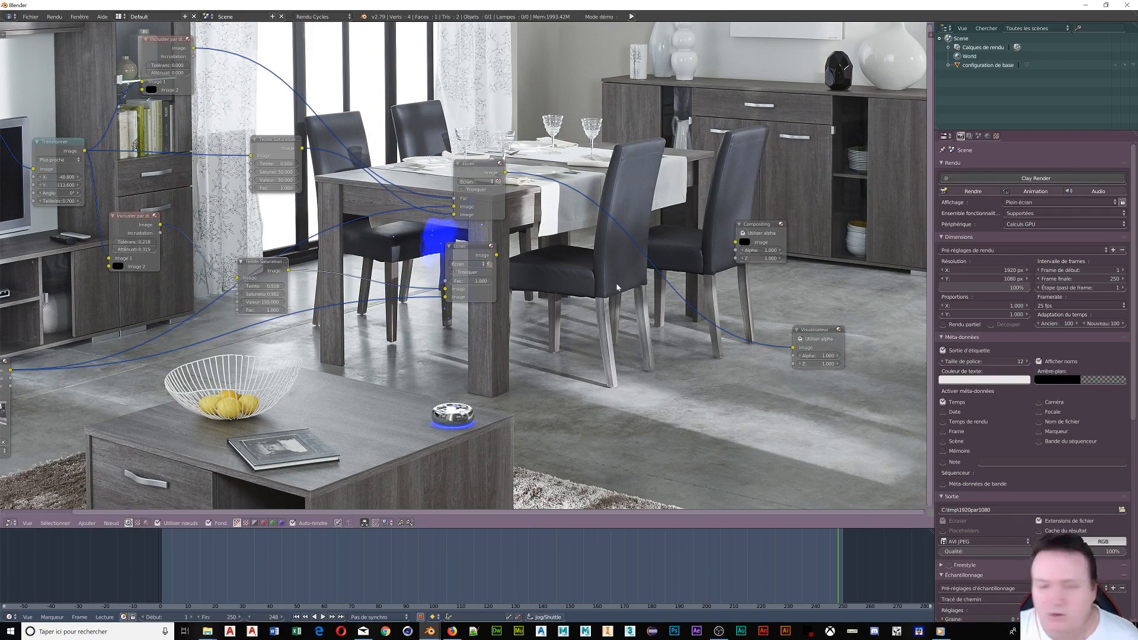
pyautogui.moveTo(618, 340); pyautogui.dragTo(499, 325, button='middle')
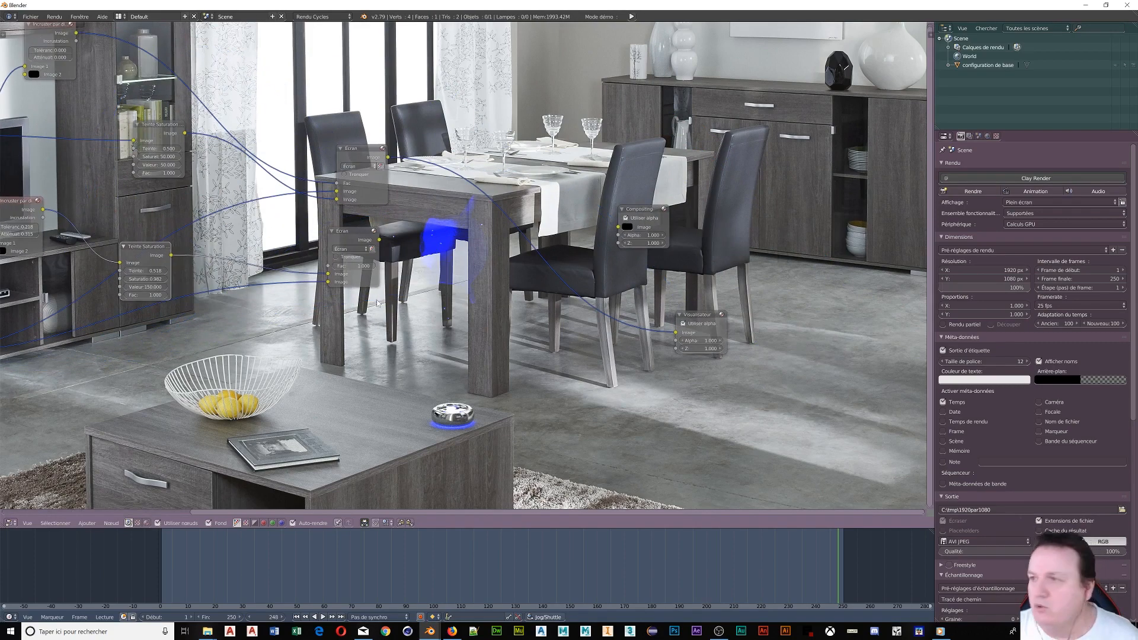
pyautogui.hotkey('shift', 'a')
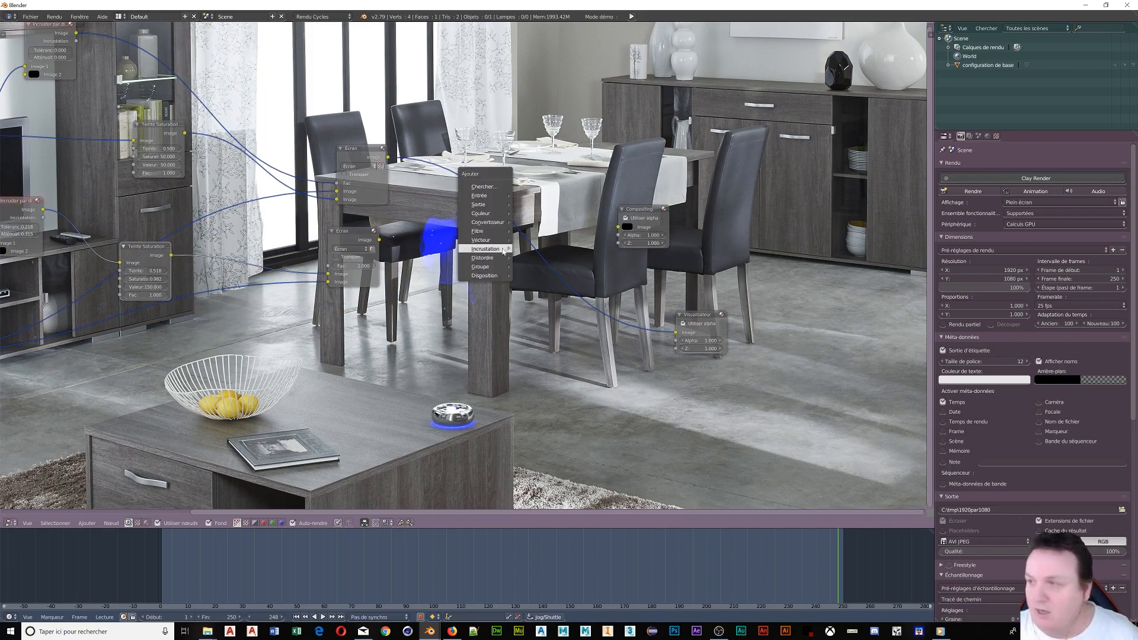
pyautogui.moveTo(503, 249)
pyautogui.moveTo(492, 213)
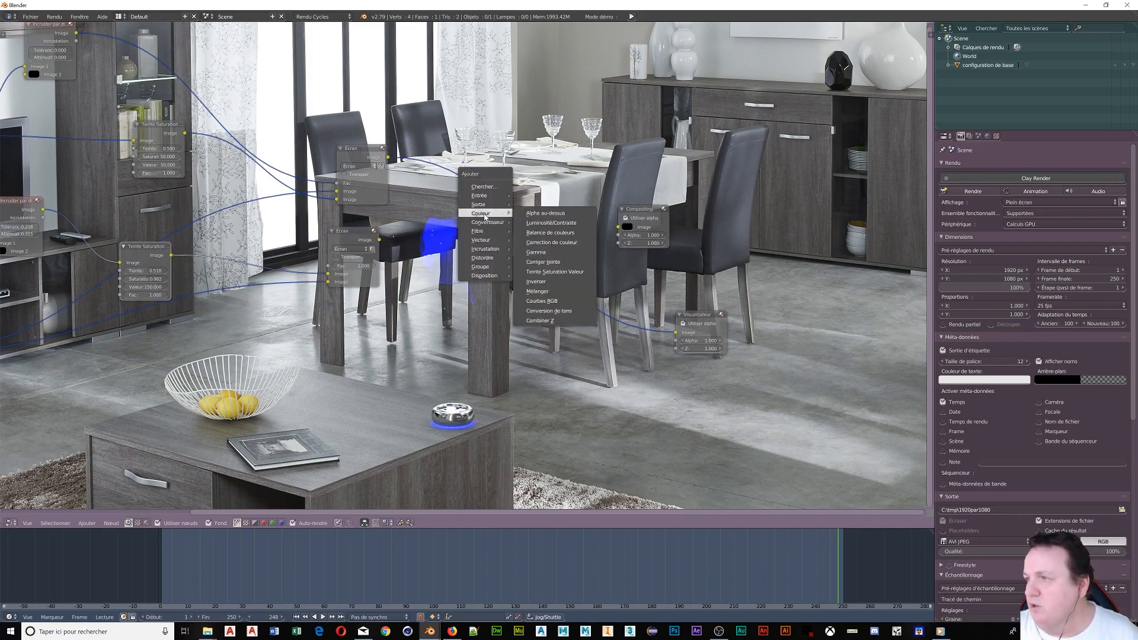
pyautogui.click(550, 291)
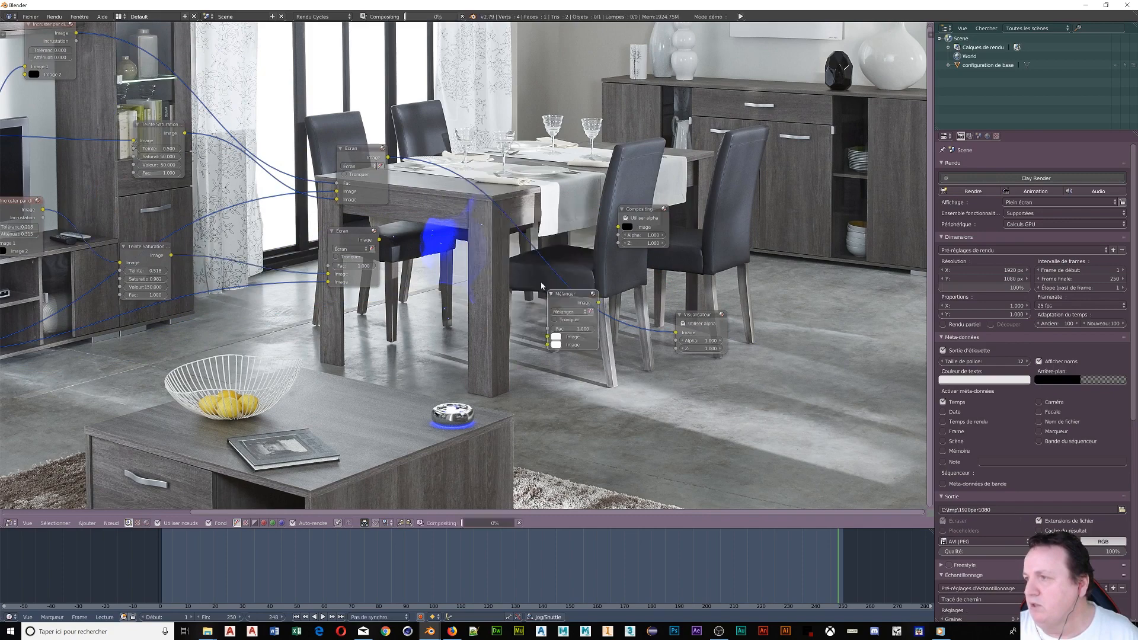
pyautogui.click(506, 183)
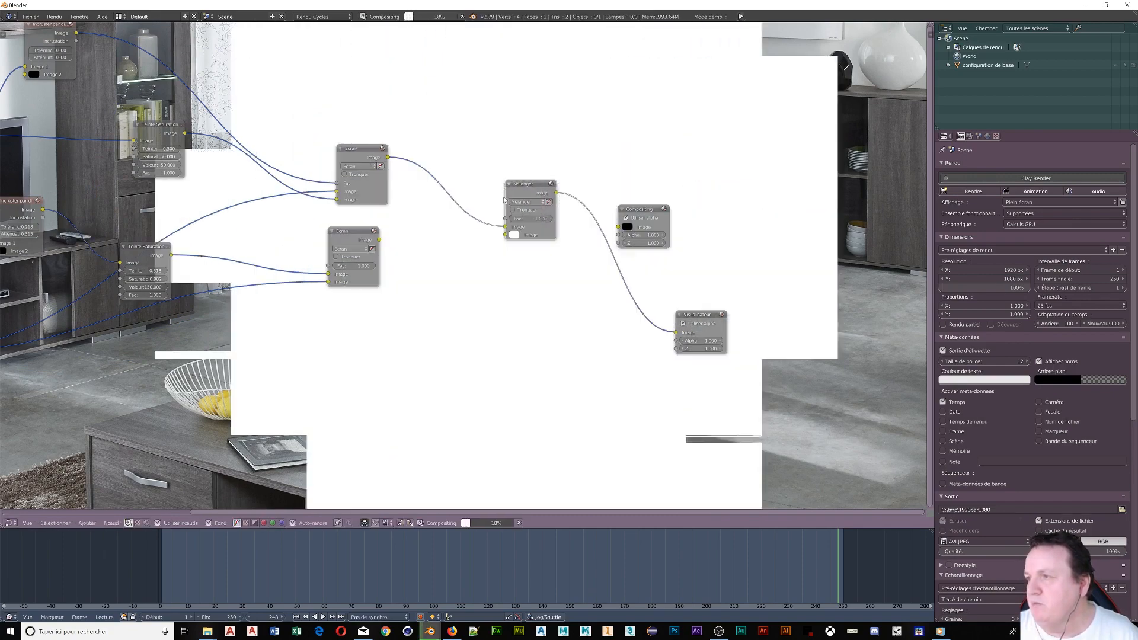
pyautogui.moveTo(379, 239); pyautogui.dragTo(505, 235)
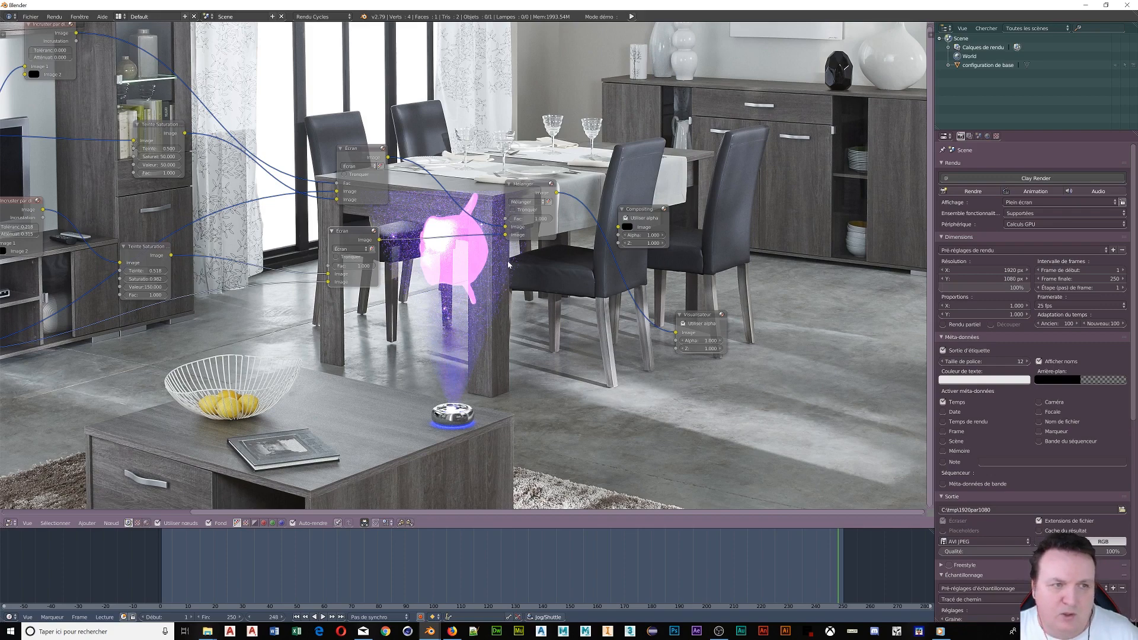
# Set the Fac of the new Mix node combining the two Screen branches to 0.036.
pyautogui.click(525, 218)
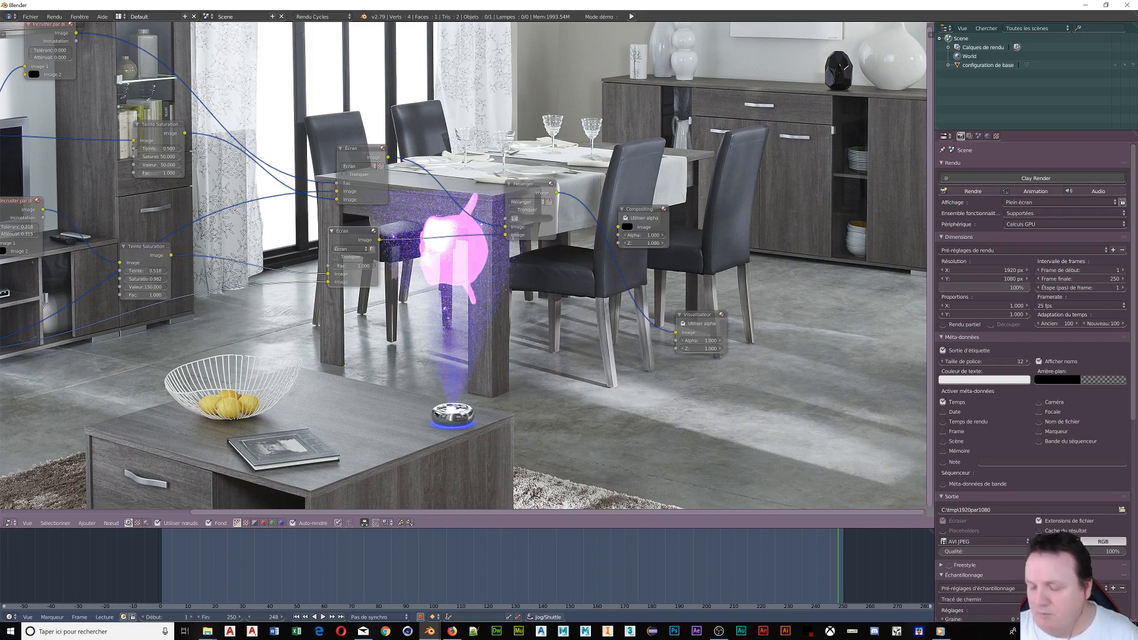
pyautogui.write('0.194')
pyautogui.press('Return')
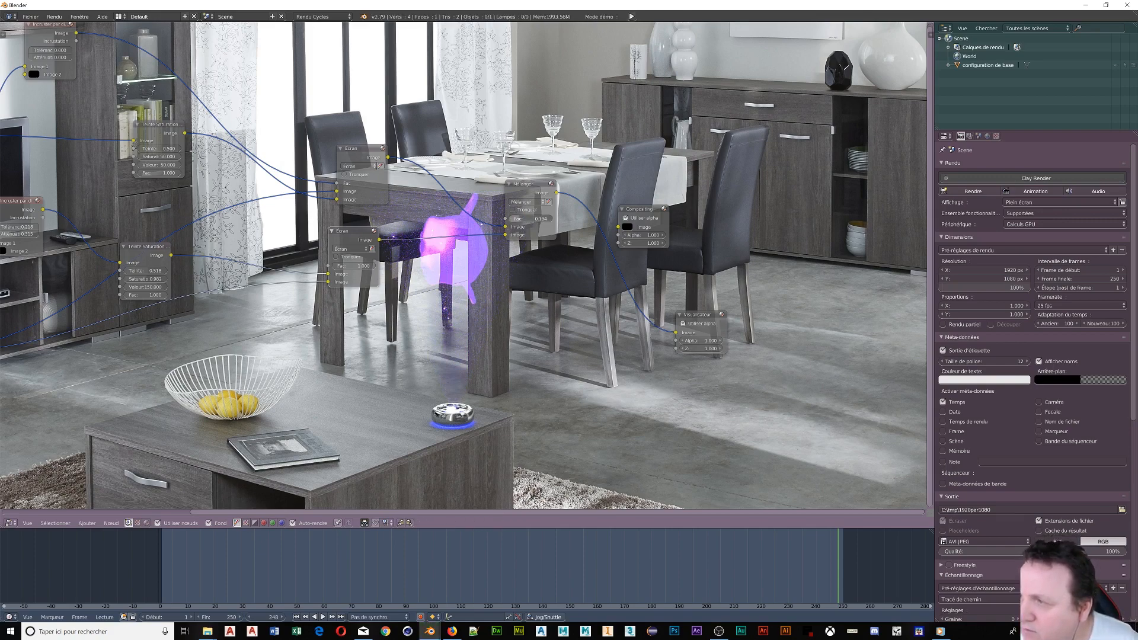
pyautogui.moveTo(532, 219); pyautogui.dragTo(526, 219)
# Link the lower Difference Key's Image output to the Fac input of the lower Screen node.
pyautogui.moveTo(256, 187); pyautogui.dragTo(331, 191, button='middle')
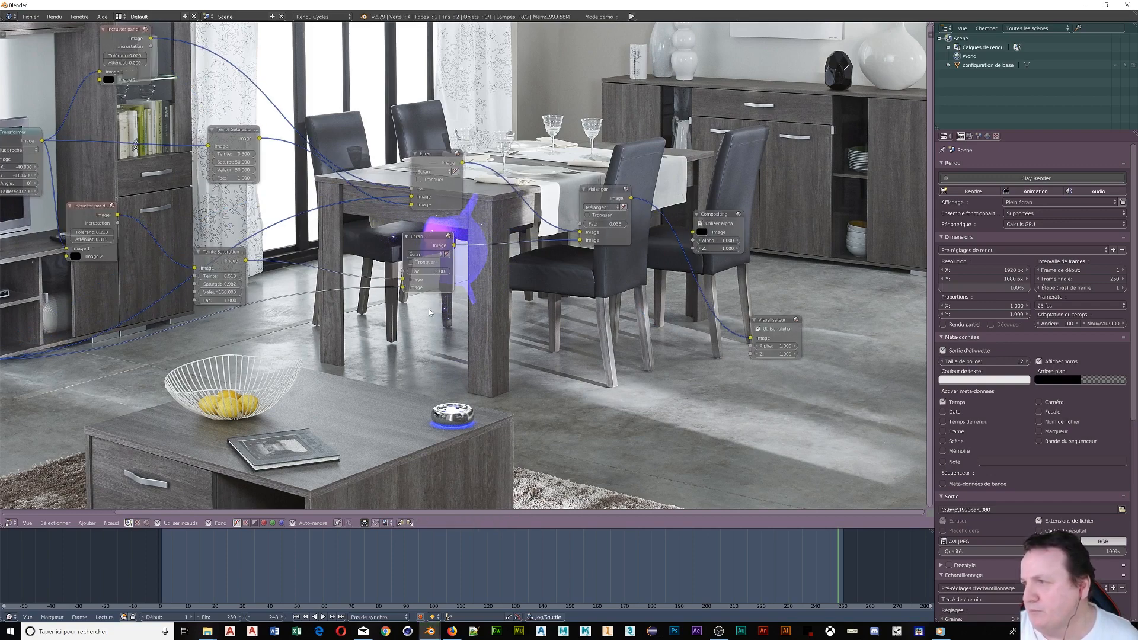
pyautogui.moveTo(563, 316); pyautogui.dragTo(394, 276, button='middle')
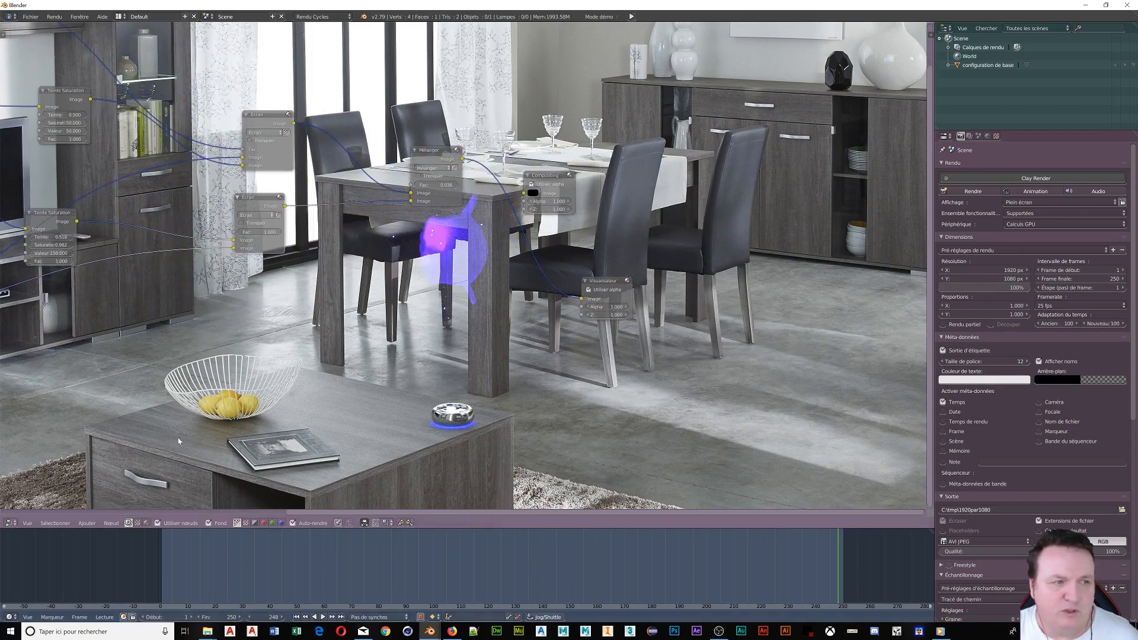
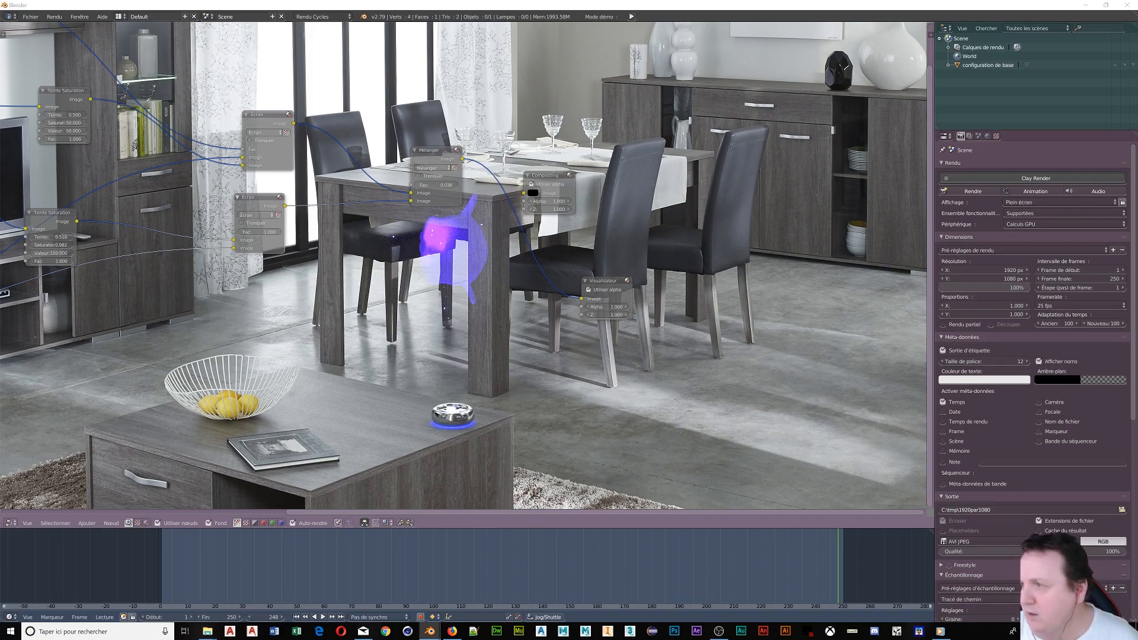
pyautogui.moveTo(401, 323); pyautogui.dragTo(578, 351, button='middle')
pyautogui.moveTo(271, 320); pyautogui.dragTo(312, 352, button='middle')
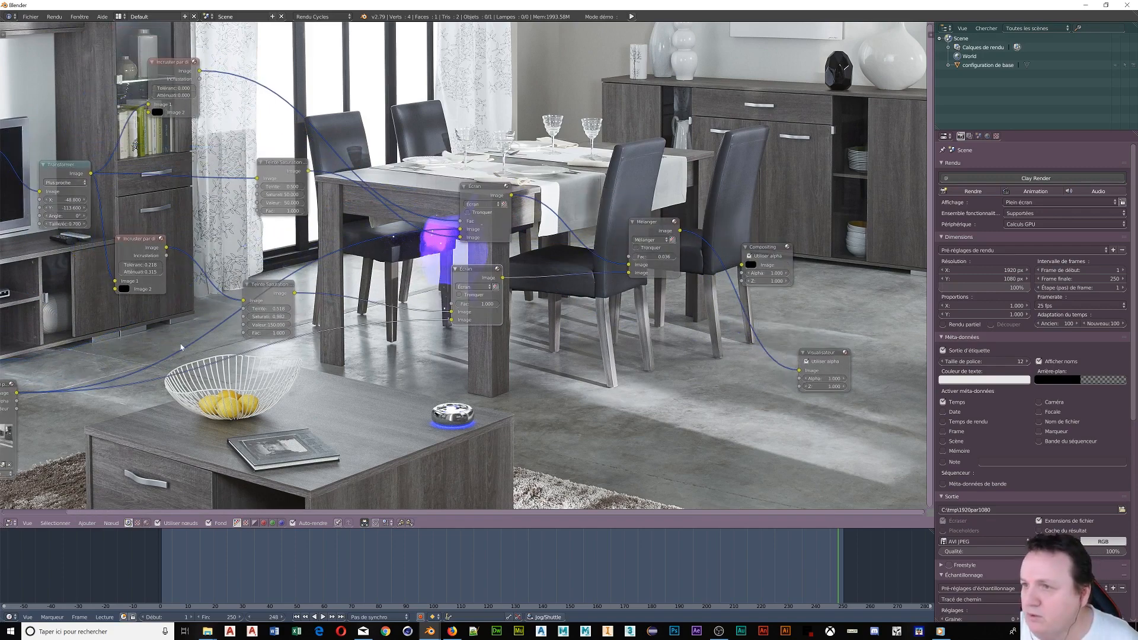
pyautogui.moveTo(164, 247); pyautogui.dragTo(454, 304)
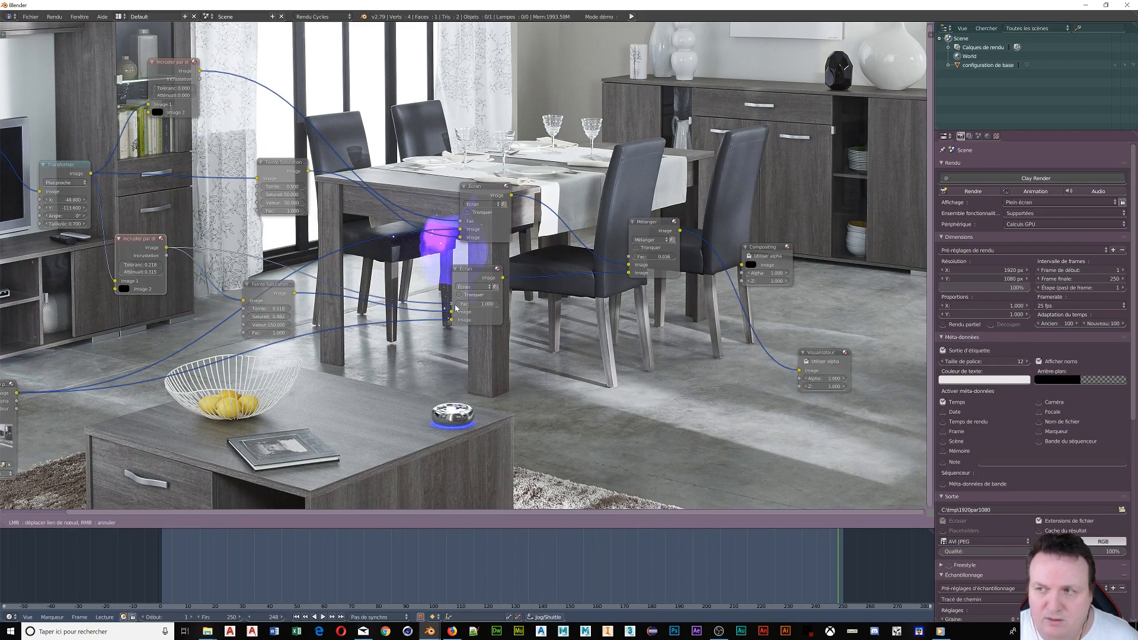
pyautogui.moveTo(454, 304); pyautogui.dragTo(454, 304)
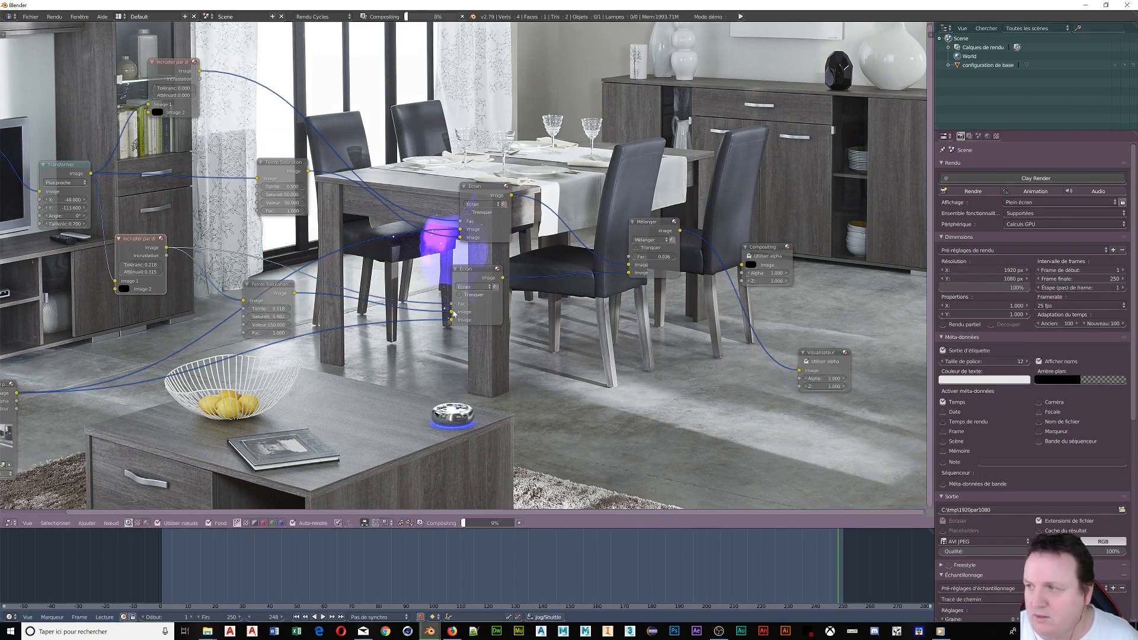
# Check the hologram composite at frames 208, 119 and 37 of the animation.
pyautogui.moveTo(527, 353); pyautogui.dragTo(369, 332, button='middle')
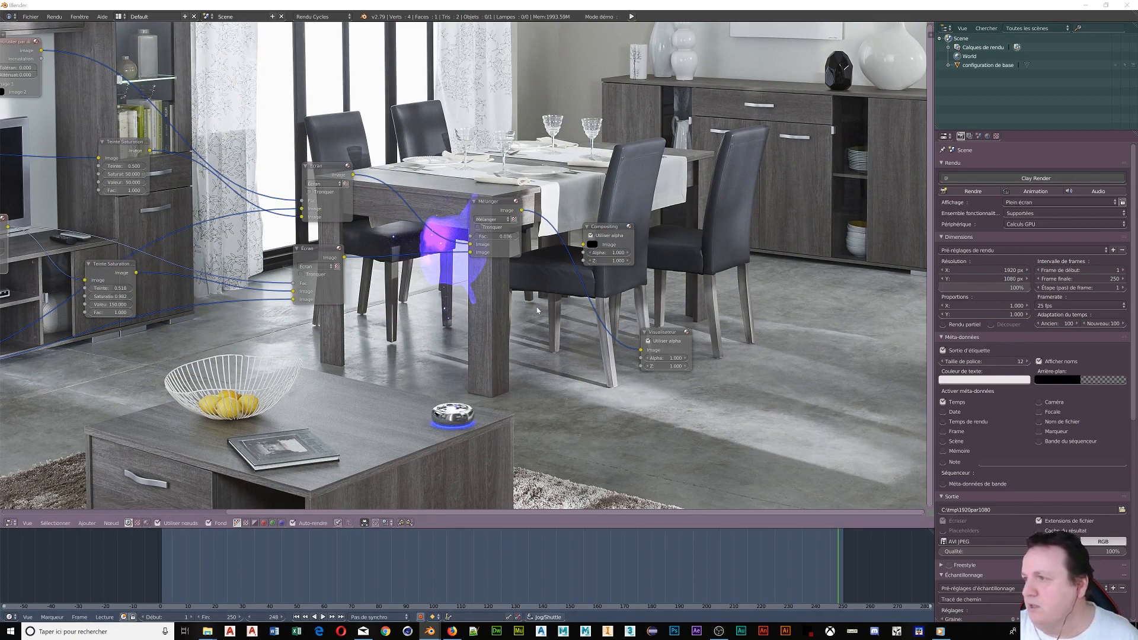
pyautogui.click(729, 566)
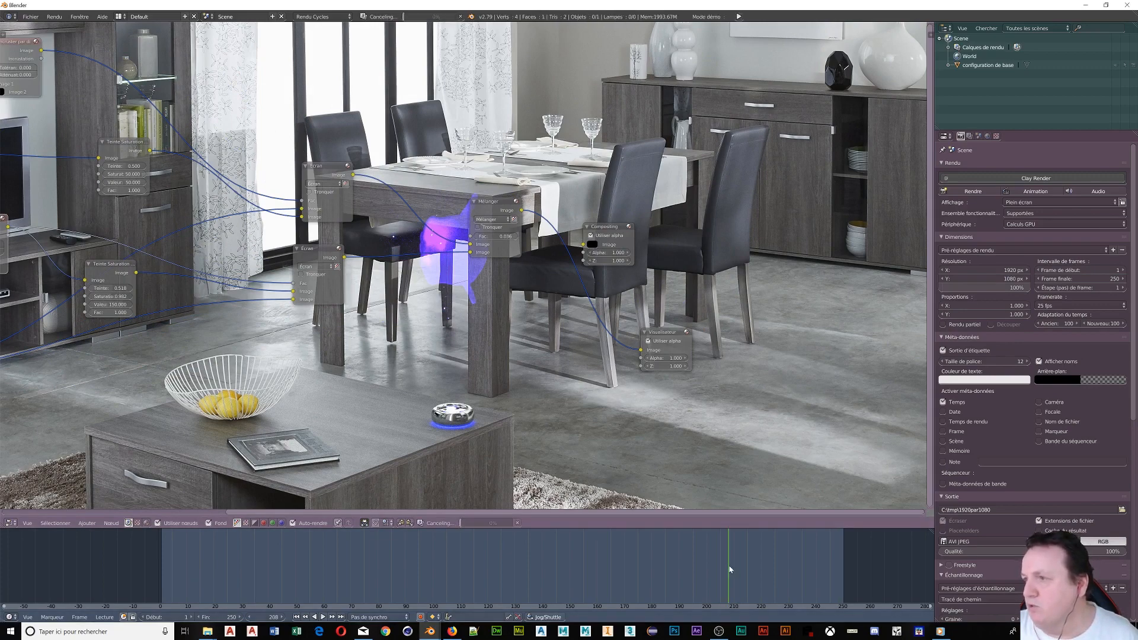
pyautogui.click(485, 573)
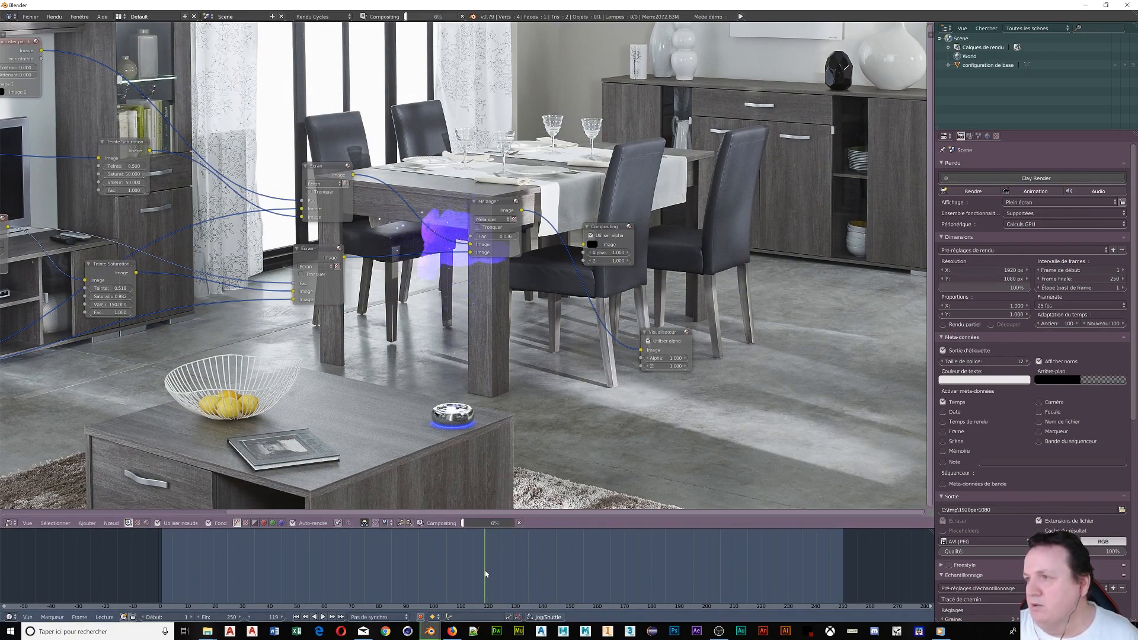
pyautogui.click(362, 582)
pyautogui.click(260, 572)
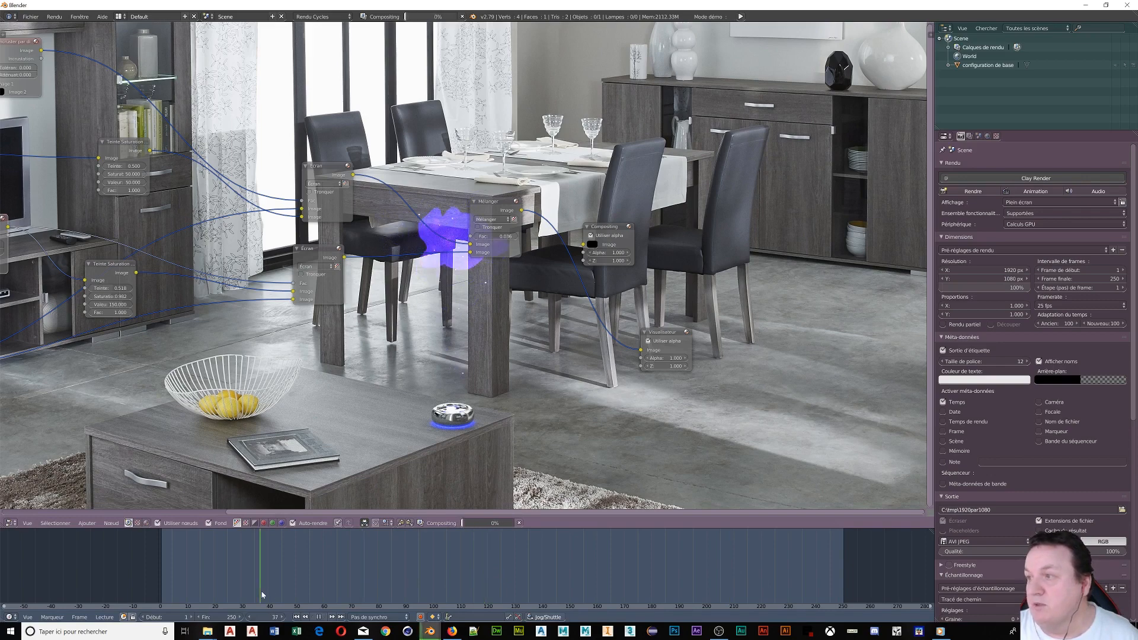
# Move the Composite node up and right, link the final Mix node's output to it, and render frame 37 to check it.
pyautogui.moveTo(602, 226); pyautogui.dragTo(725, 106)
pyautogui.moveTo(526, 210); pyautogui.dragTo(707, 125)
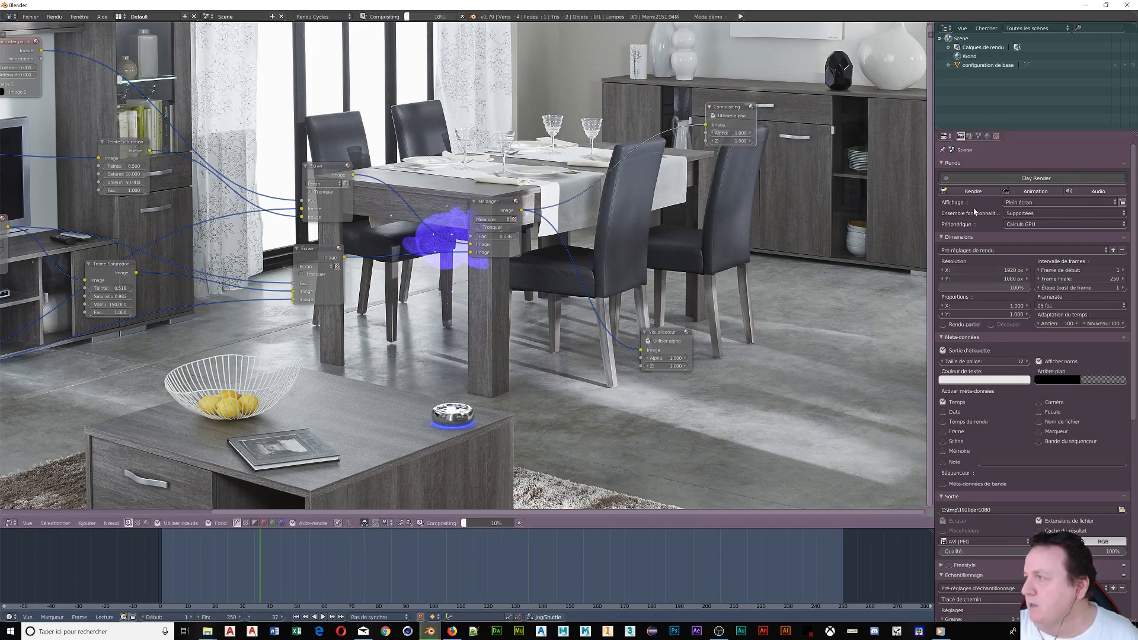
pyautogui.click(977, 191)
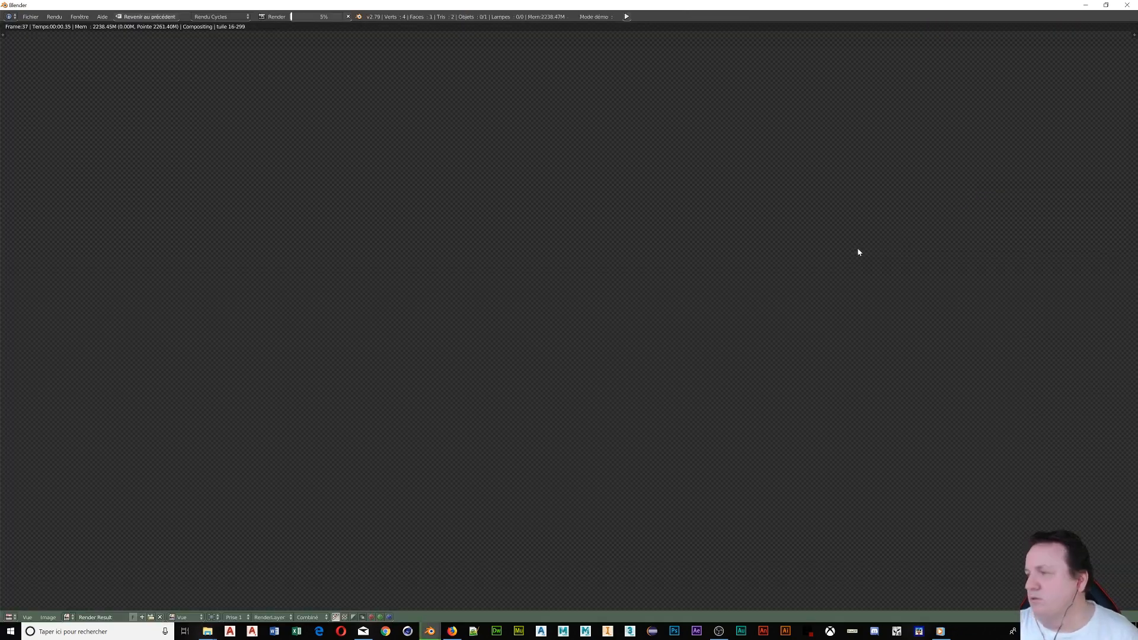
pyautogui.scroll(-5, 823, 252)
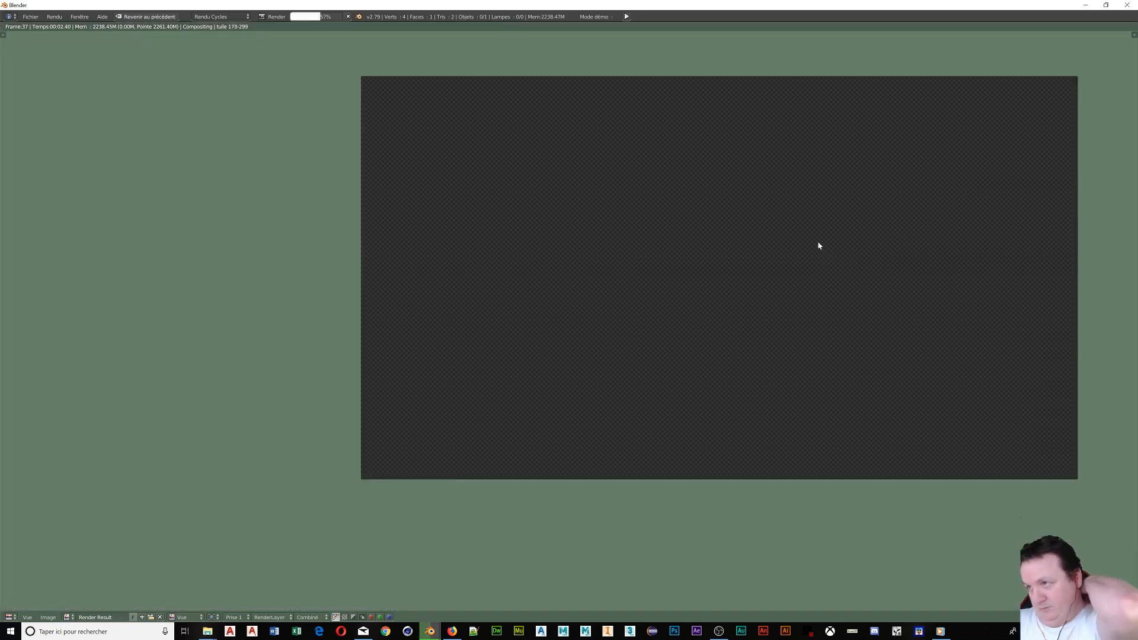
pyautogui.moveTo(864, 198); pyautogui.dragTo(581, 218, button='middle')
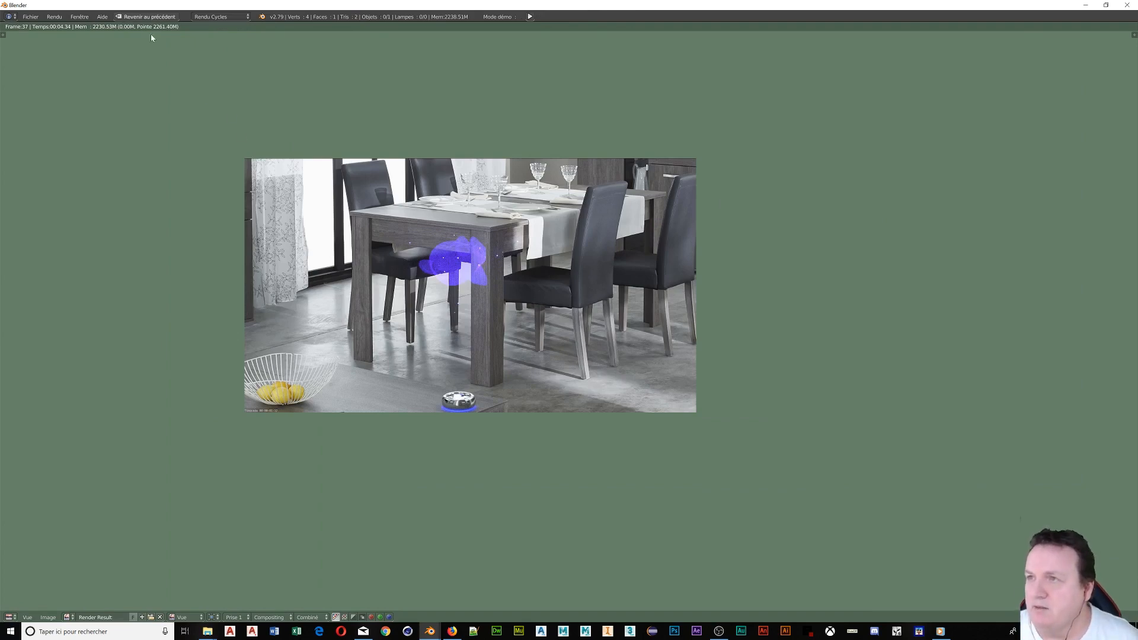
pyautogui.click(149, 17)
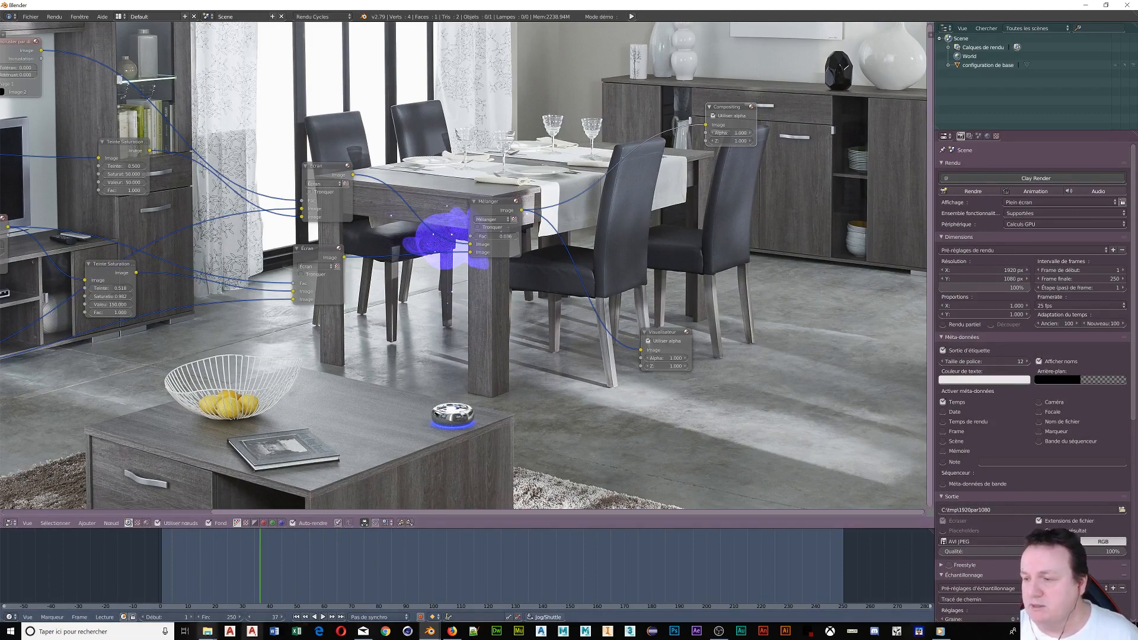
# Switch to the File Explorer window for the tmp folder and look through the folders of drive C.
pyautogui.moveTo(213, 635)
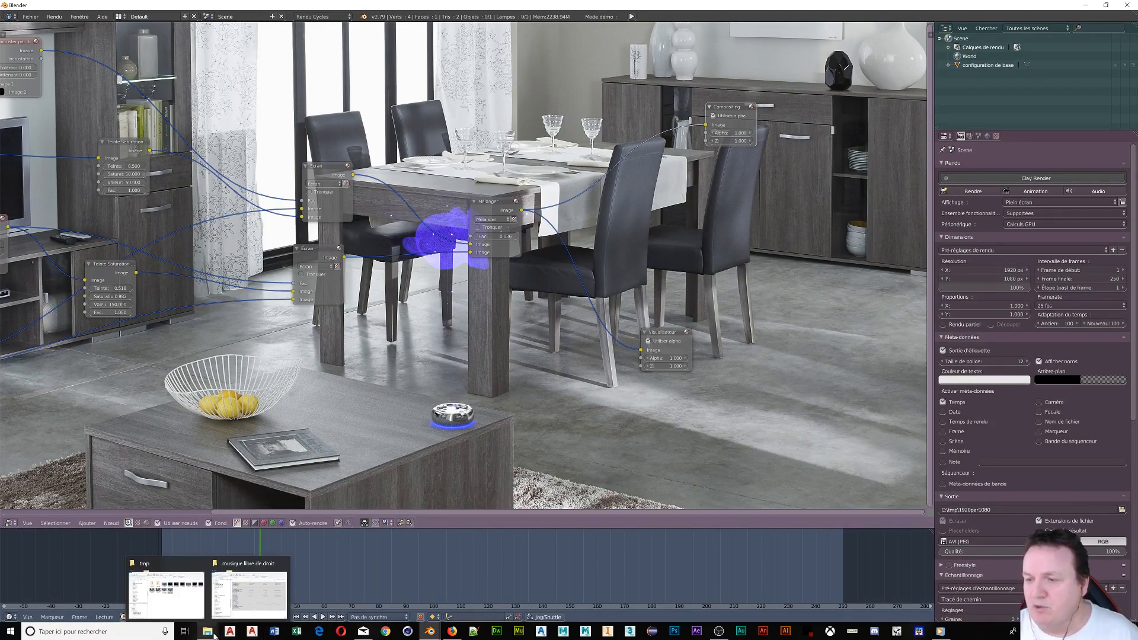
pyautogui.click(167, 590)
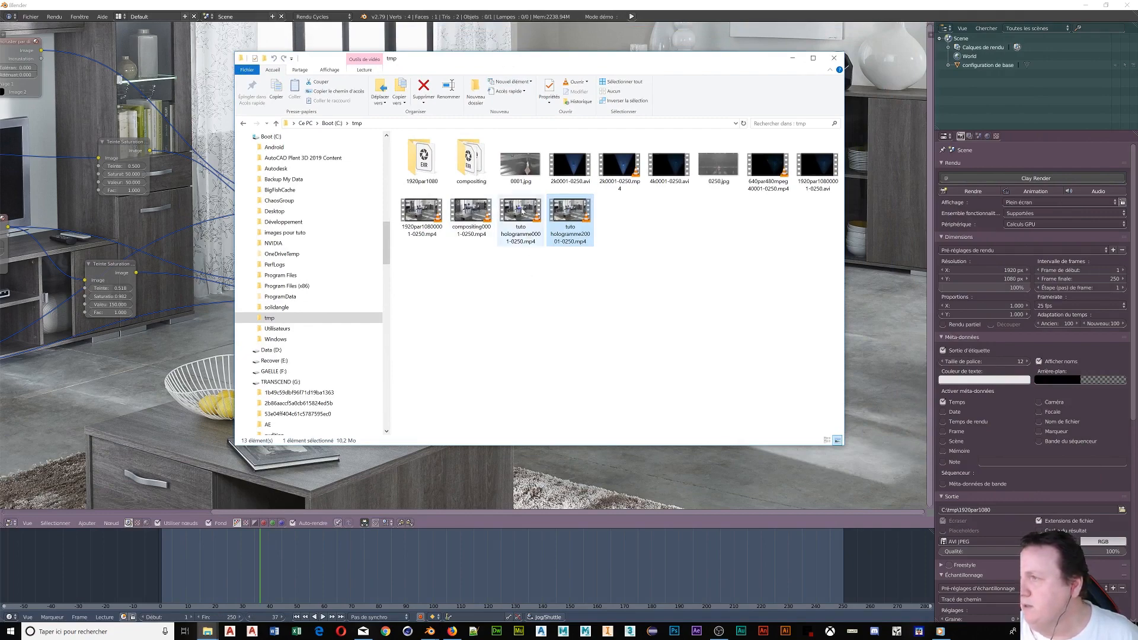
pyautogui.click(318, 123)
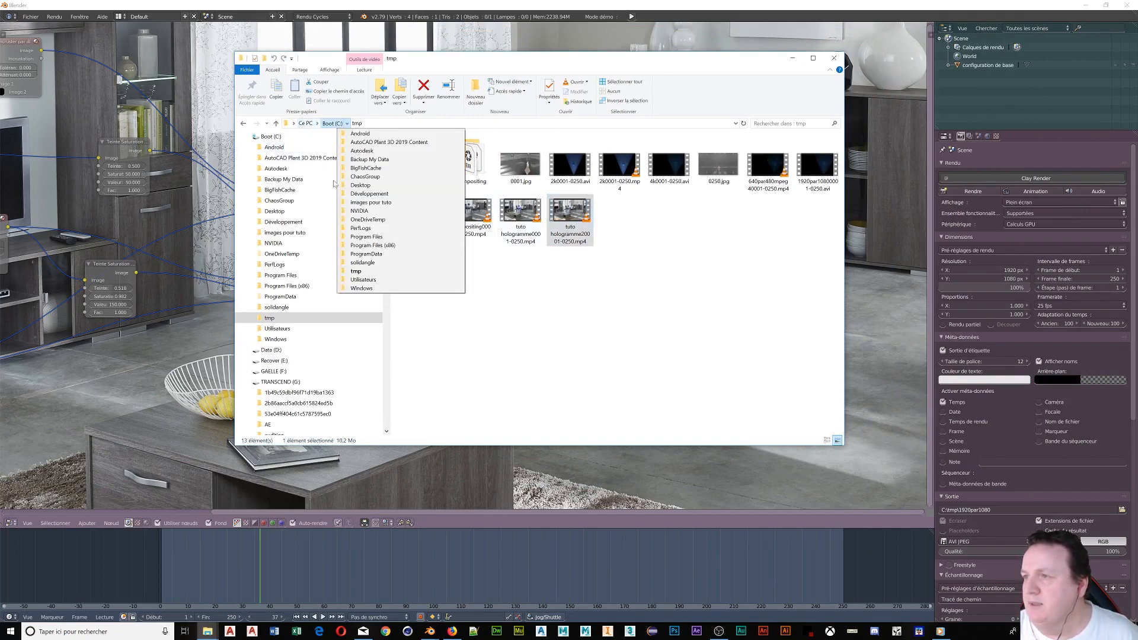
pyautogui.click(340, 236)
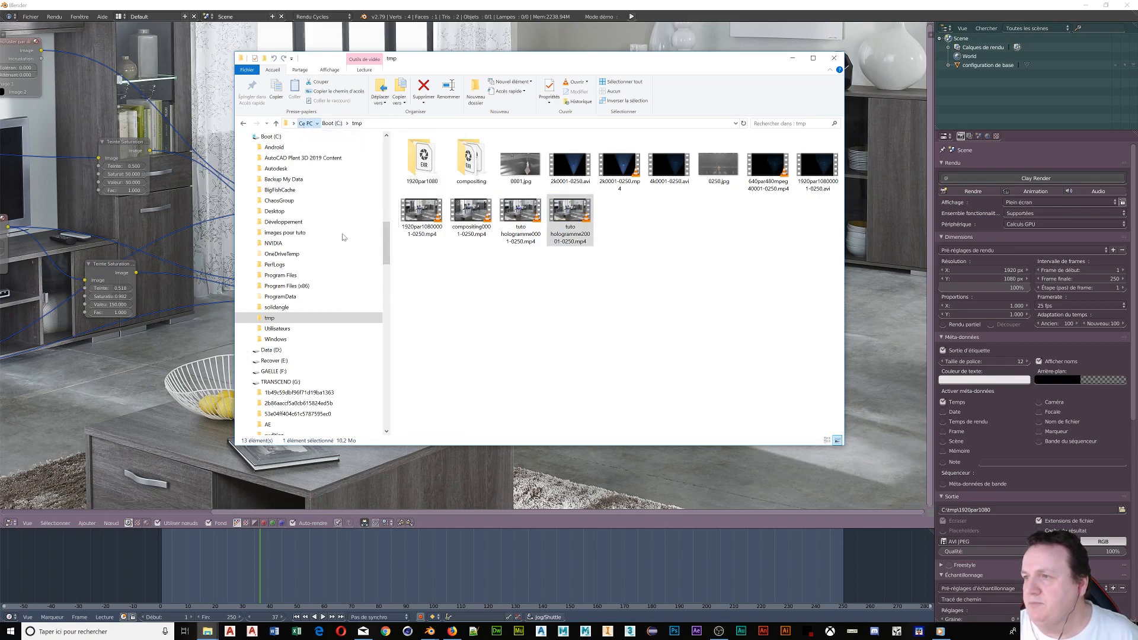
# Open the "images pour tuto" folder on drive TRANSCEND (G:) and enlarge its file thumbnails.
pyautogui.doubleClick(615, 308)
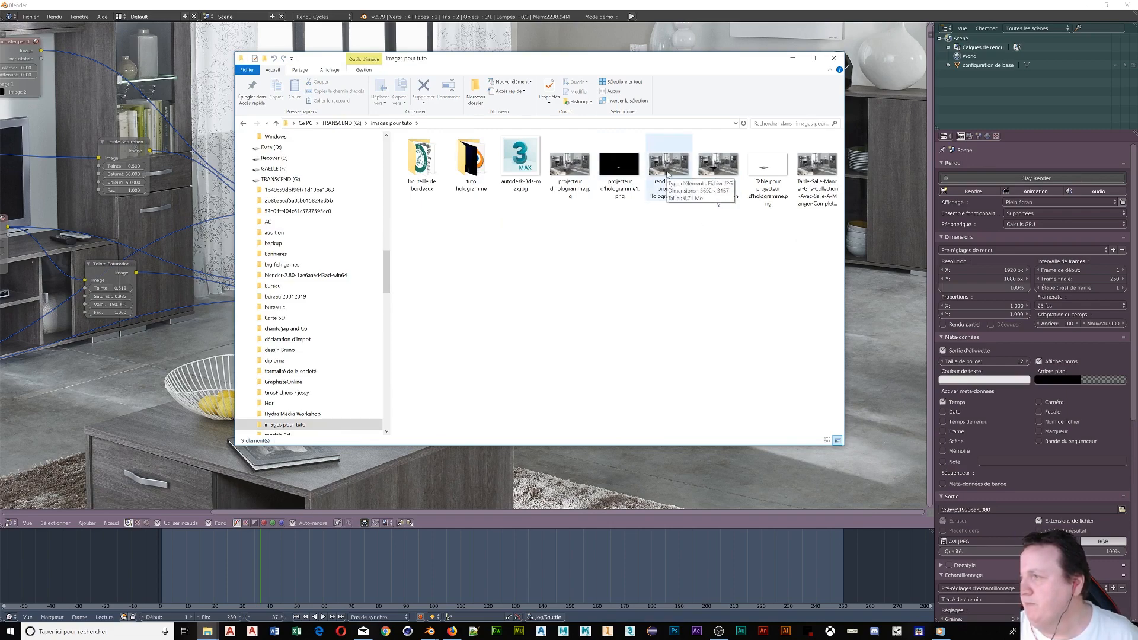
pyautogui.keyDown('ctrl'); pyautogui.scroll(3, 667, 174); pyautogui.keyUp('ctrl')
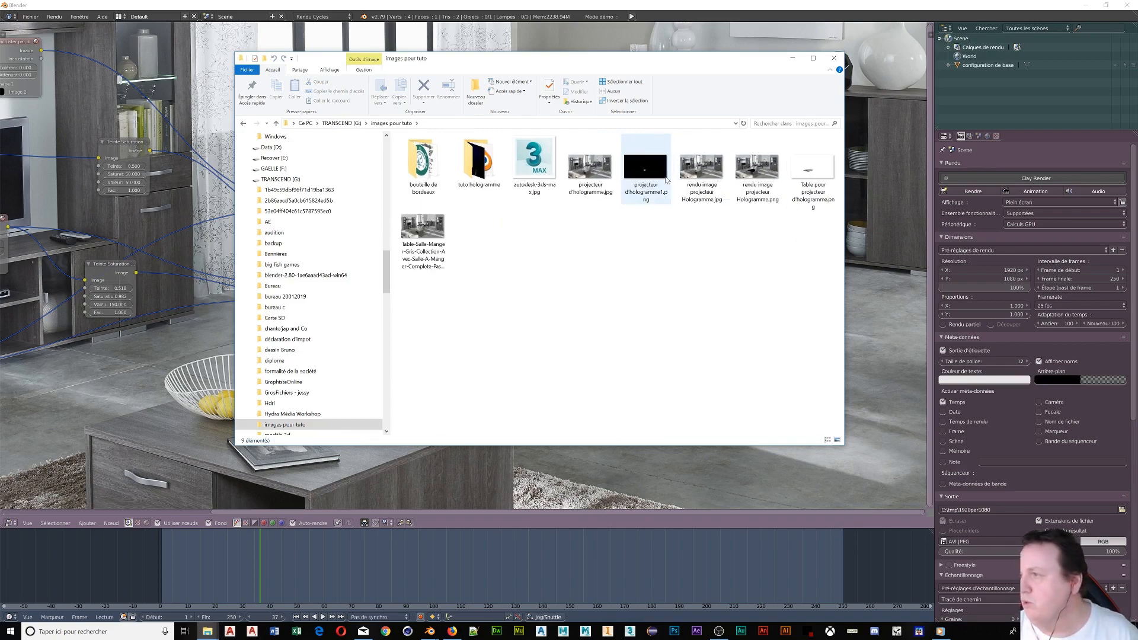
pyautogui.keyDown('ctrl'); pyautogui.scroll(1, 667, 180); pyautogui.keyUp('ctrl')
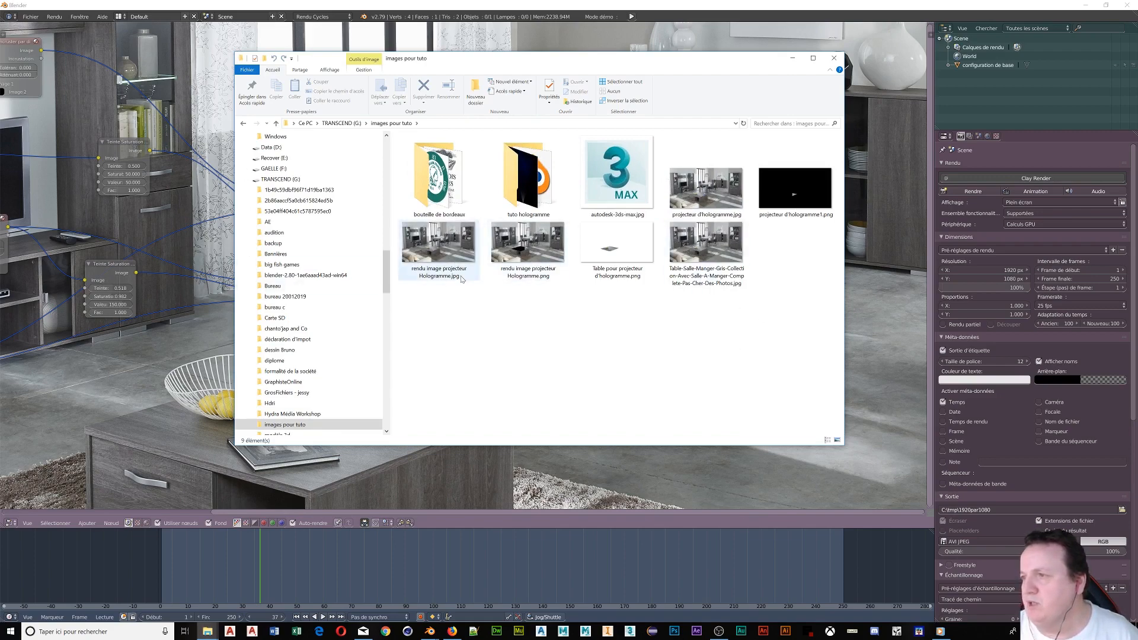
# Check the pixel dimensions in the detailed properties of "rendu image projecteur Hologramme.jpg" and move the dialog off the node graph.
pyautogui.moveTo(435, 242)
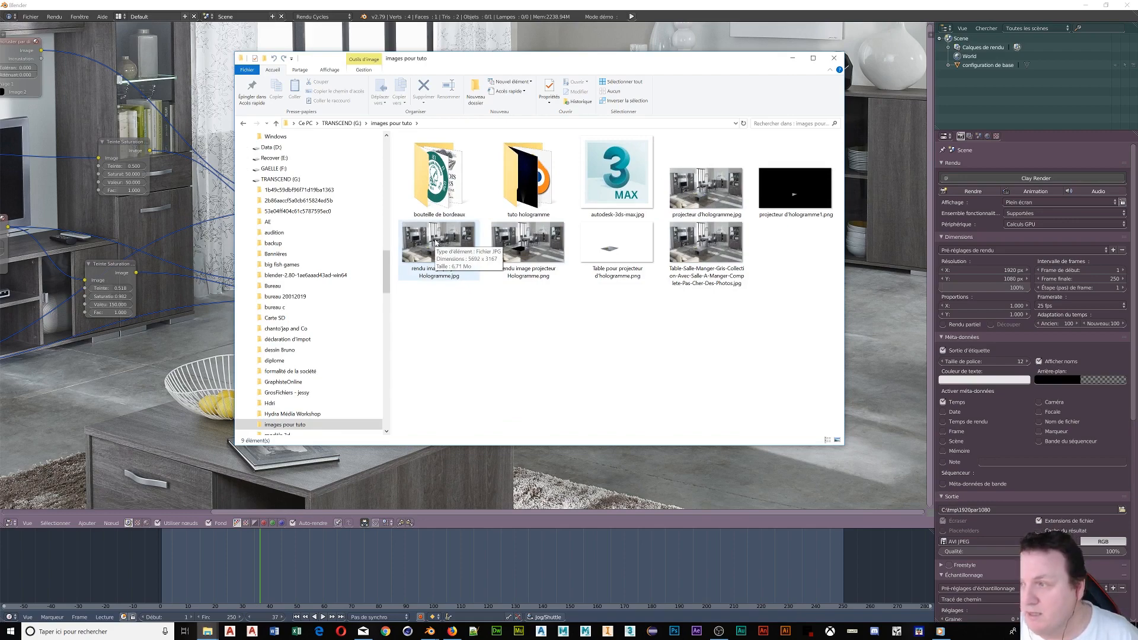
pyautogui.rightClick(454, 246)
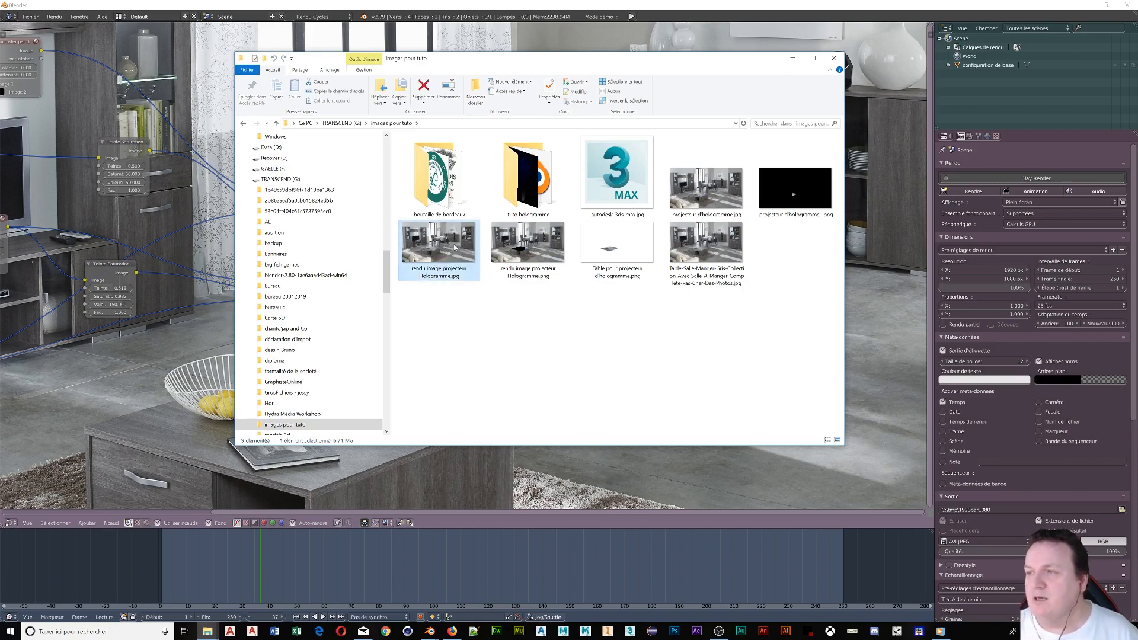
pyautogui.click(255, 591)
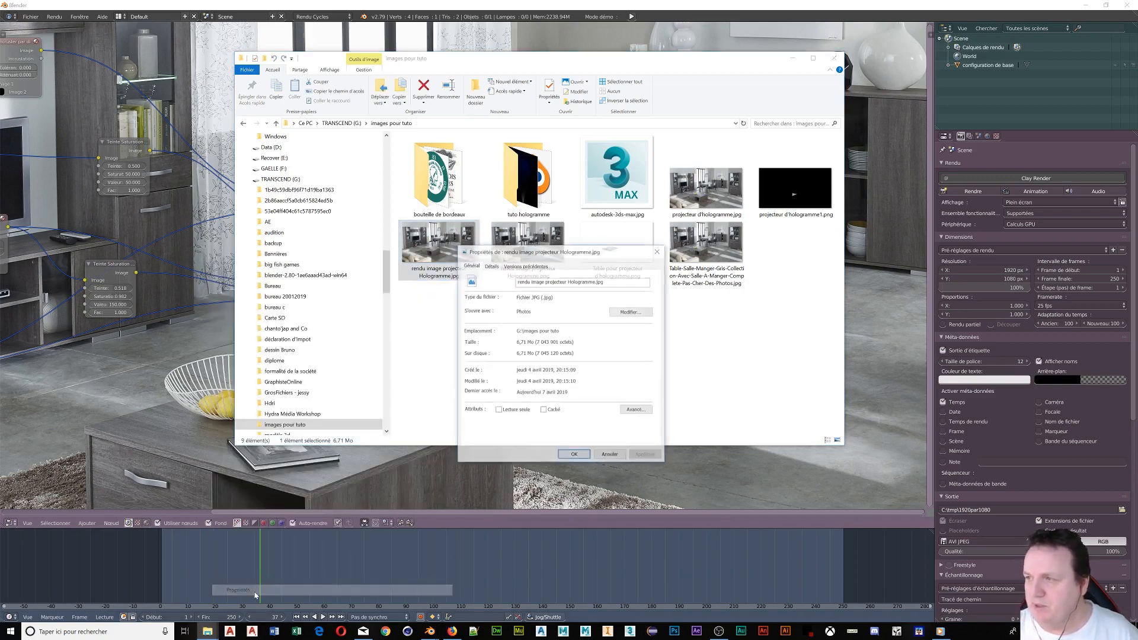
pyautogui.click(835, 58)
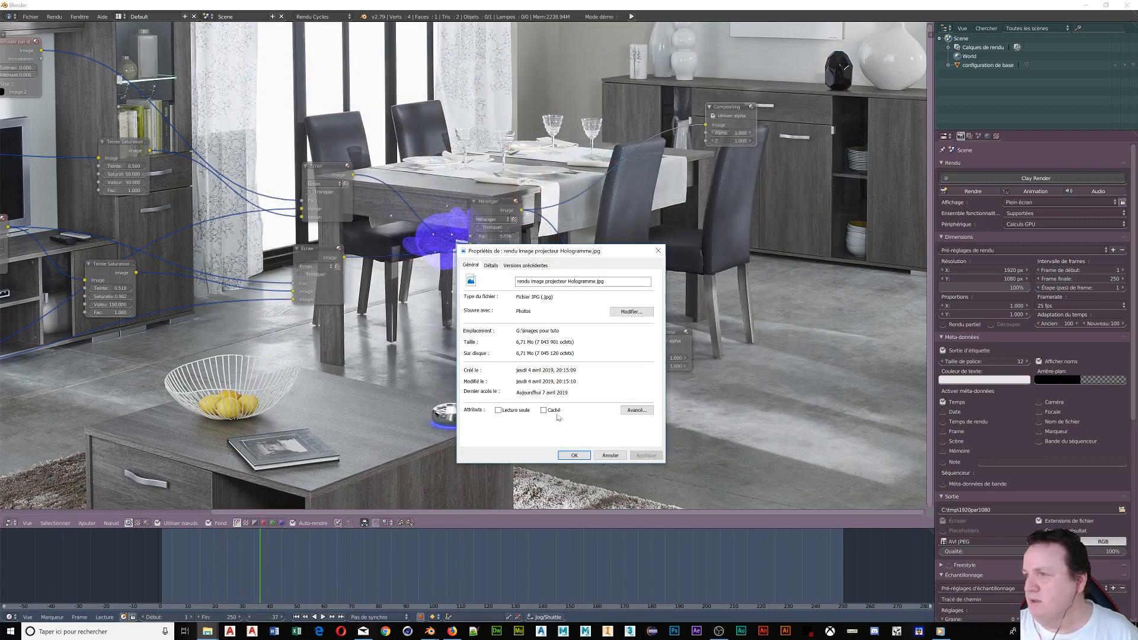
pyautogui.click(491, 266)
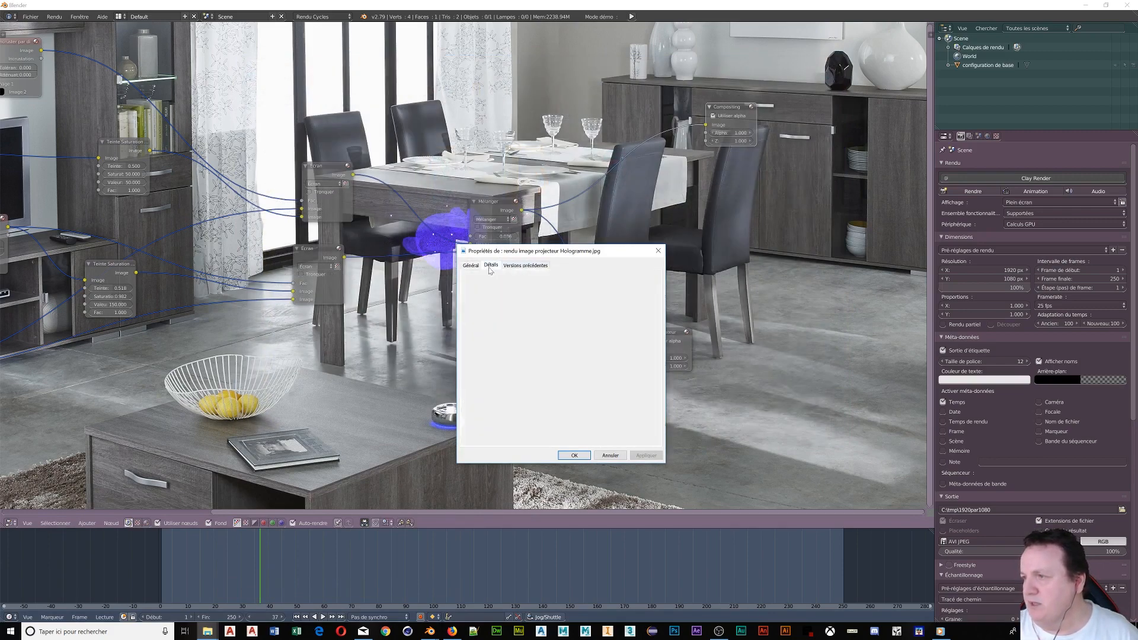
pyautogui.scroll(-3, 595, 327)
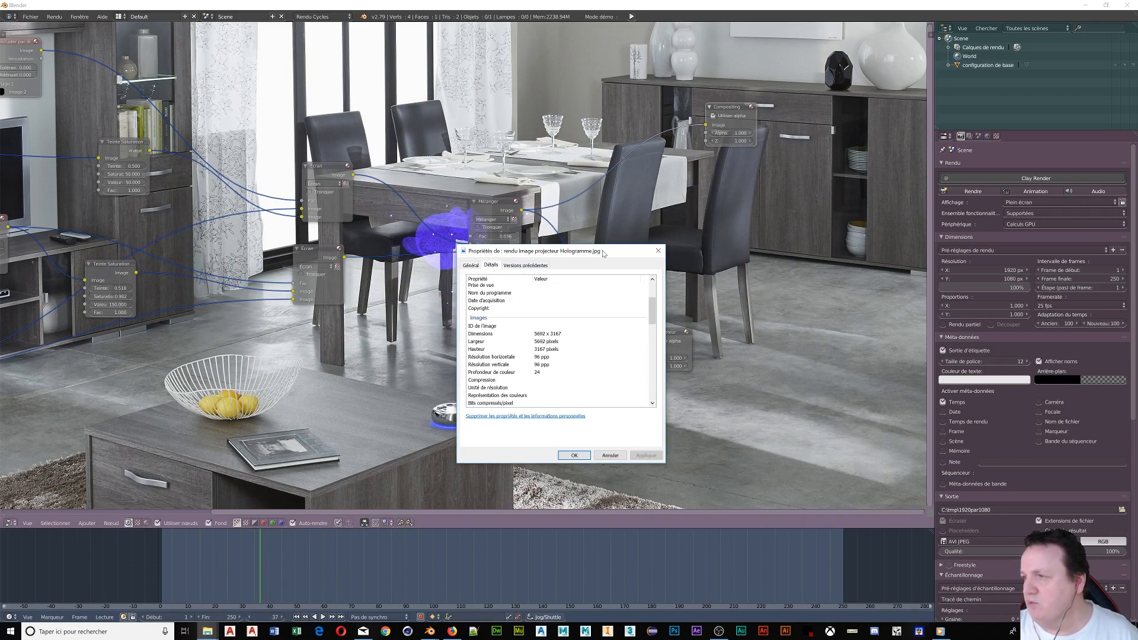
pyautogui.moveTo(608, 251); pyautogui.dragTo(942, 169)
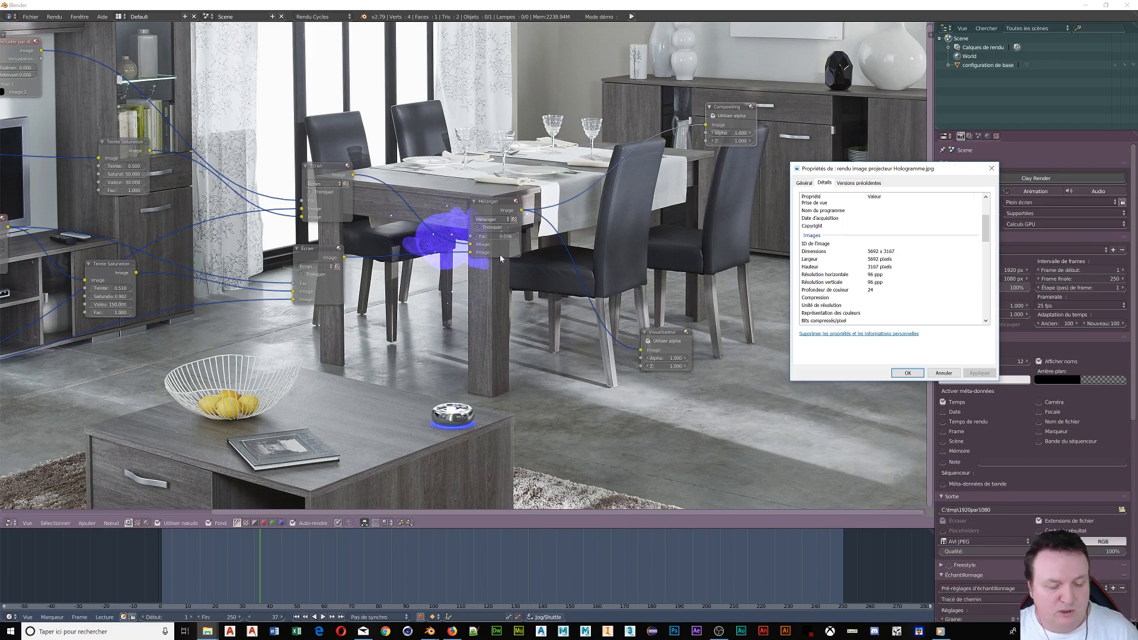
# Try a Scale node between the final Mix node and the Viewer, checking its space options, and remove it.
pyautogui.press('a')
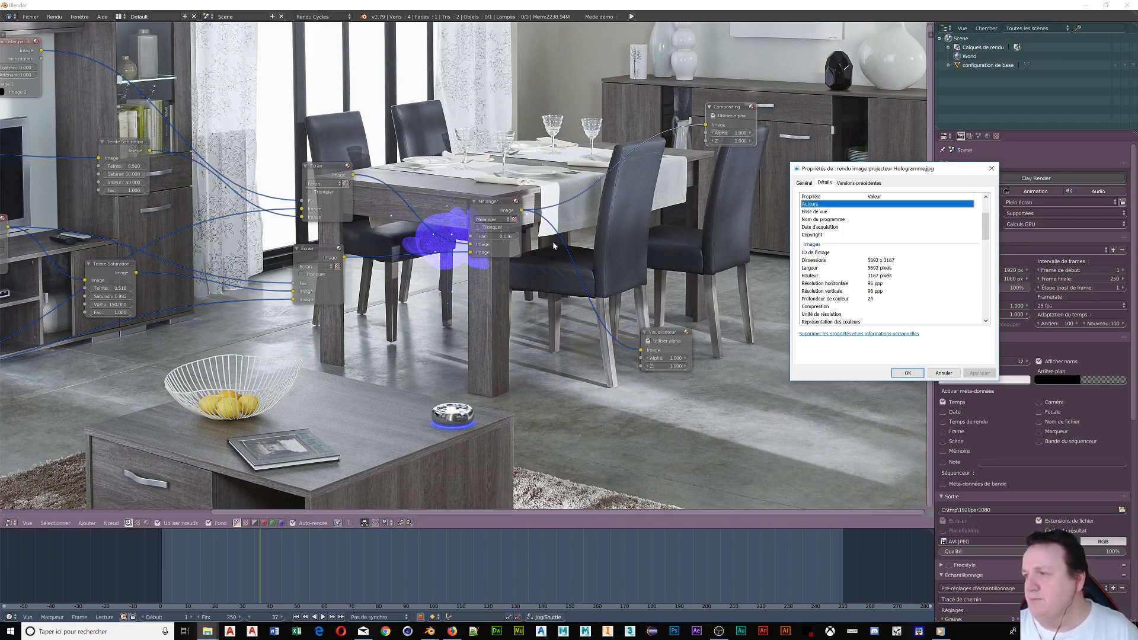
pyautogui.click(554, 244)
pyautogui.hotkey('shift', 'a')
pyautogui.moveTo(551, 244)
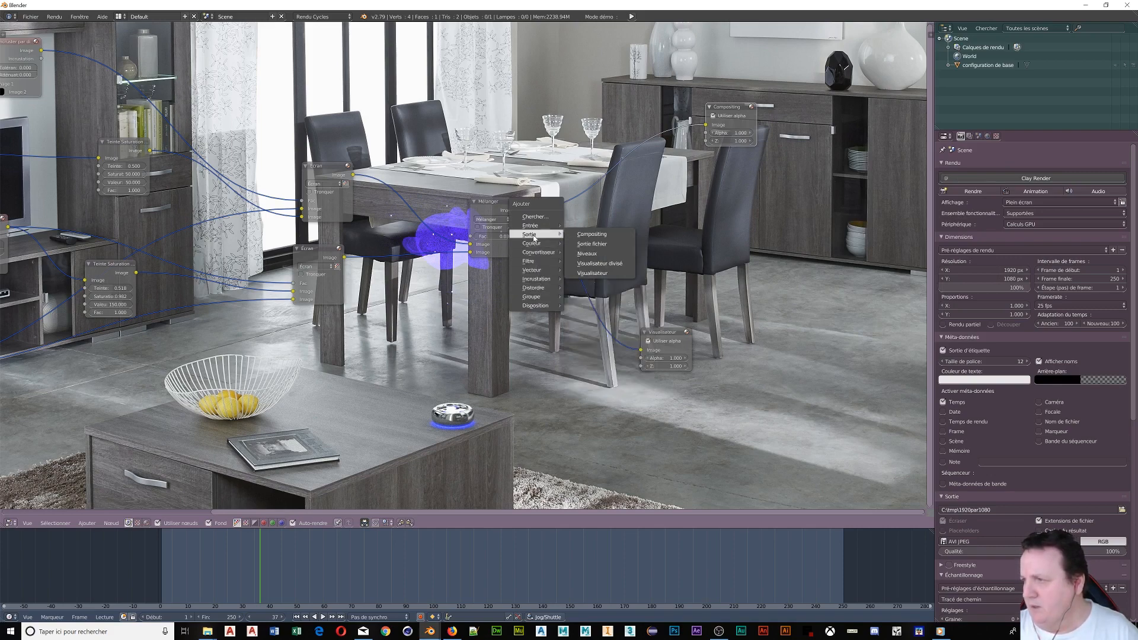
pyautogui.moveTo(538, 287)
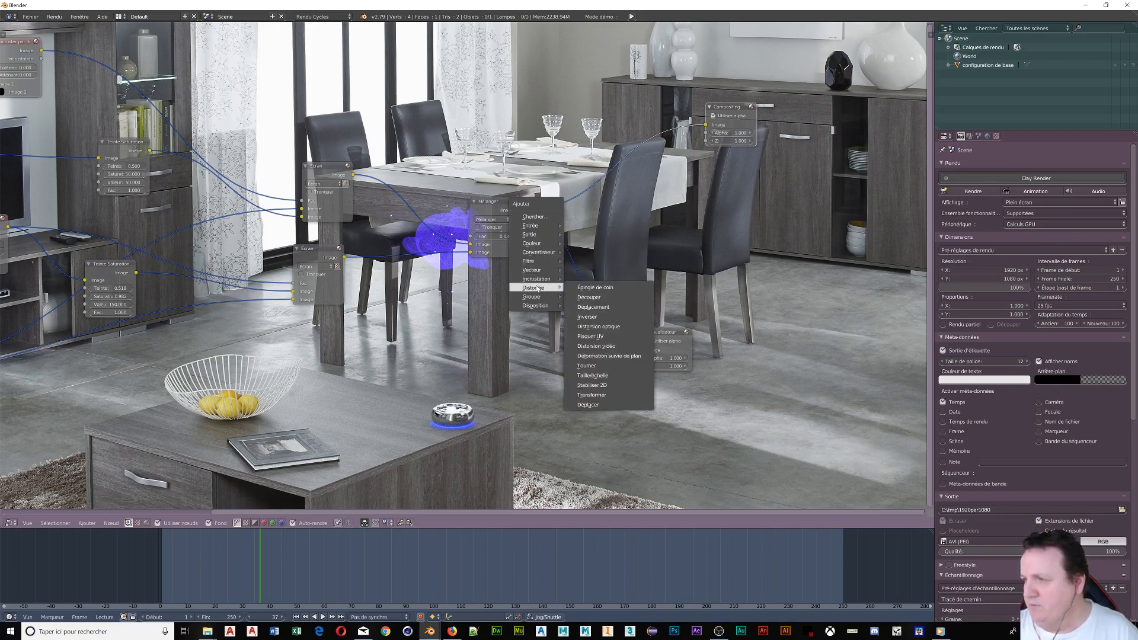
pyautogui.click(604, 375)
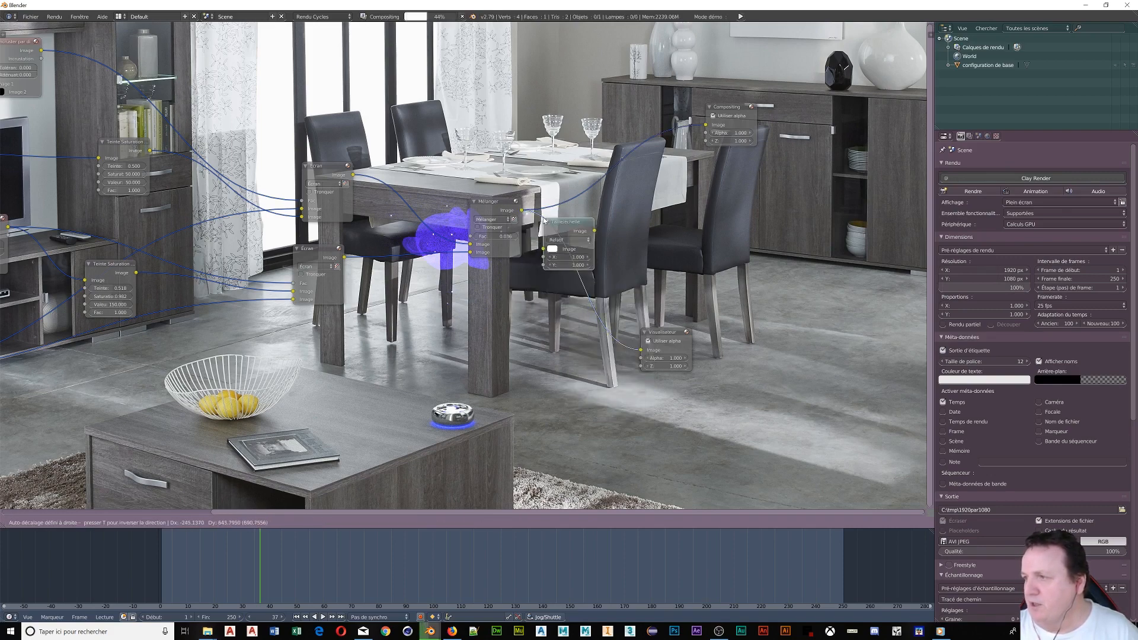
pyautogui.click(545, 220)
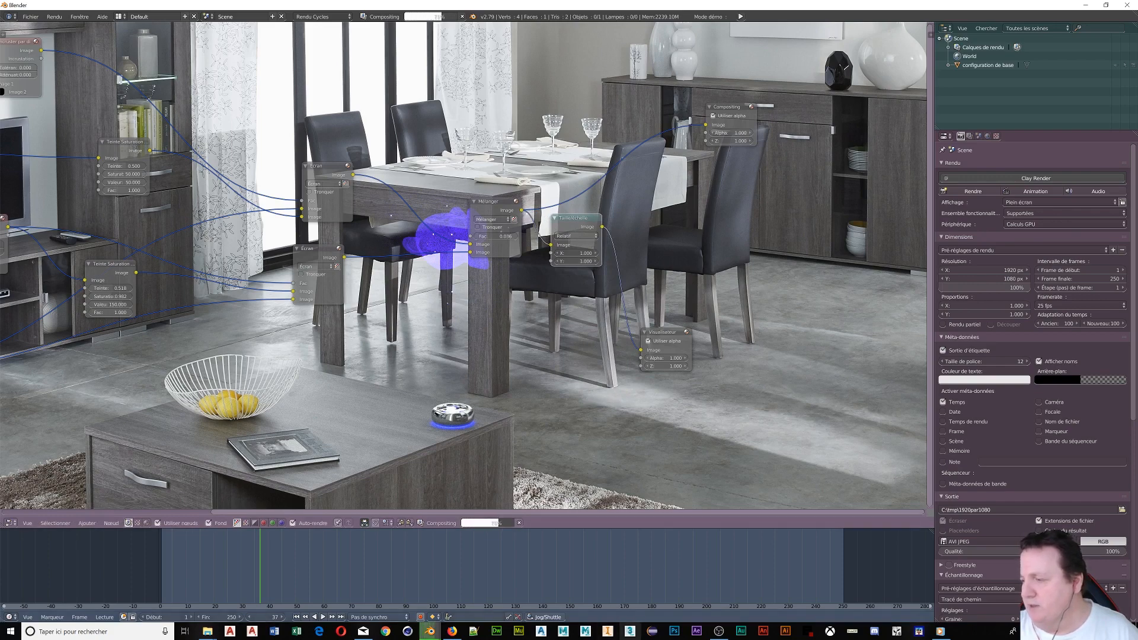
pyautogui.moveTo(438, 635)
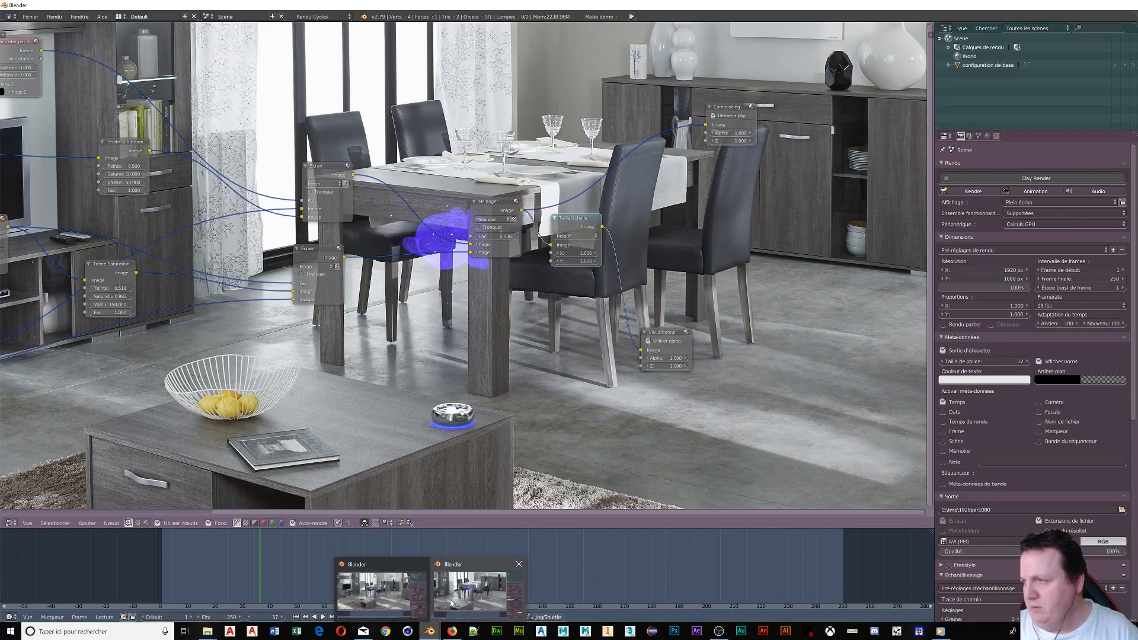
pyautogui.click(415, 566)
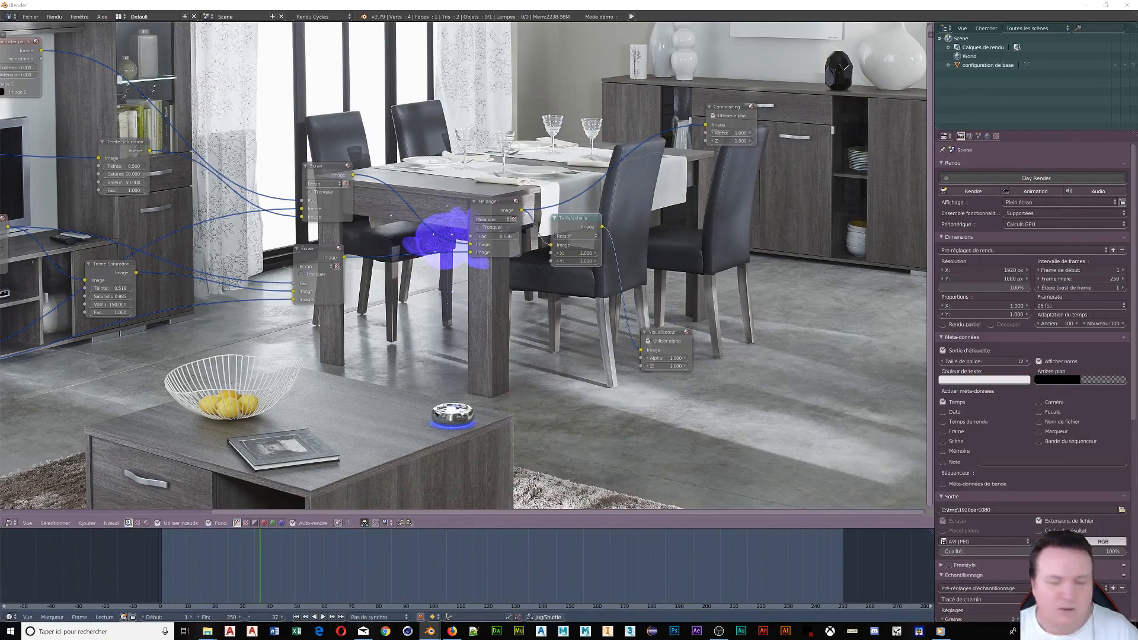
pyautogui.moveTo(563, 245); pyautogui.dragTo(639, 351)
pyautogui.click(582, 236)
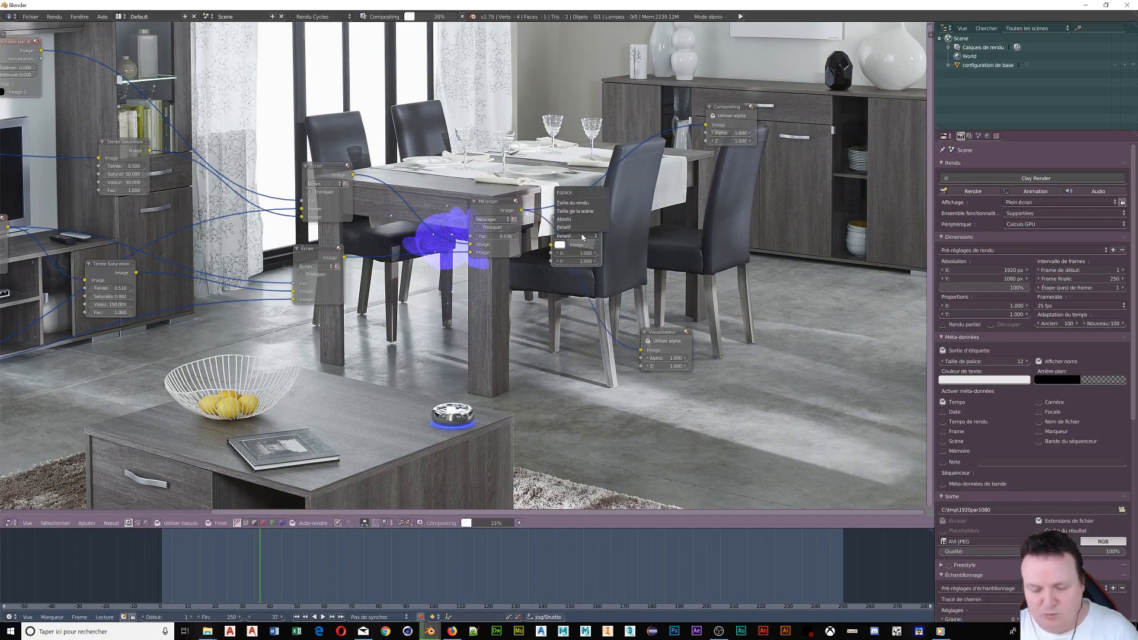
pyautogui.click(574, 227)
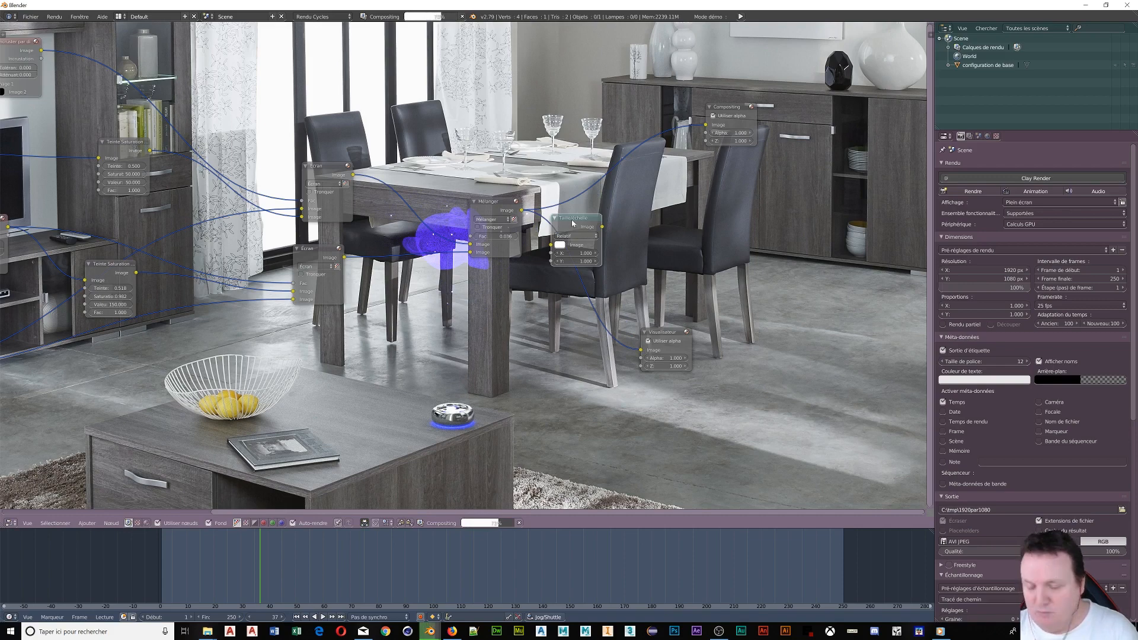
# Add a Transform node on the link between the final Mix node and the Viewer.
pyautogui.hotkey('shift', 'a')
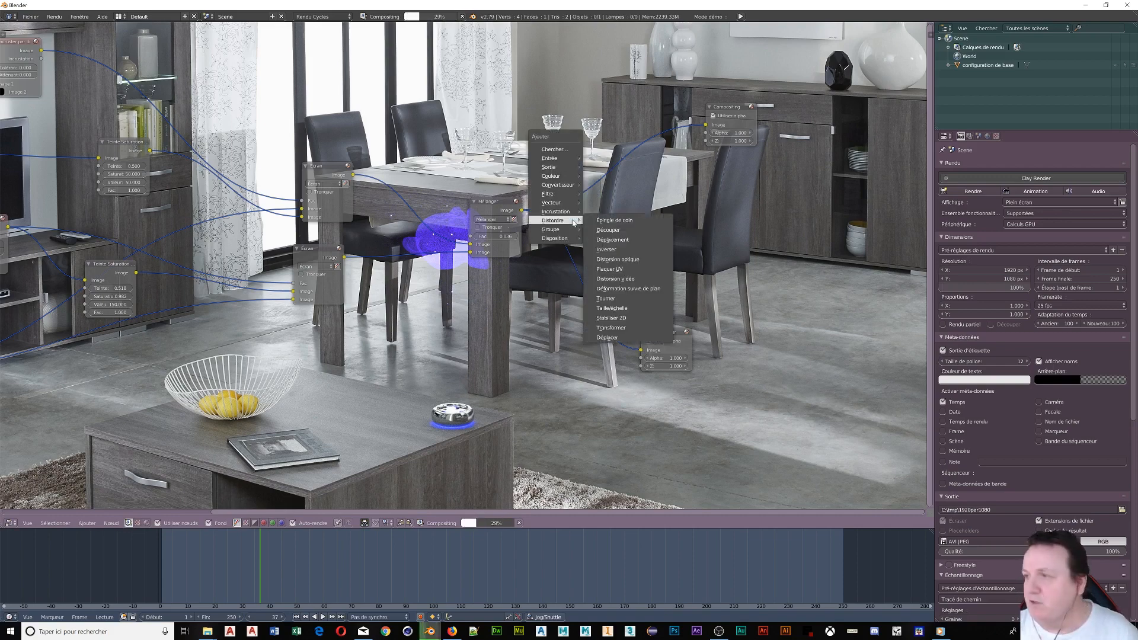
pyautogui.click(610, 328)
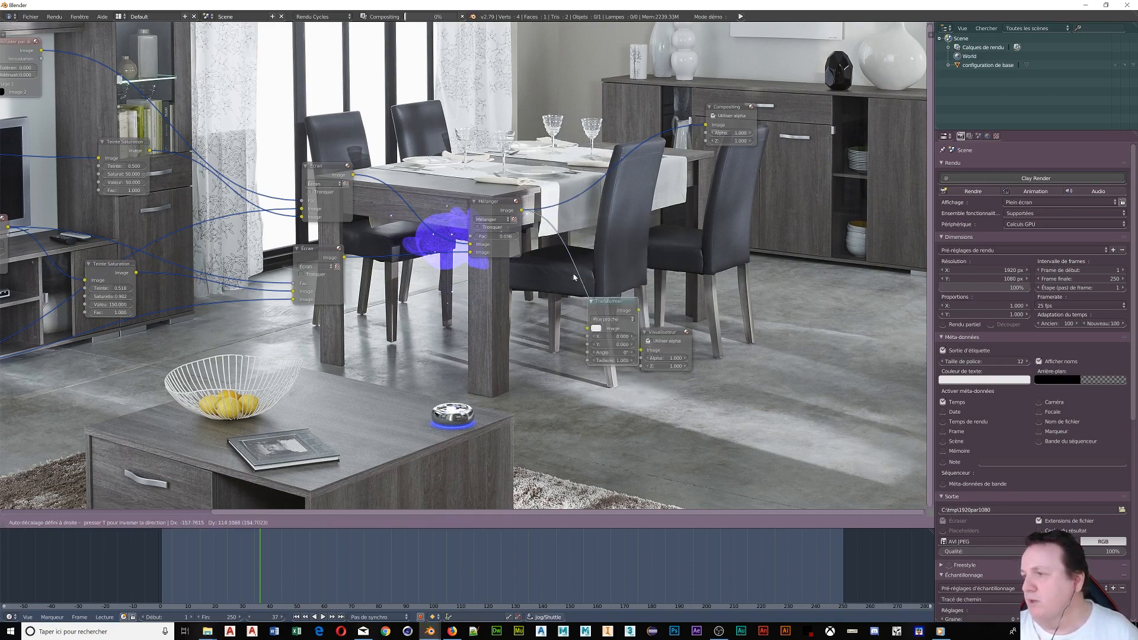
pyautogui.click(546, 214)
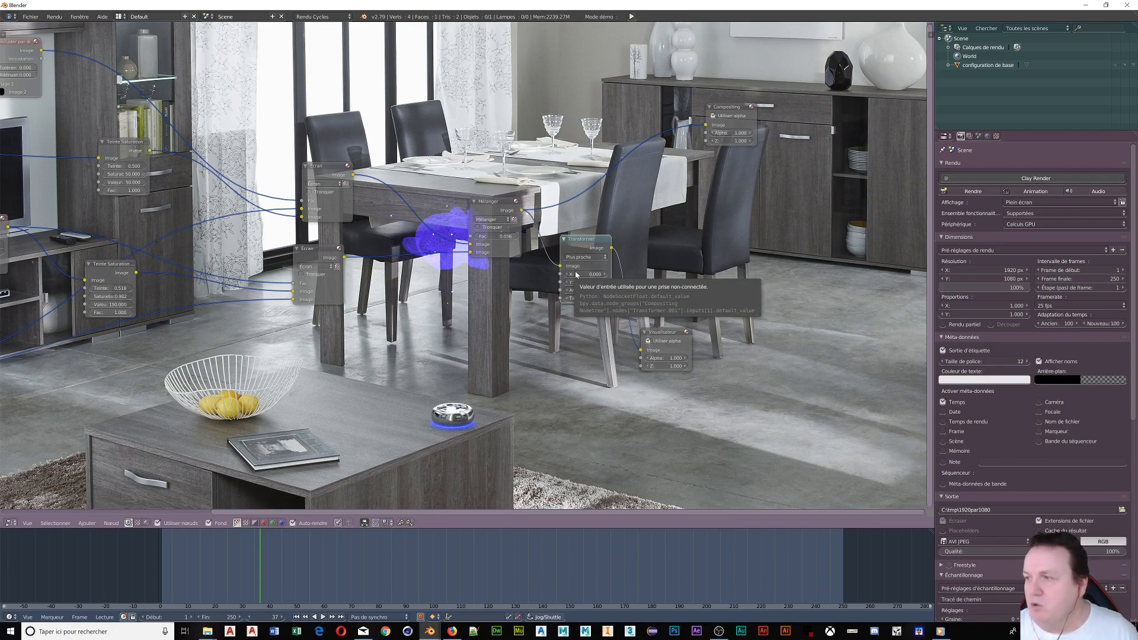
# Set the Transform node's scale to 1920/5692 and link its Image output to the Composite node's Image input.
pyautogui.click(579, 299)
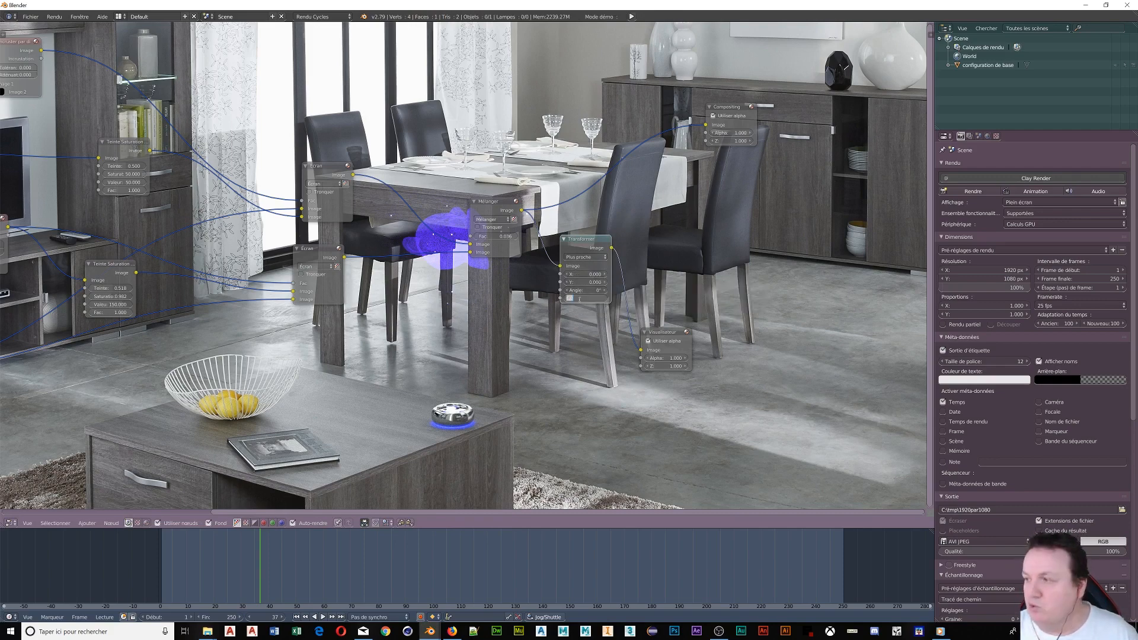
pyautogui.write('1920/')
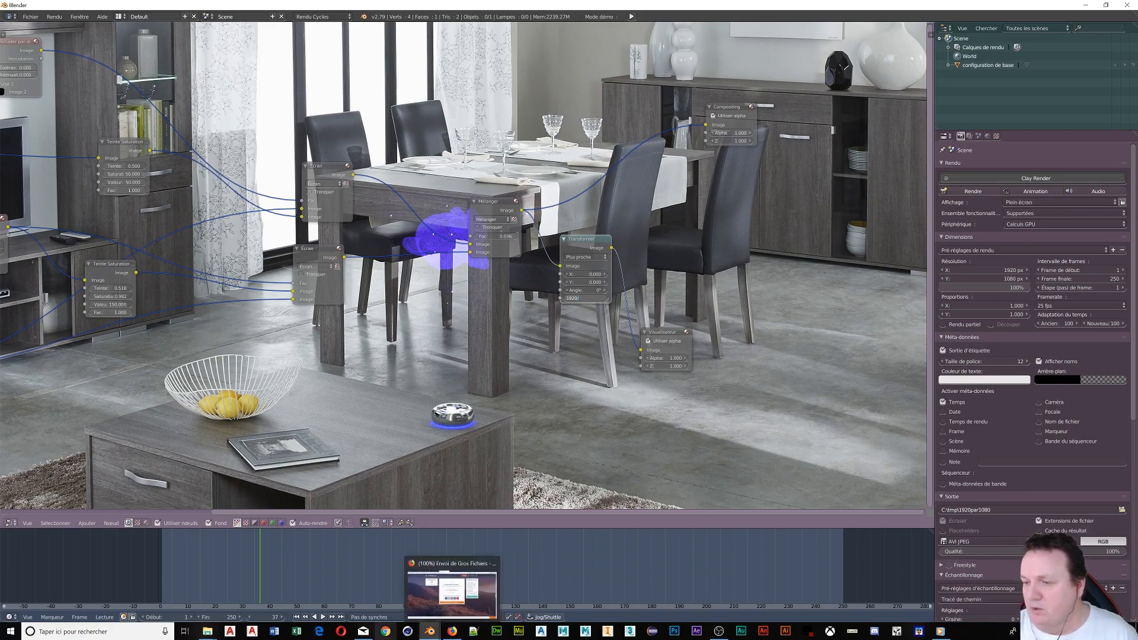
pyautogui.moveTo(208, 632)
pyautogui.moveTo(239, 617)
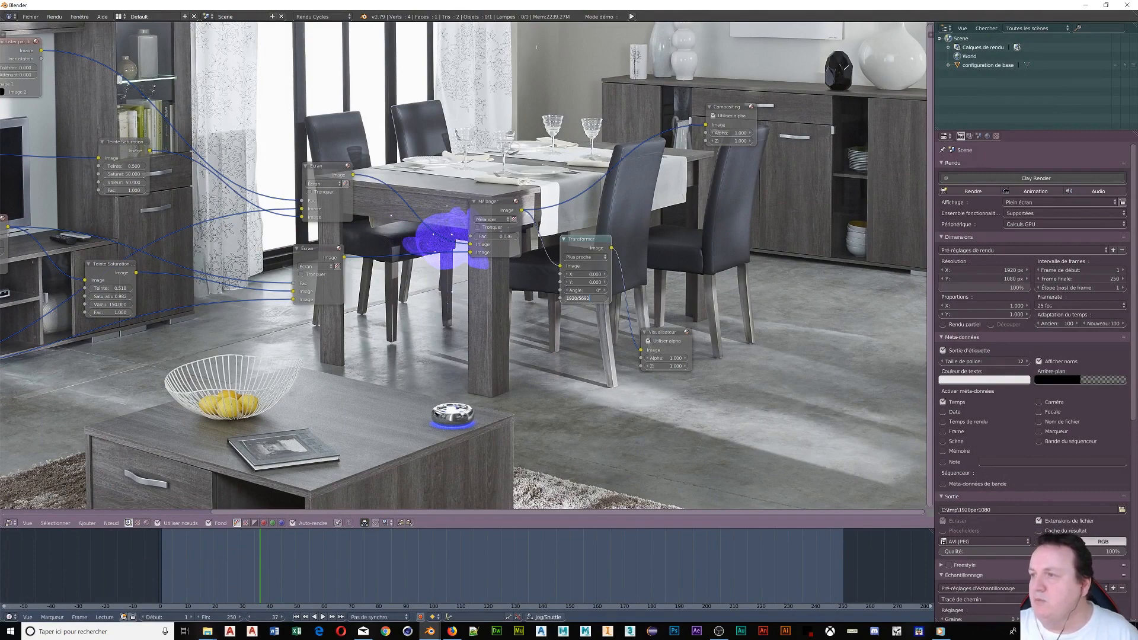
pyautogui.press('Return')
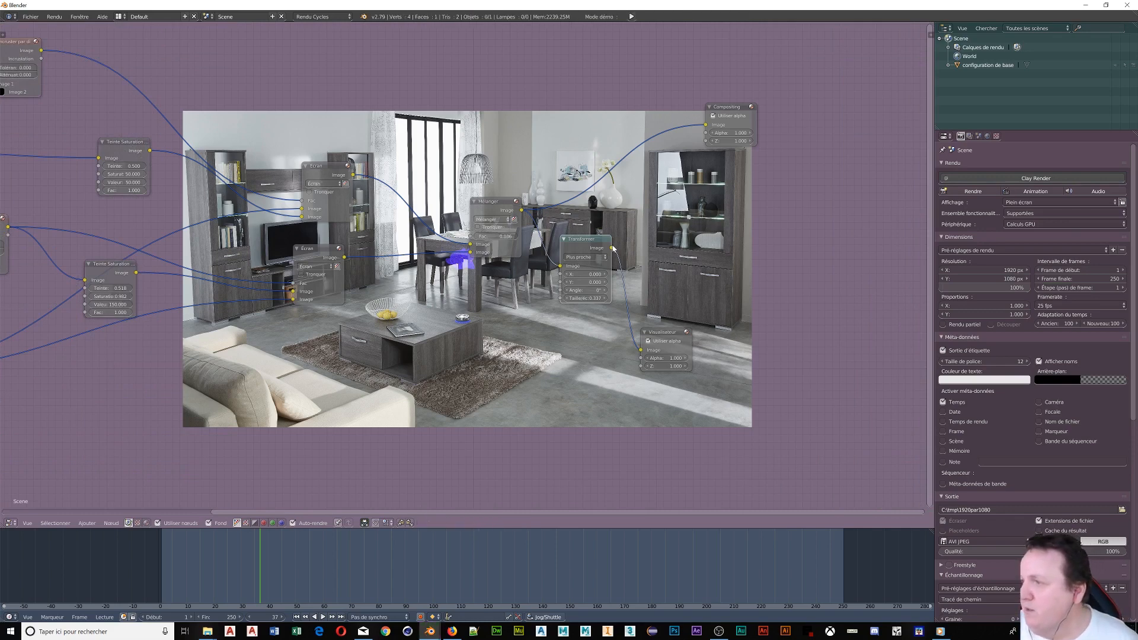
pyautogui.moveTo(612, 248); pyautogui.dragTo(706, 126)
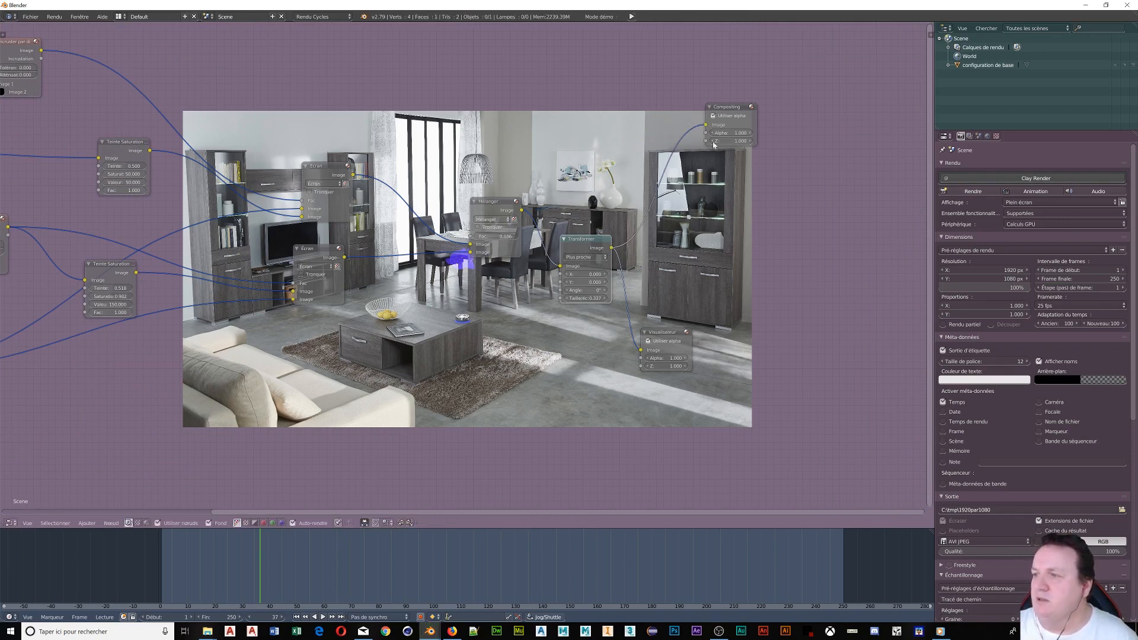
# Set the Fac of the Mix node combining the two Screen branches to 0.194, judging the hologram in the enlarged backdrop.
pyautogui.scroll(4, 497, 247)
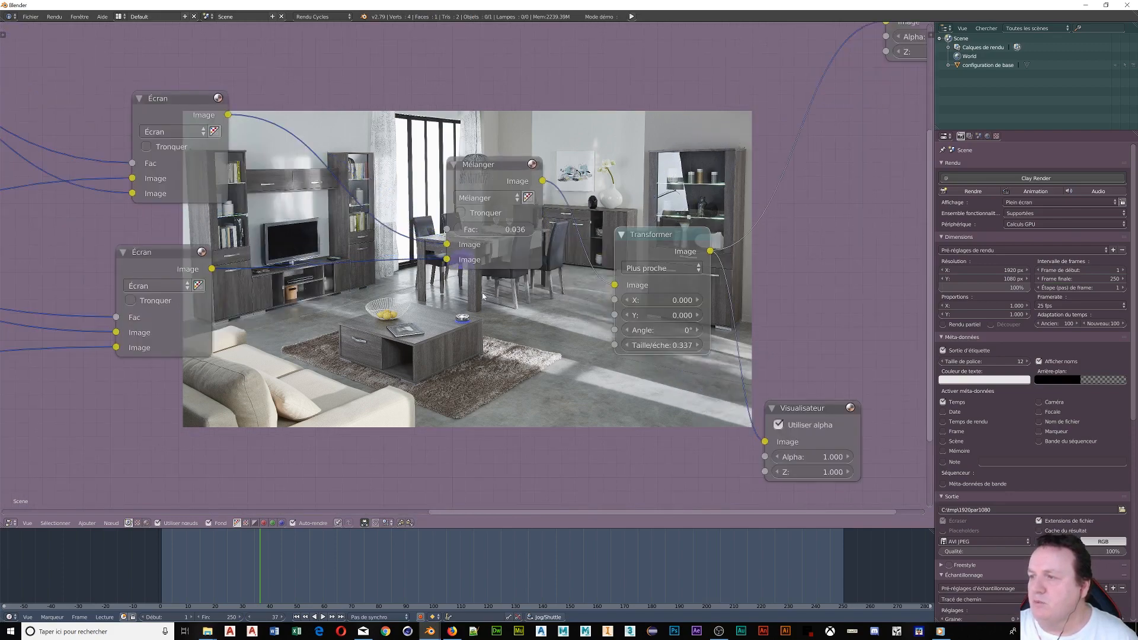
pyautogui.scroll(-2, 483, 296)
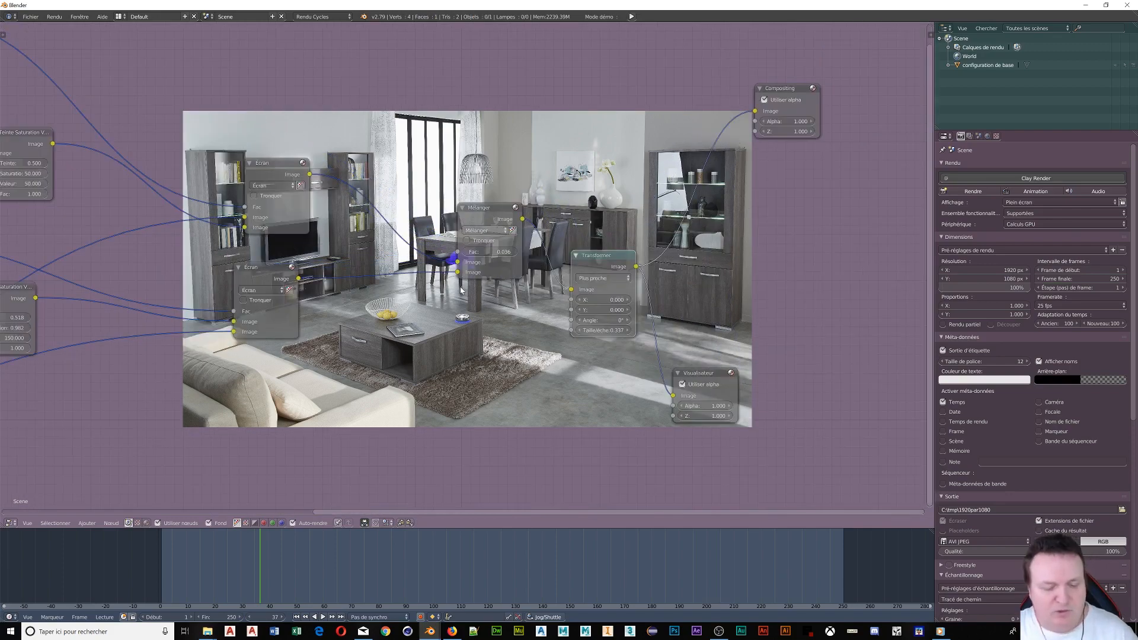
pyautogui.hotkey('alt', 'v')
pyautogui.hotkey('alt', 'v')
pyautogui.hotkey('alt', 'v')
pyautogui.hotkey('alt', 'v')
pyautogui.hotkey('alt', 'v')
pyautogui.hotkey('alt', 'v')
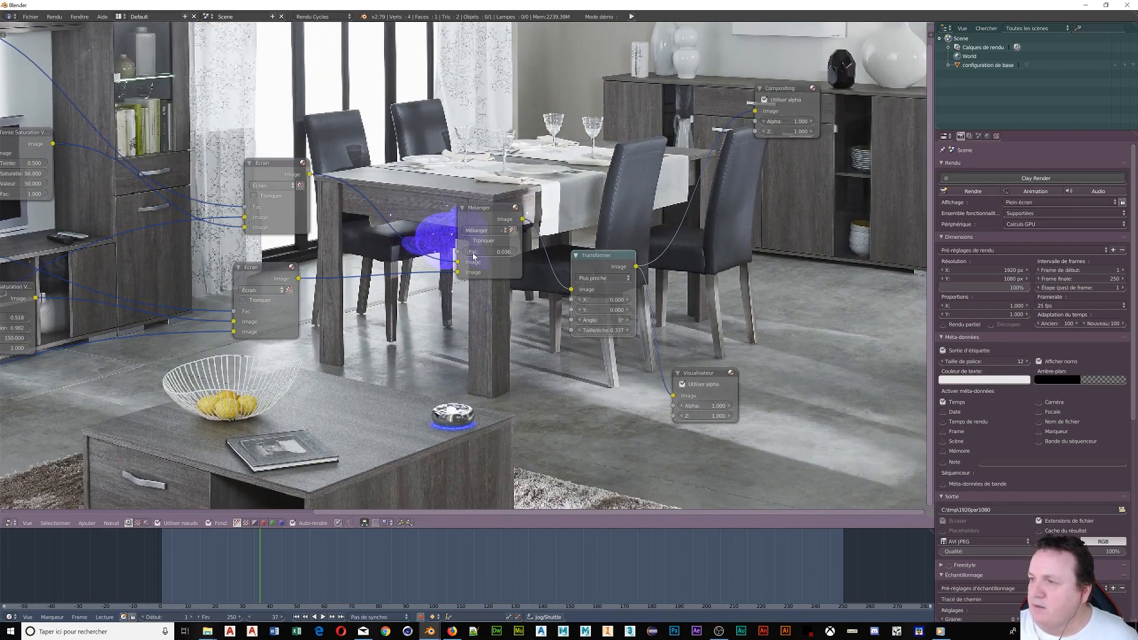
pyautogui.moveTo(486, 251); pyautogui.dragTo(490, 251)
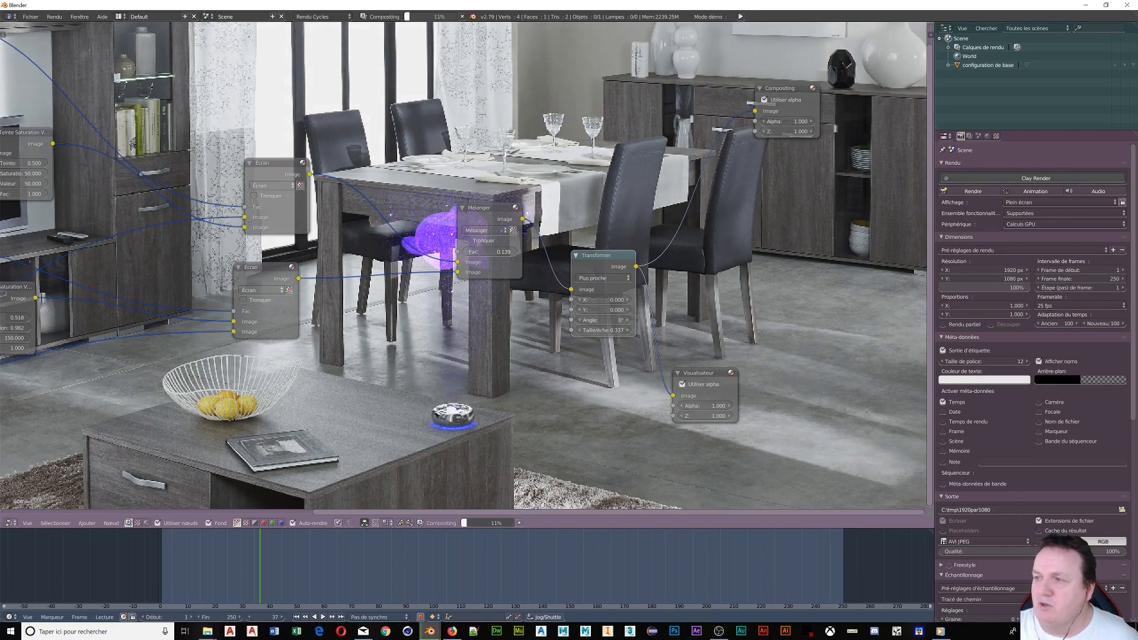
pyautogui.click(478, 252)
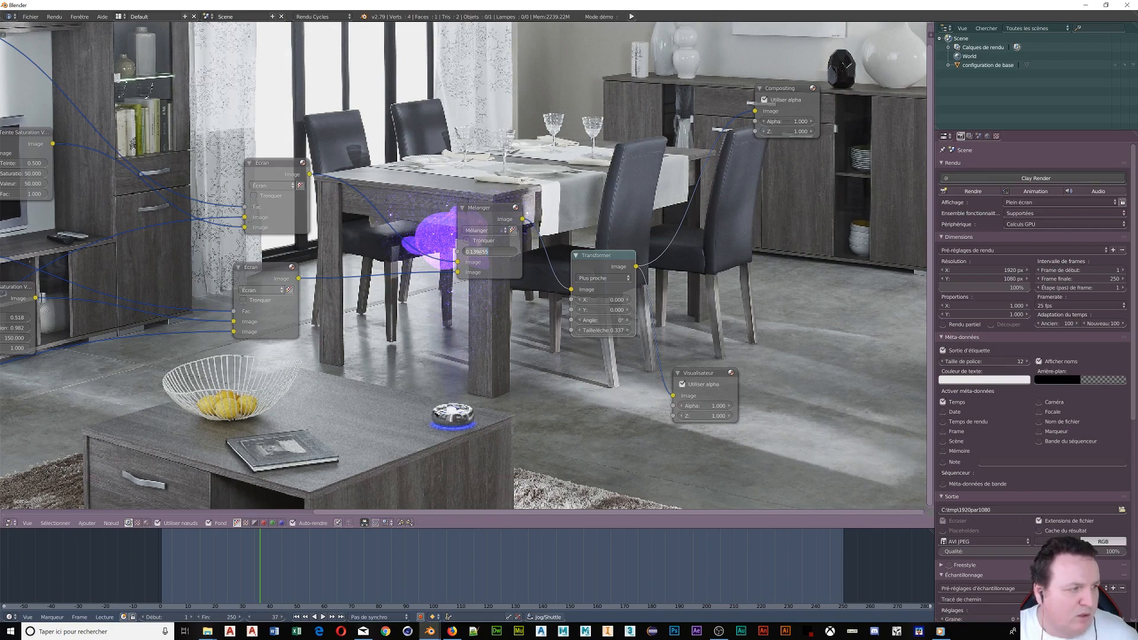
pyautogui.press('Return')
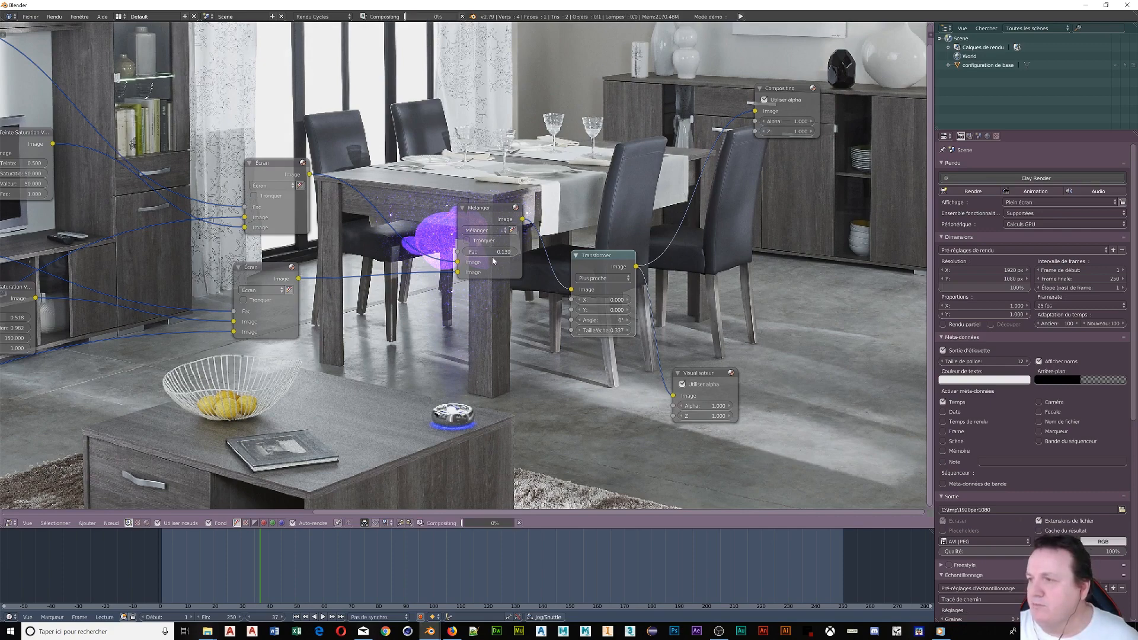
pyautogui.click(482, 252)
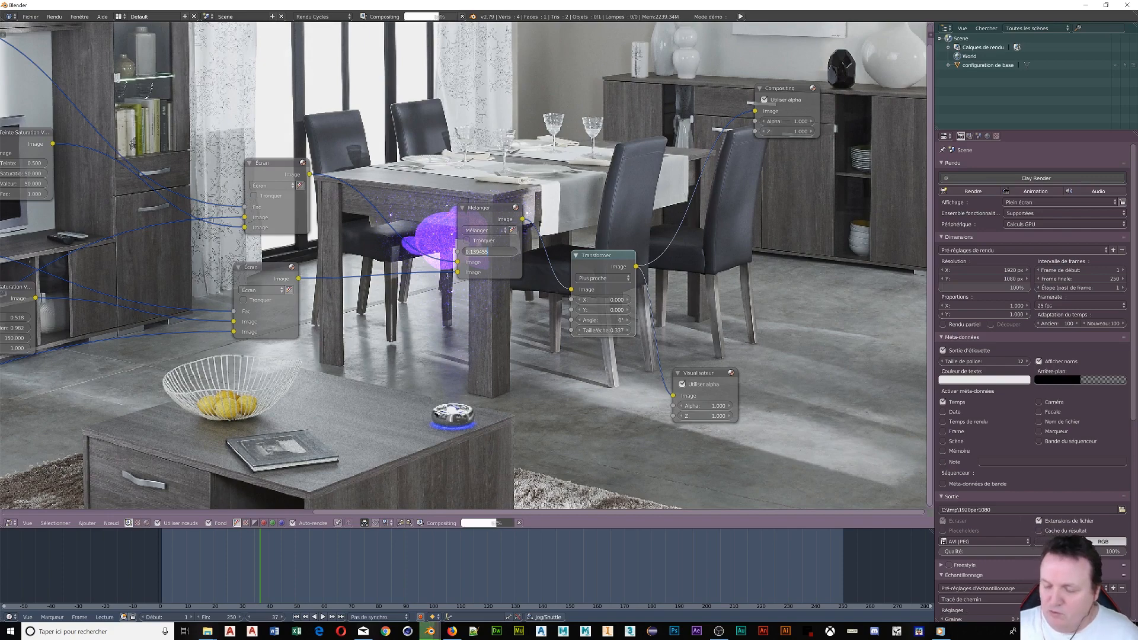
pyautogui.write('0.194')
pyautogui.press('Return')
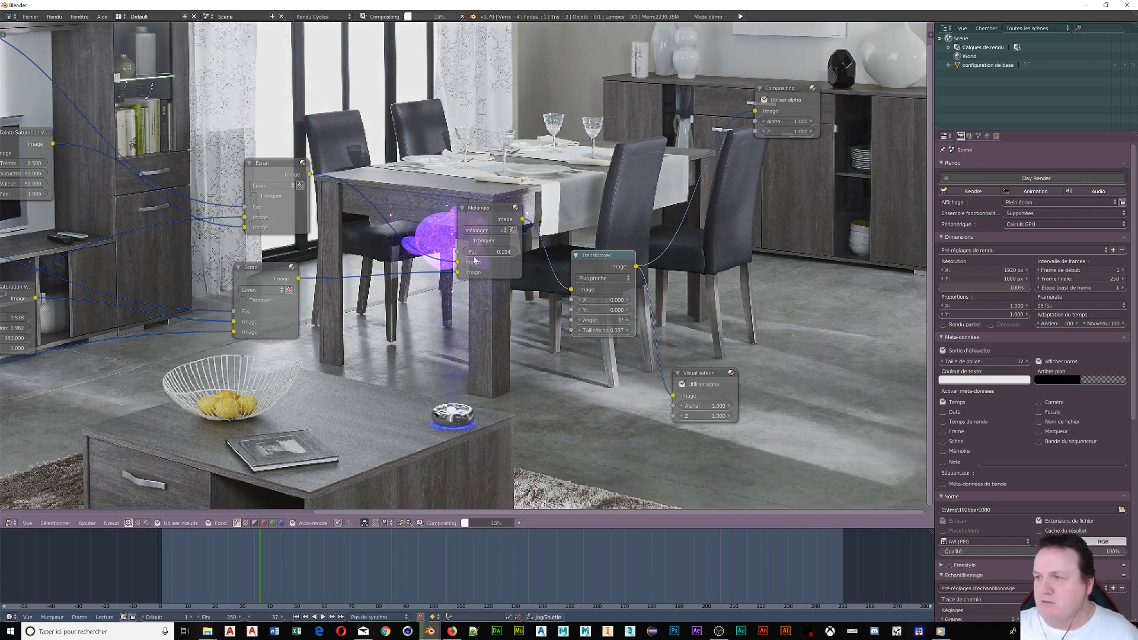
# Go to frame 139 and set the Fac of the Mix node combining the two Screen branches to 0.067.
pyautogui.moveTo(264, 557); pyautogui.dragTo(539, 575)
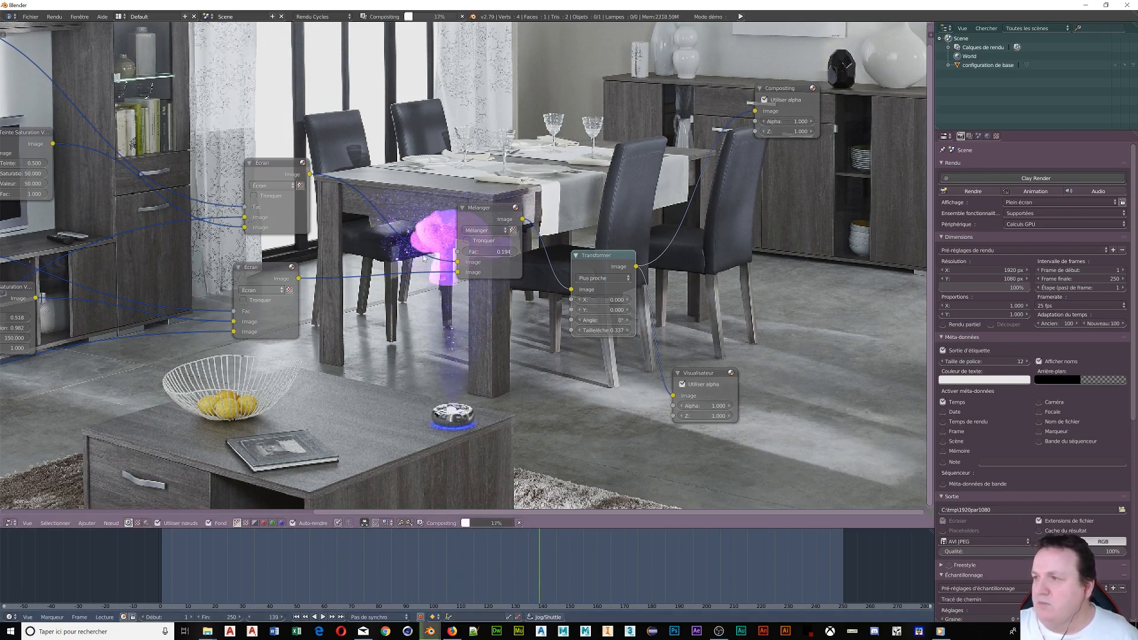
pyautogui.moveTo(489, 255); pyautogui.dragTo(480, 255)
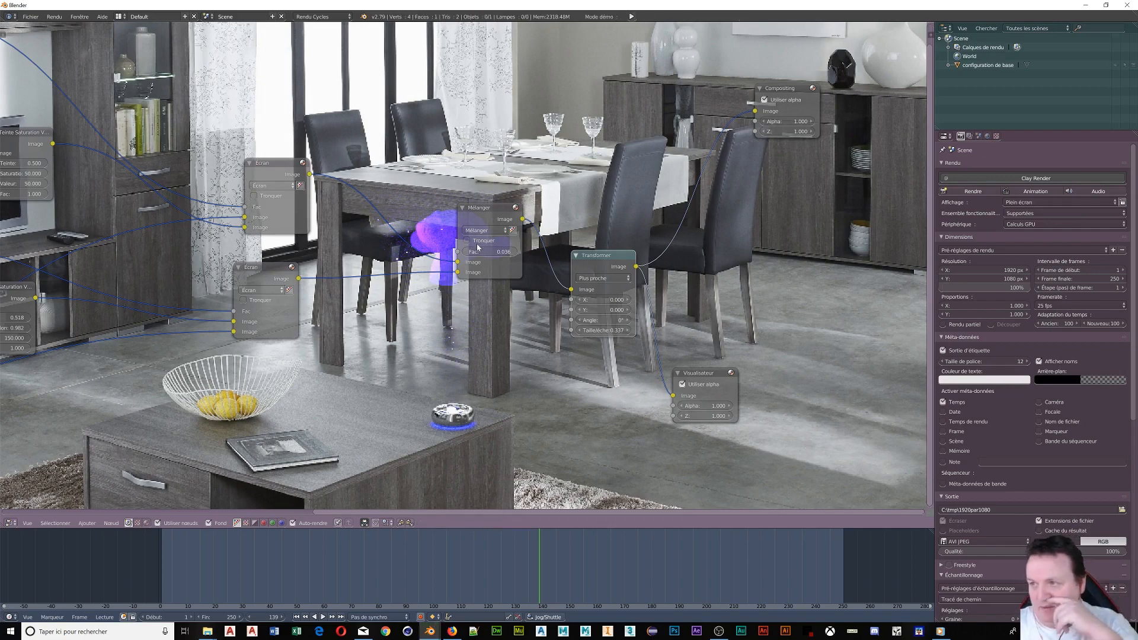
pyautogui.moveTo(479, 251); pyautogui.dragTo(468, 251)
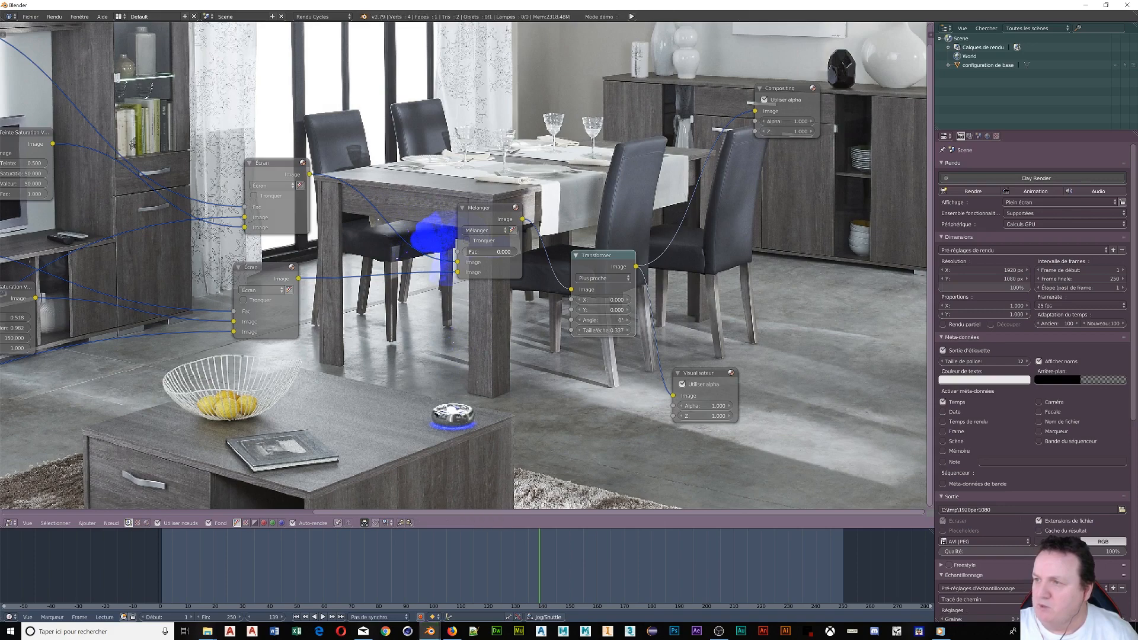
pyautogui.moveTo(474, 251); pyautogui.dragTo(486, 252)
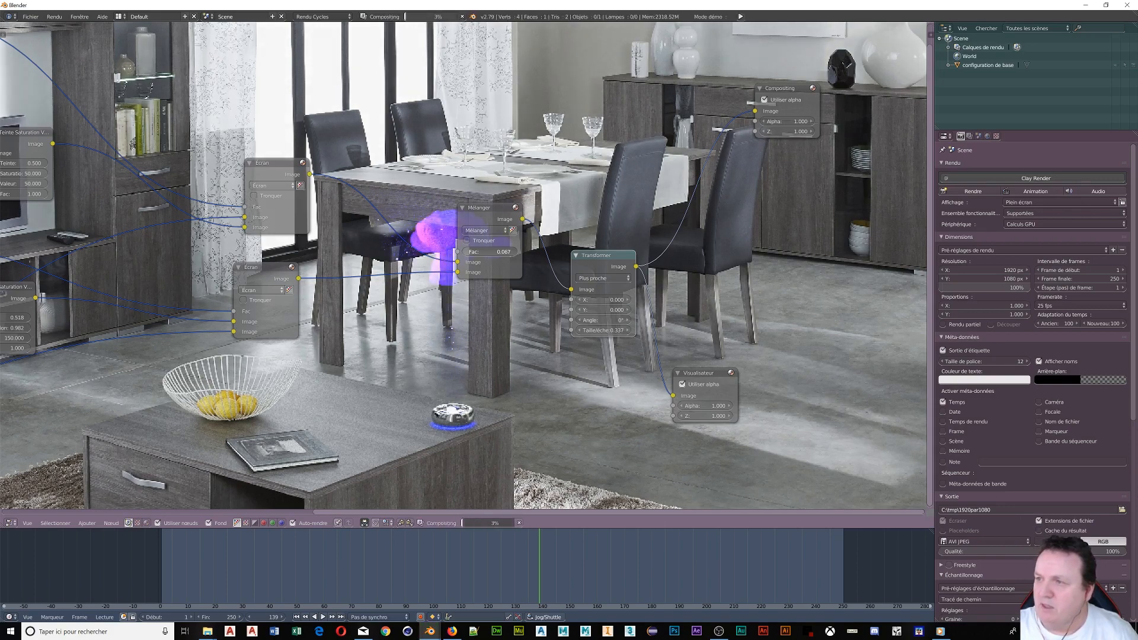
# Shrink the backdrop until the entire living-room composite fits inside the node editor.
pyautogui.scroll(-4, 607, 299)
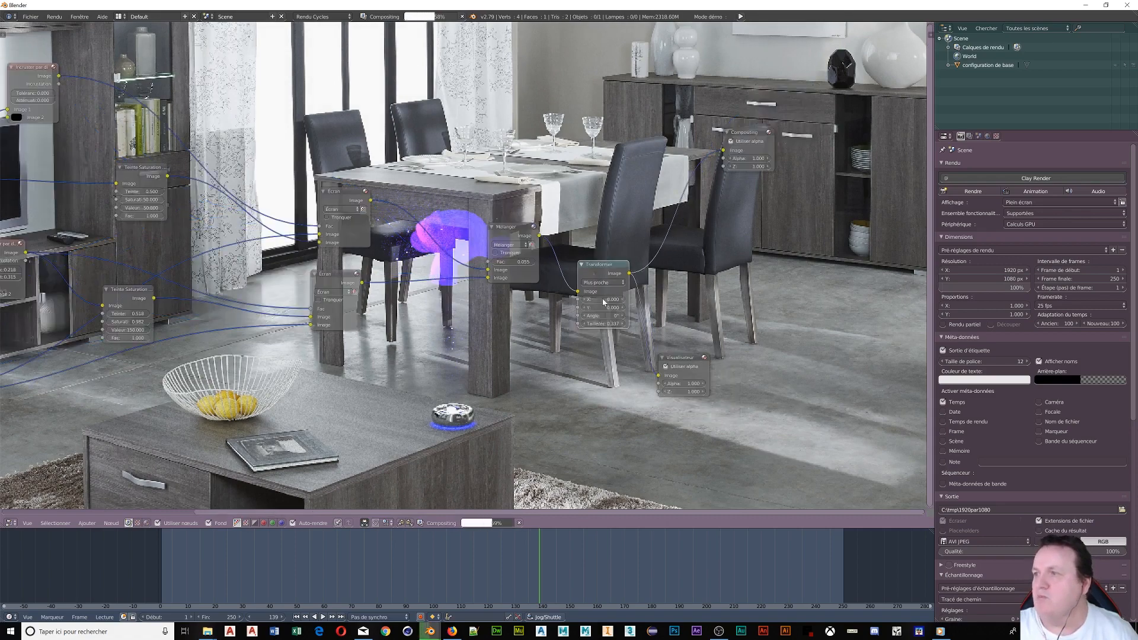
pyautogui.hotkey('alt', 'v')
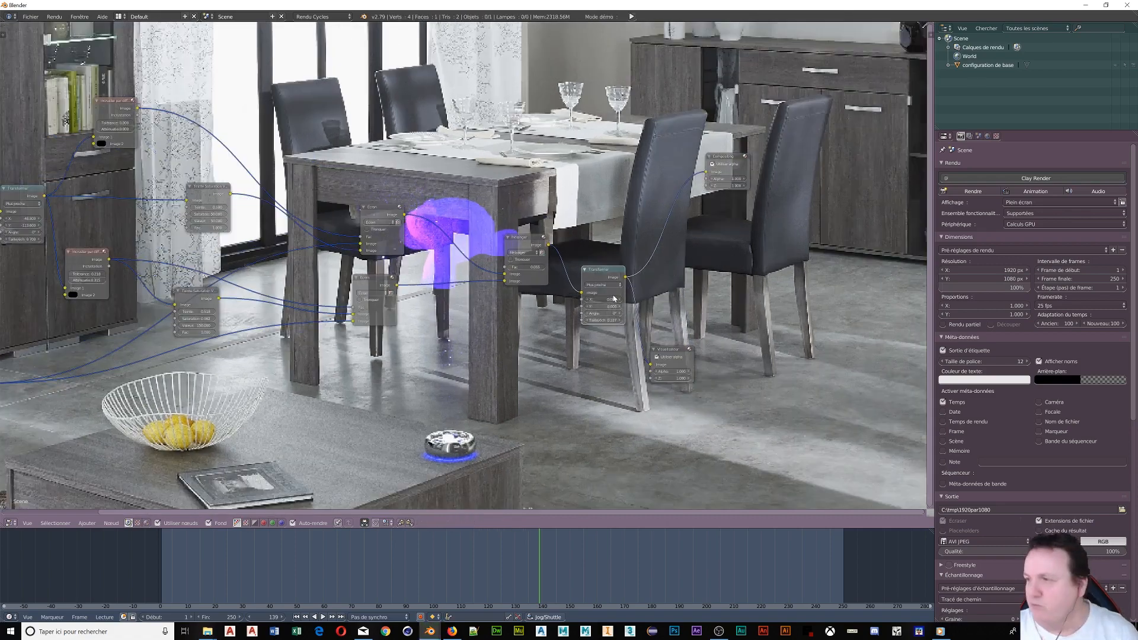
pyautogui.press('v')
pyautogui.press('v')
pyautogui.press('v')
pyautogui.press('v')
pyautogui.press('v')
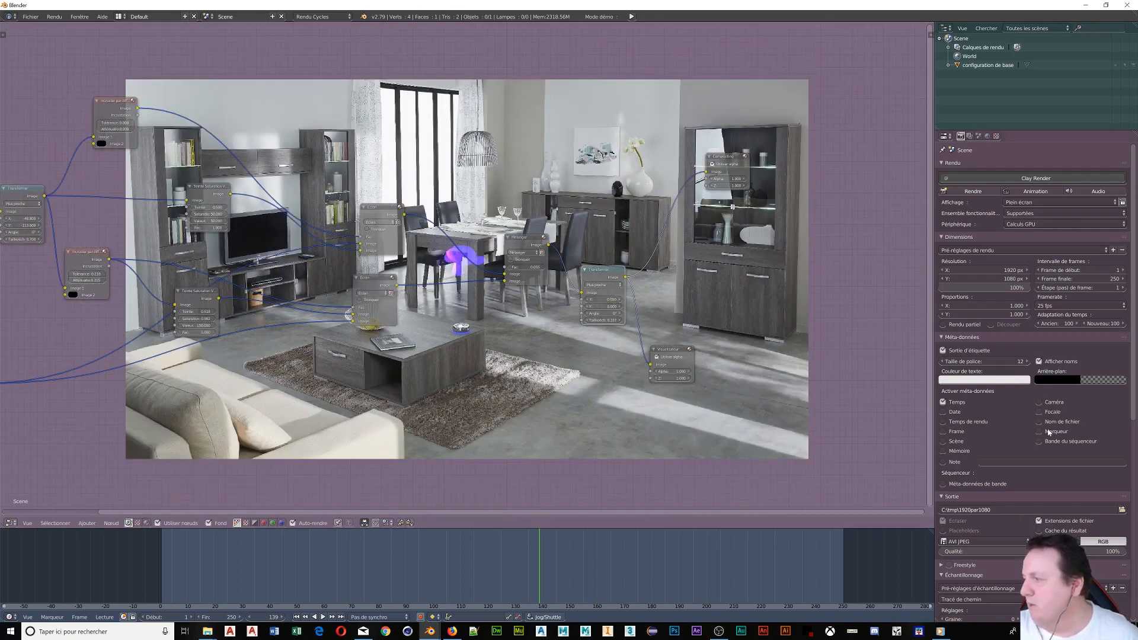
# Disable the metadata stamp output (Sortie d'étiquette) and the Temps metadata entry in the render settings.
pyautogui.click(943, 351)
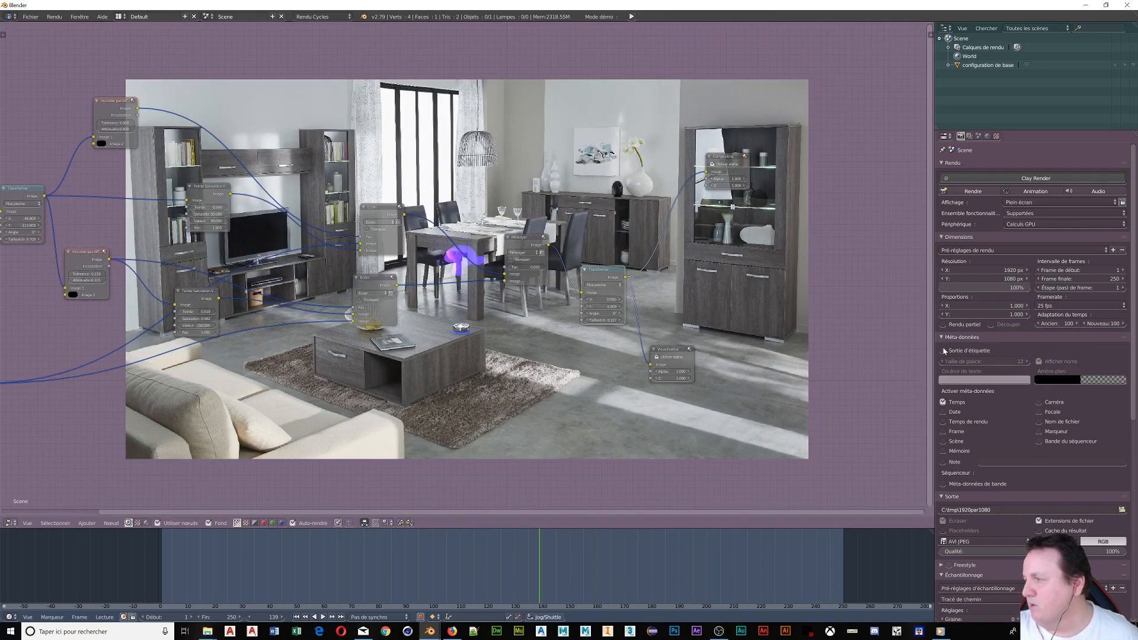
pyautogui.scroll(-1, 991, 413)
pyautogui.click(942, 379)
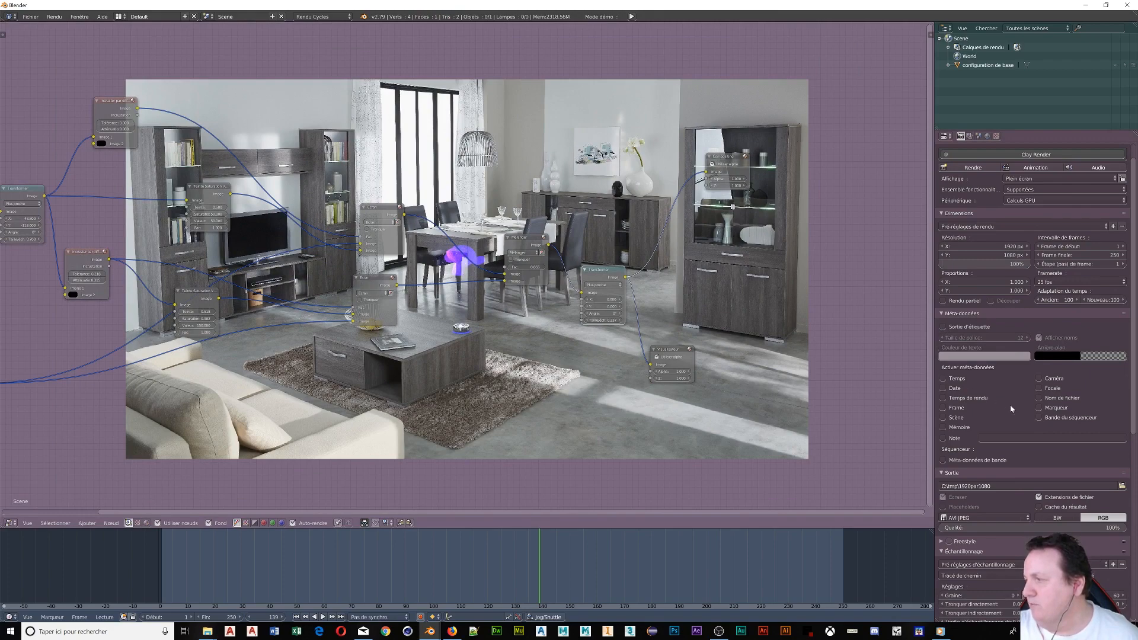
# Set the render output to Vidéo FFmpeg with an MPEG-4 container and Haute qualité output quality.
pyautogui.scroll(-3, 1012, 409)
pyautogui.scroll(-5, 1015, 413)
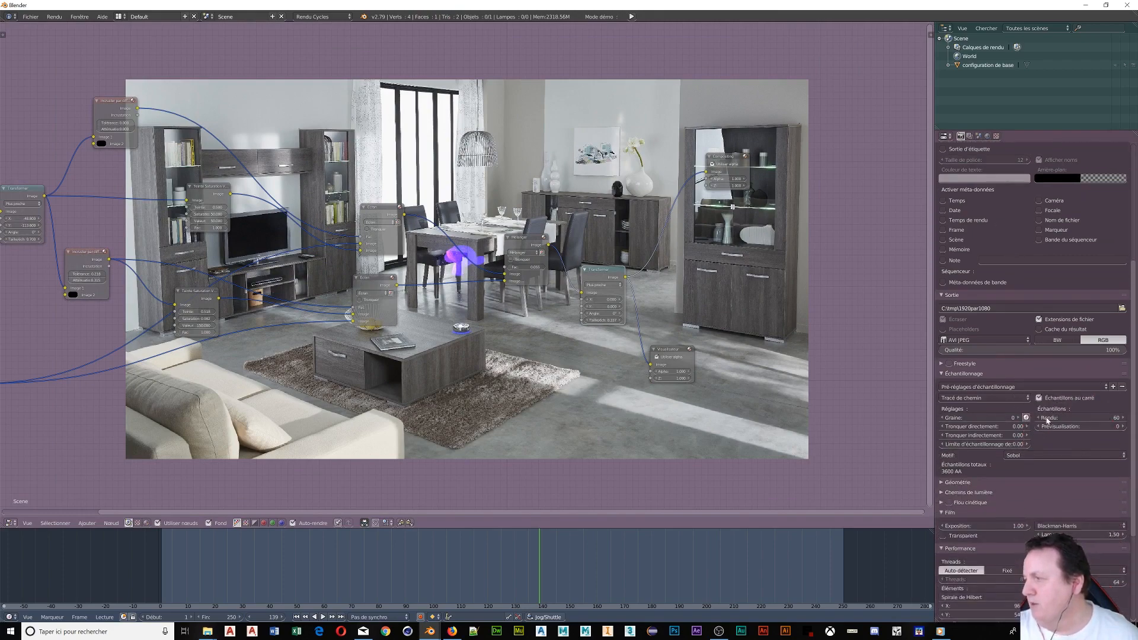
pyautogui.scroll(-6, 1010, 421)
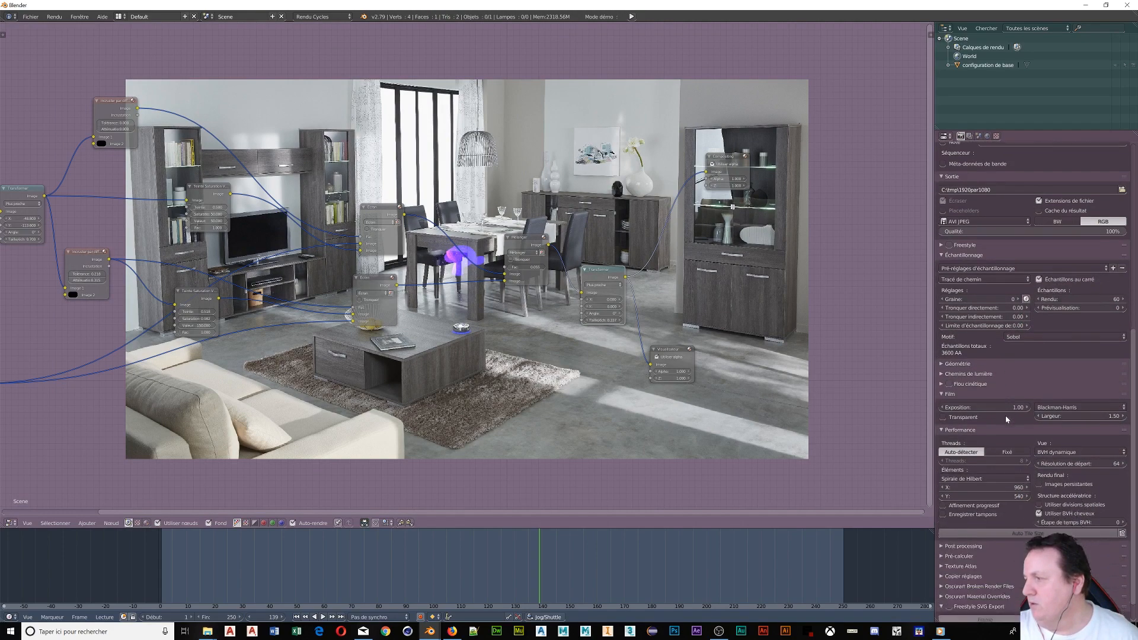
pyautogui.scroll(4, 1006, 419)
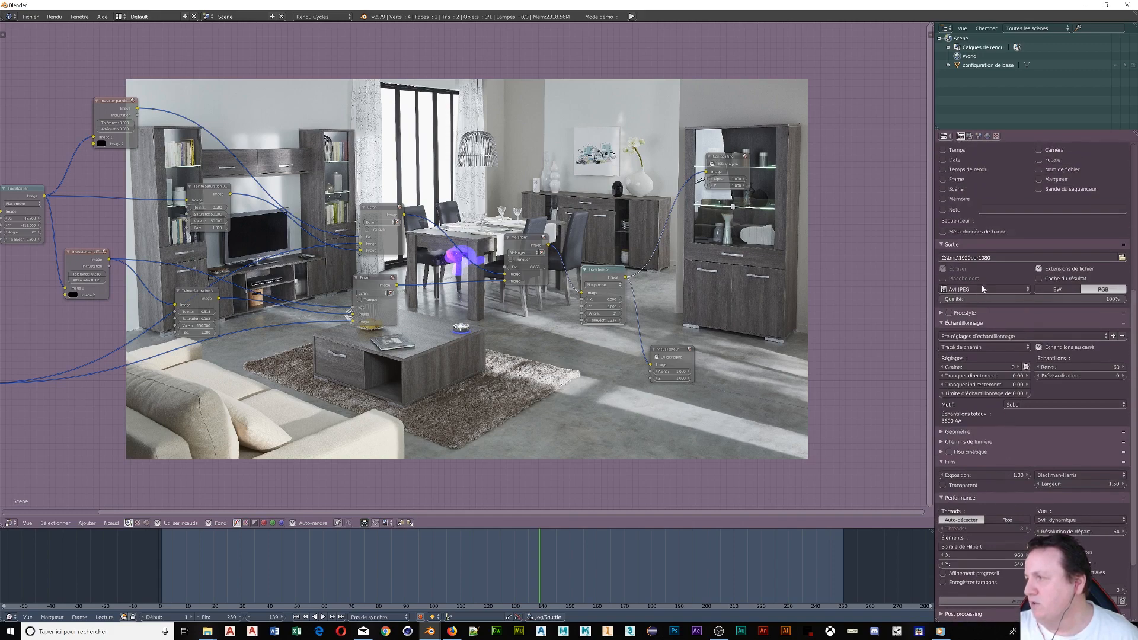
pyautogui.click(982, 289)
pyautogui.click(989, 249)
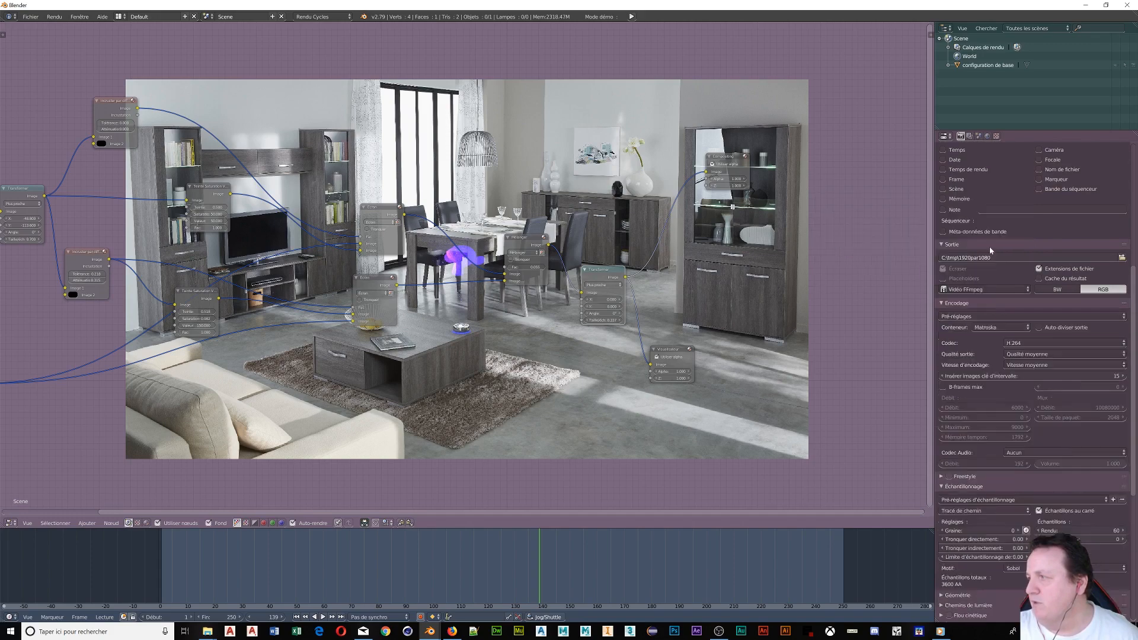
pyautogui.click(1010, 329)
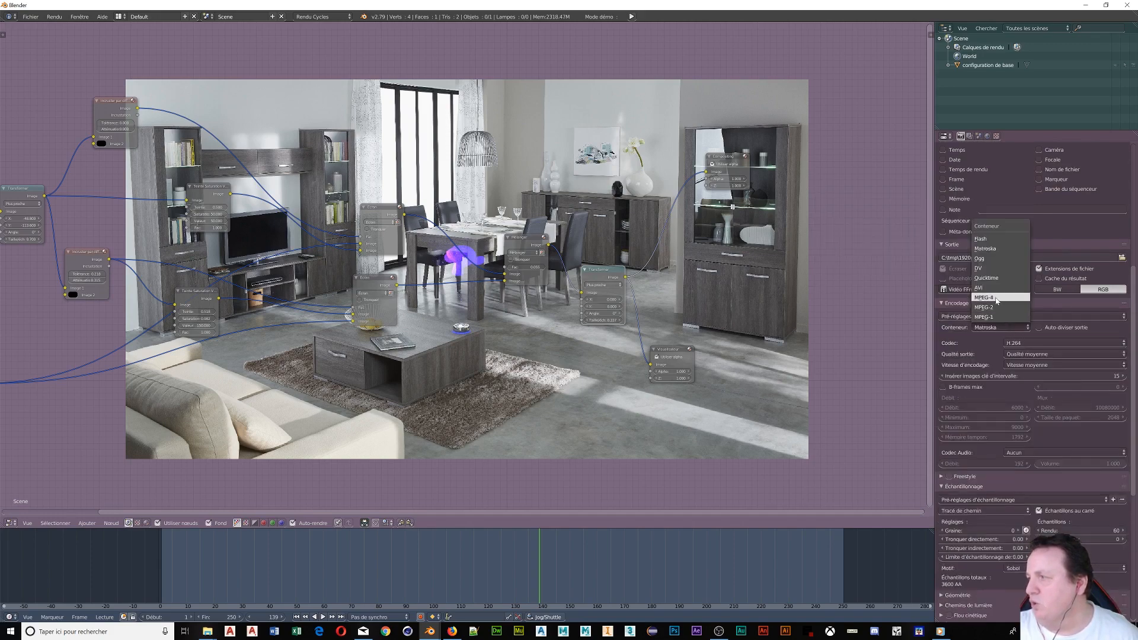
pyautogui.click(985, 298)
pyautogui.click(1033, 355)
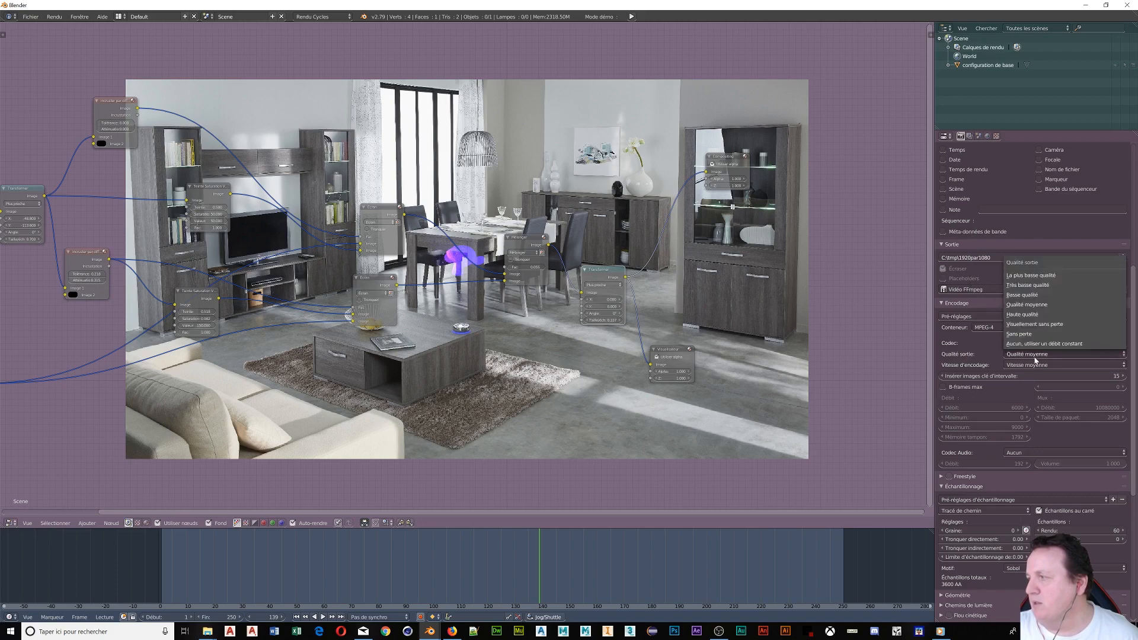
pyautogui.click(1027, 320)
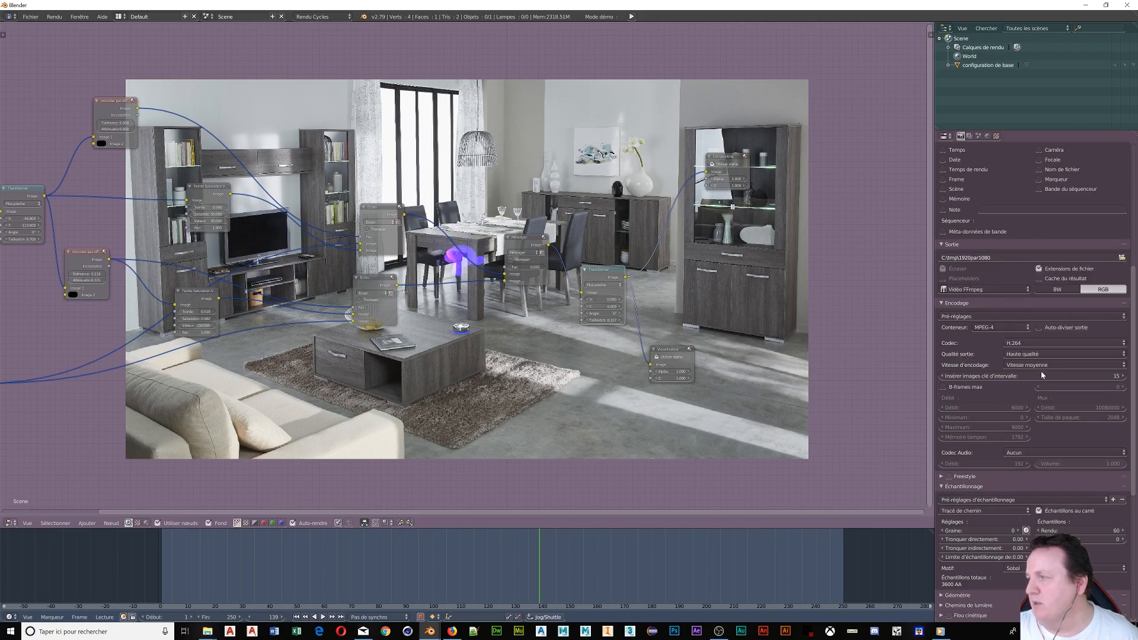
# Set the render output path to the tuto hologramme folder inside Images pour tuto, with the file name "rendu final".
pyautogui.click(1122, 258)
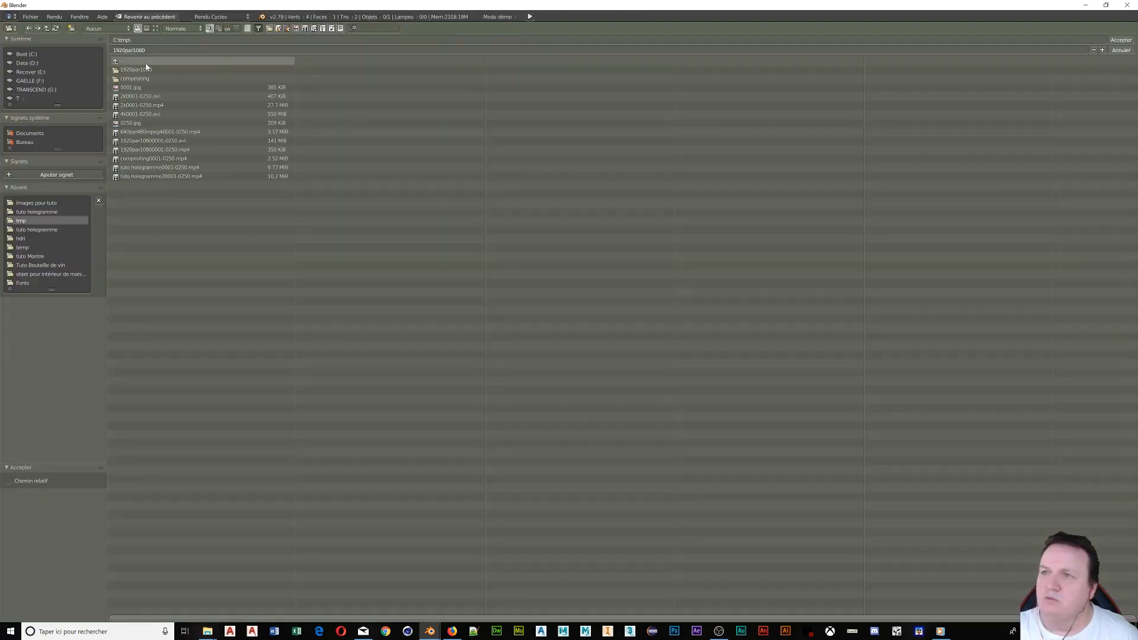
pyautogui.click(52, 213)
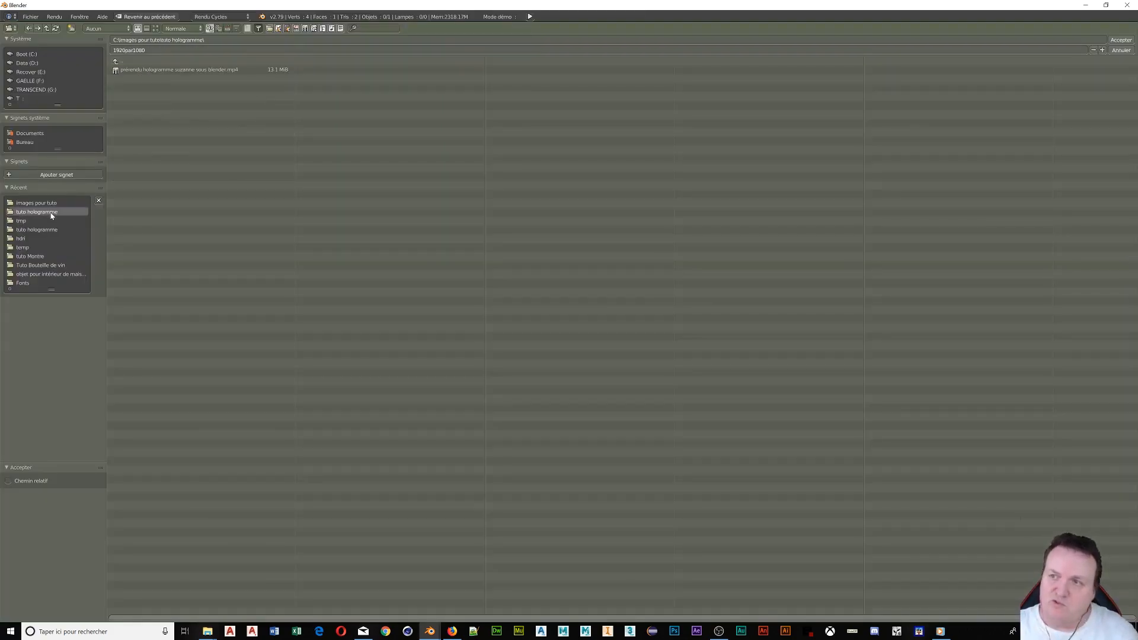
pyautogui.click(151, 51)
pyautogui.write('re')
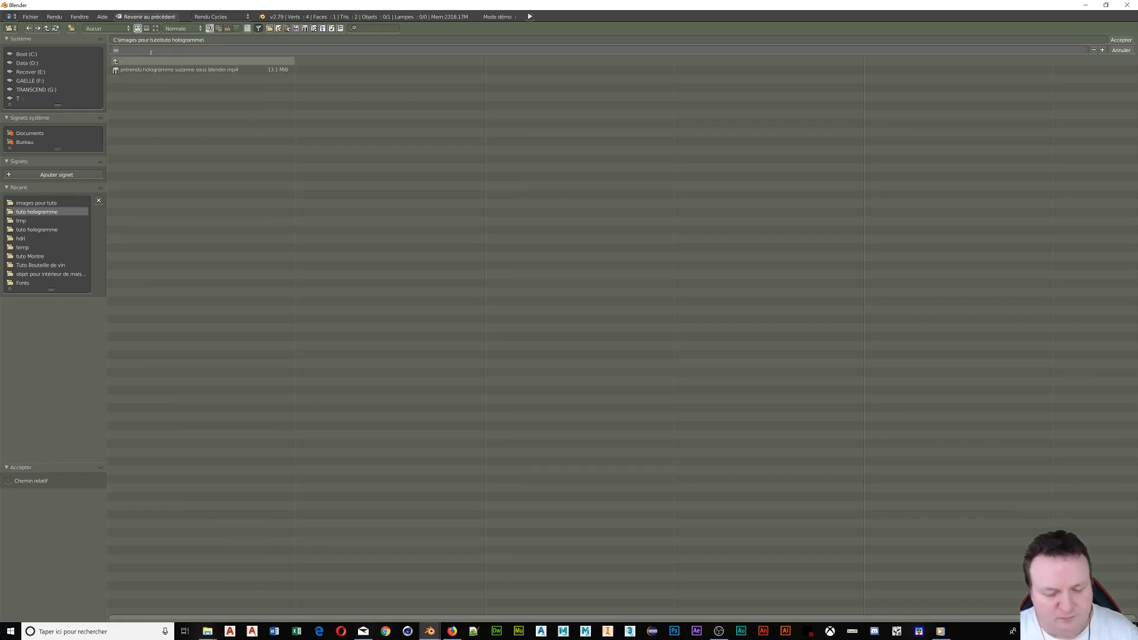
pyautogui.write('ndu final')
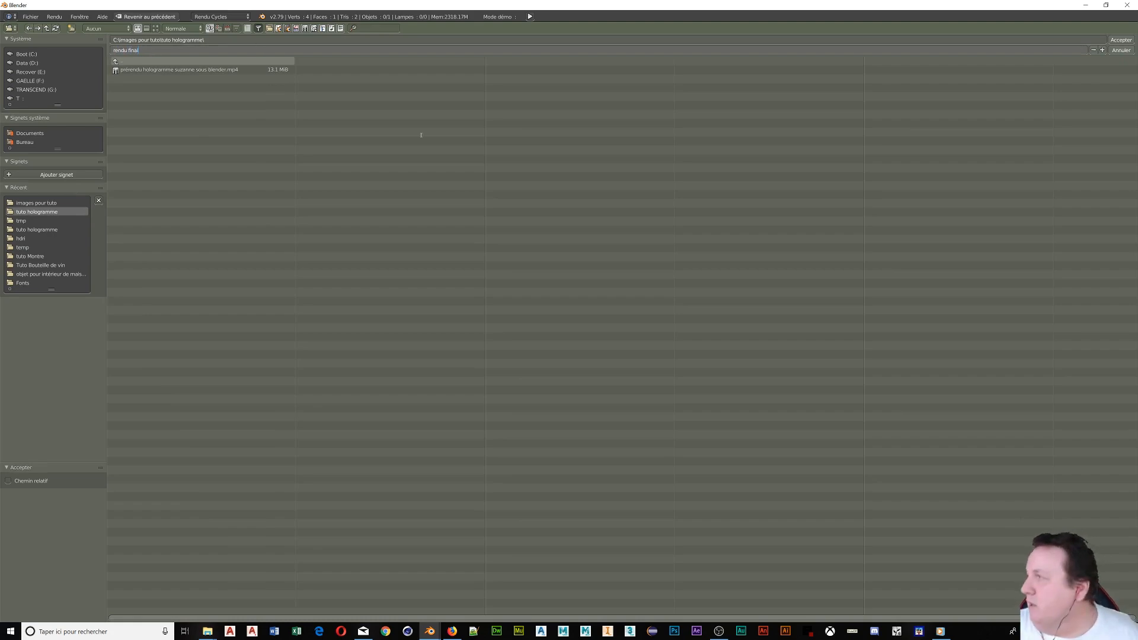
pyautogui.click(1121, 40)
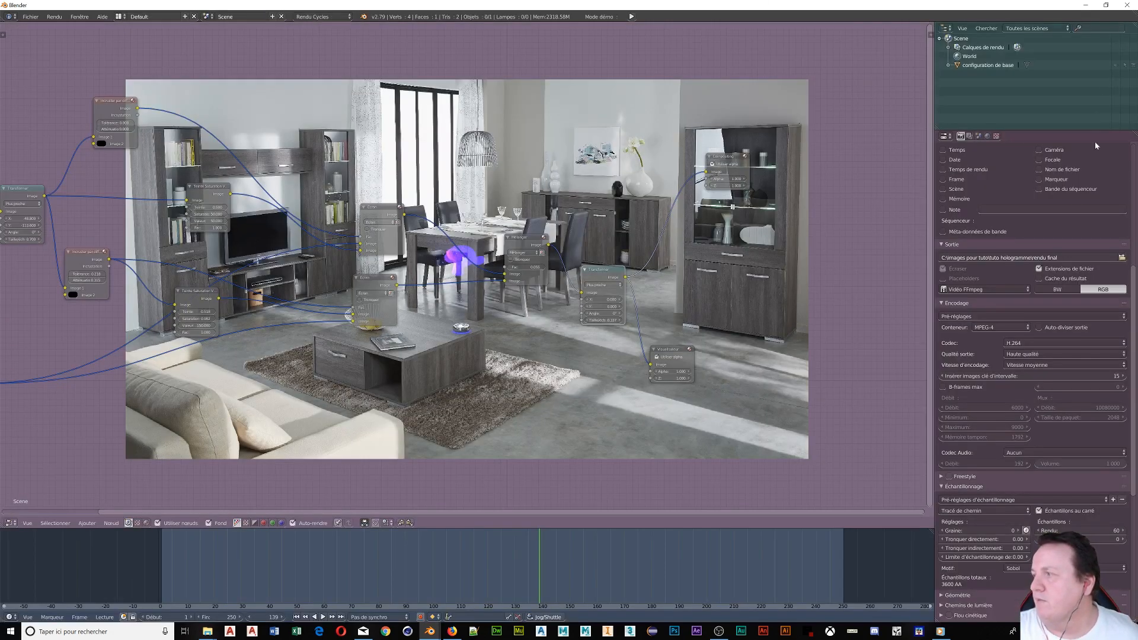
# Disable square samples (Échantillons au carré) in the sampling settings.
pyautogui.scroll(-5, 1044, 363)
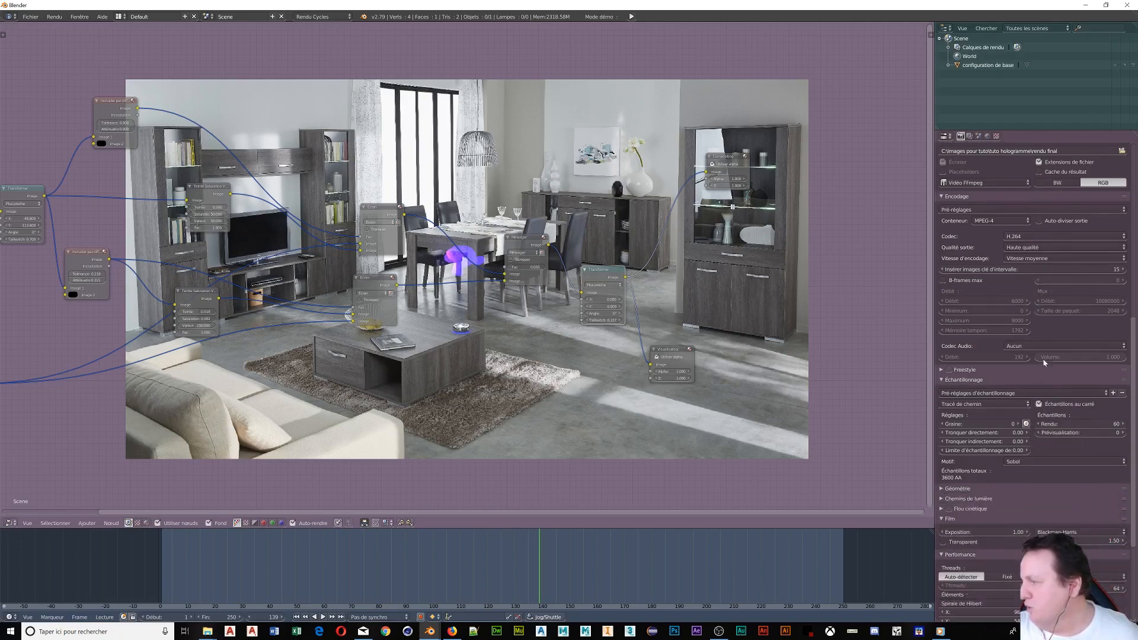
pyautogui.click(1039, 405)
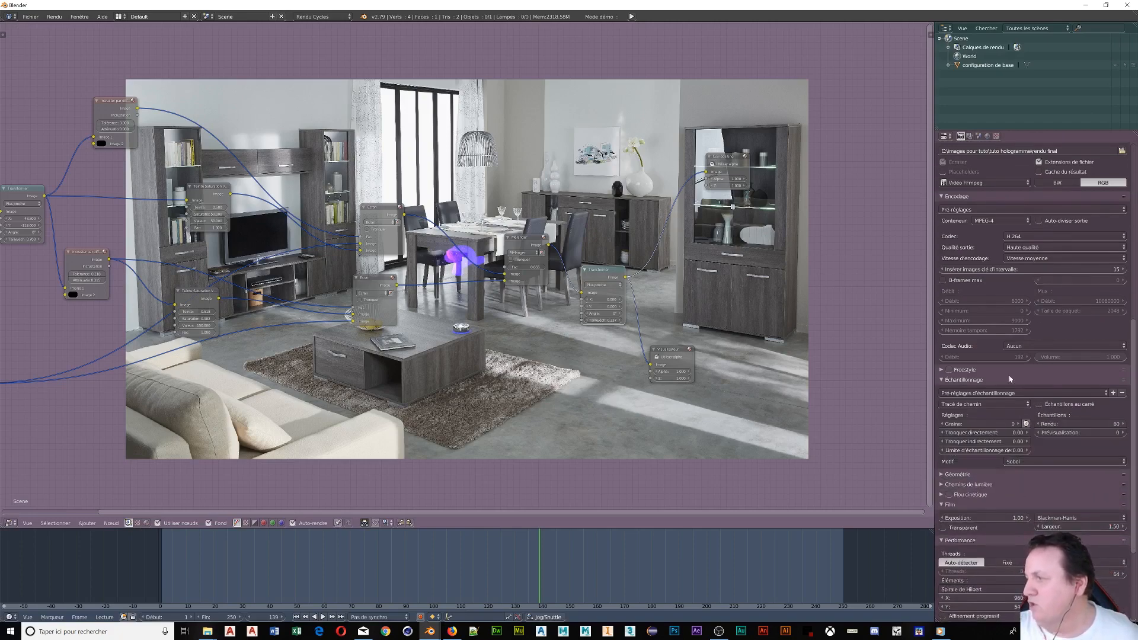
pyautogui.scroll(12, 1009, 378)
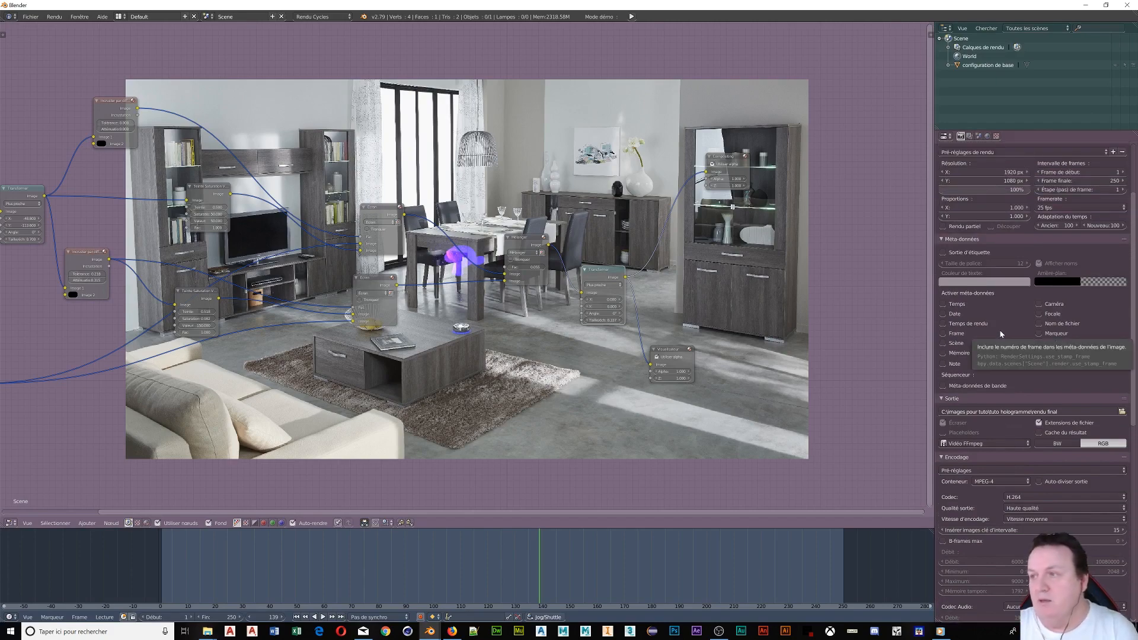
pyautogui.scroll(5, 991, 335)
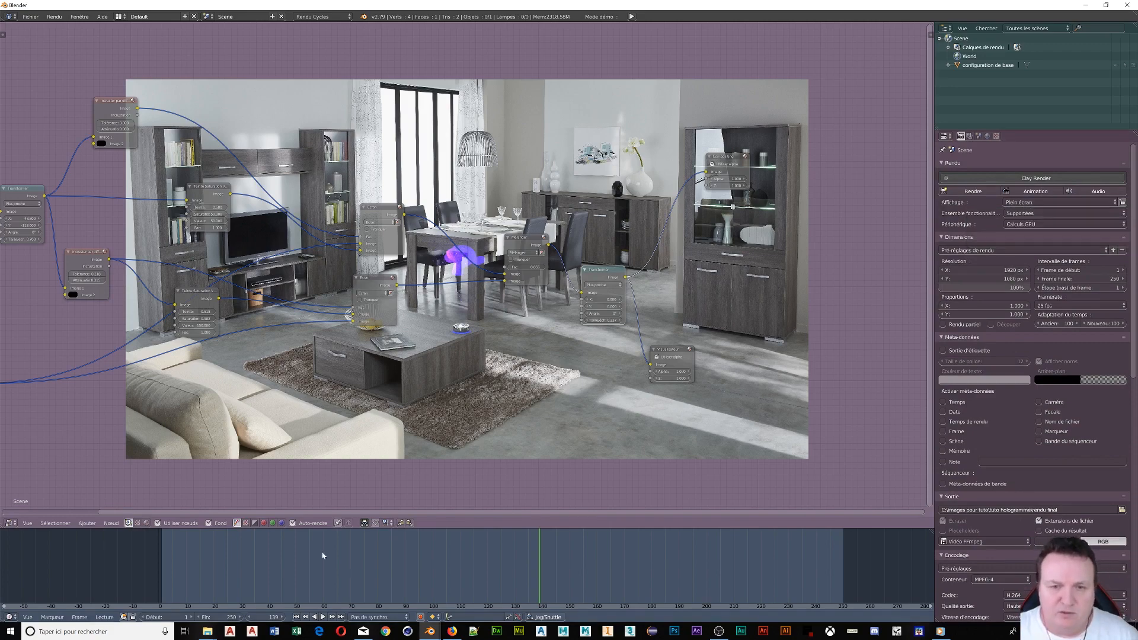
# Open the timeline's playback (Lecture) options.
pyautogui.click(104, 617)
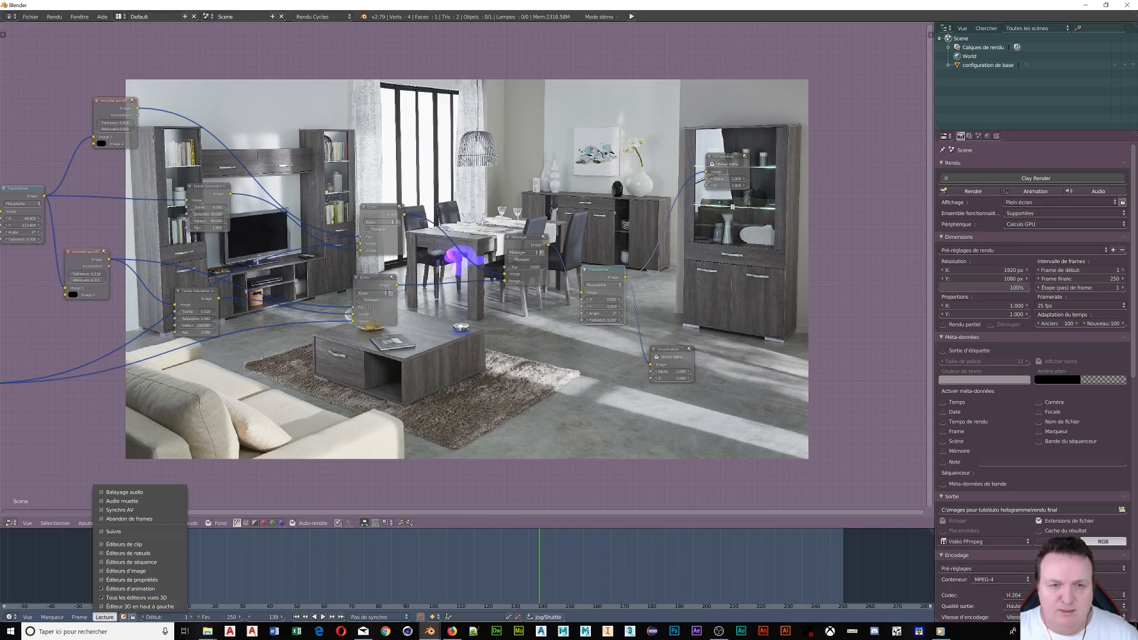